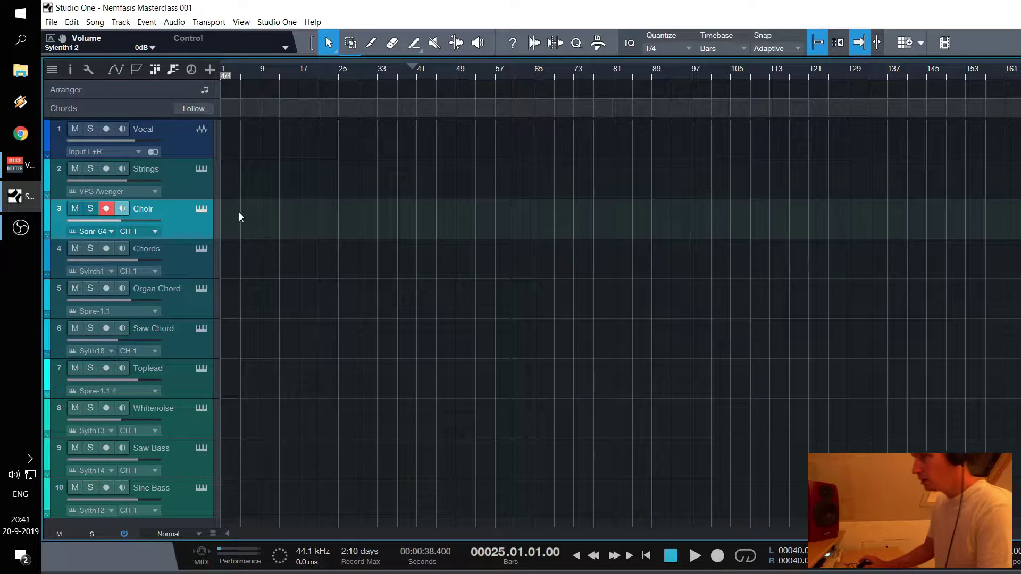
scroll(268, 271, "down", 1)
scroll(297, 299, "up", 1)
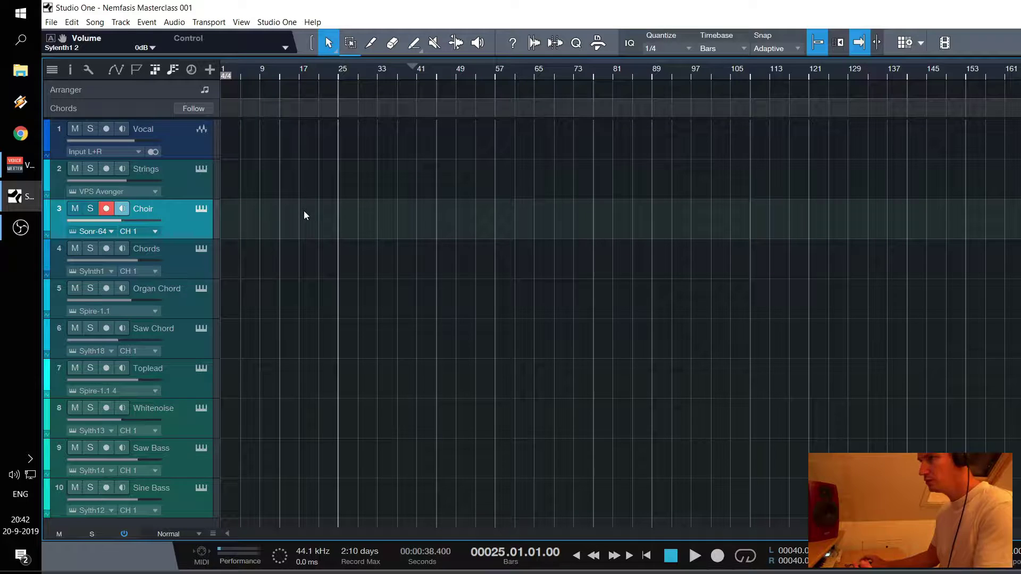
Initialise the Sylenth1 preset of the Chords track with Clear | Init and close the instrument window
left_click(183, 258)
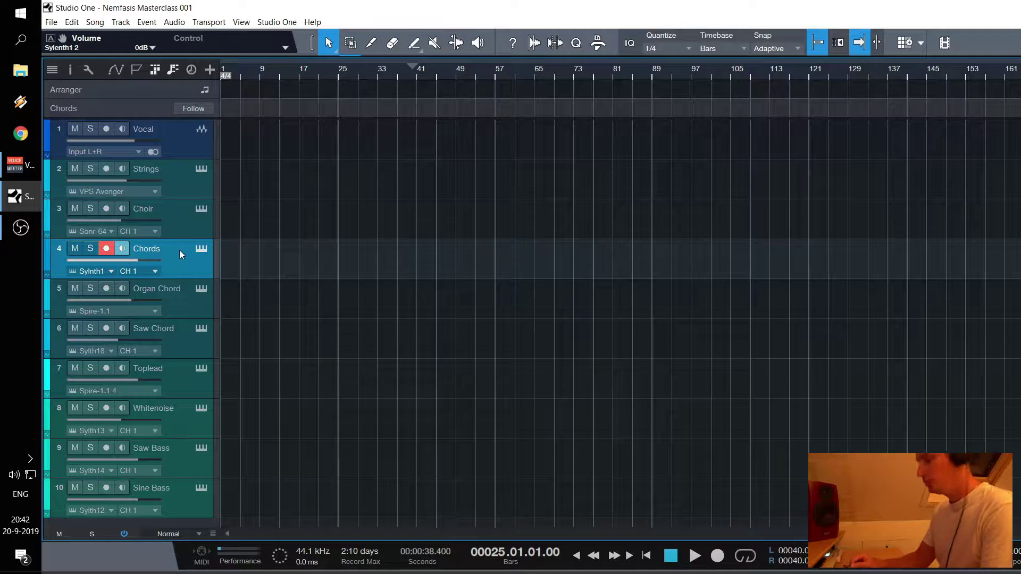
left_click(208, 250)
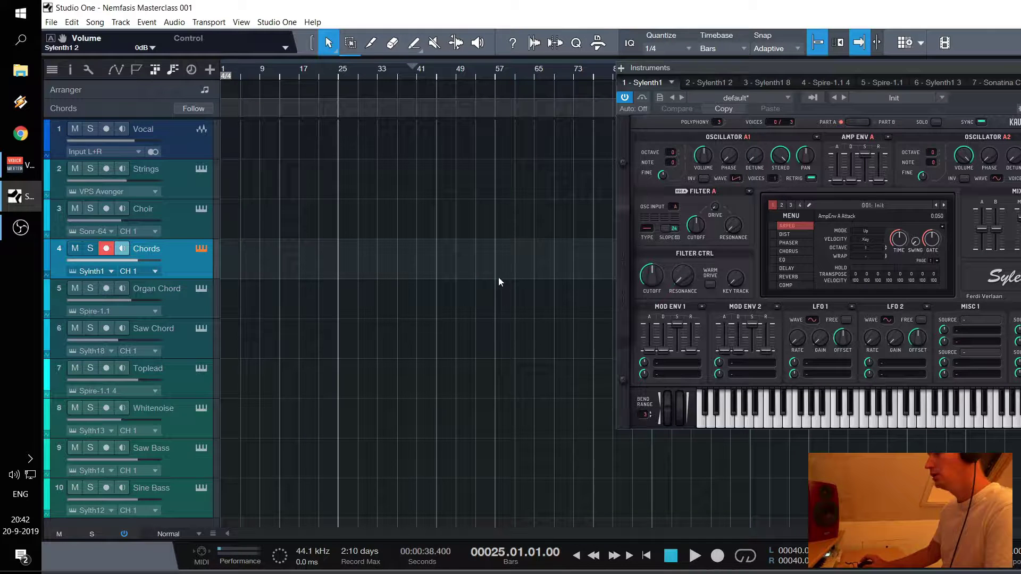
left_click(805, 217)
mouse_move(821, 228)
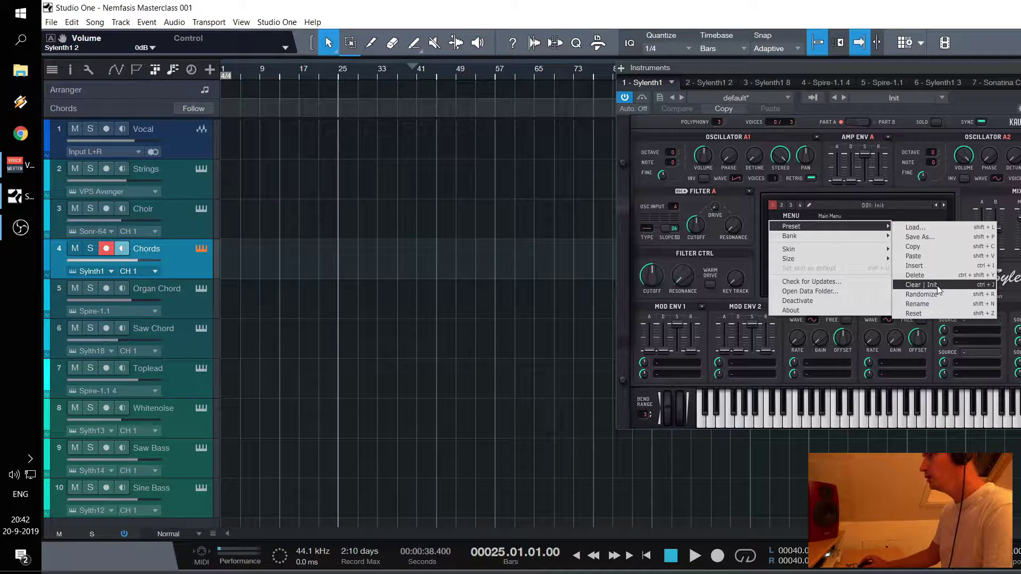
left_click(921, 285)
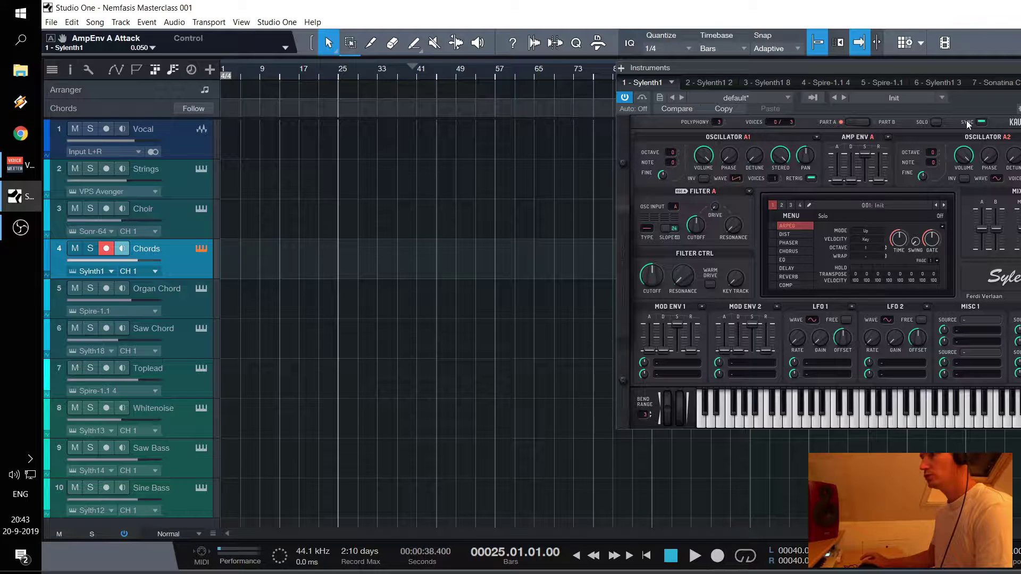
key("F11")
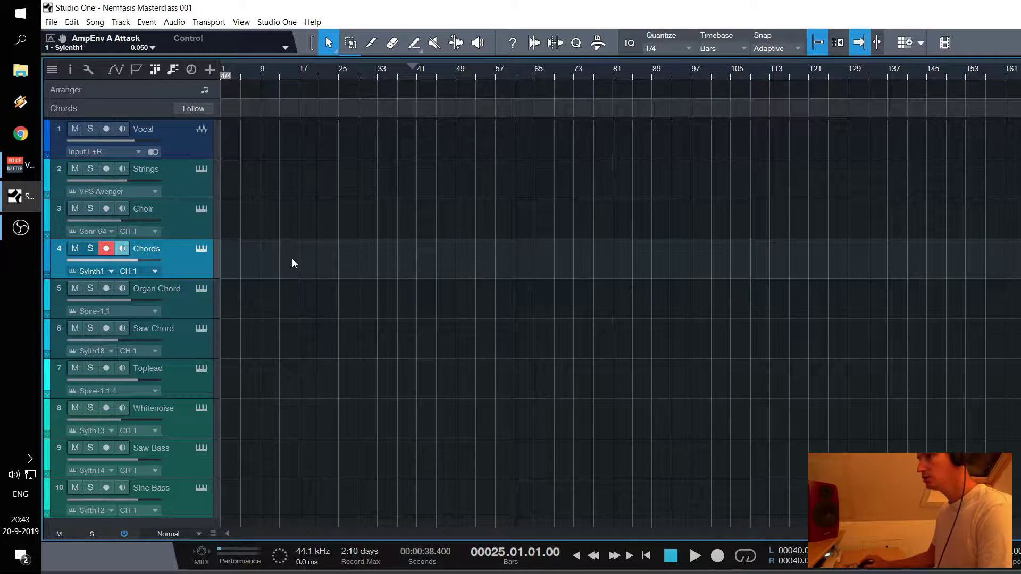
Create an instrument part starting at bar 13 on the Chords track and open it for note editing
double_click(291, 275)
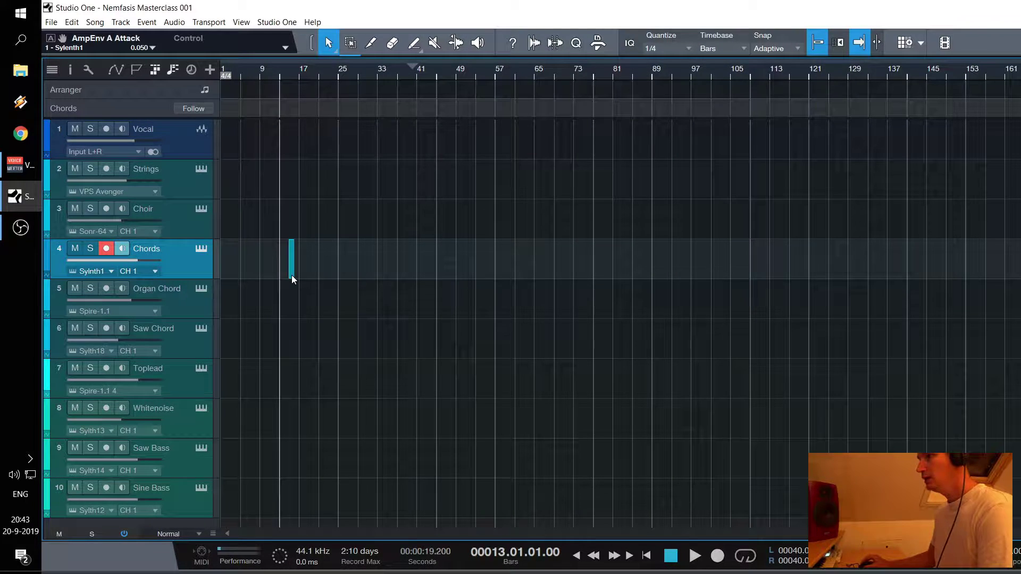
left_click_drag(284, 268, 337, 266)
double_click(294, 272)
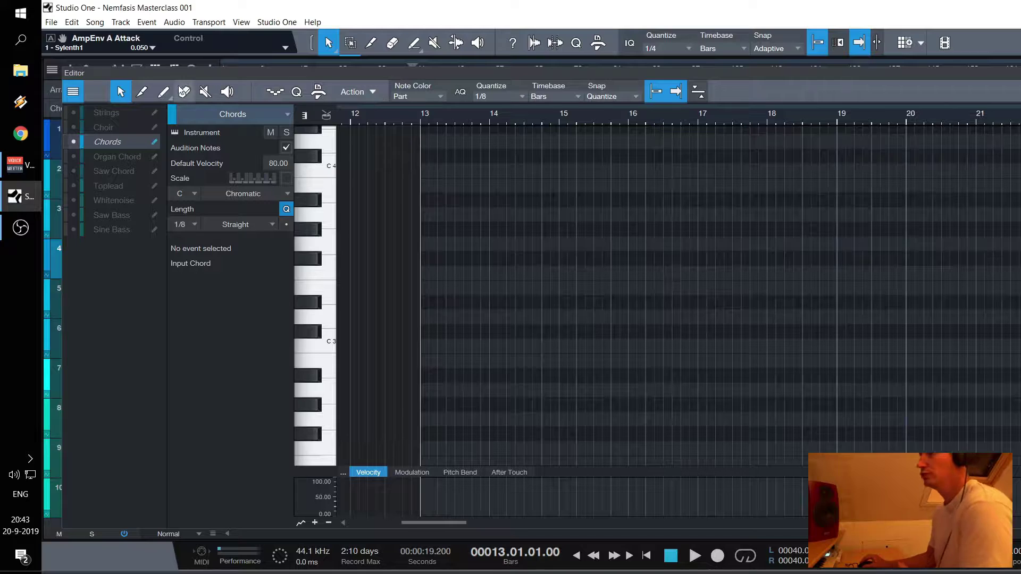
Enter a two-bar chord of C4, A3 and E3 starting at bar 13
left_click(163, 92)
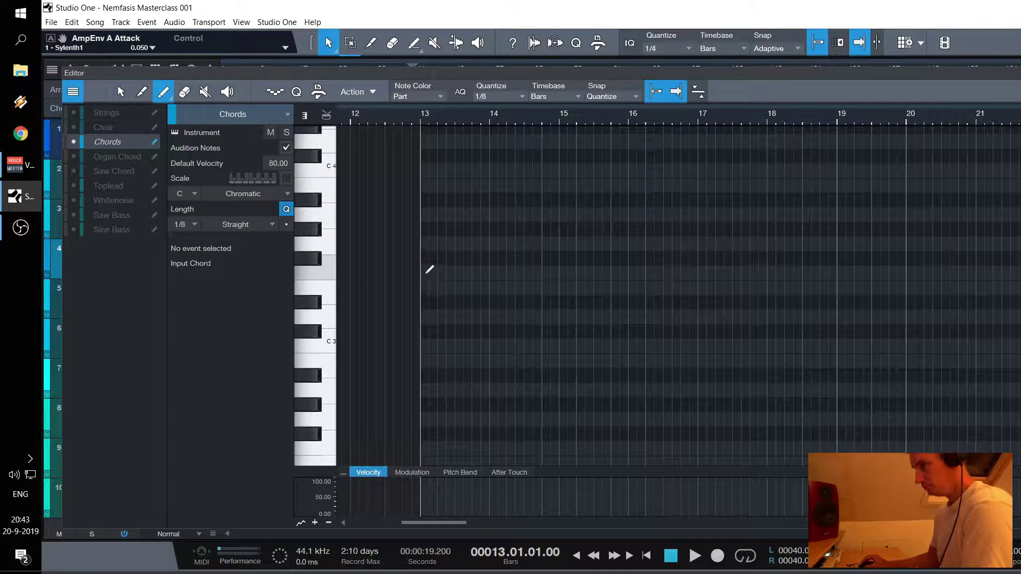
left_click(426, 171)
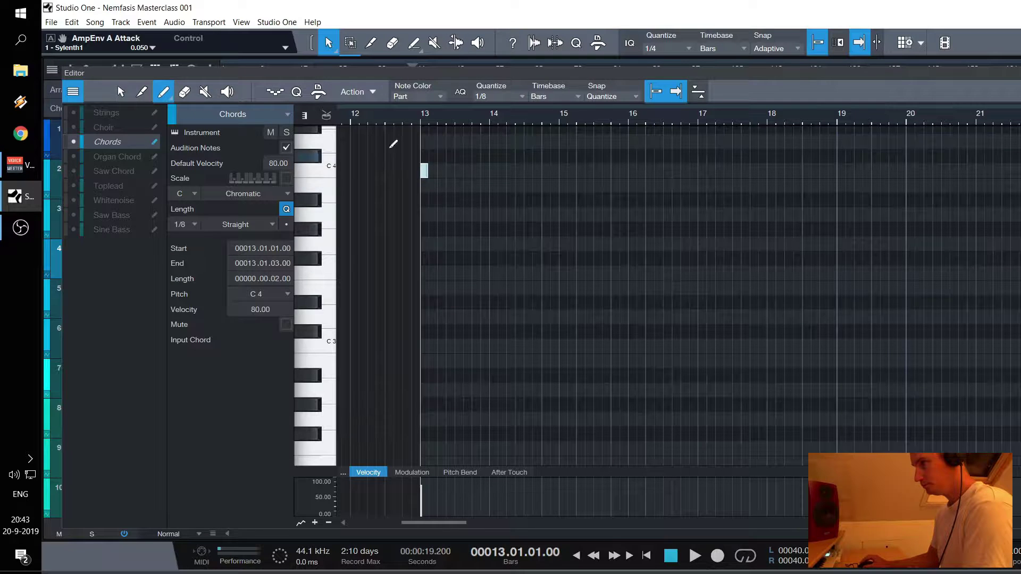
key("1")
left_click_drag(425, 171, 453, 218)
left_click_drag(453, 218, 452, 283)
Duplicate the first chord to bar 15 and raise the copy's lowest note to F3
left_click_drag(507, 339, 437, 127)
key("d")
left_click(639, 330)
left_click_drag(576, 287, 578, 274)
Duplicate the second chord to bar 17 and lower the copy's two lower notes to G3 and E3
left_click_drag(628, 324, 586, 146)
key("d")
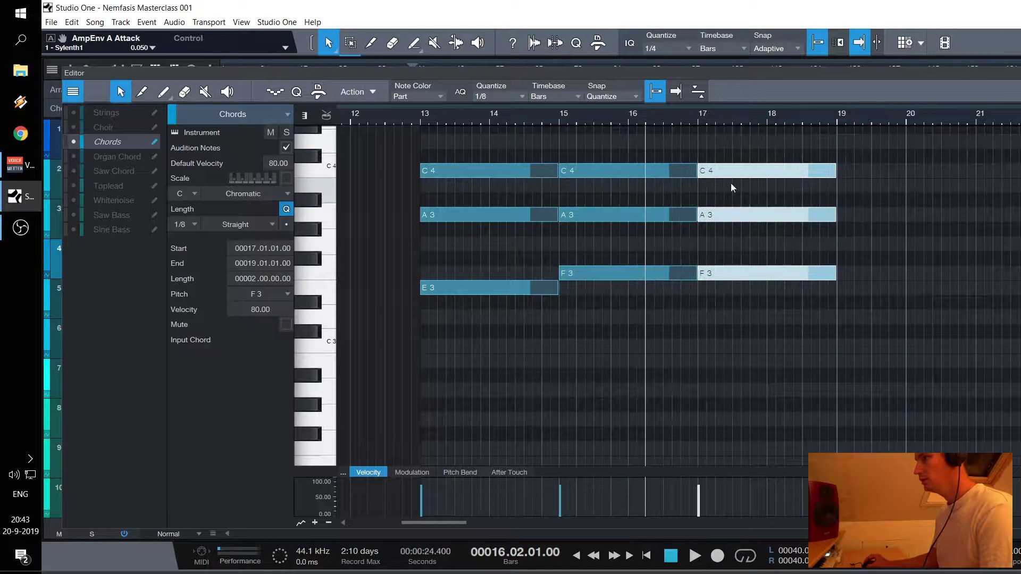
left_click(806, 310)
left_click_drag(724, 215, 722, 291)
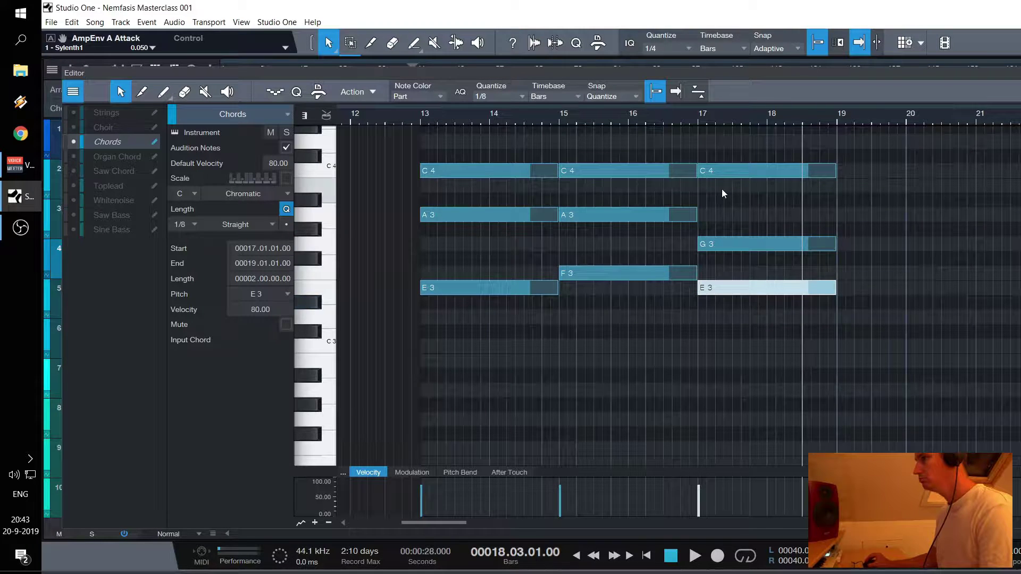
mouse_move(718, 243)
left_mouse_down()
mouse_move(719, 218)
mouse_move(720, 249)
left_mouse_up()
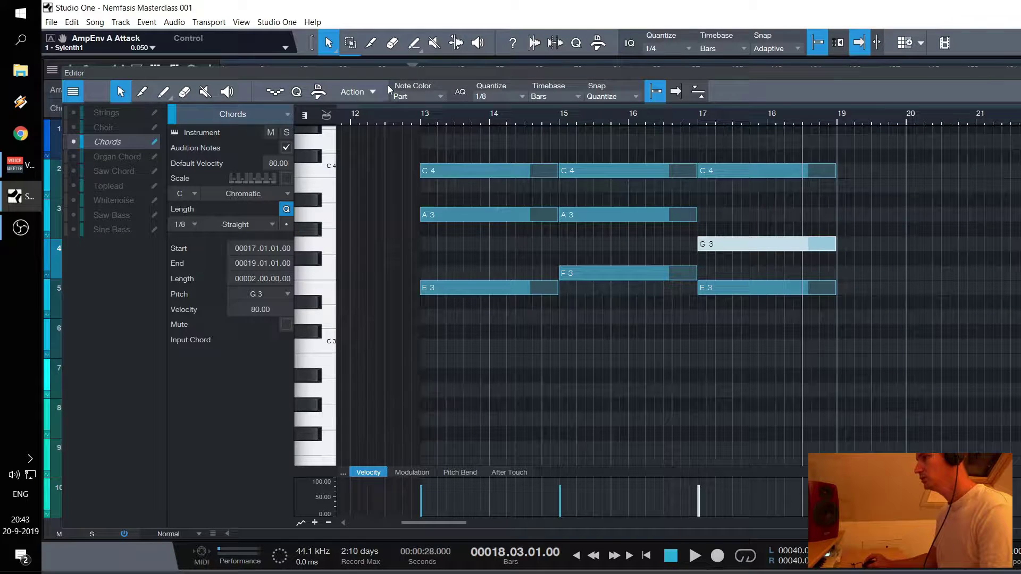
Play the three-chord progression from bar 13 to hear it
left_click(426, 119)
key("space")
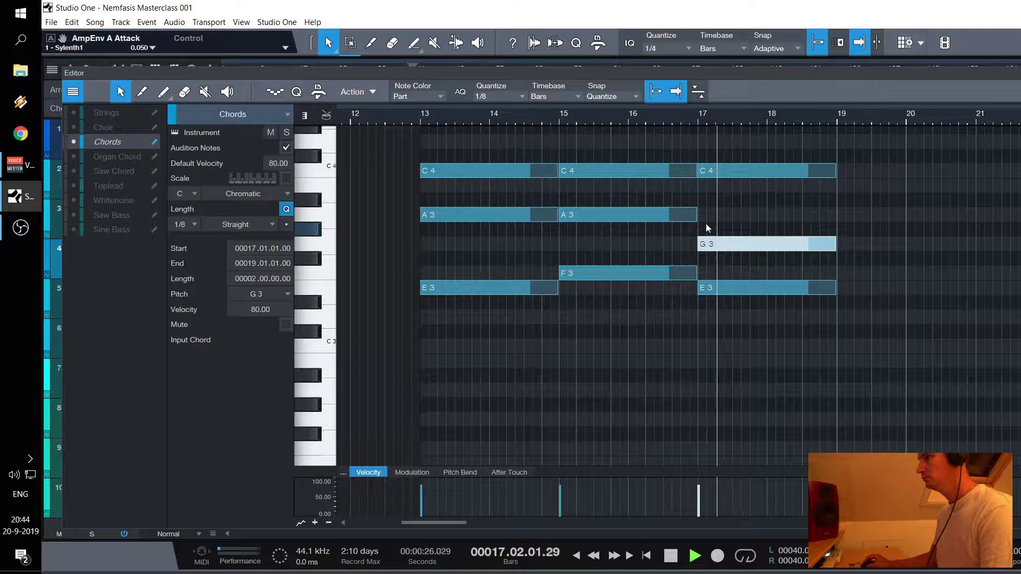
key("space")
Shorten the second chord to one bar and fit the third chord into bar 16 as a one-bar chord
left_click_drag(661, 318, 627, 159)
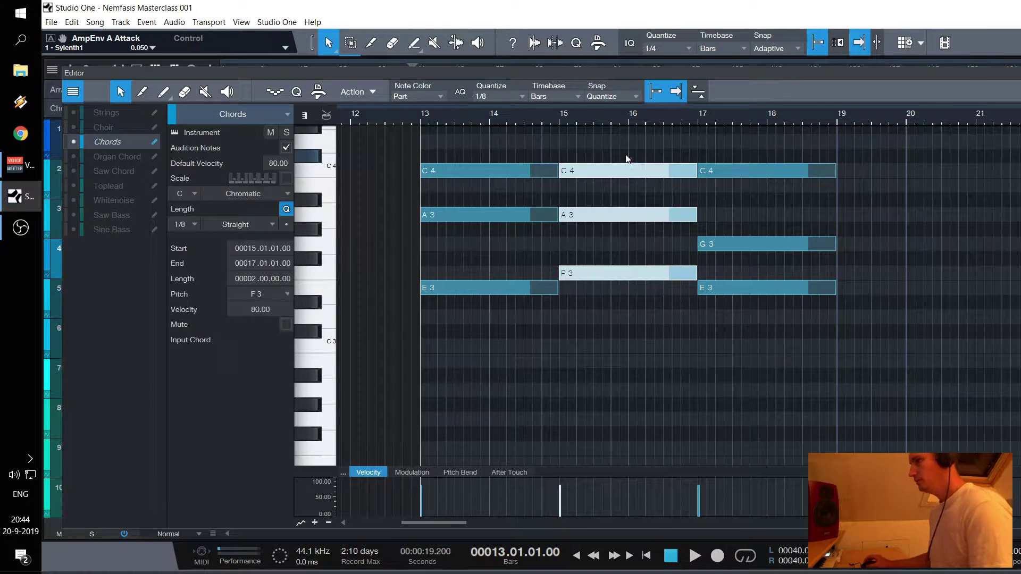
left_click_drag(695, 170, 628, 171)
left_click_drag(810, 397, 665, 173)
left_click_drag(761, 171, 697, 173)
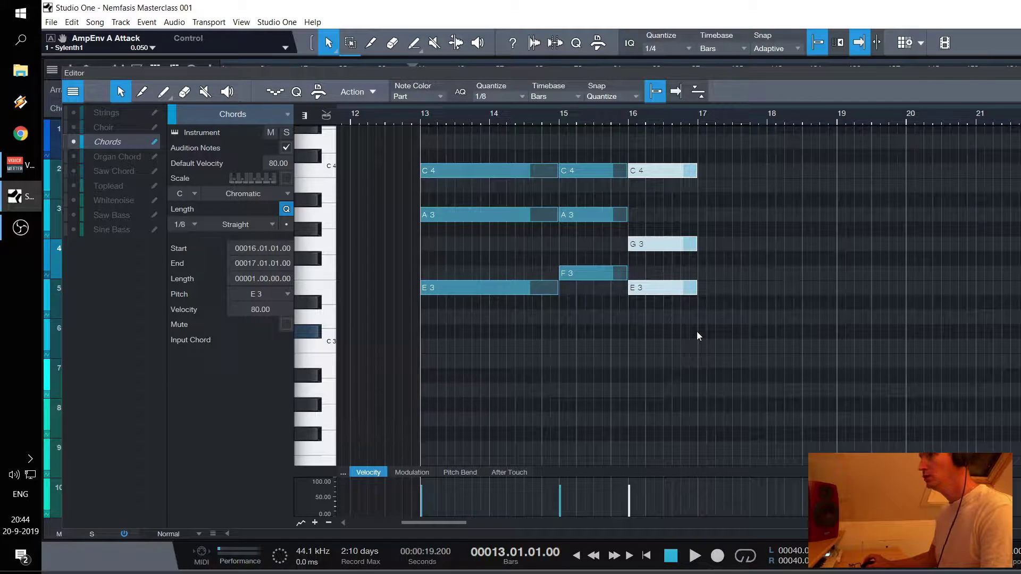
Duplicate the whole four-bar progression so the copy starts at bar 17
left_click_drag(693, 334, 428, 139)
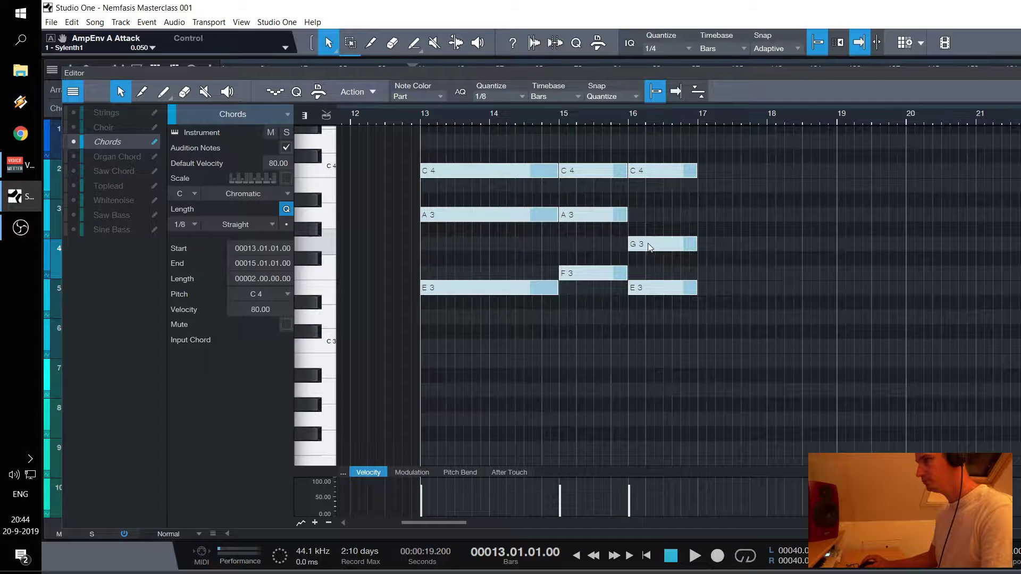
left_click(521, 192)
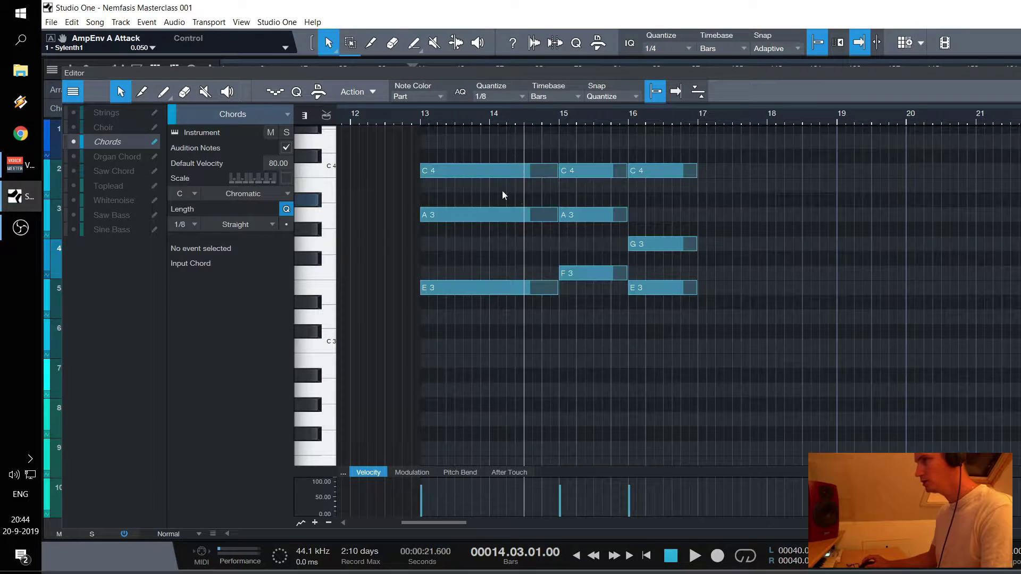
left_click(424, 118)
left_click(491, 119)
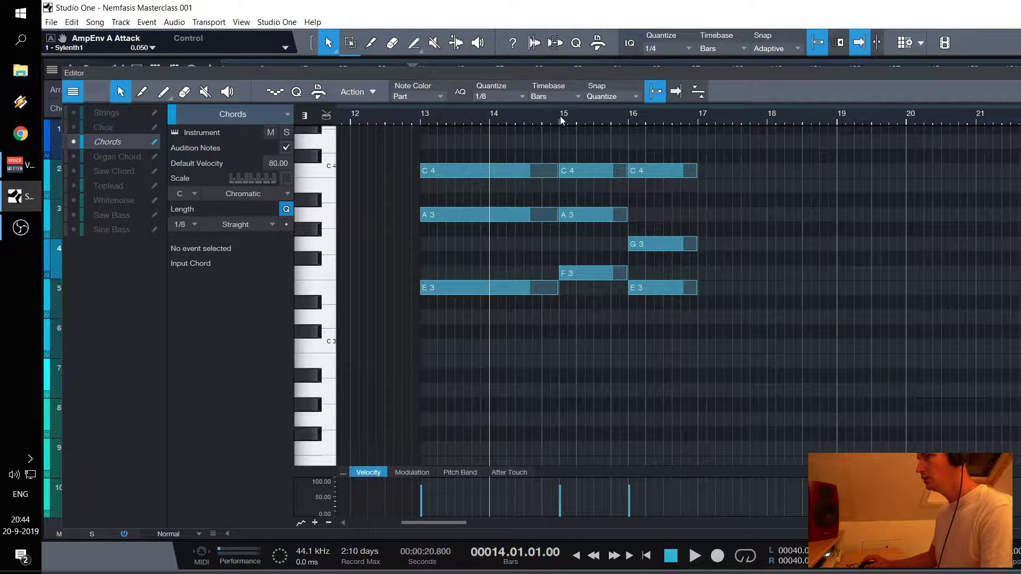
left_click(705, 120)
left_click_drag(706, 343, 497, 176)
key("d")
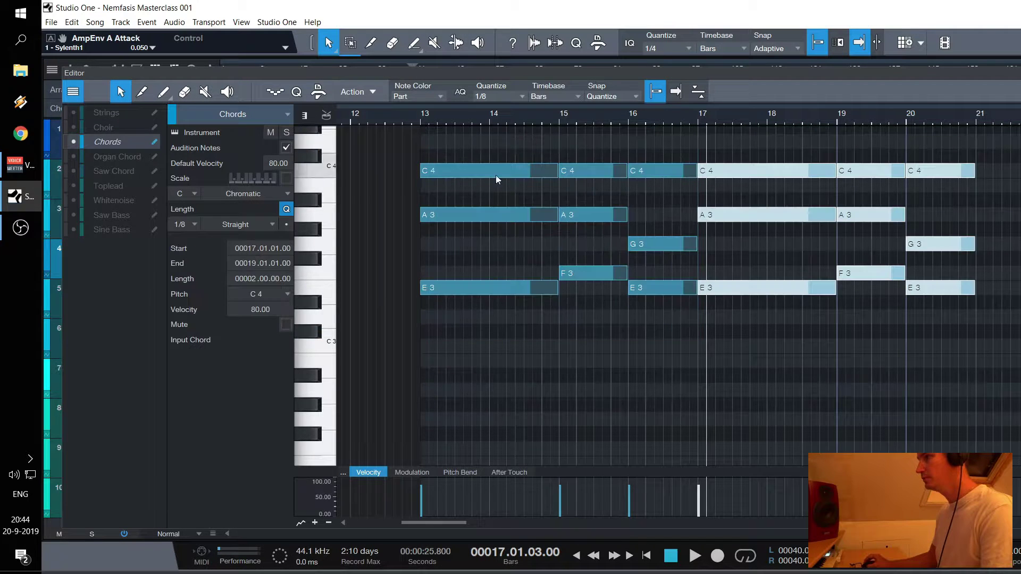
Lower the top note of the chord at bar 20 to B3 and its lowest note to D3
left_click(872, 250)
left_click_drag(930, 171, 934, 187)
left_click_drag(934, 287, 935, 318)
Play the eight-bar progression from bar 13 to hear the changed last chord
left_click(421, 116)
key("space")
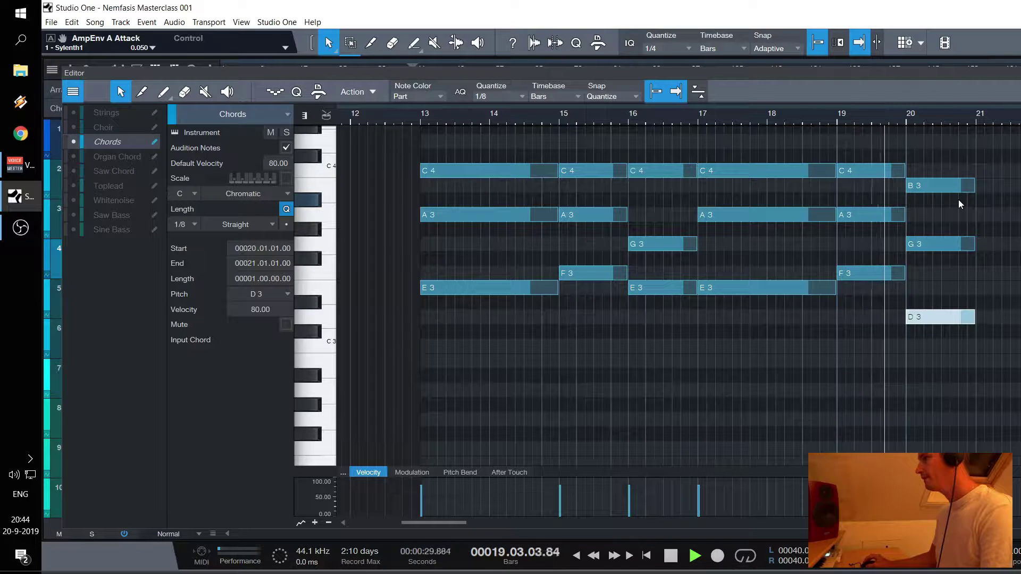
key("space")
Condense the progression to one-bar chords by moving the second, third and last chords to bars 14, 15 and 16, and delete the leftover chords
left_click_drag(515, 354, 479, 135)
left_click_drag(556, 173, 489, 176)
left_click_drag(576, 133, 589, 289)
left_click_drag(935, 364, 659, 189)
left_click_drag(733, 134, 896, 322)
key("Delete")
Duplicate the four one-bar chords to start at bar 17 and play the progression from bar 13
left_click_drag(697, 354, 423, 136)
key("d")
key("space")
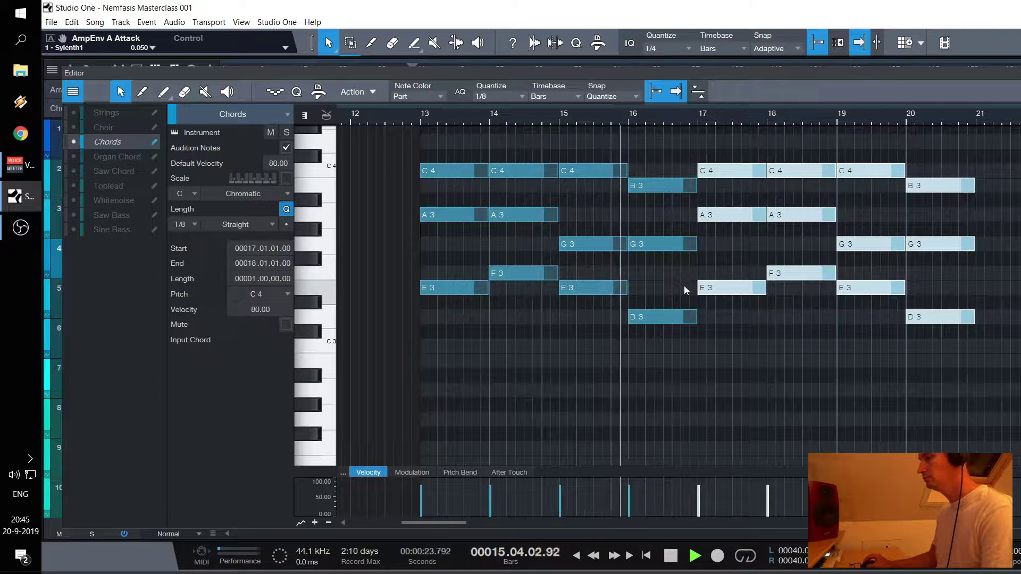
key("space")
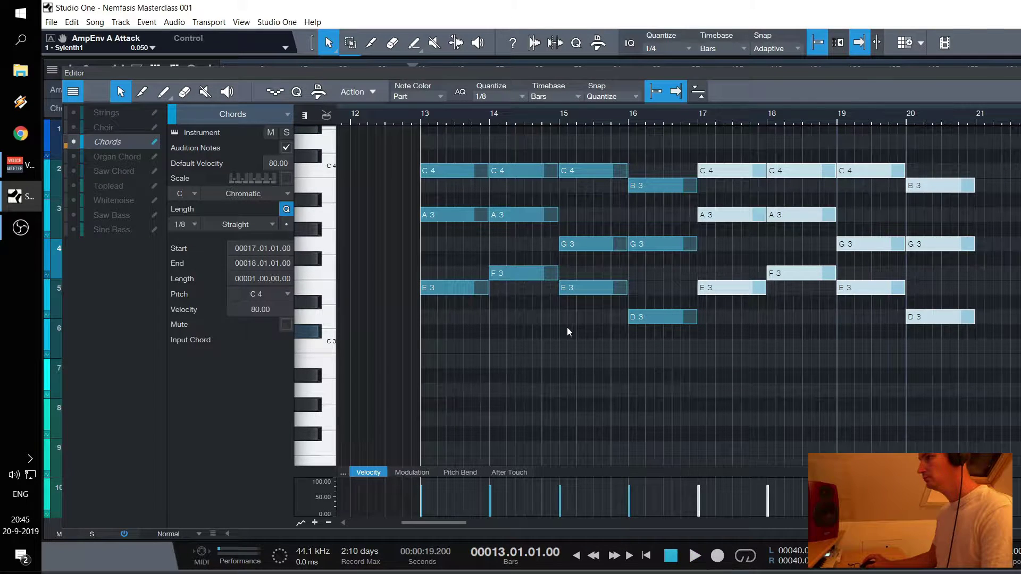
Copy a chord note down to add one-bar bass notes A2 at bar 13 and F2 at bar 14
left_click(531, 337)
left_click(436, 290)
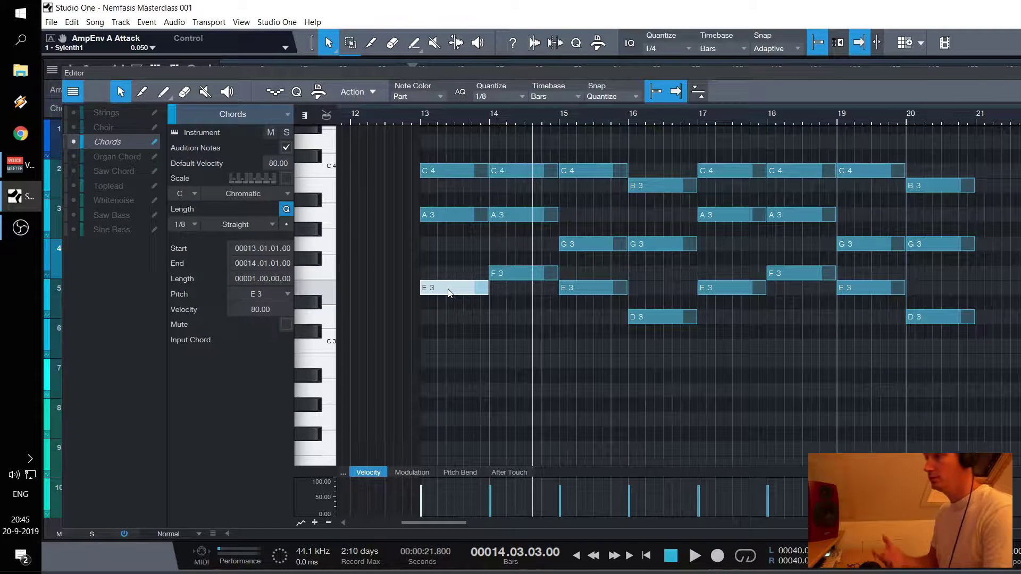
left_click_drag(449, 293, 514, 459)
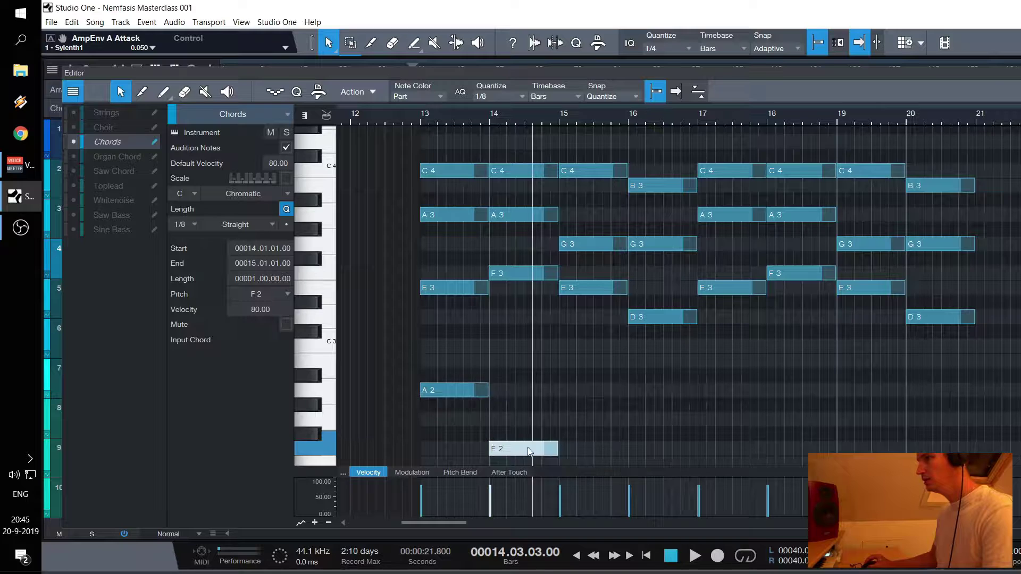
scroll(541, 412, "down", 1)
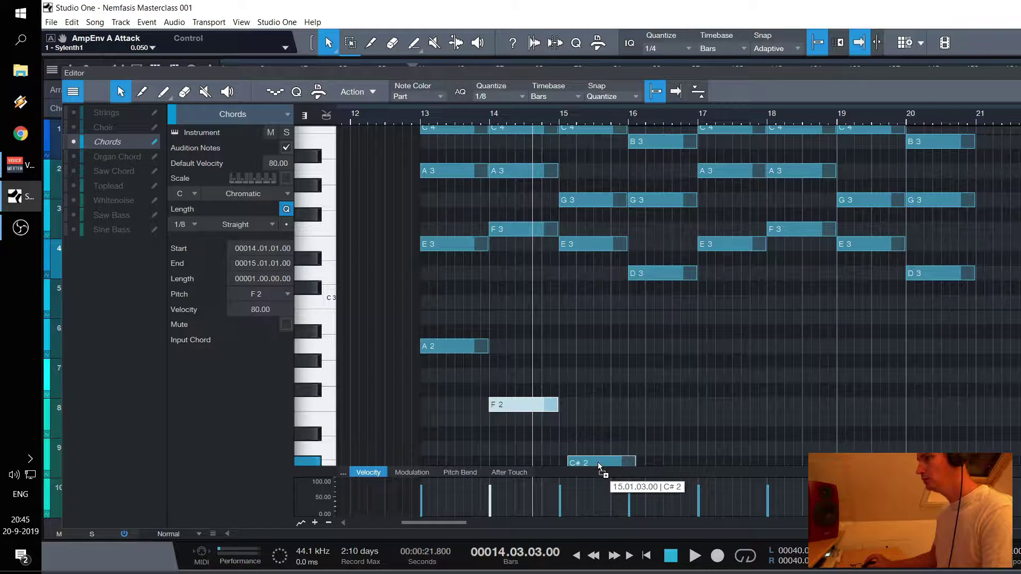
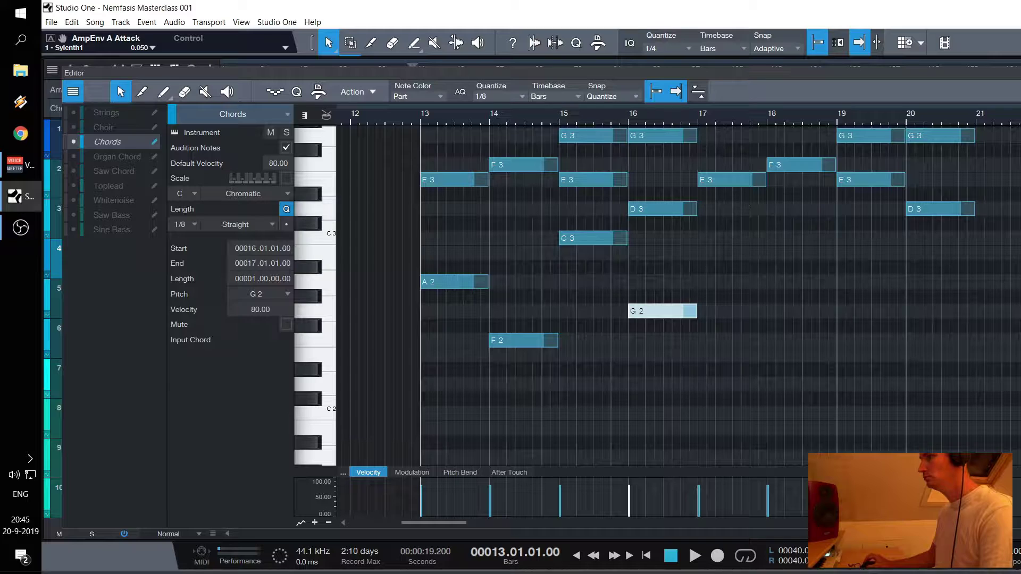
Set the polyphony of the Chords track's Sylenth1 to 13 and play the progression's first bars from bar 13
key("F2")
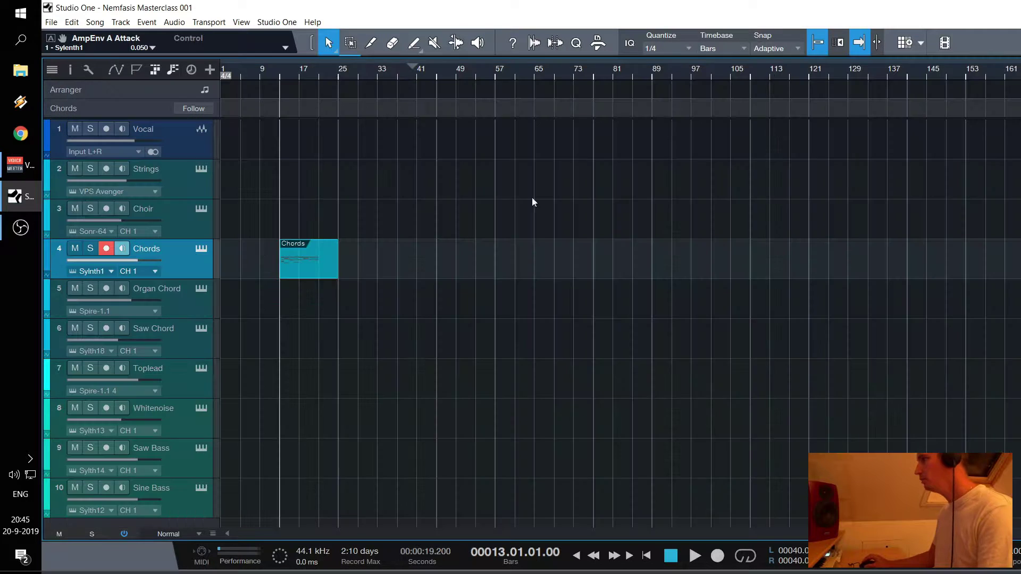
left_click(199, 249)
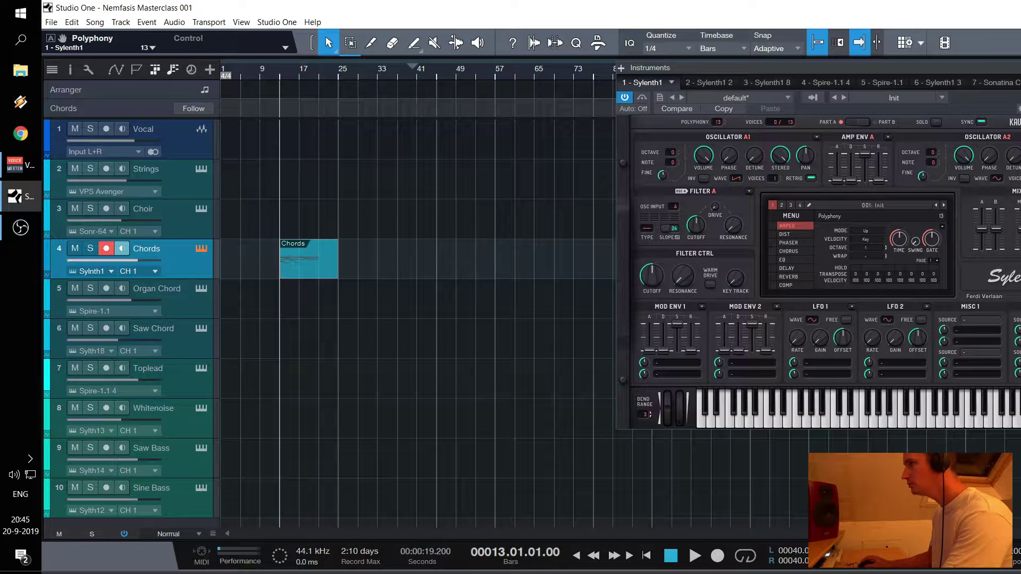
key("space")
double_click(321, 272)
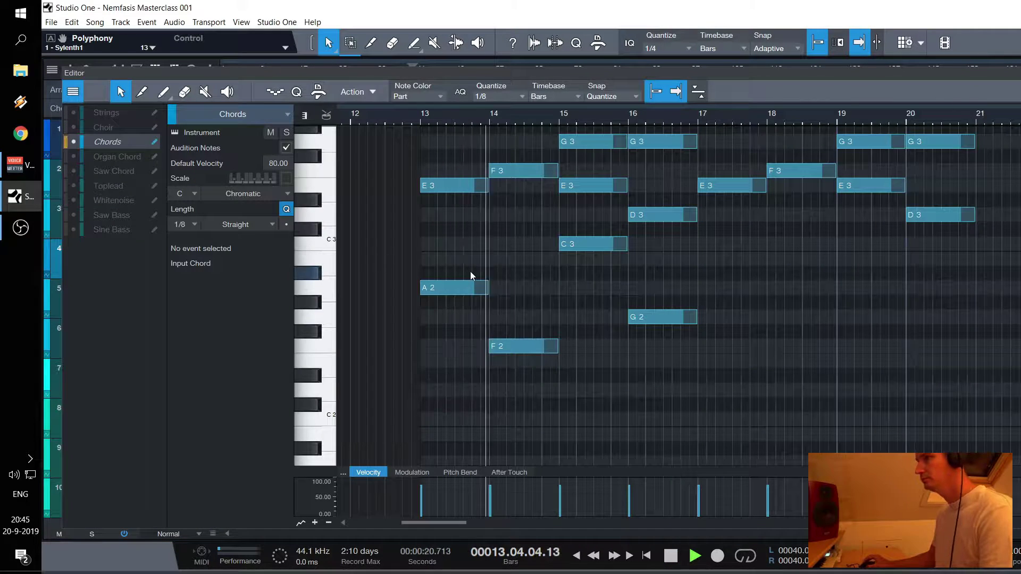
left_click(525, 348)
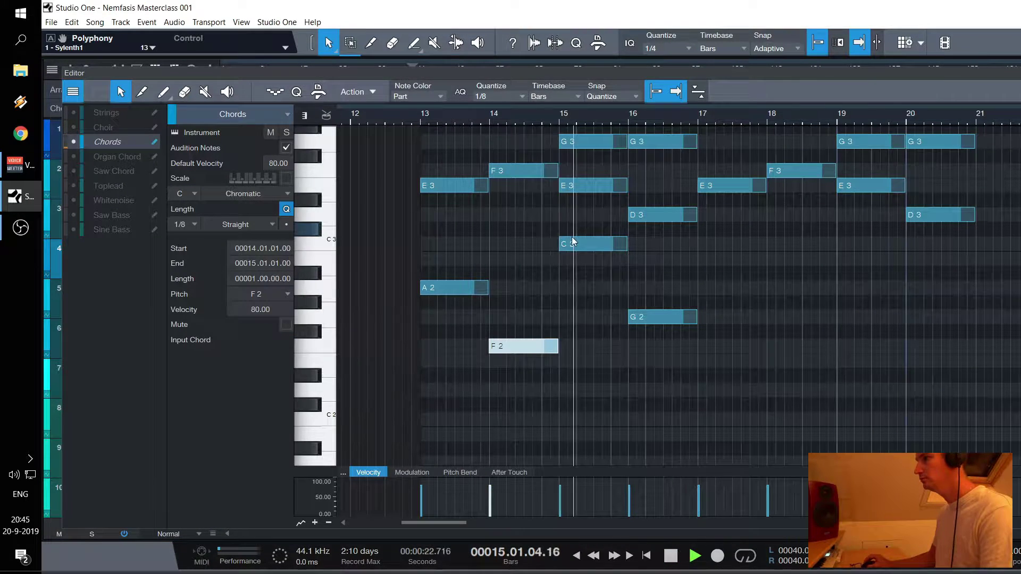
key("space")
Duplicate the four bass notes to start at bar 17 and lower the C3 notes in bars 19 and 15 to C2
left_click_drag(689, 396, 436, 246)
key("d")
key("Left")
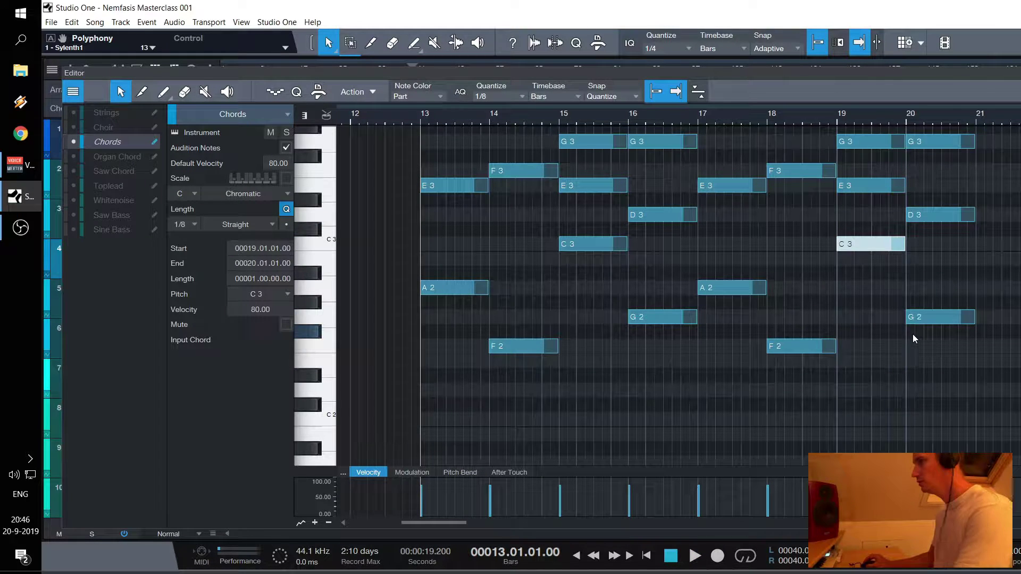
key("shift+Down")
key("space")
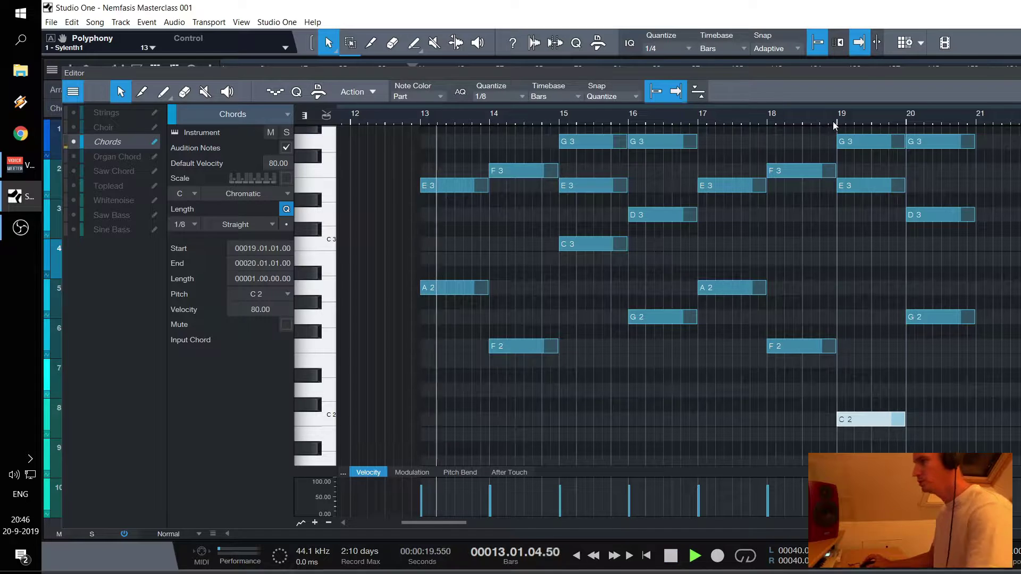
left_click(588, 250)
key("shift+Down")
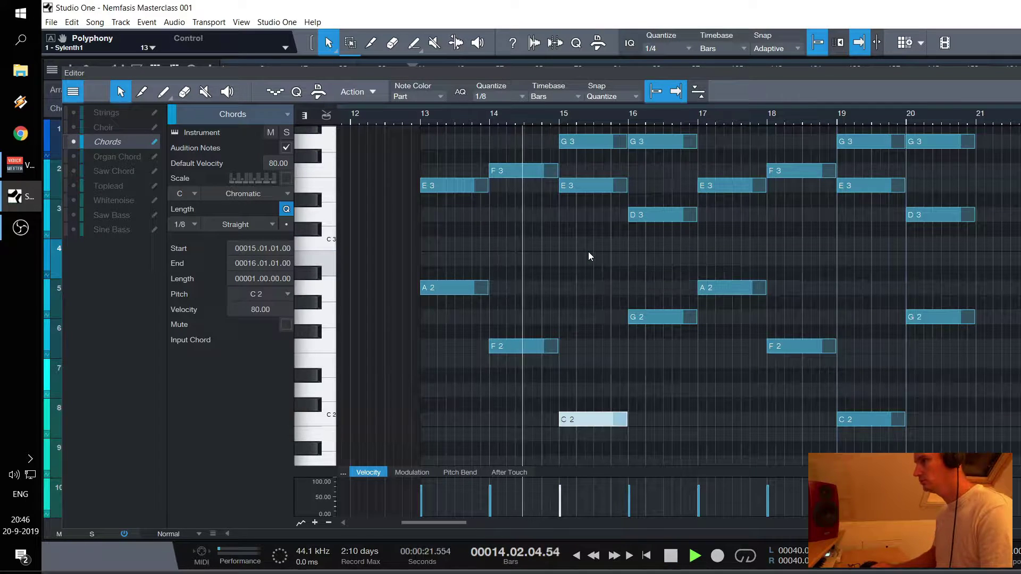
Listen to the eight-bar progression with the octave-lowered bass notes through bar 20 and stop playback
left_click(872, 421)
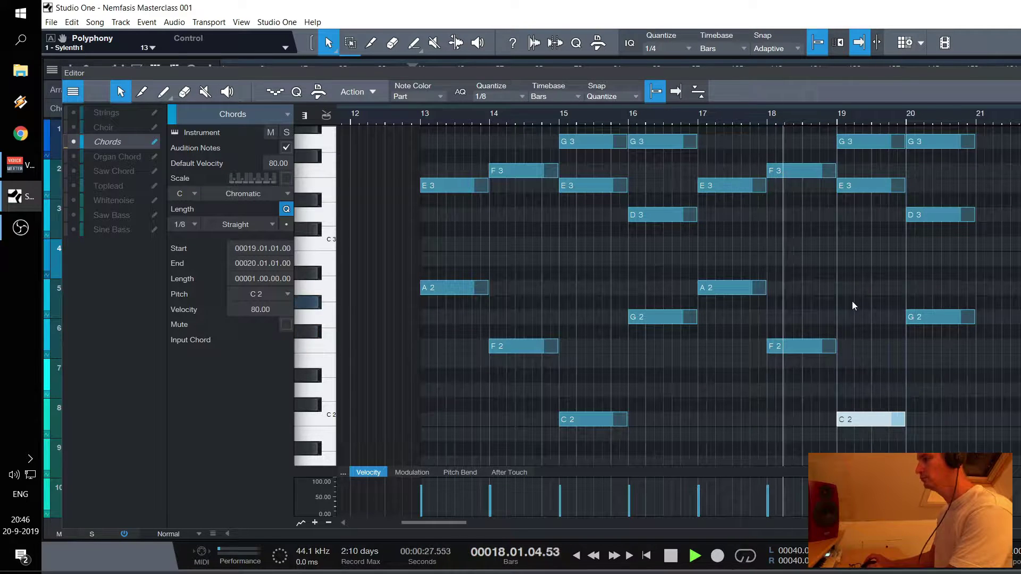
scroll(853, 302, "up", 1)
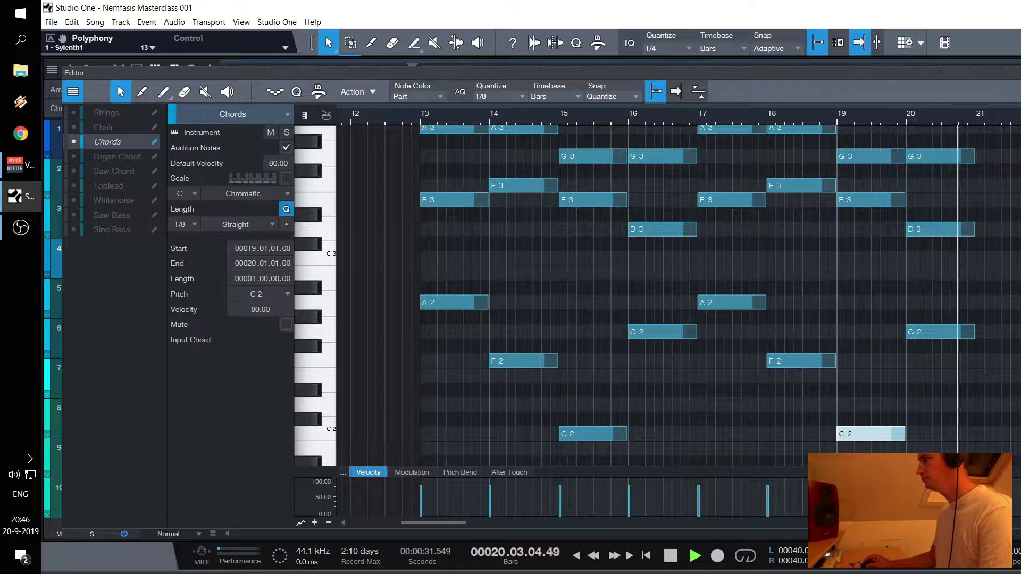
key("space")
Return to the arrangement, select the Saw Chord track and view its Sylenth1 instrument with the Saw for Chords preset
key("F2")
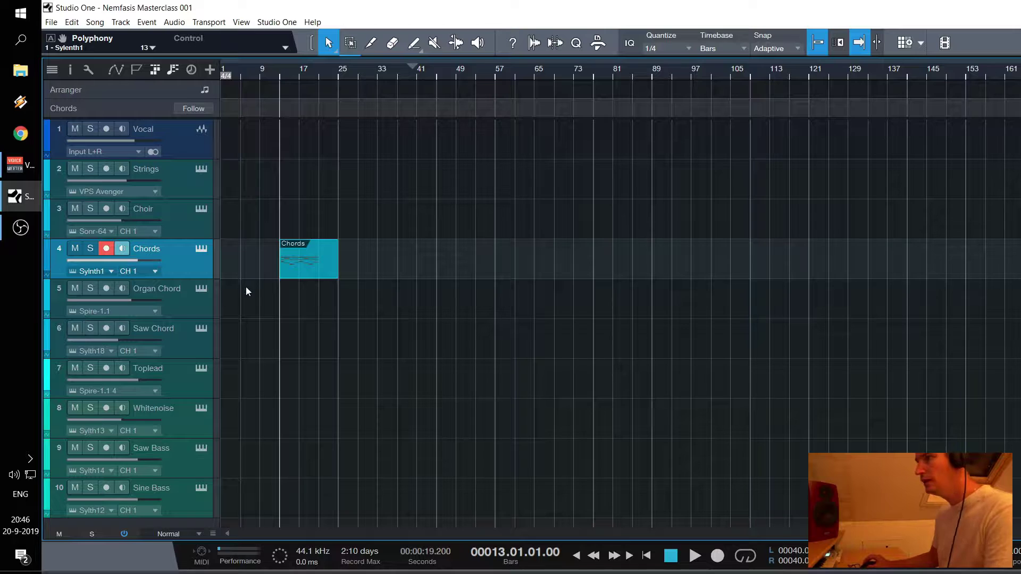
left_click(177, 296)
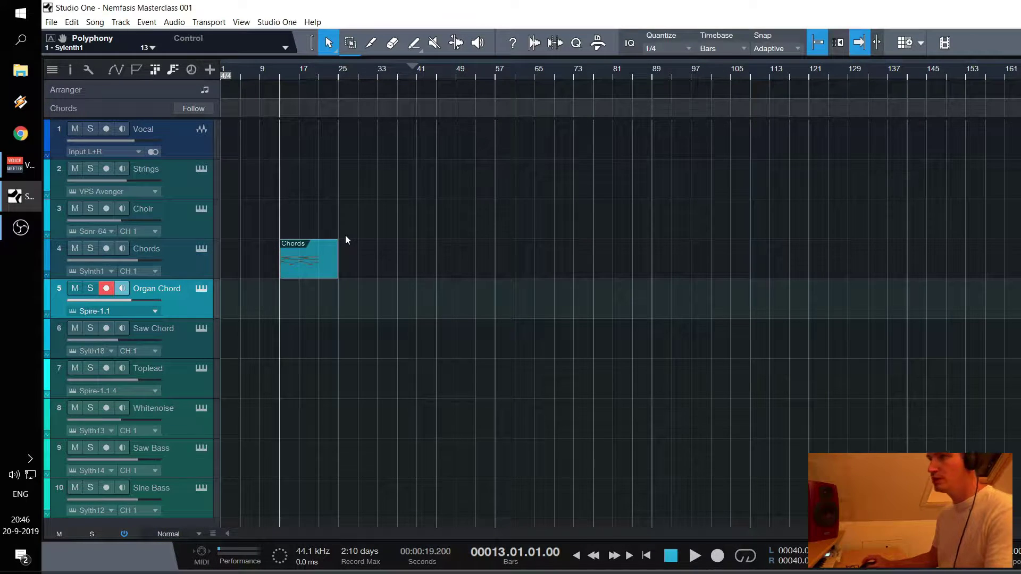
left_click(182, 343)
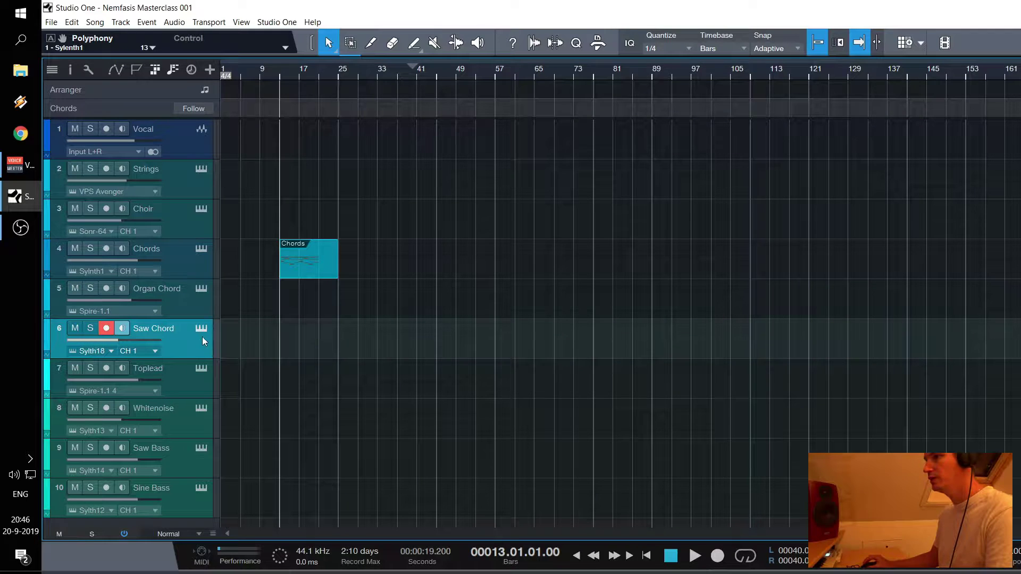
left_click(201, 328)
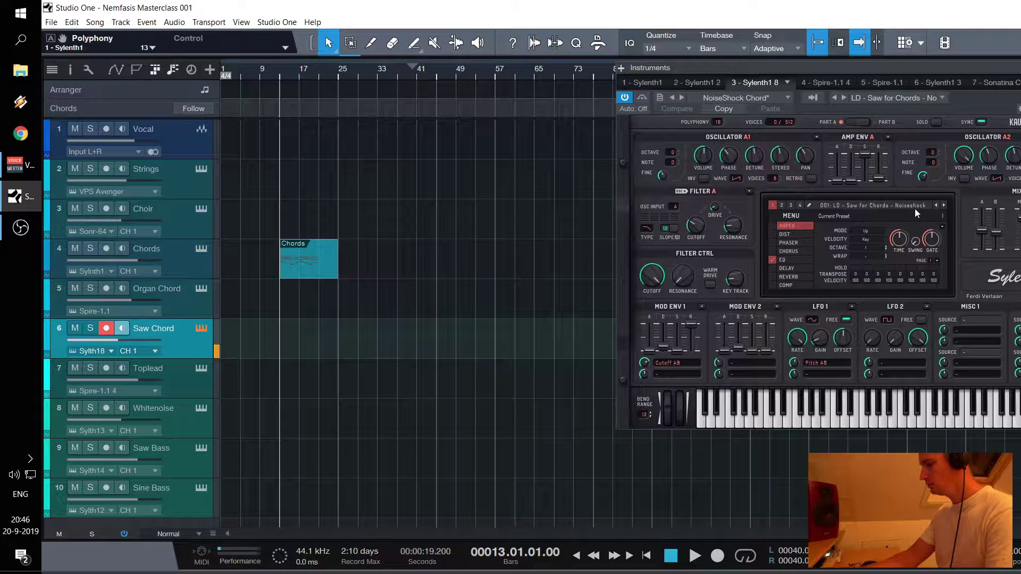
key("F11")
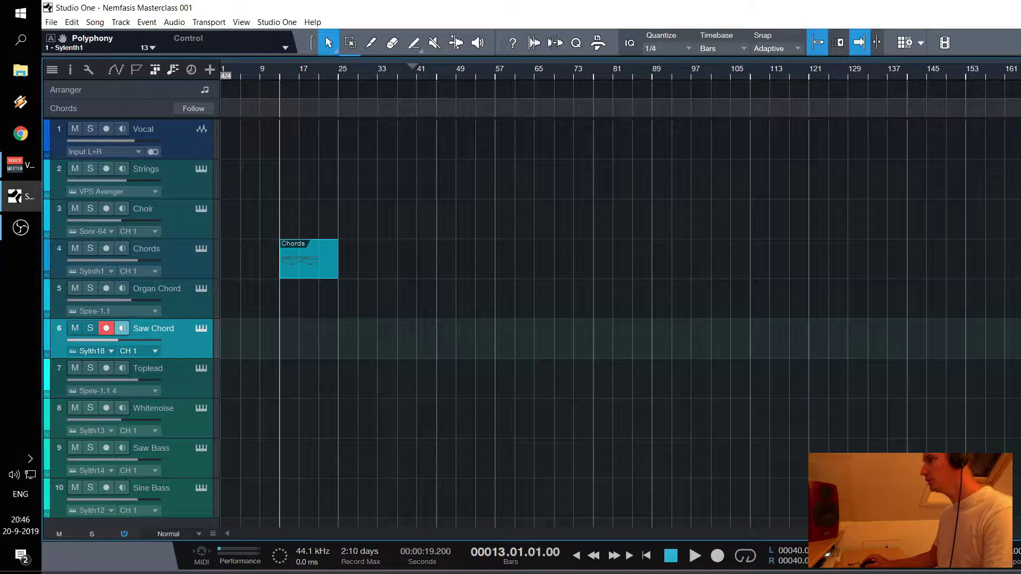
Remove the A1StereoControl insert and the Lead Verb and Lead Delay sends from the Saw Chord channel in the mixer
key("F3")
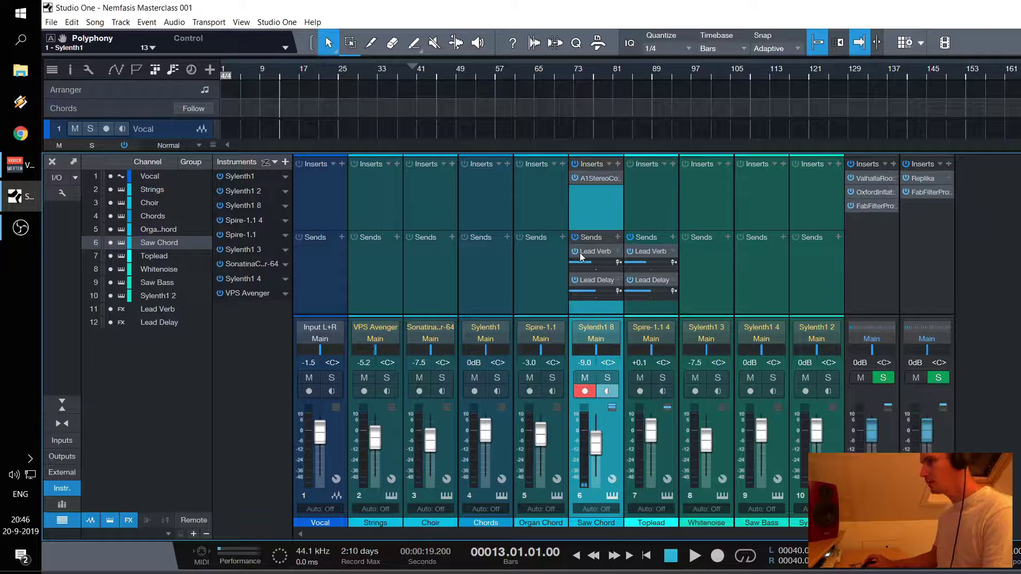
left_click(575, 281)
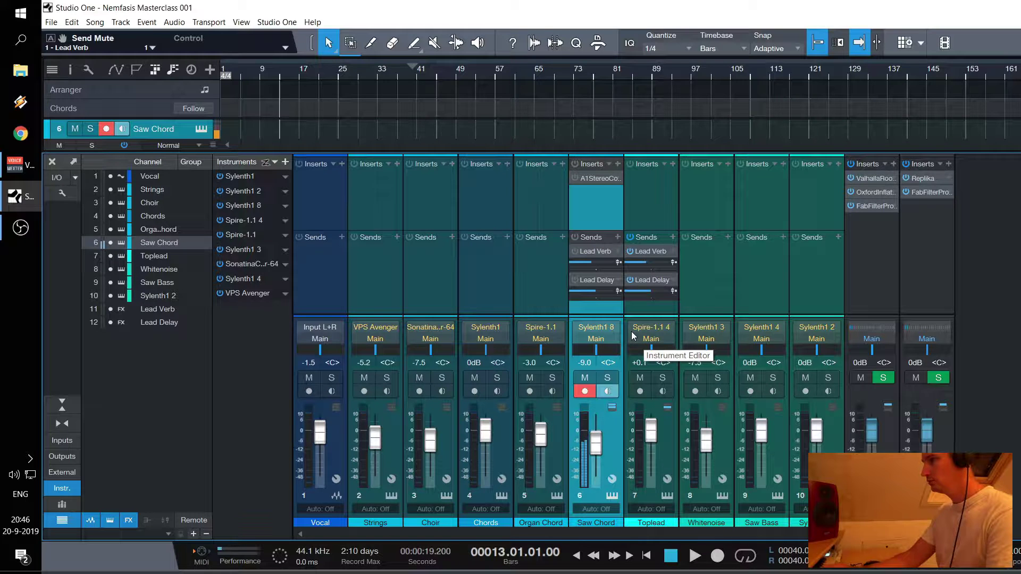
right_click(614, 181)
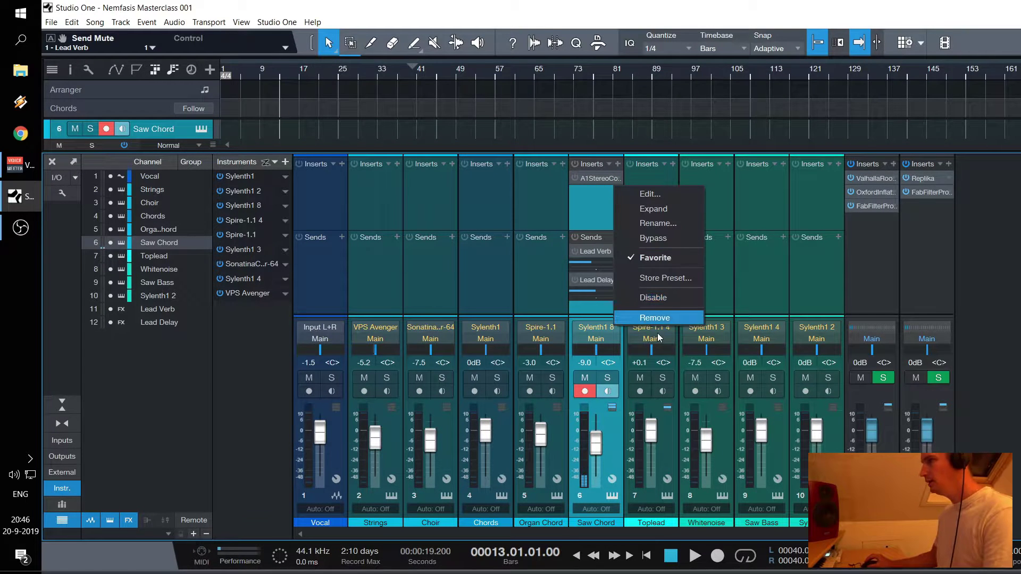
left_click(652, 321)
left_click(617, 251)
left_click(654, 350)
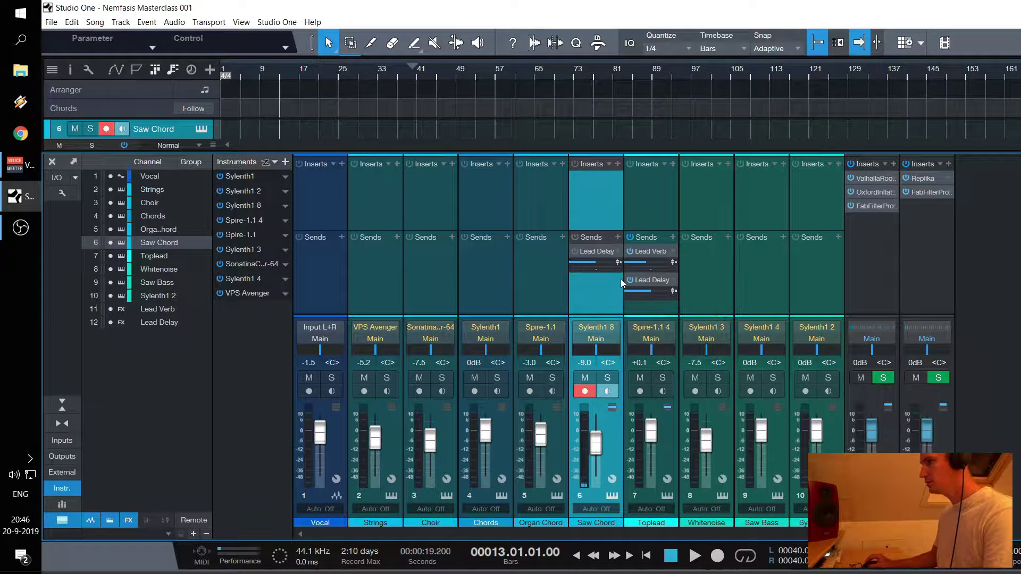
left_click(616, 251)
left_click(653, 351)
Remove the Lead Verb and Lead Delay sends from the Toplead channel and close the mixer
left_click(672, 250)
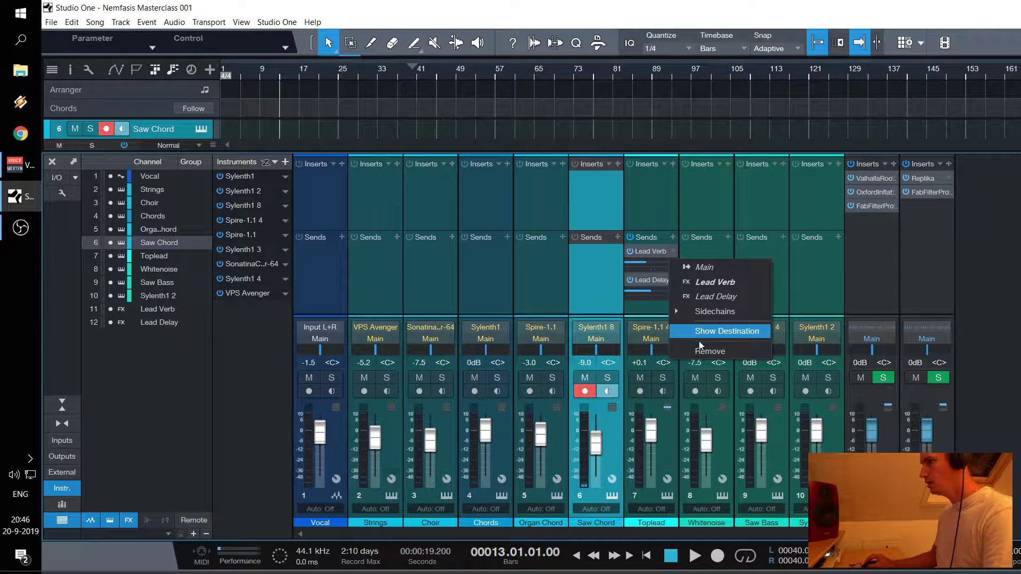
left_click(700, 351)
left_click(671, 250)
left_click(713, 350)
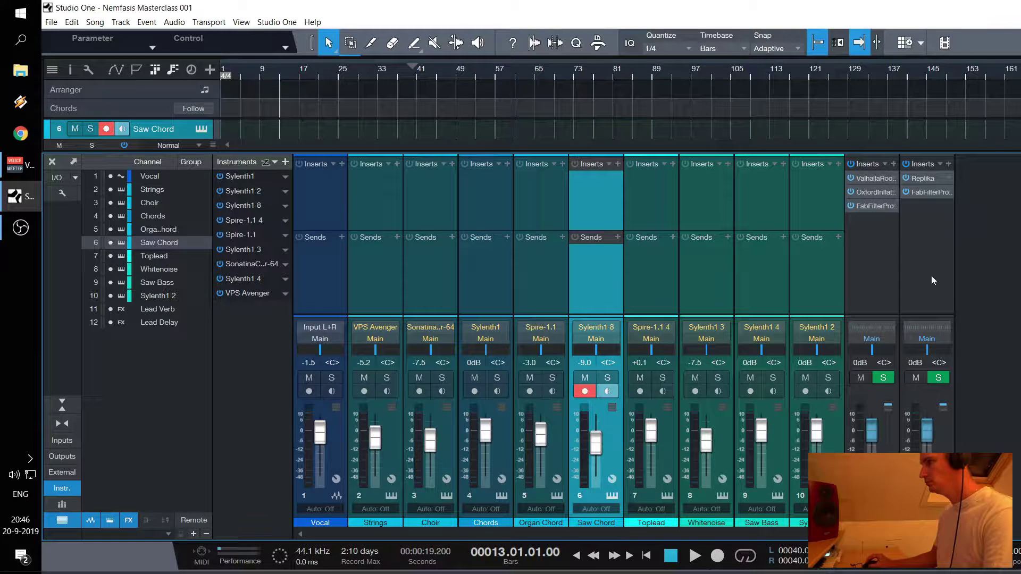
key("F3")
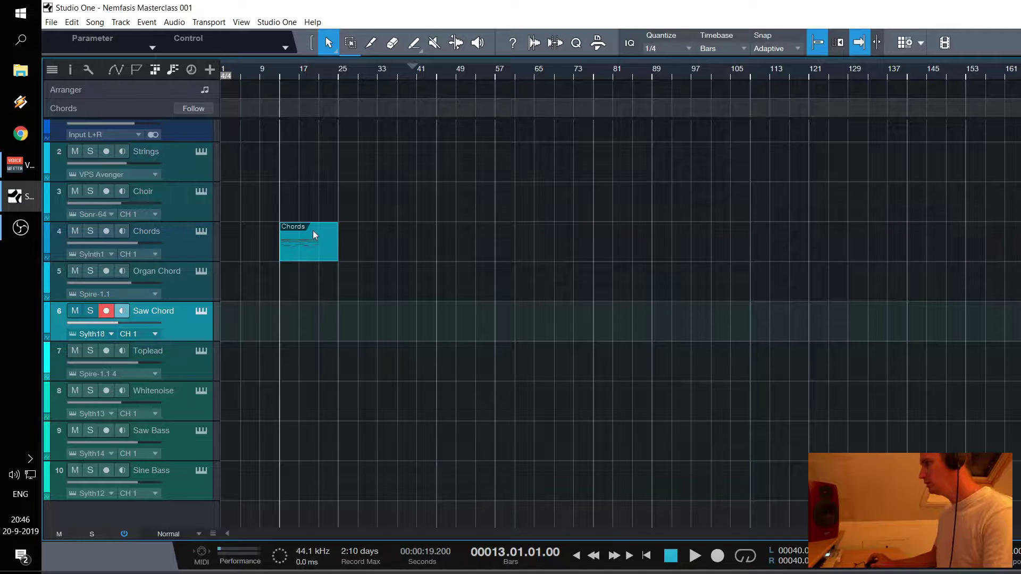
Copy the Chords part at bar 13 to the Saw Chord track and mute the Chords track and its original part
left_click(297, 240)
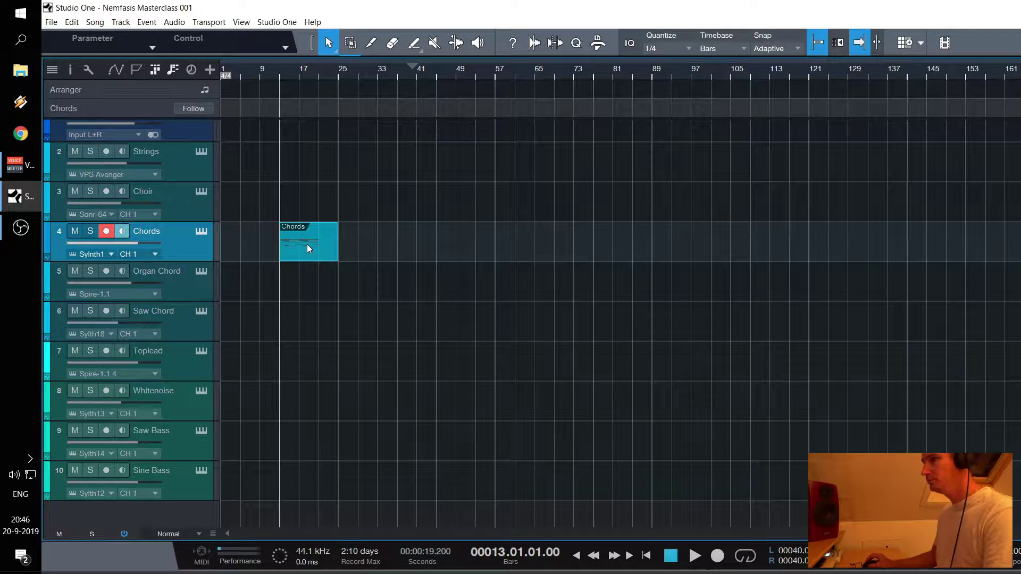
left_click_drag(301, 256, 295, 329)
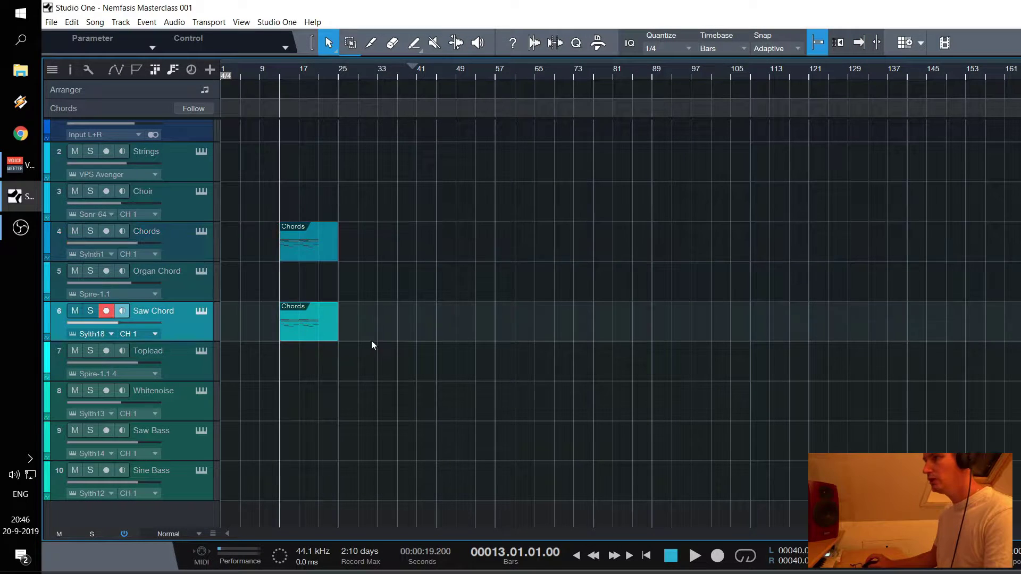
left_click(75, 231)
left_click(324, 257)
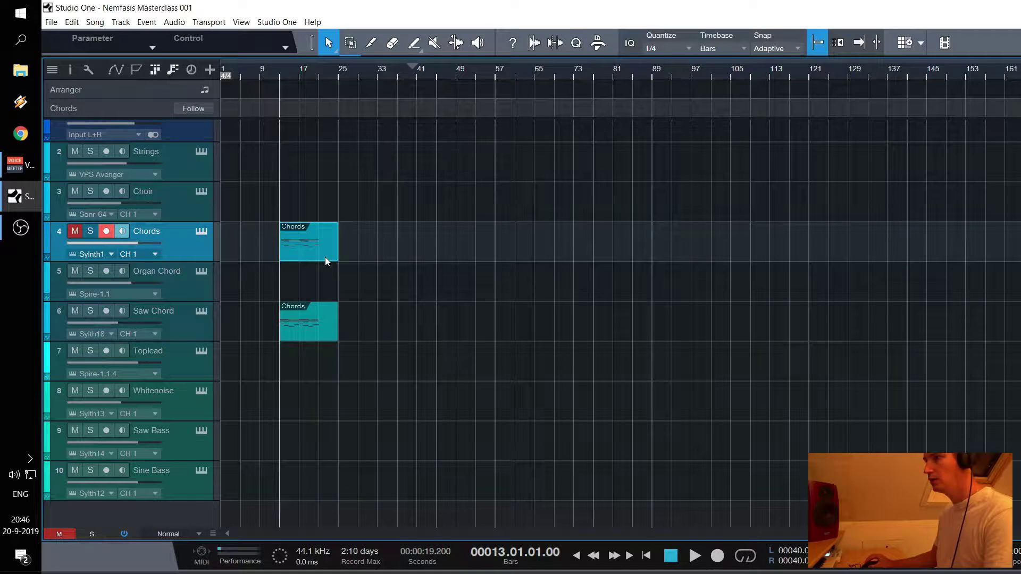
key("space")
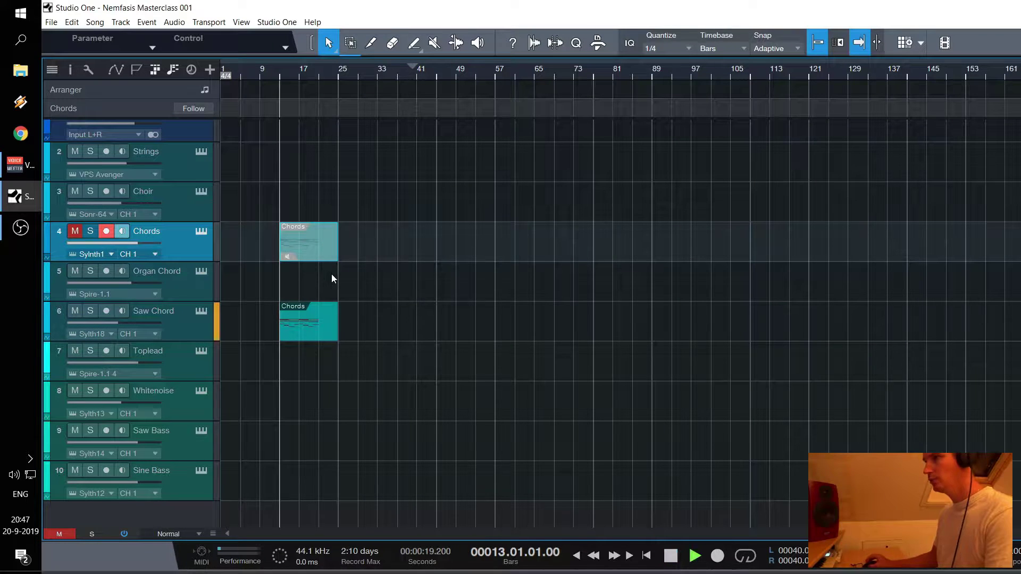
key("space")
Shorten the Saw Chord notes to a length of 0.0.2.0 and repeat the chords on every beat of bars 13 to 20
double_click(318, 321)
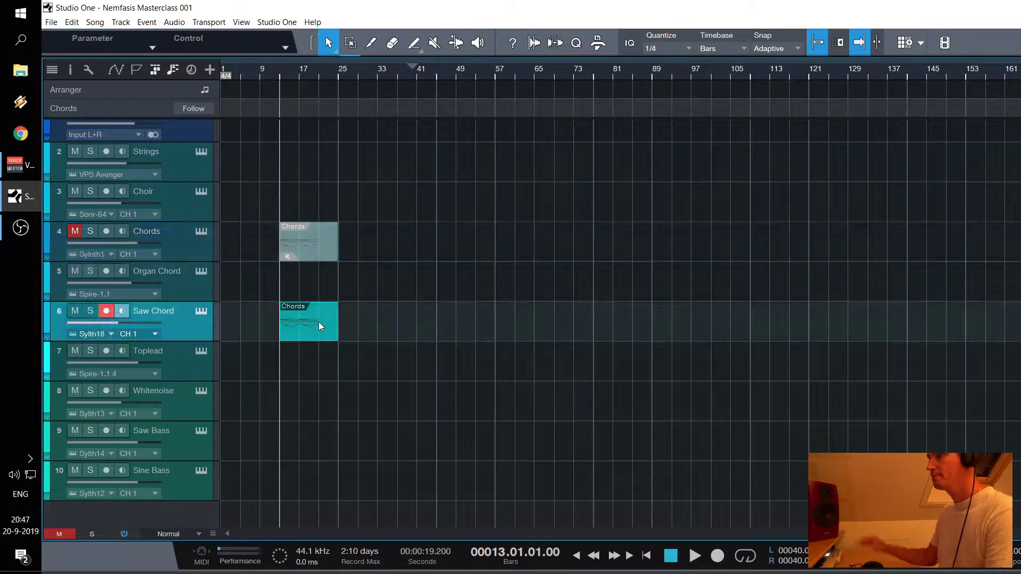
scroll(957, 362, "down", 6)
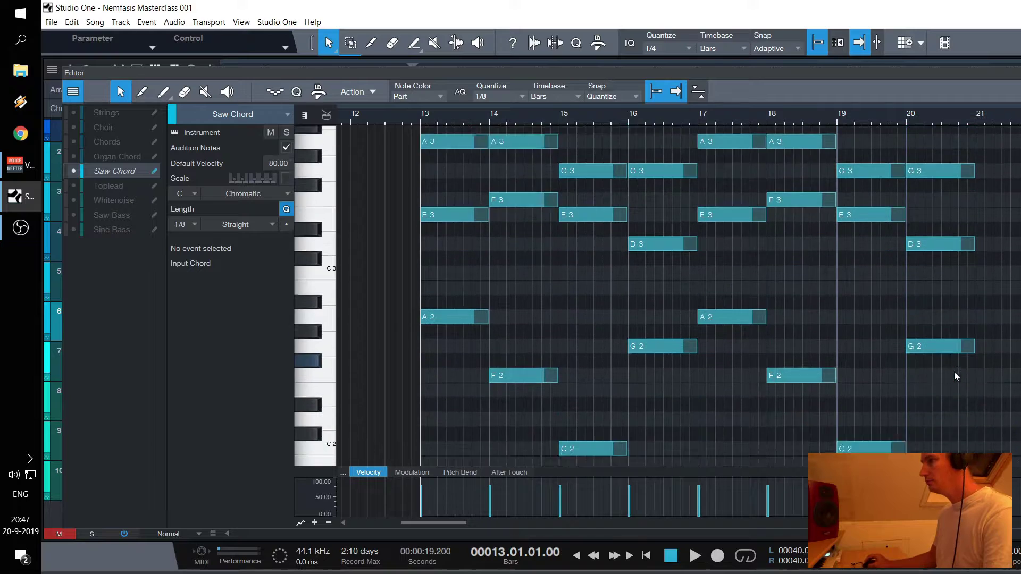
left_click_drag(976, 426, 416, 119)
mouse_move(486, 162)
left_mouse_down()
mouse_move(425, 162)
mouse_move(475, 166)
left_mouse_up()
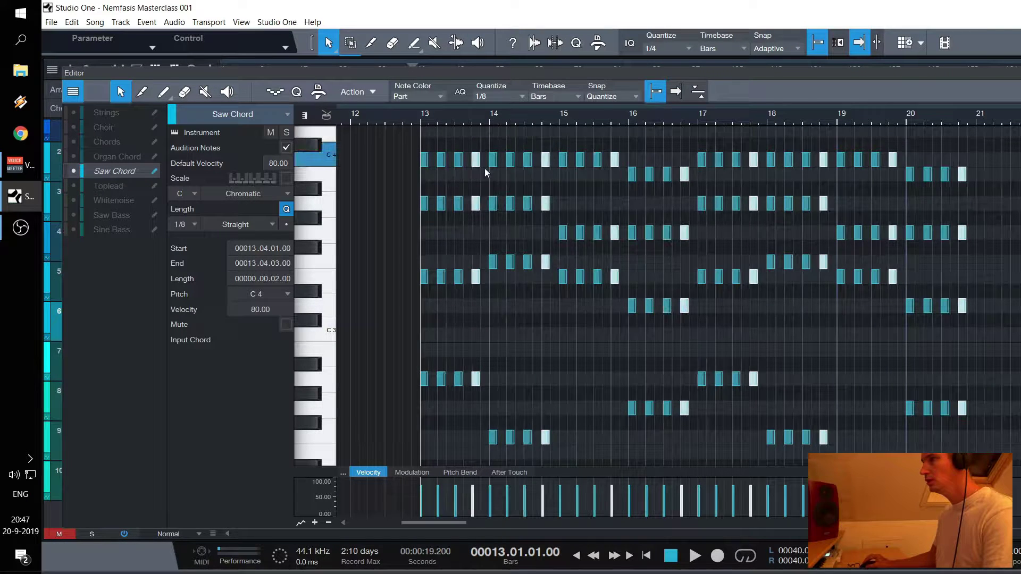
key("space")
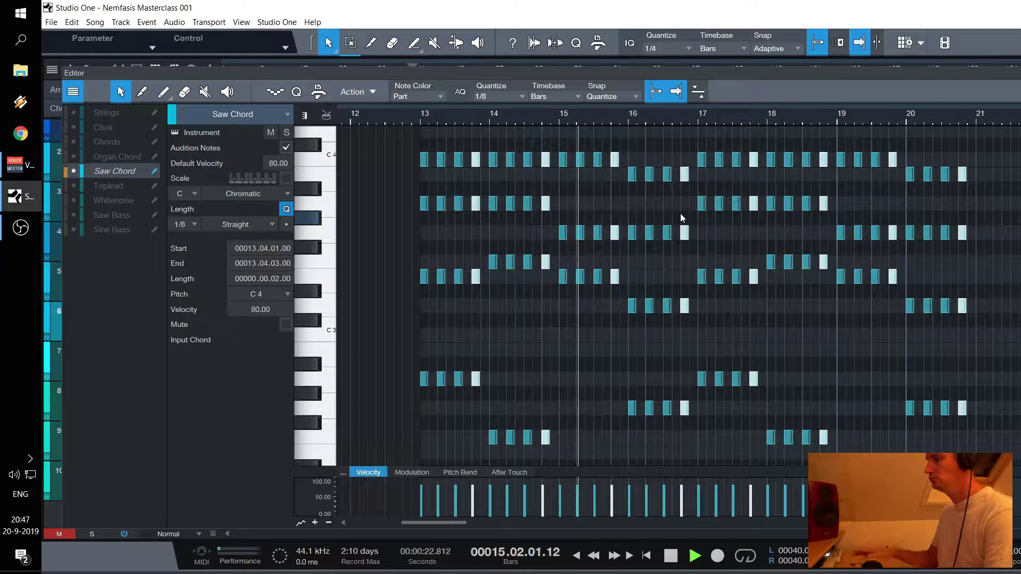
key("space")
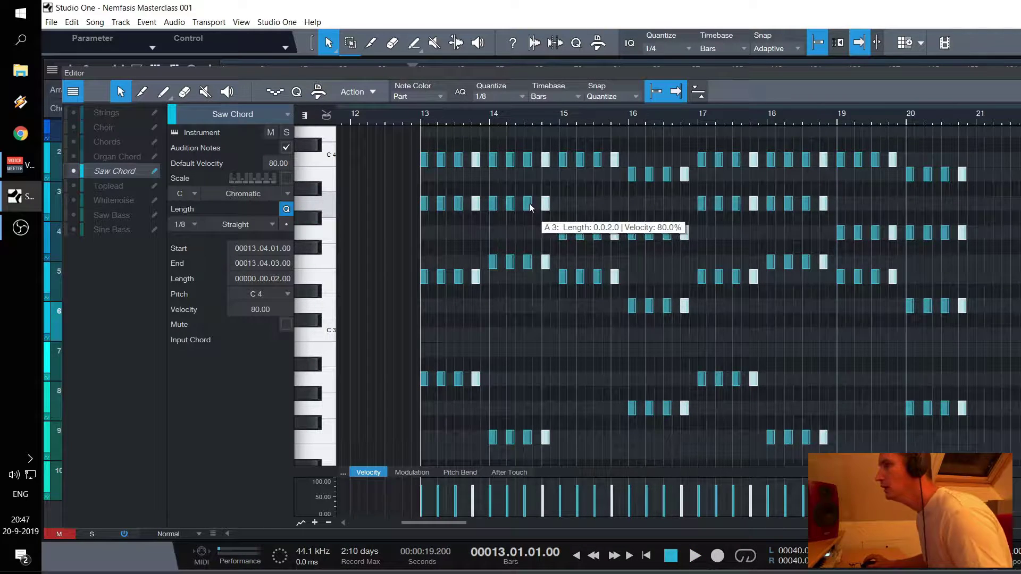
Undo the chord repeats on beats 3 and 4 and copy the beat 2 hits to beat 4 of each bar
key("ctrl+z")
key("ctrl+z")
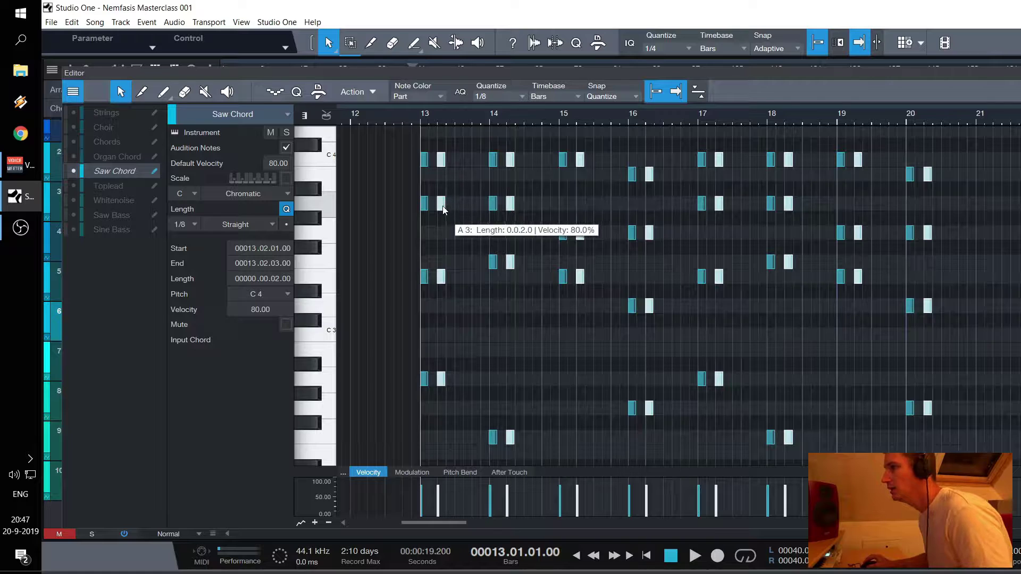
scroll(430, 124, "up", 2)
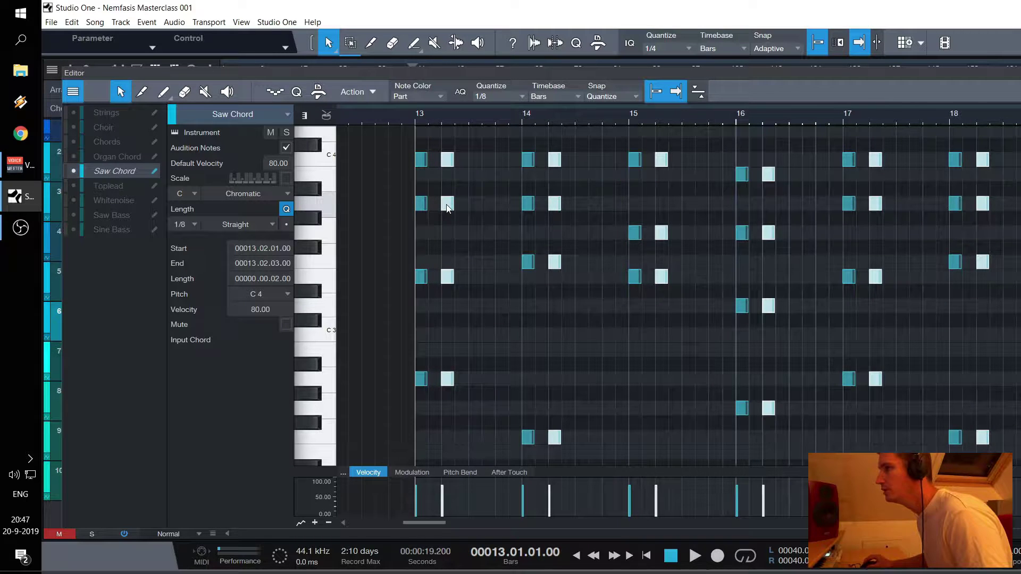
left_click_drag(446, 207, 487, 207)
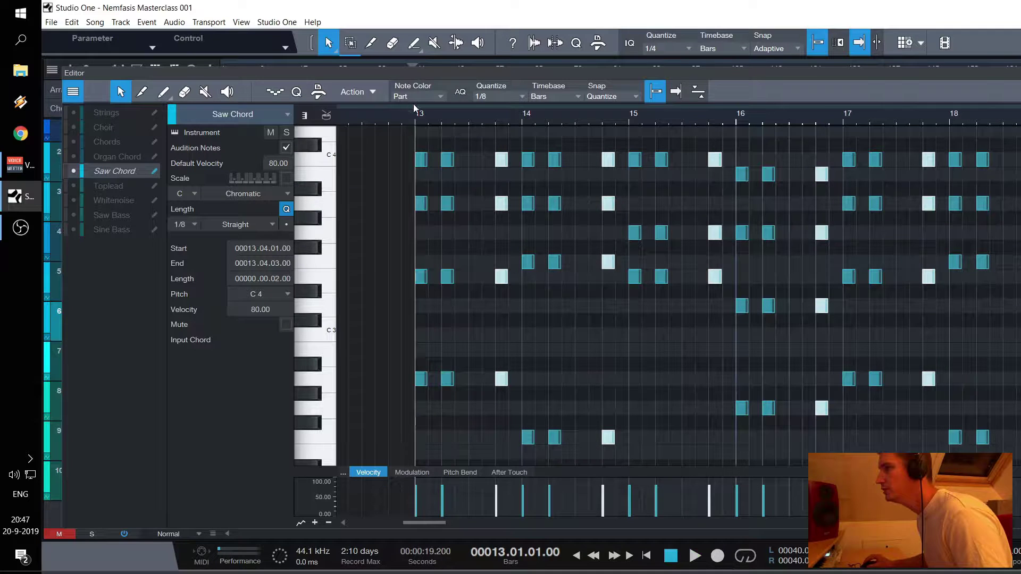
key("space")
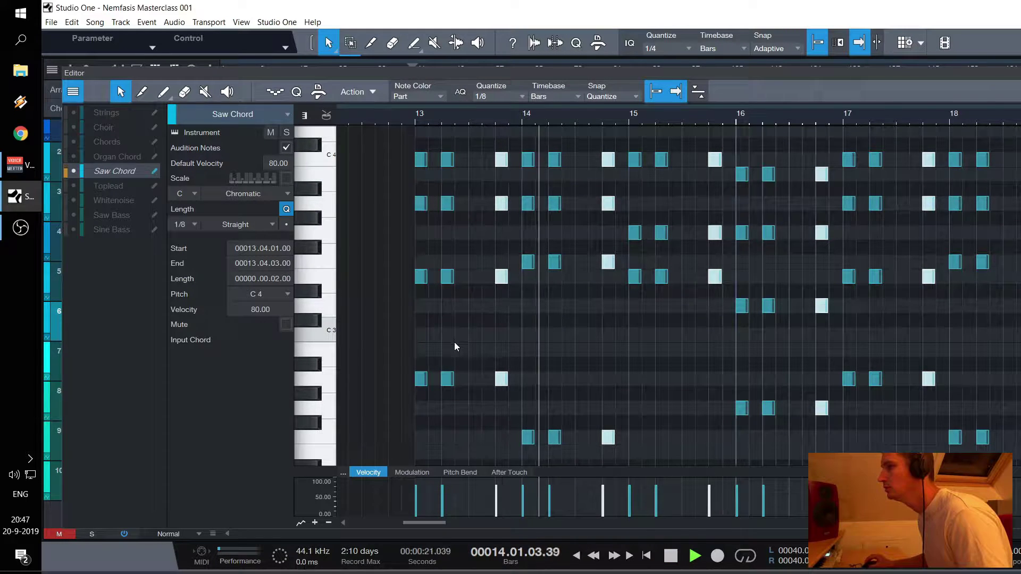
key("space")
Select the beat 2 chord in bar 13 and set the editor's quantize to 1/16
left_click_drag(455, 409, 444, 136)
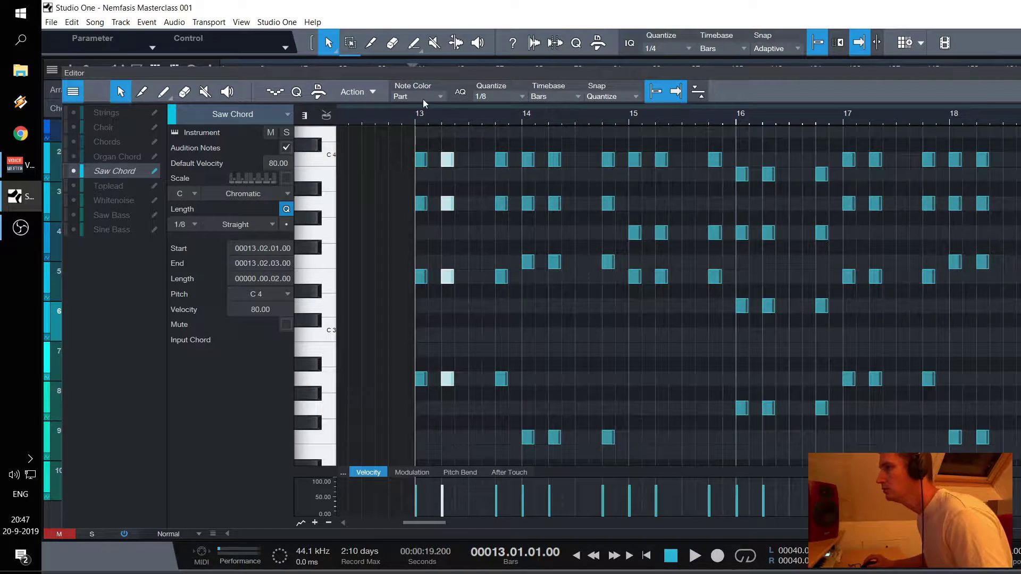
left_click(502, 97)
left_click(614, 122)
Try two extra offbeat copies of the beat 2 chord within bar 13, the last at 13.03.03, and play them back
left_click_drag(451, 162, 490, 163)
key("space")
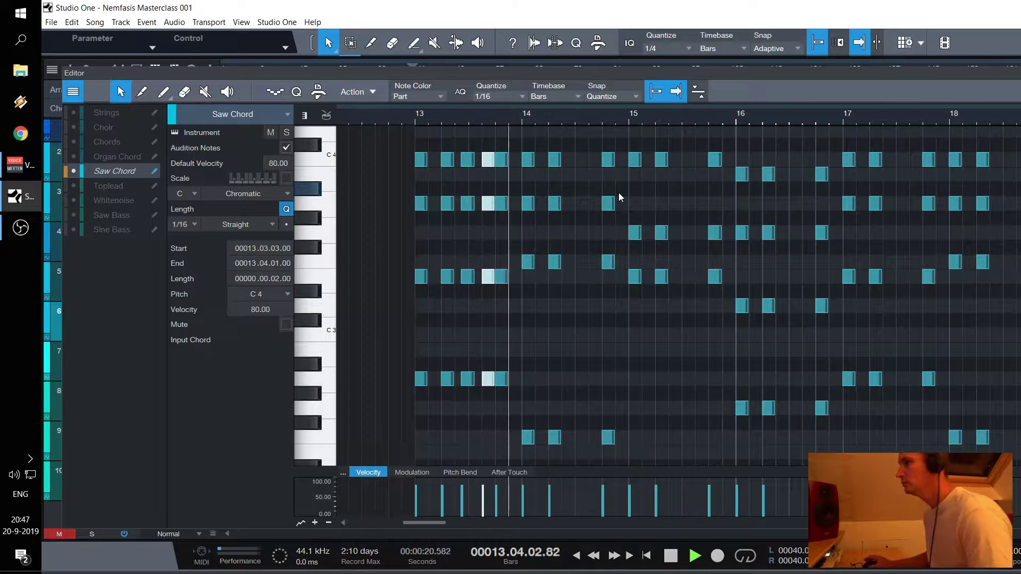
key("space")
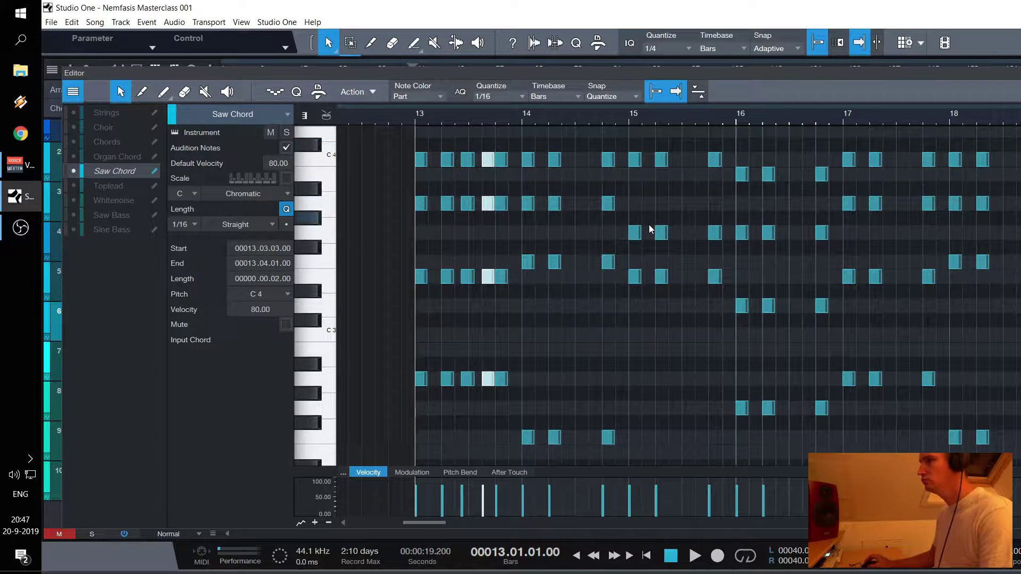
left_click(502, 153)
key("space")
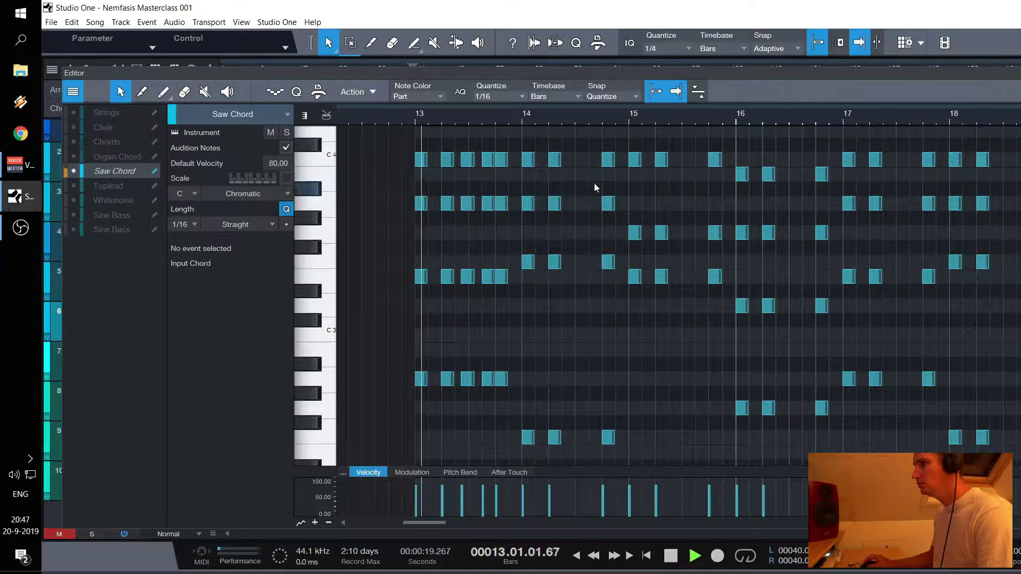
Try copying the beat 2 chord of bar 14 to 14.03.02 and 14.02.03 and play back the rhythm
left_click_drag(560, 459, 588, 161)
key("space")
key("space")
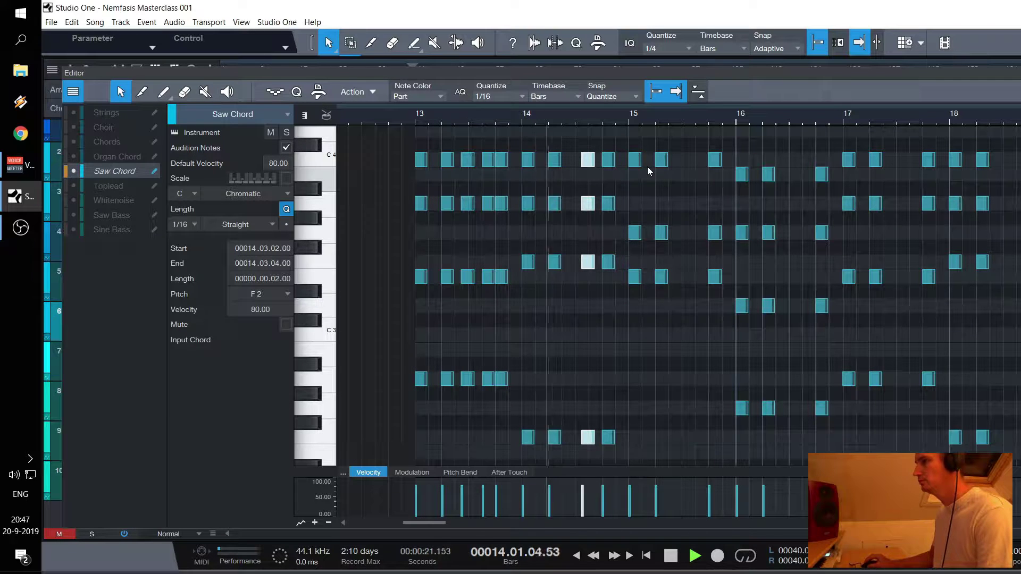
key("space")
left_click_drag(589, 163, 568, 164)
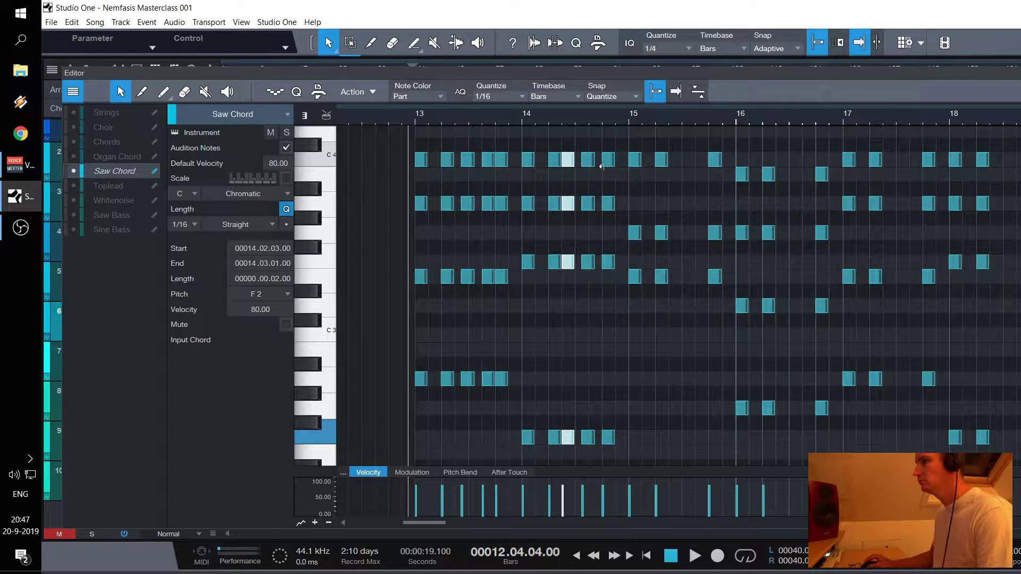
key("space")
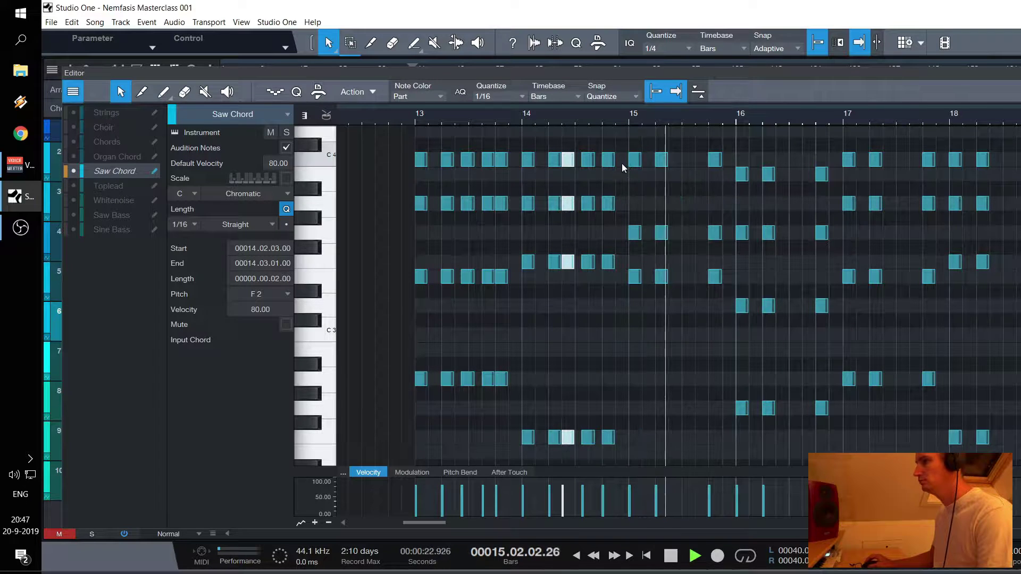
key("space")
Undo the Saw Chord repeats in all bars, back to the single beat 1 hits
key("ctrl+z")
key("ctrl+z")
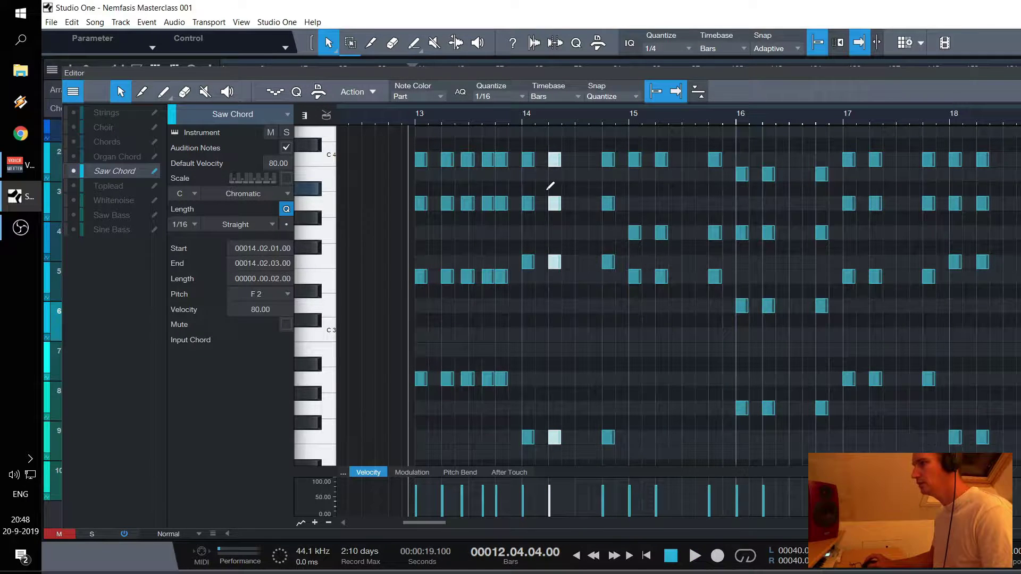
key("ctrl+z")
key("ctrl+z")
key("ctrl+z")
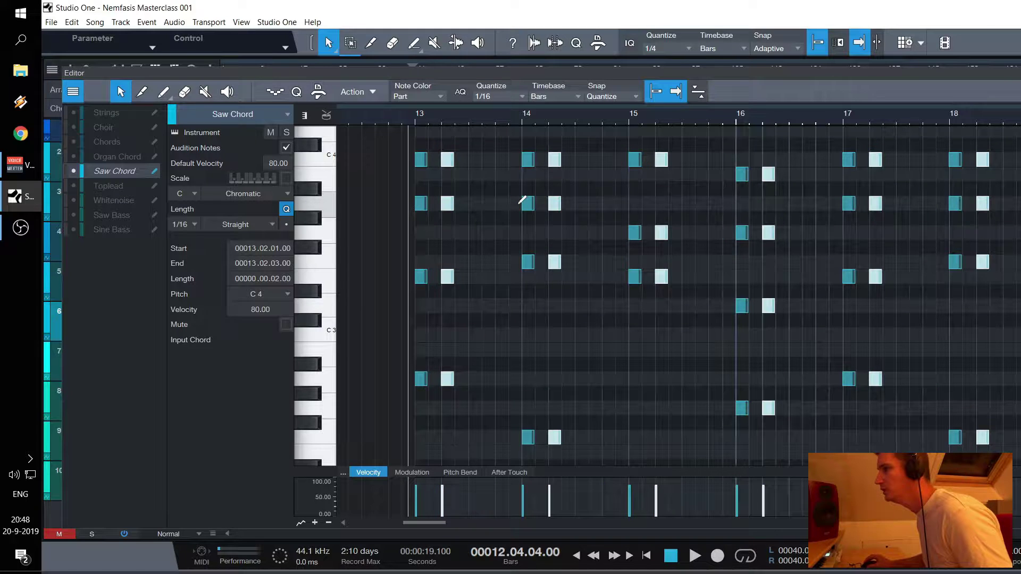
key("ctrl+z")
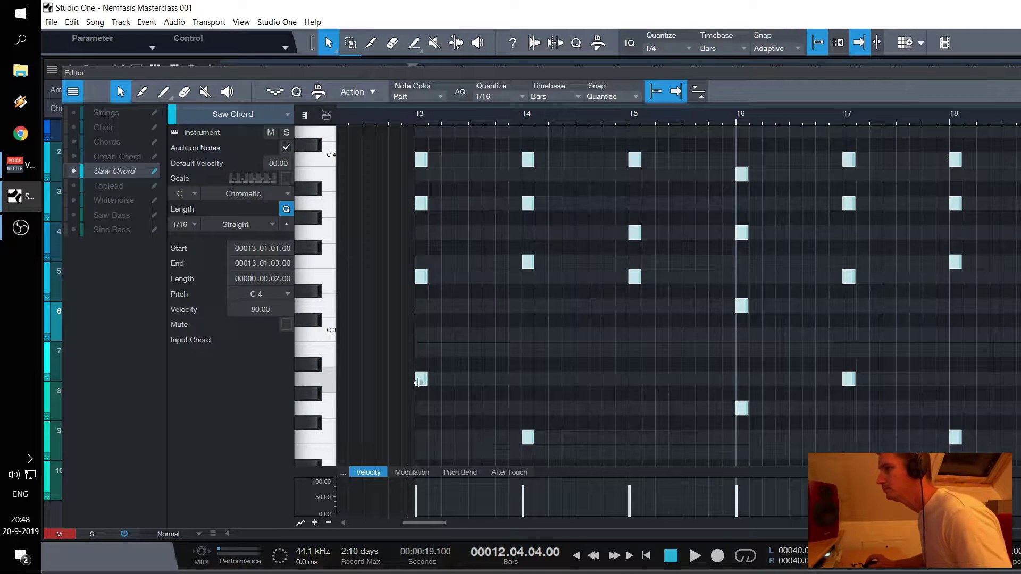
Copy the beat 1 chords to beat 4 of each bar, close the editor and select the Saw Chord track
left_click_drag(417, 382, 501, 382)
key("F2")
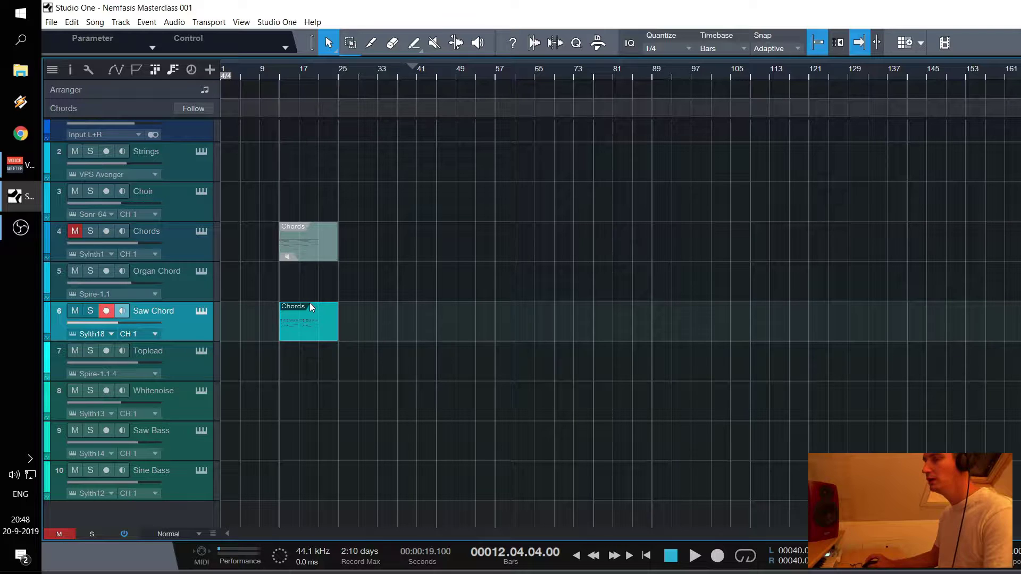
left_click(159, 356)
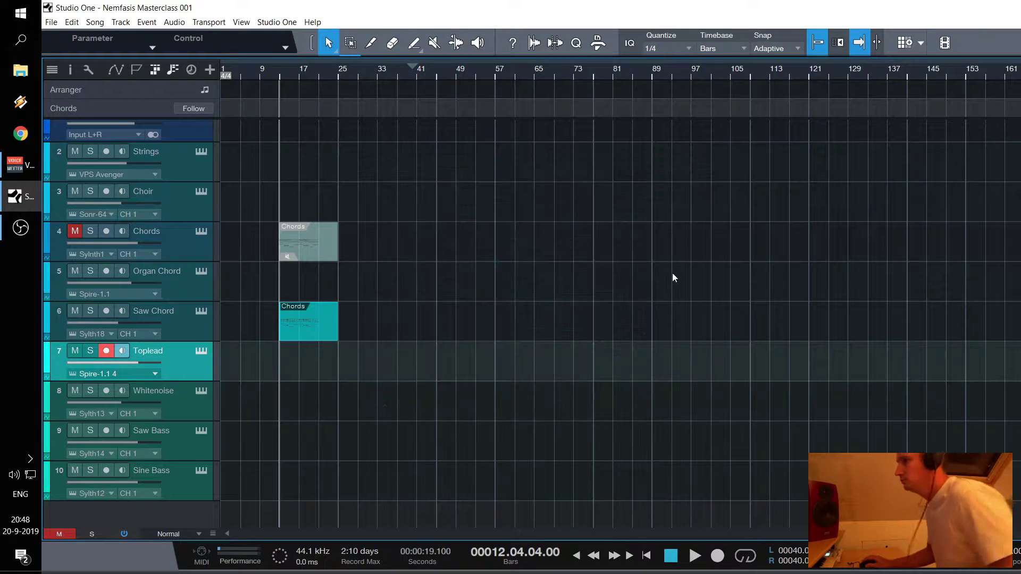
left_click(181, 320)
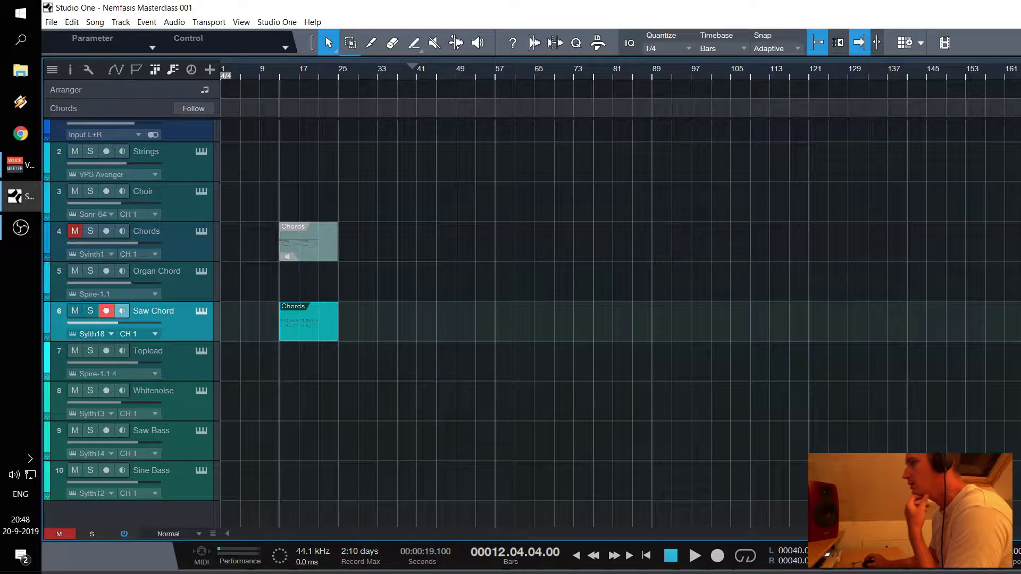
Open the mixer and remove the Lead Verb and Lead Delay effect channels
key("F3")
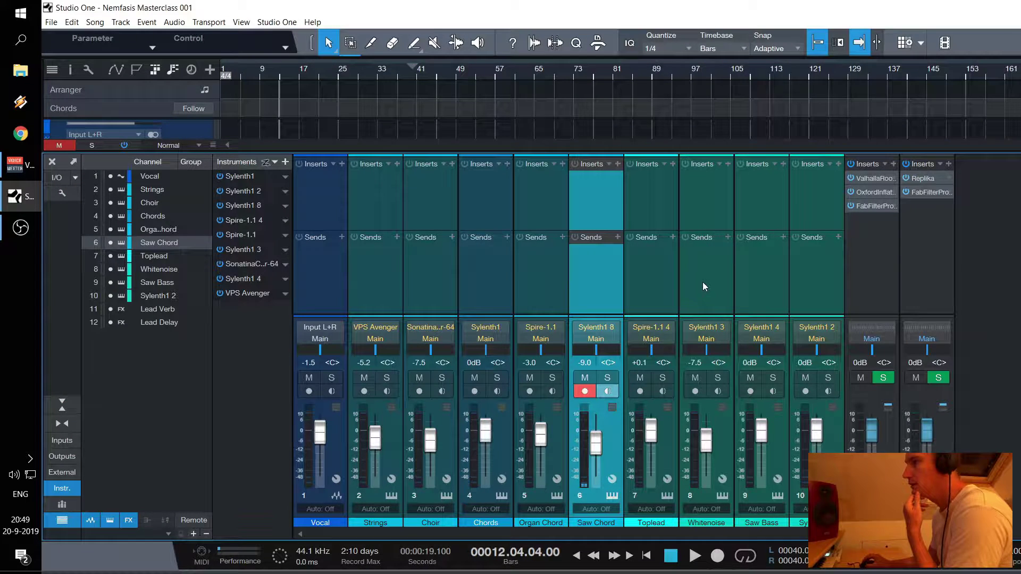
right_click(885, 287)
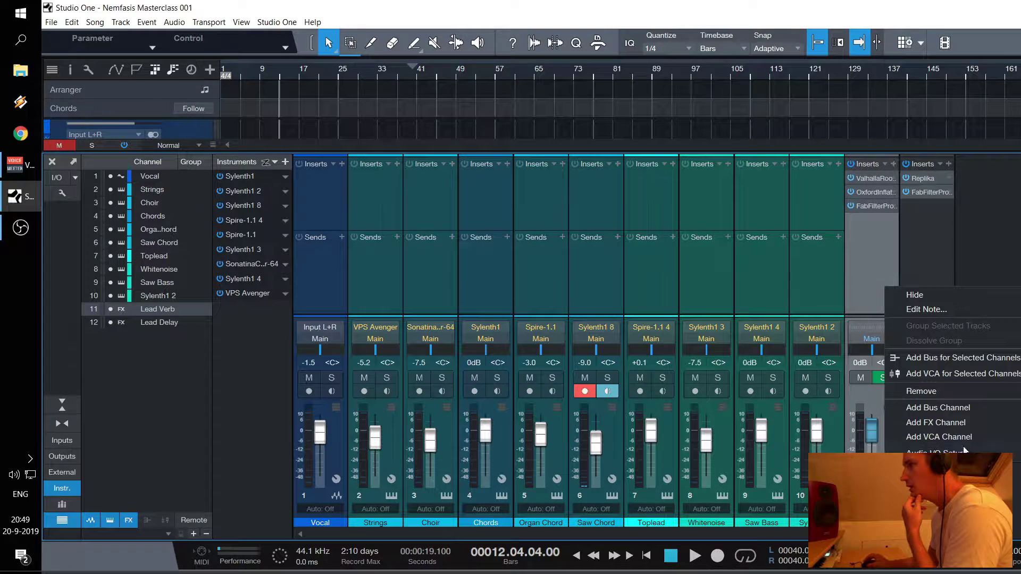
left_click(921, 390)
right_click(866, 277)
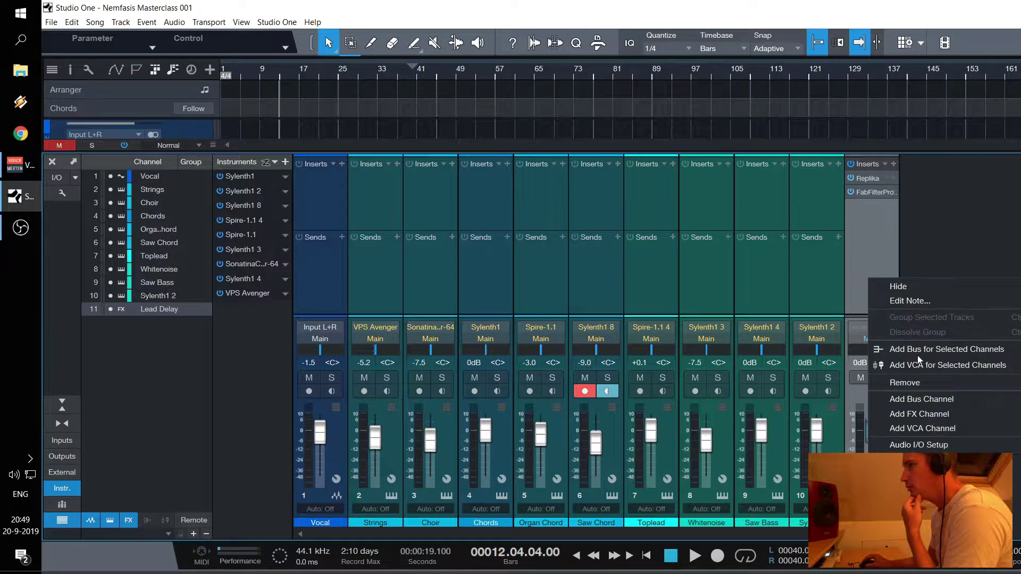
left_click(919, 383)
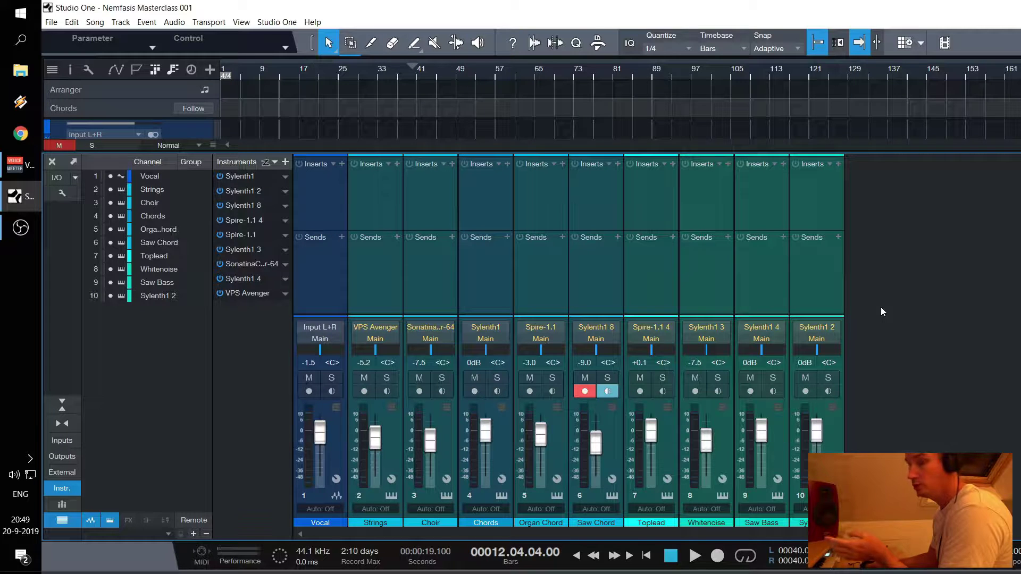
Add an FX channel named lead Reverb and insert ValhallaRoom_x64 on it
right_click(876, 267)
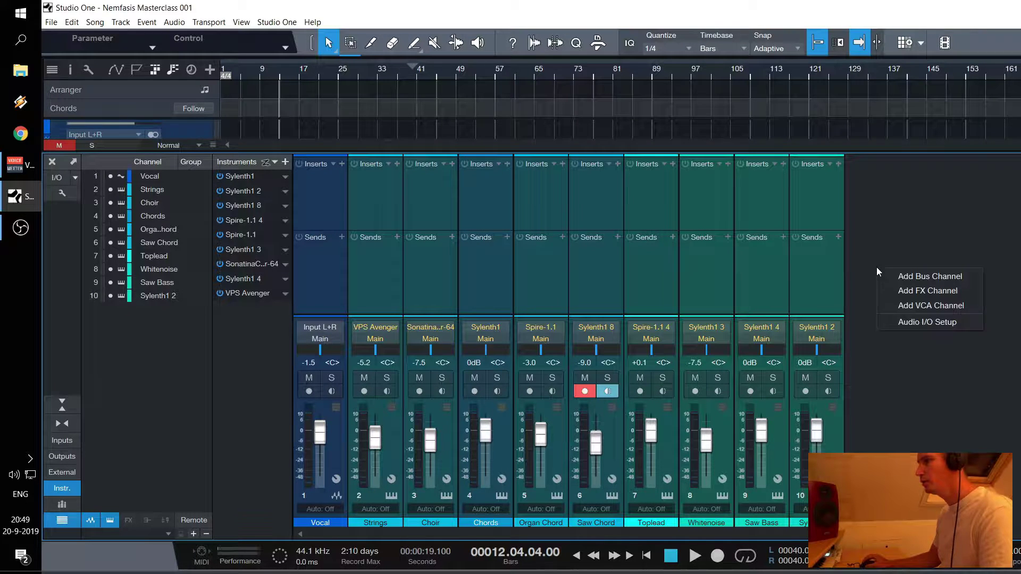
left_click(915, 294)
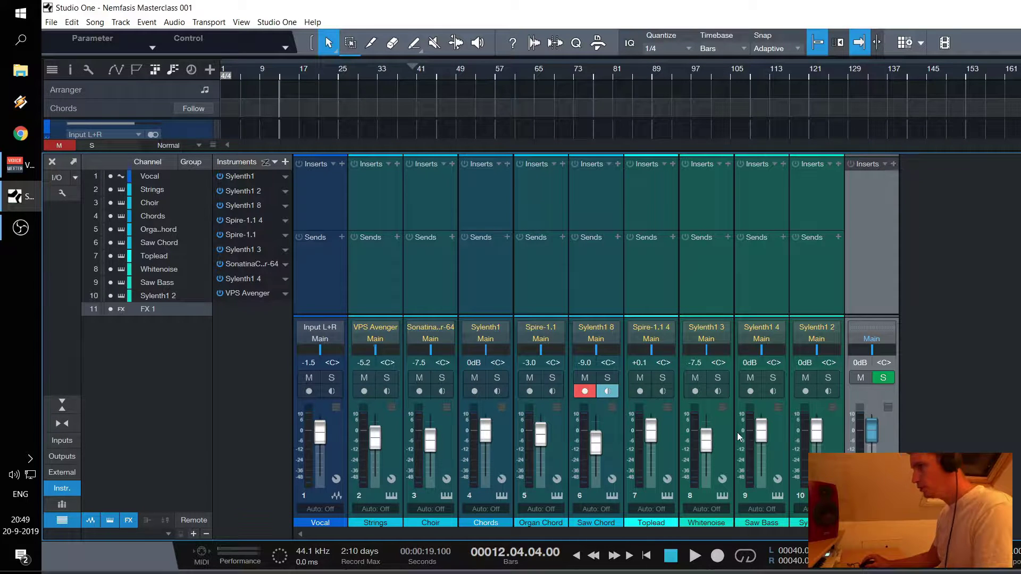
left_click(893, 164)
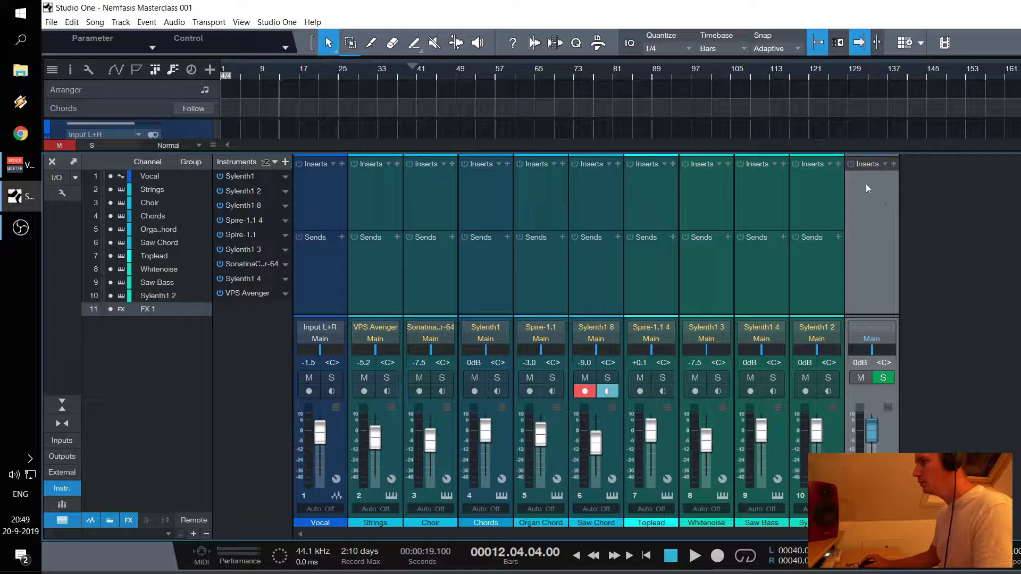
left_click(894, 164)
type("valh")
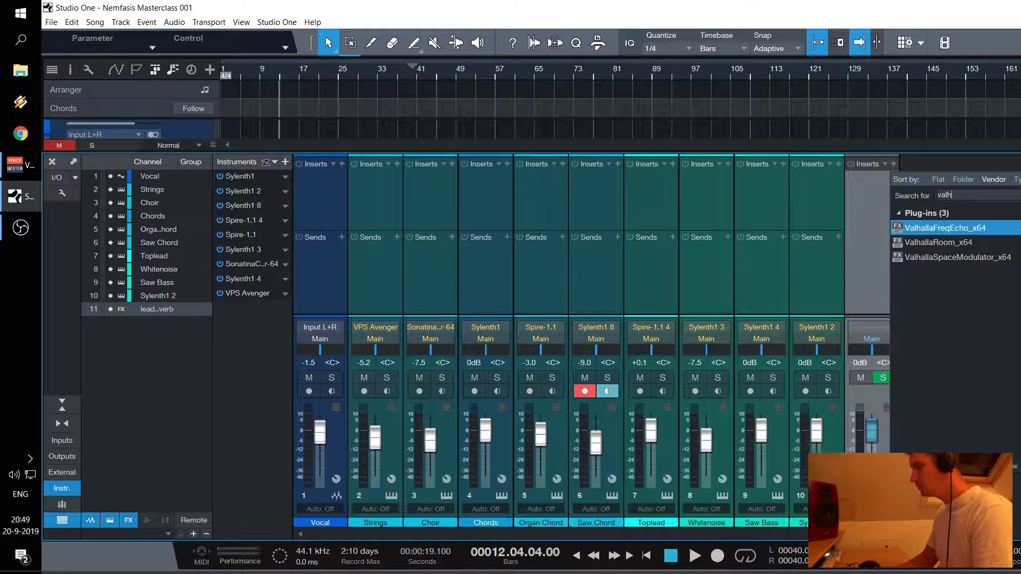
left_click(950, 243)
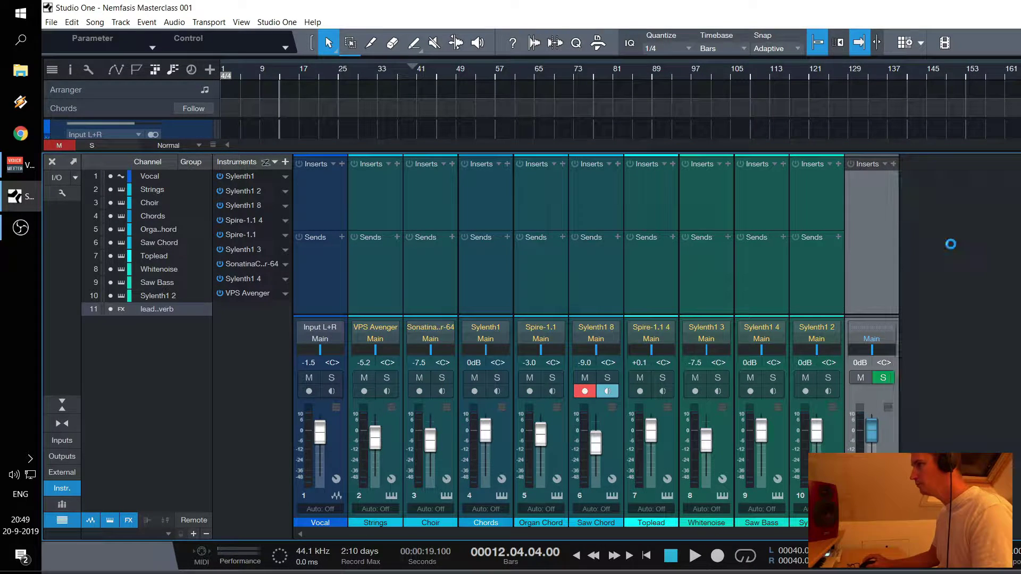
Load the Headhunterz Reverb user preset in ValhallaRoom and close the plug-in window
left_click(732, 325)
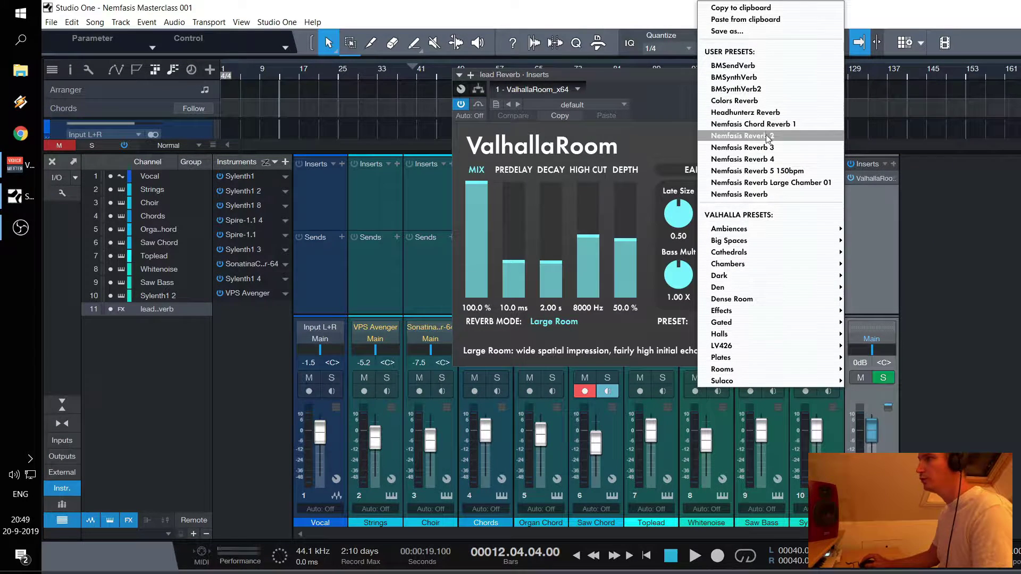
left_click(760, 113)
left_click(733, 325)
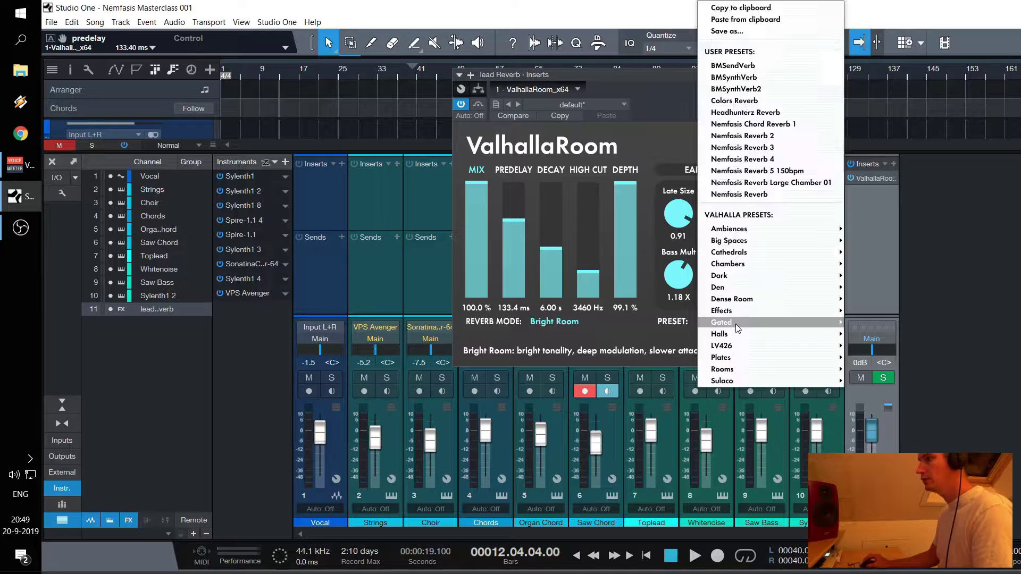
left_click(746, 114)
left_click_drag(605, 78, 613, 120)
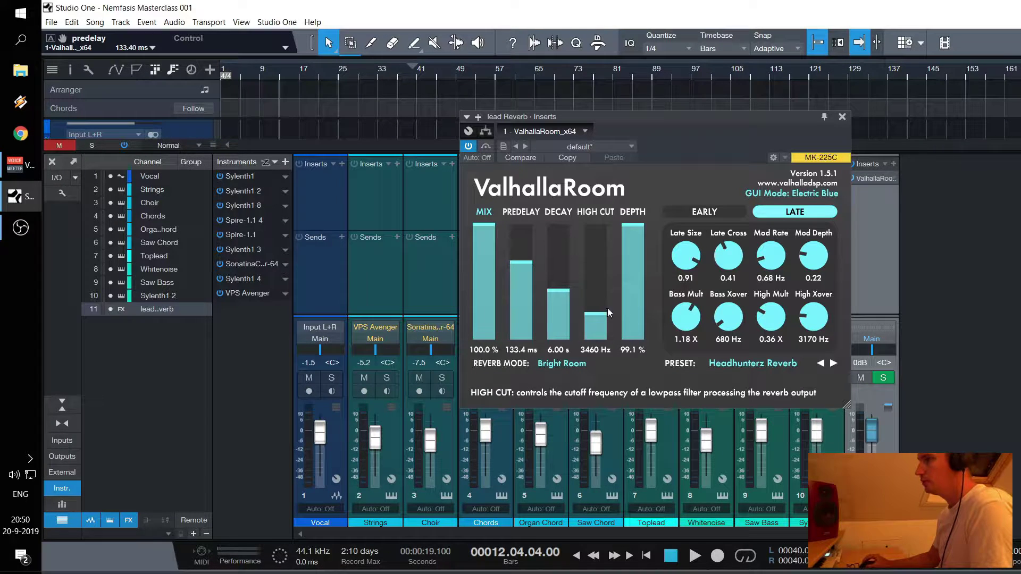
left_click(842, 117)
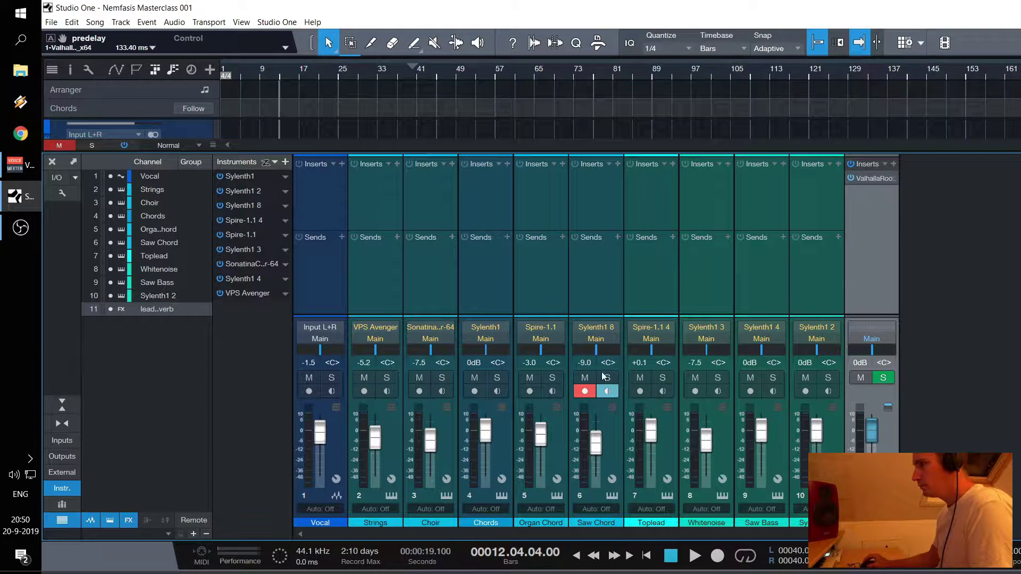
Add a send from the Saw Chord channel to lead Reverb
left_click(617, 237)
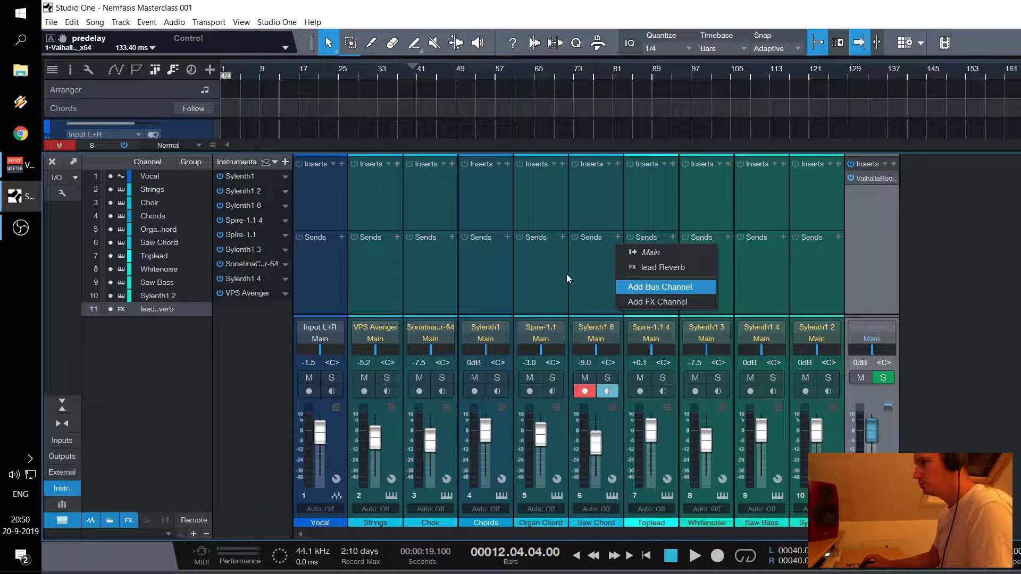
left_click(671, 267)
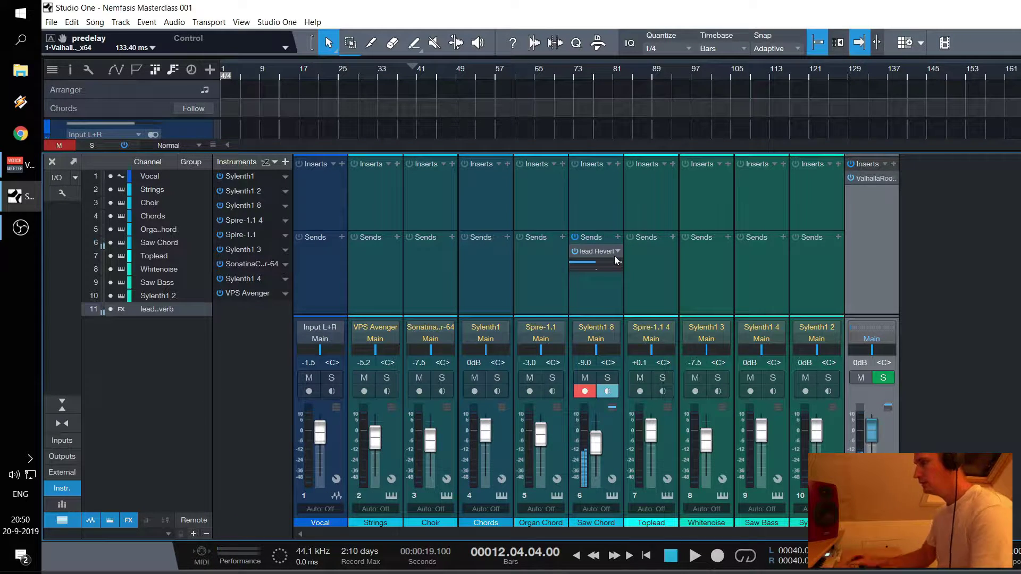
Insert Oxford Inflator Native.64 on the lead Reverb channel with Effect 51.4, Curve +42.8 and Band Split enabled, and close it
left_click(893, 164)
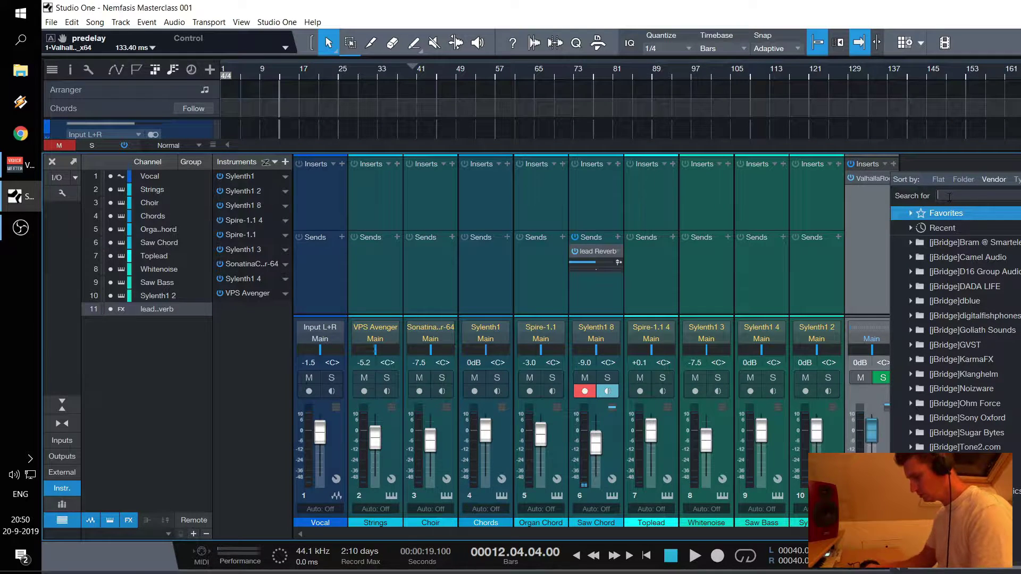
type("ox")
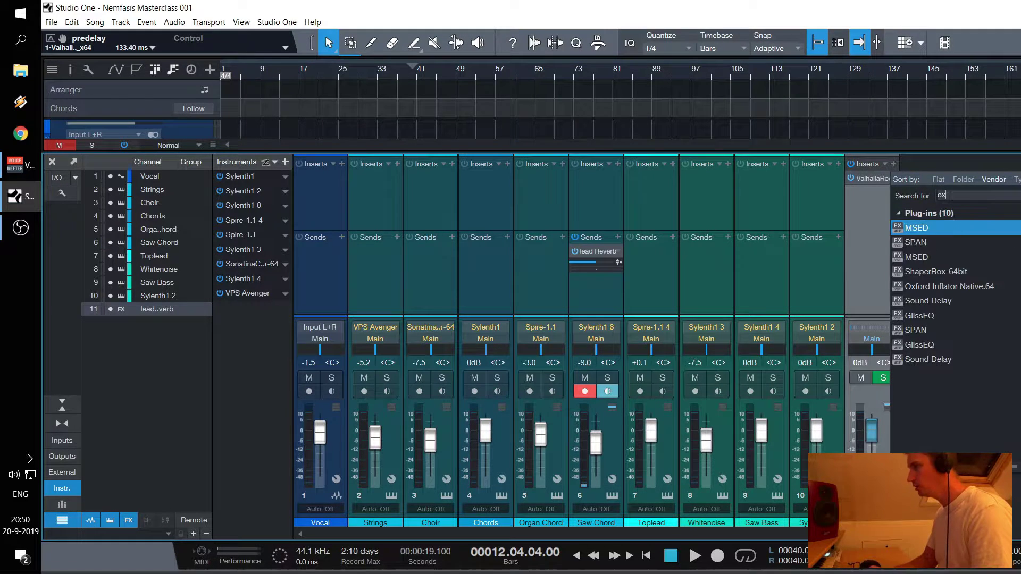
left_click(921, 282)
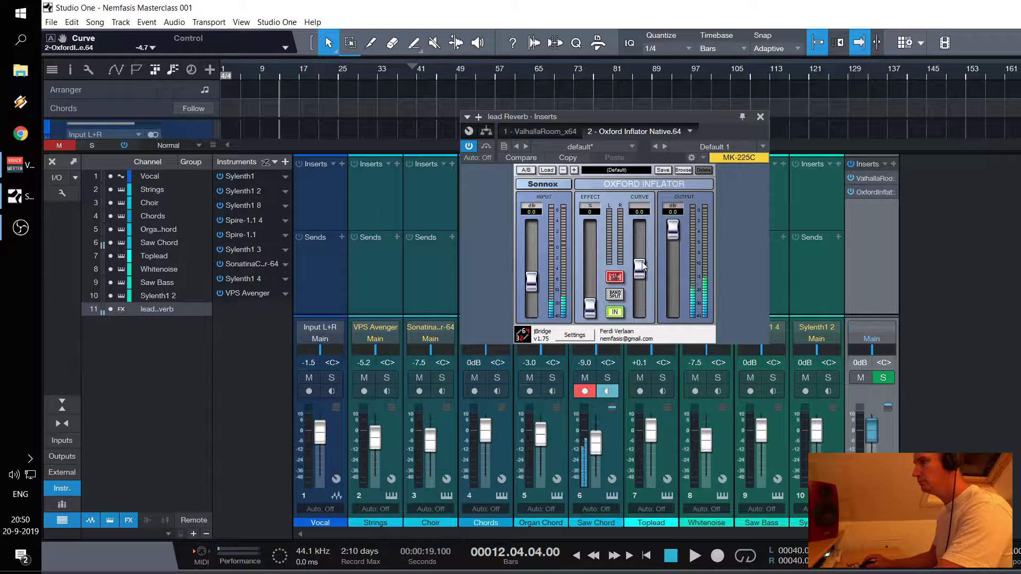
left_click_drag(647, 248, 665, 237)
left_click_drag(593, 311, 595, 273)
left_click(614, 294)
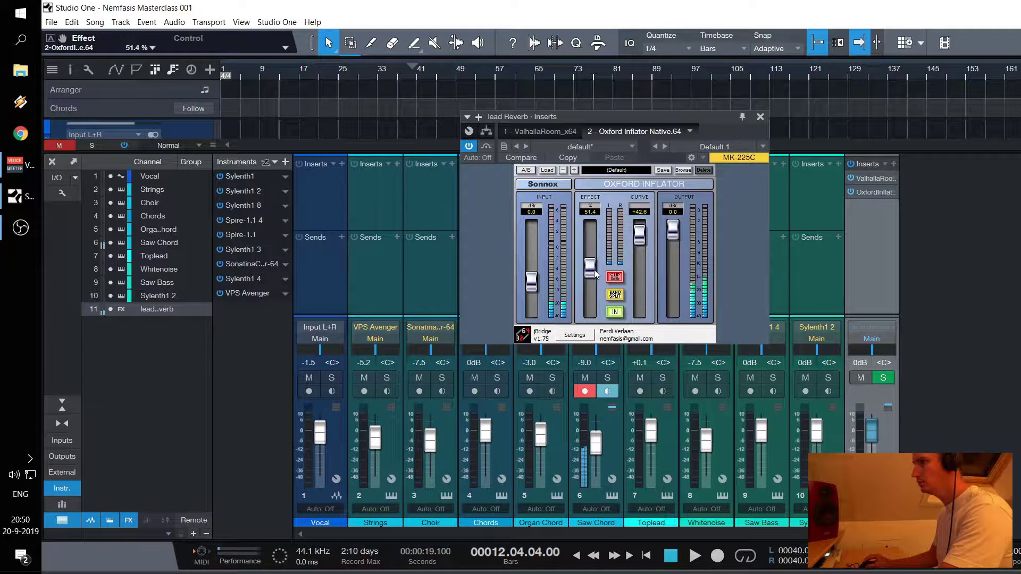
left_click(760, 116)
Insert FabFilter Pro-Q 2 on the lead Reverb channel after the Oxford Inflator
left_click(894, 164)
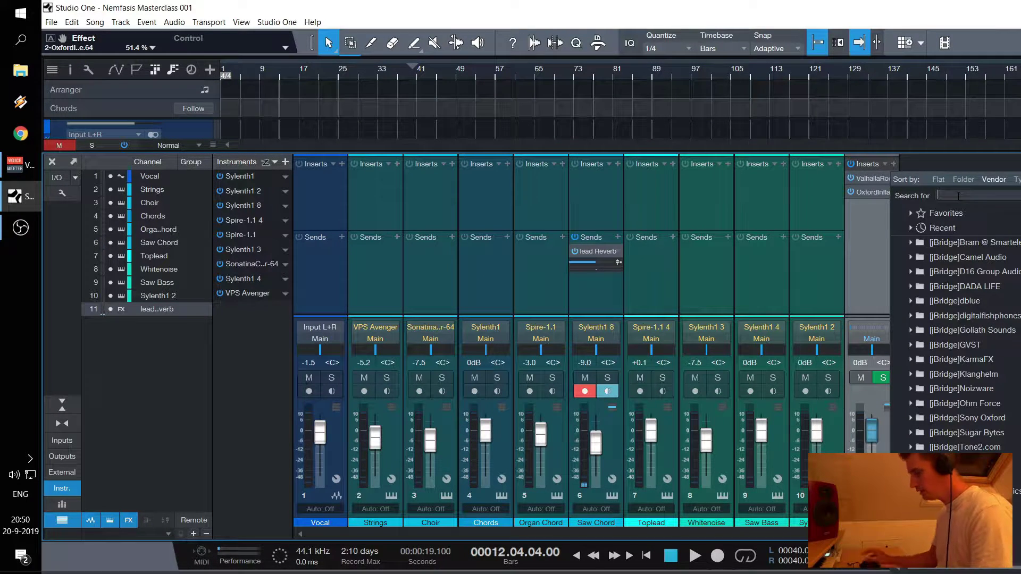
type("fab")
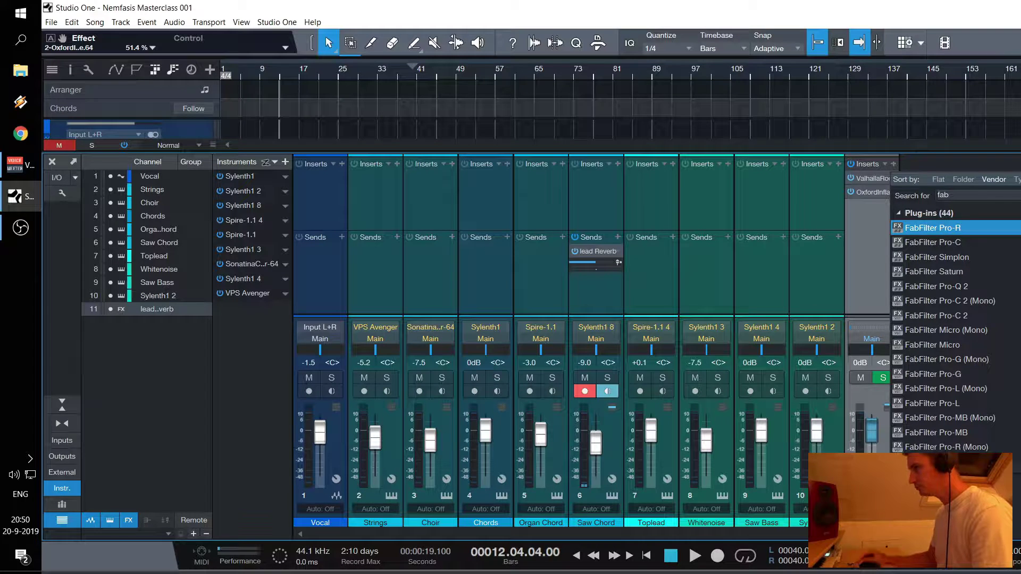
double_click(954, 286)
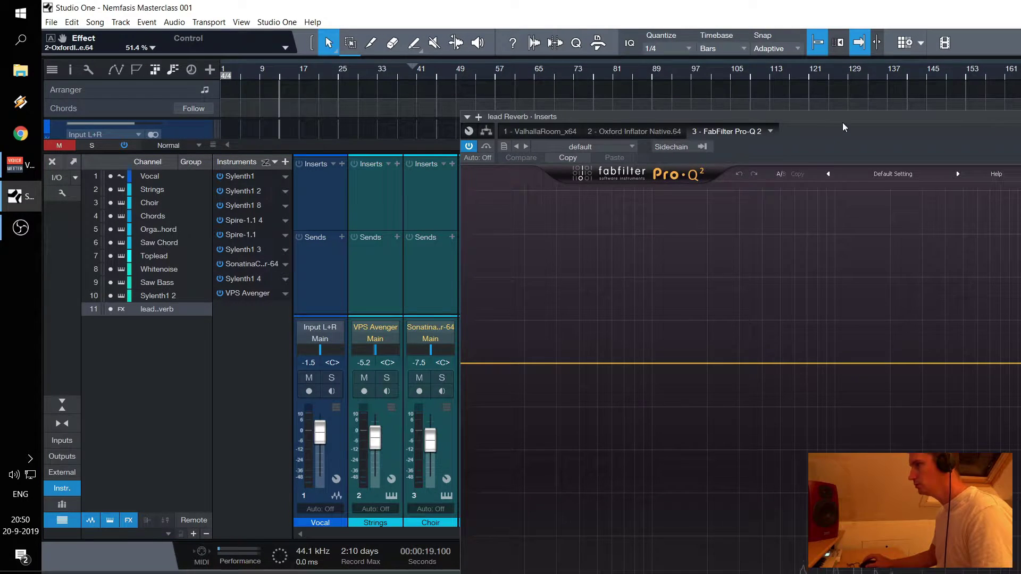
Add a Low Cut band at about 213 Hz to the lead Reverb channel's FabFilter Pro-Q 2
left_click_drag(843, 123, 908, 92)
left_click(785, 343)
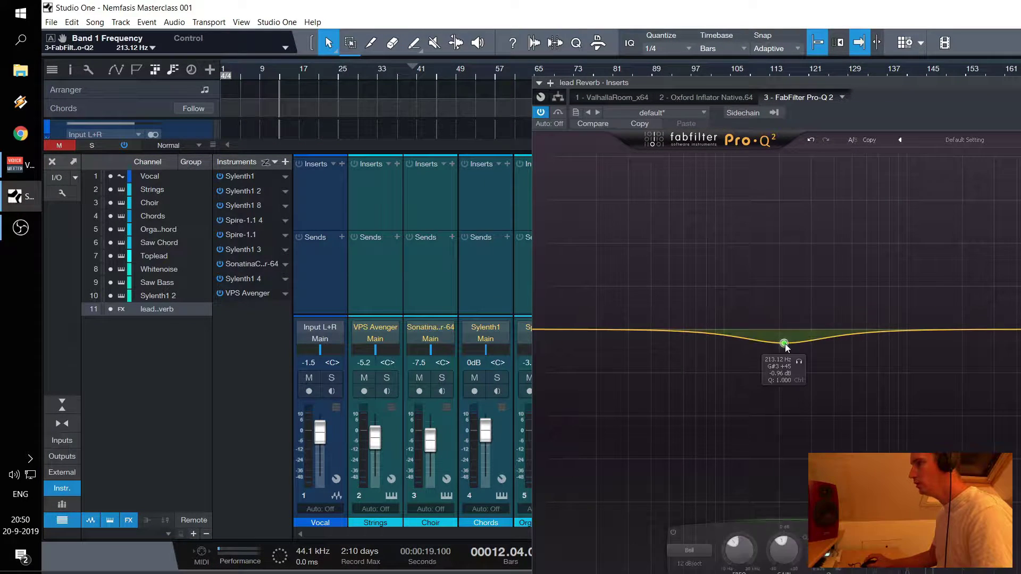
left_click(689, 558)
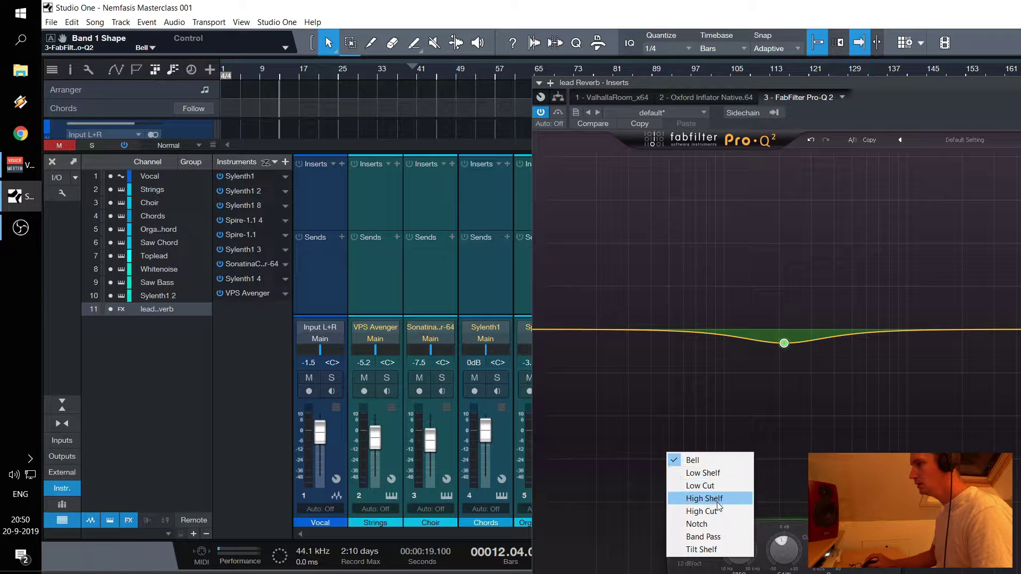
left_click(707, 485)
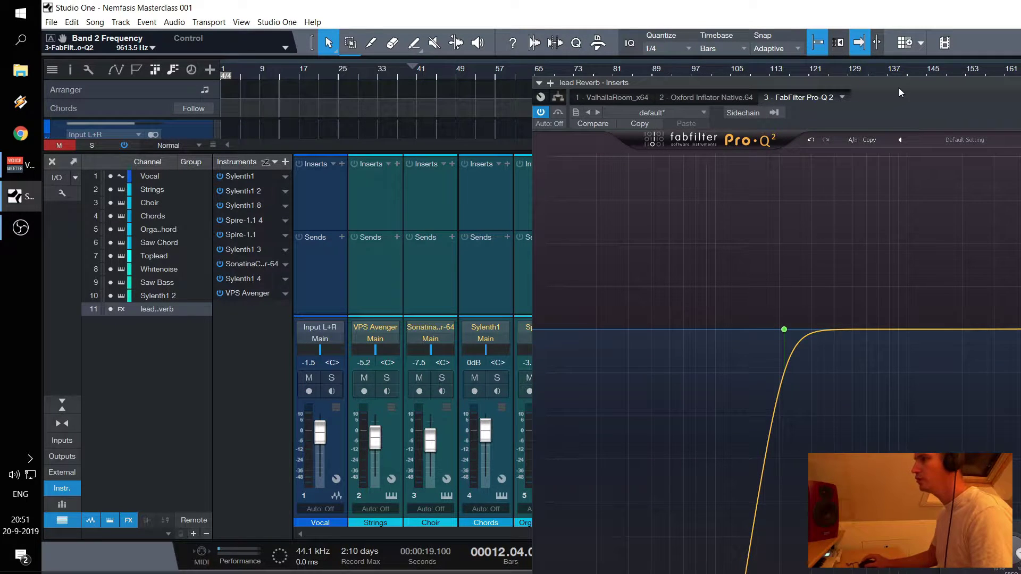
Set Pro-Q 2's low cut to about 254 Hz and its high cut to about 7917 Hz, audition it, and close the plug-in window
left_click_drag(899, 87, 751, 43)
left_click_drag(939, 284, 924, 284)
left_click_drag(637, 287, 650, 287)
key("space")
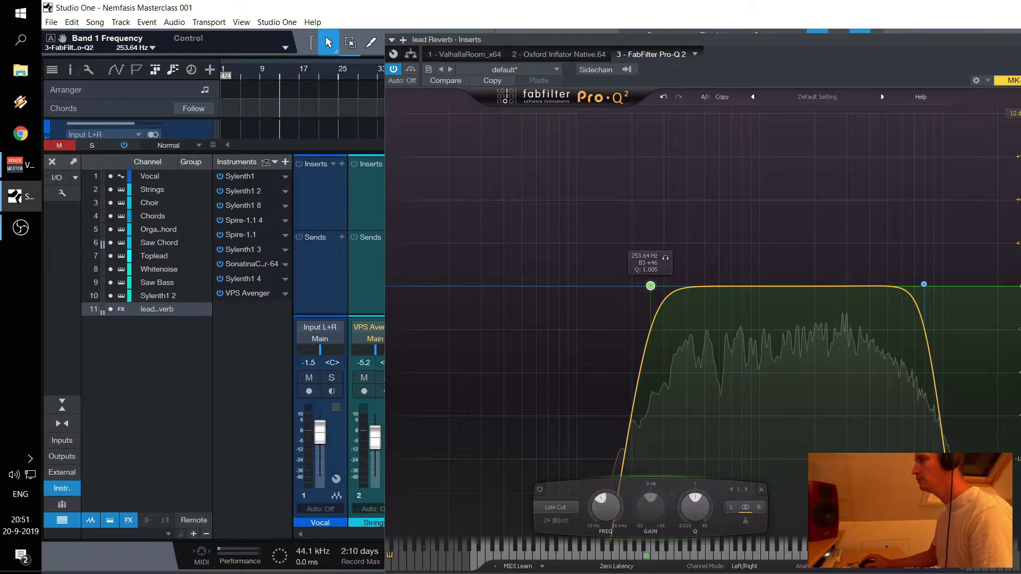
left_click(1020, 39)
left_click(878, 207)
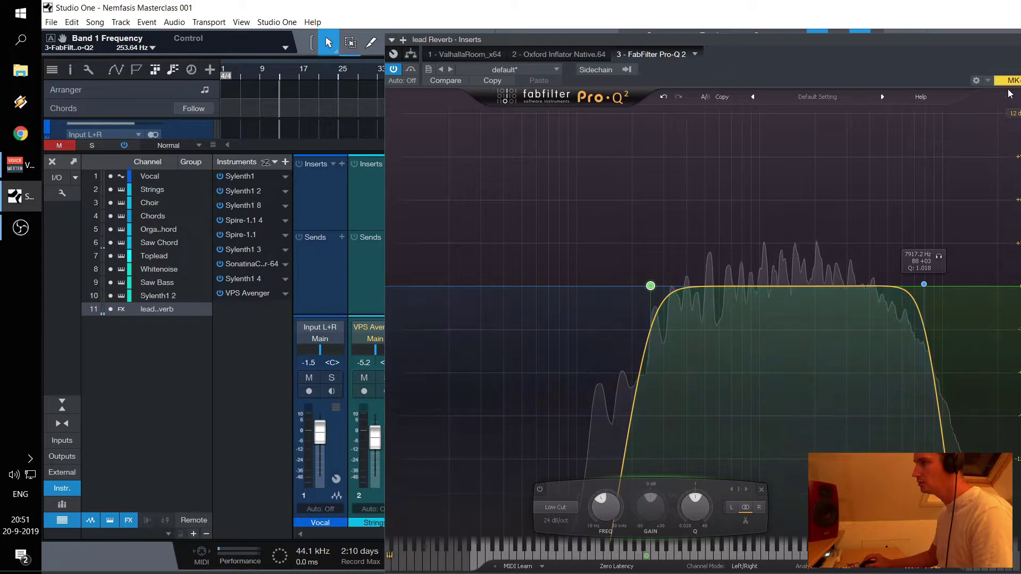
key("Escape")
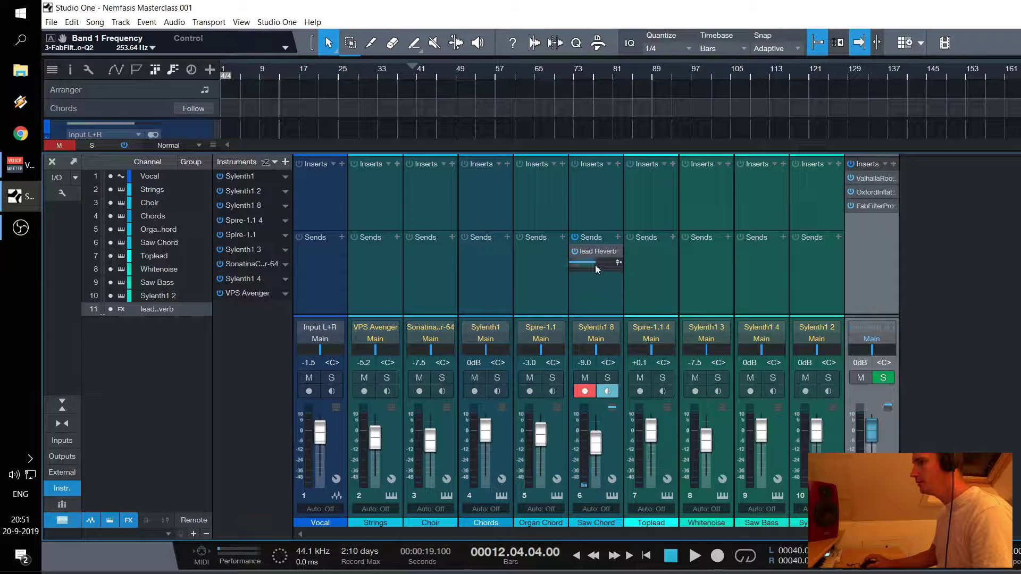
Lower the Saw Chord channel's lead Reverb send level to -13.5 while auditioning the part
left_click_drag(595, 266, 589, 264)
key("space")
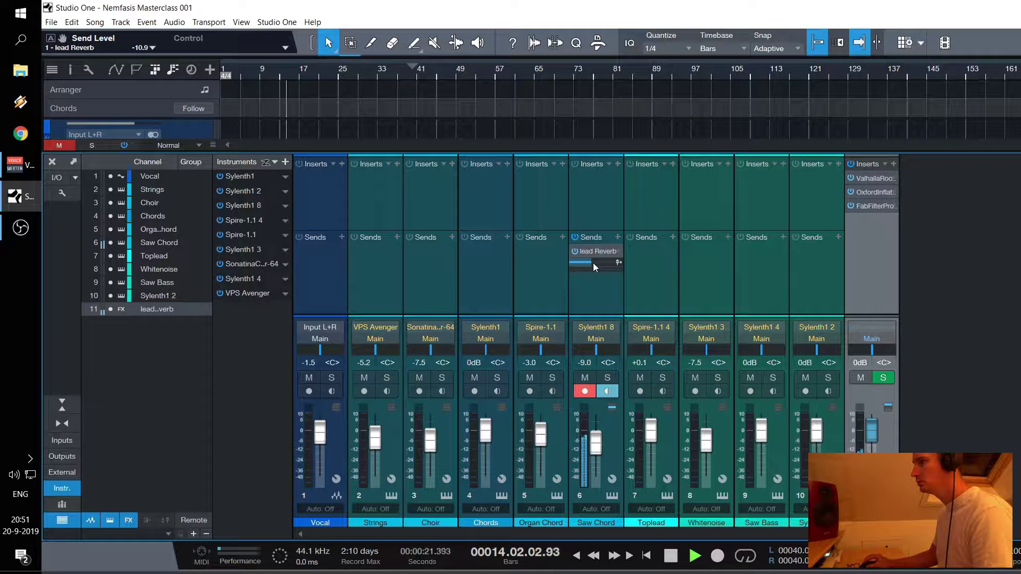
scroll(592, 263, "down", 4)
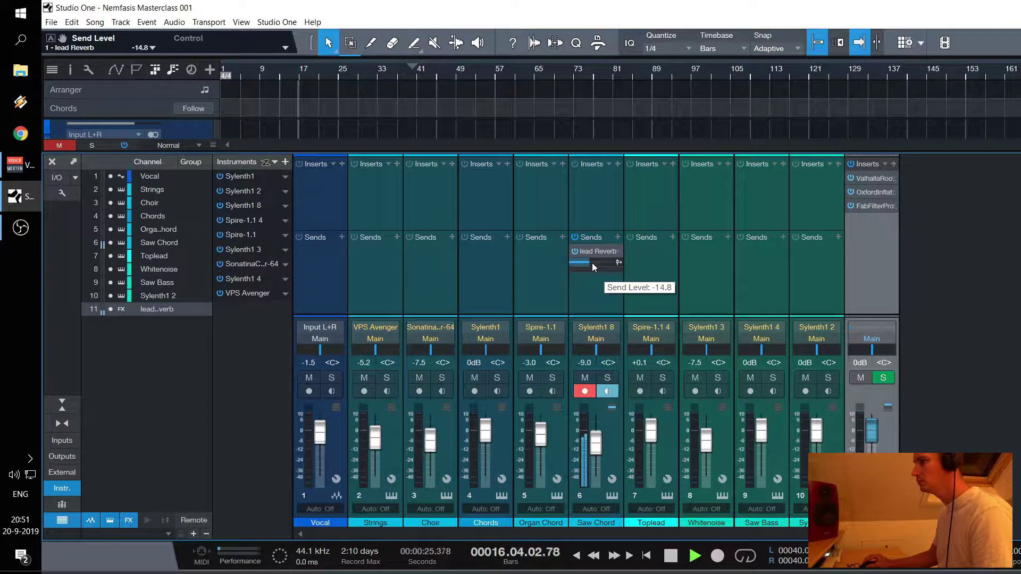
scroll(593, 262, "up", 1)
key("space")
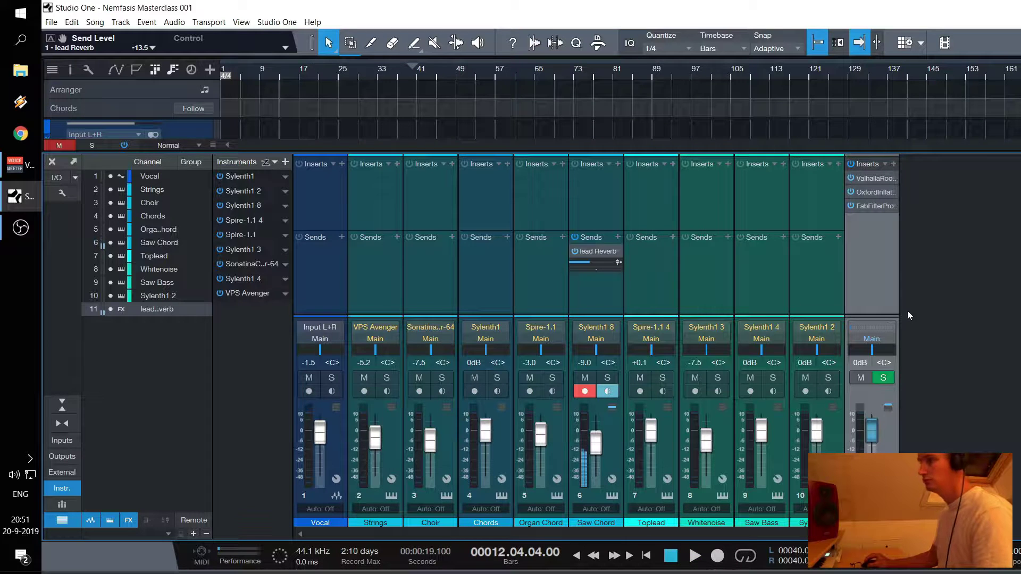
Add a new FX channel to the mixer and name it lead delay
right_click(934, 334)
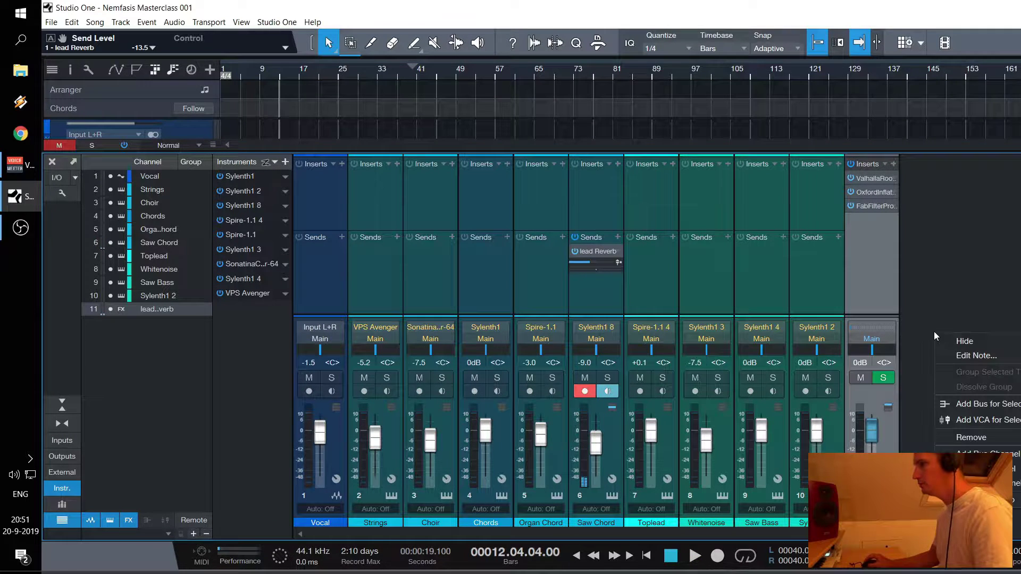
left_click(985, 469)
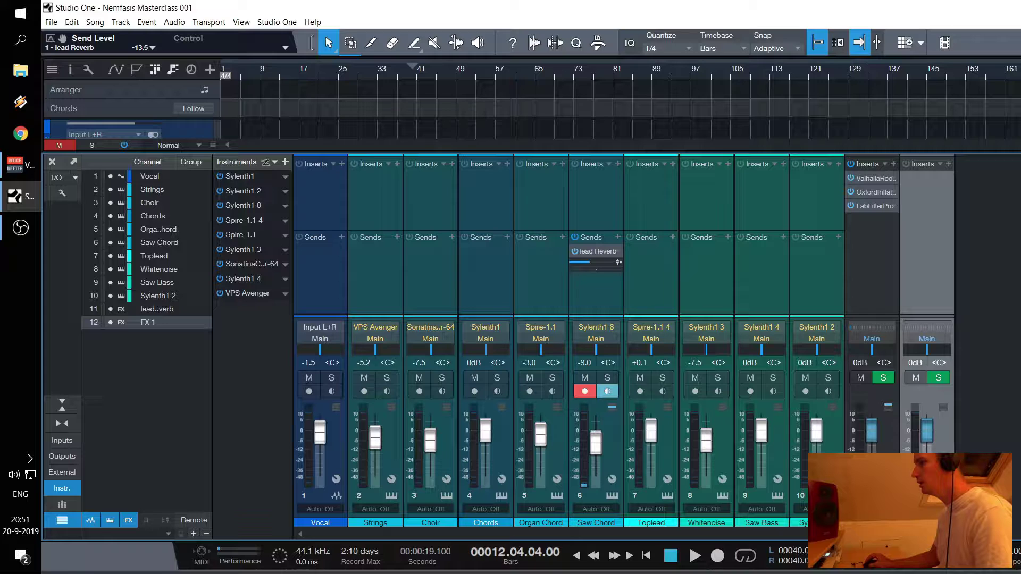
left_click(872, 523)
left_click(926, 523)
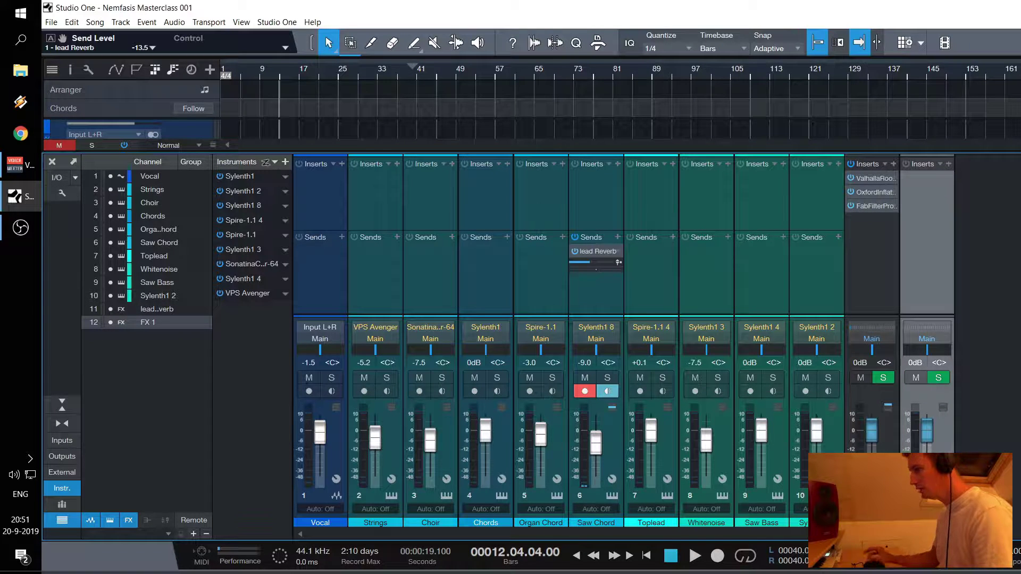
key("Return")
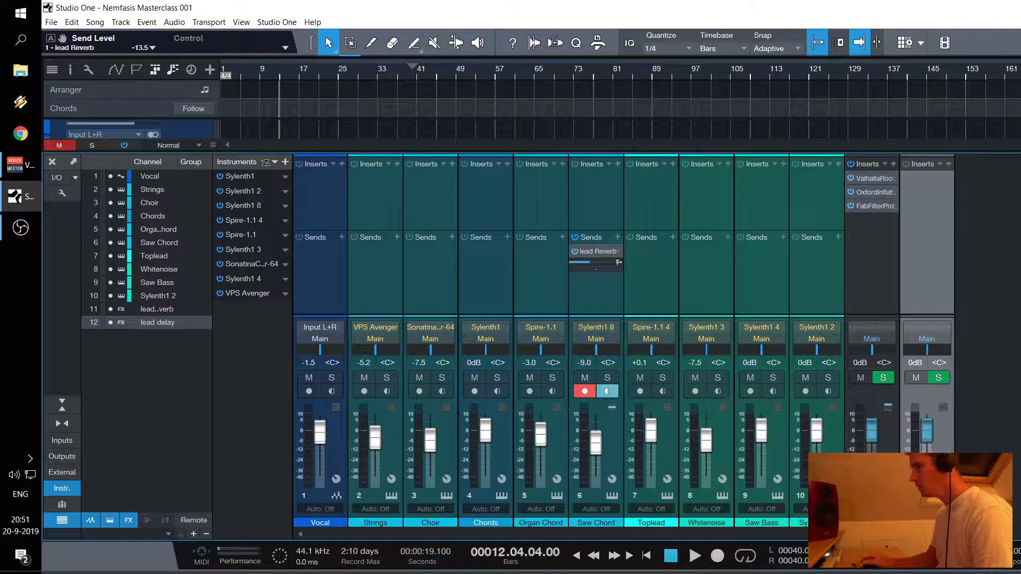
Insert Replika on the lead delay channel and add a send to it from the Saw Chord channel
left_click(949, 164)
type("replika")
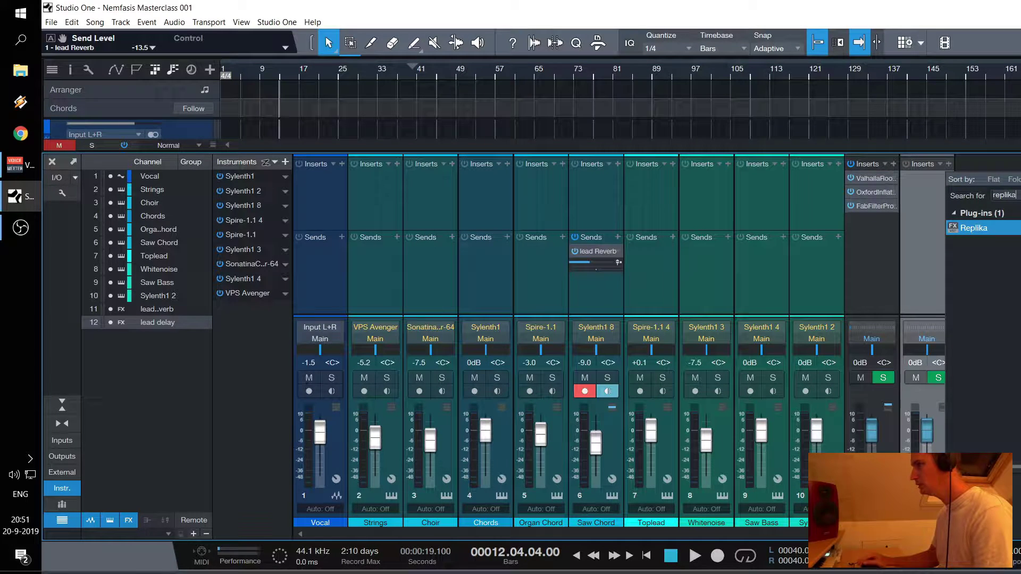
double_click(959, 227)
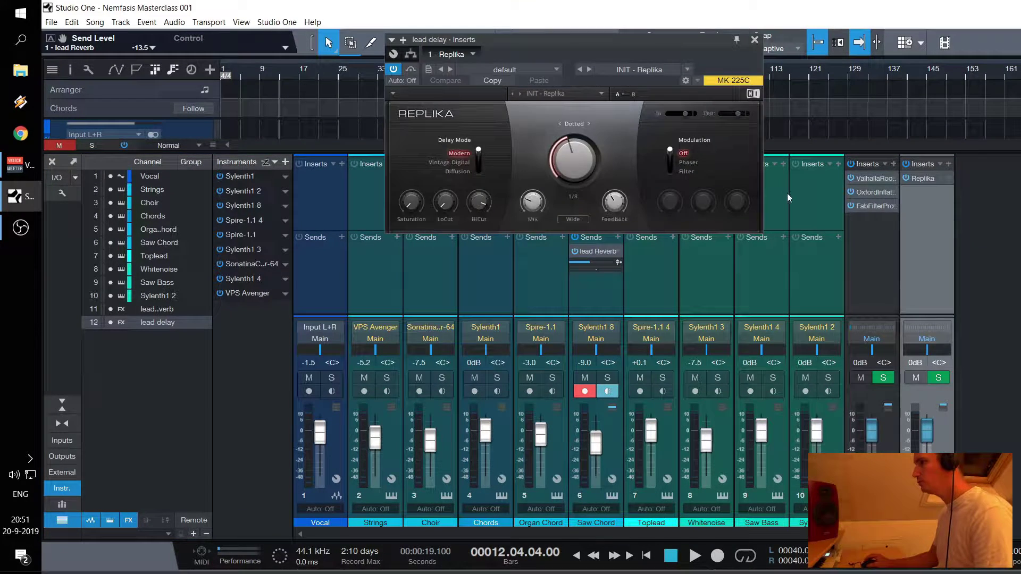
left_click(617, 237)
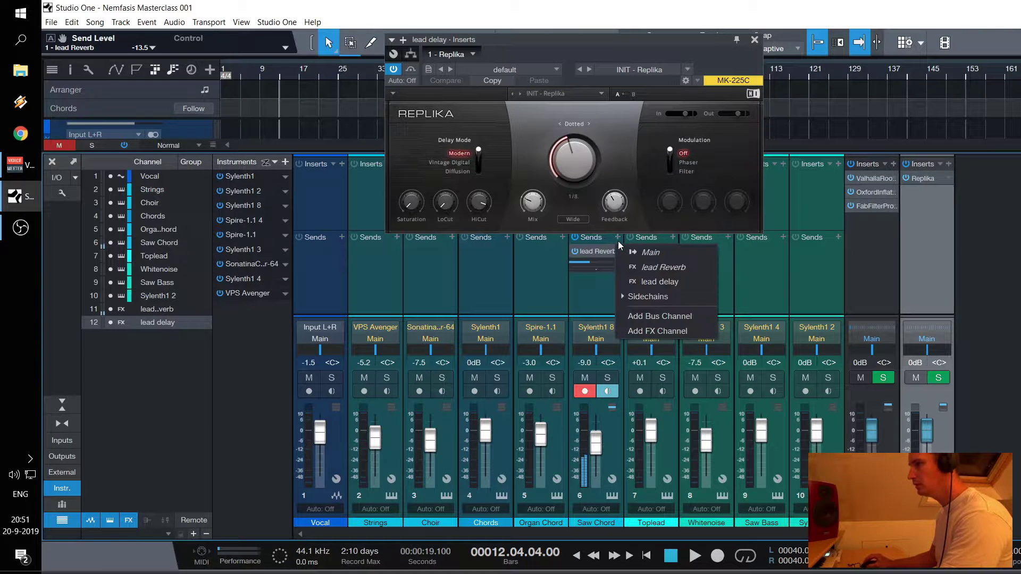
left_click(669, 285)
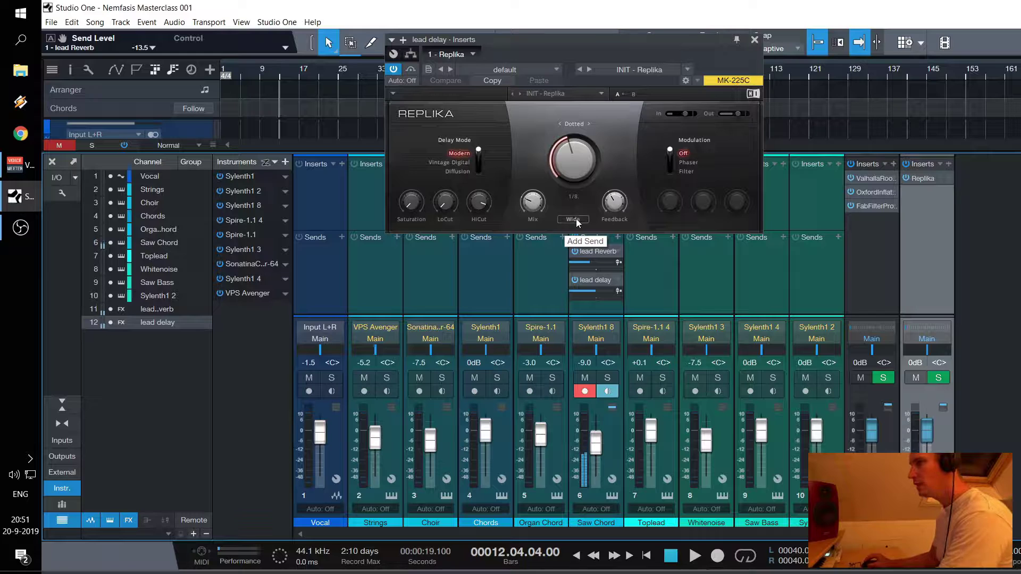
Set Replika's LoCut to 214 Hz, HiCut to 7150 Hz and Feedback to 58.0%, and close its window
left_click(446, 204)
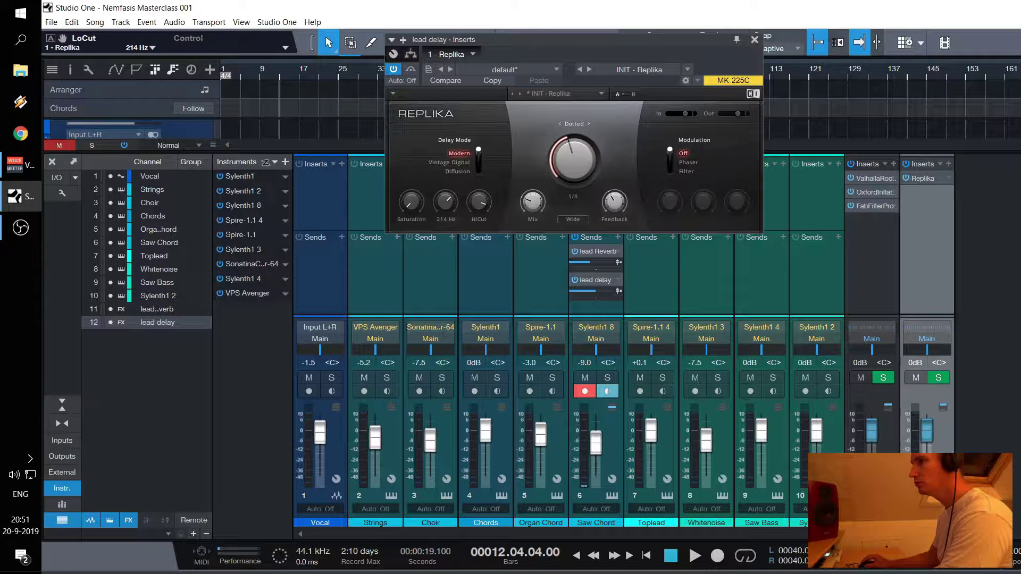
left_click(483, 205)
left_click_drag(480, 202, 480, 200)
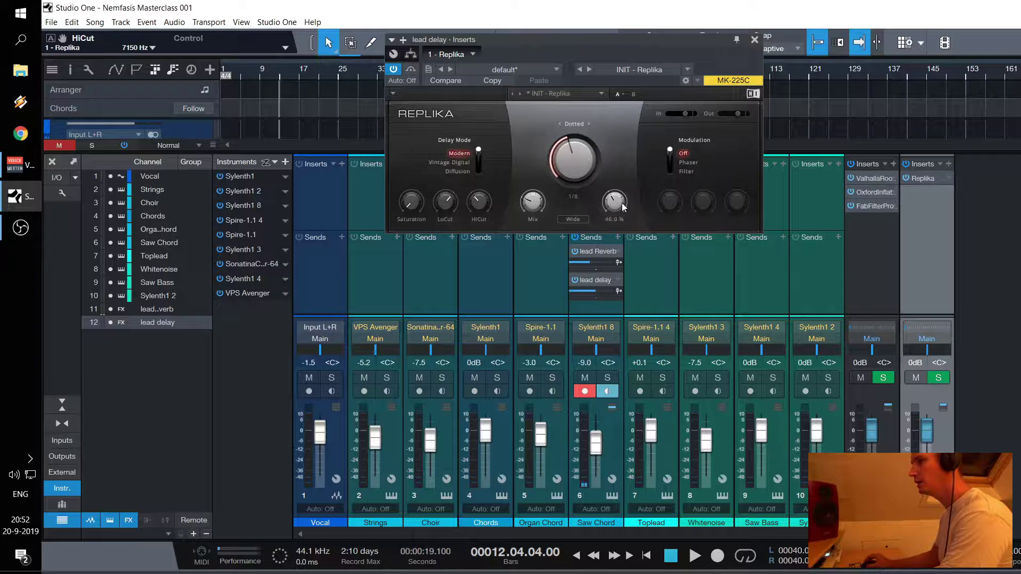
left_click_drag(614, 201, 619, 208)
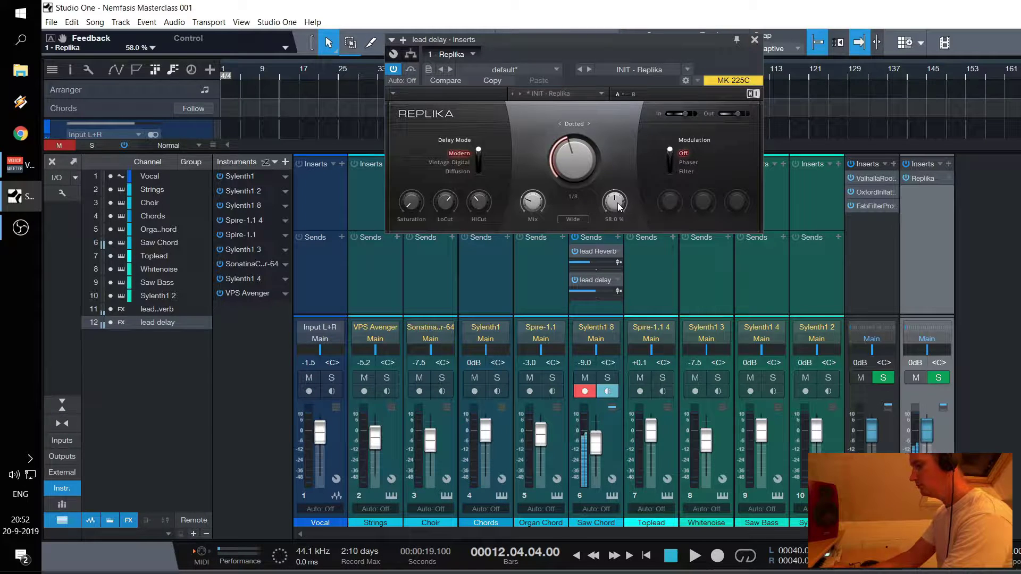
left_click(753, 39)
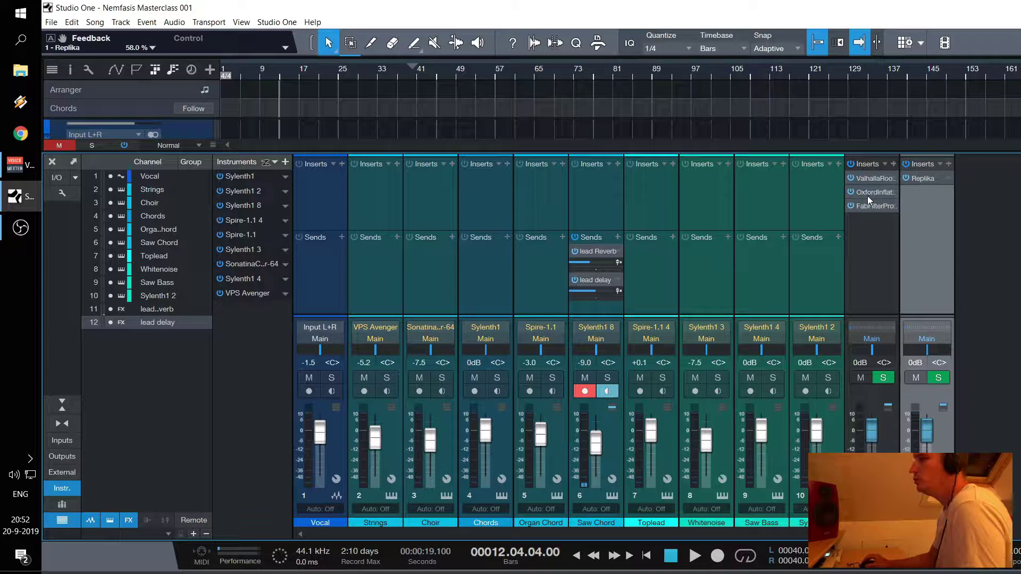
Copy the FabFilter Pro-Q 2 insert from lead Reverb to the lead delay channel after Replika, and close its window
left_click_drag(863, 208, 919, 197)
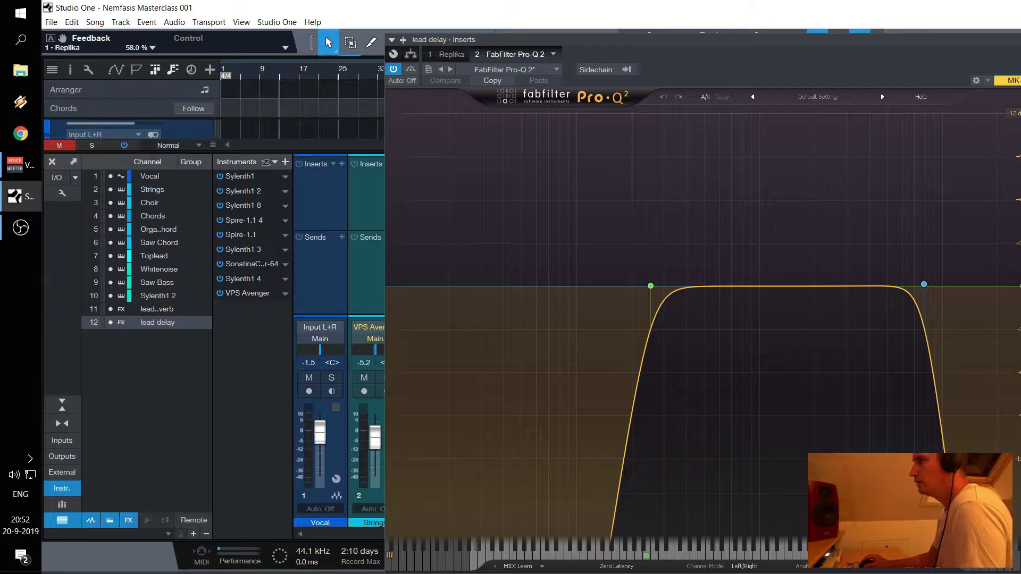
key("Escape")
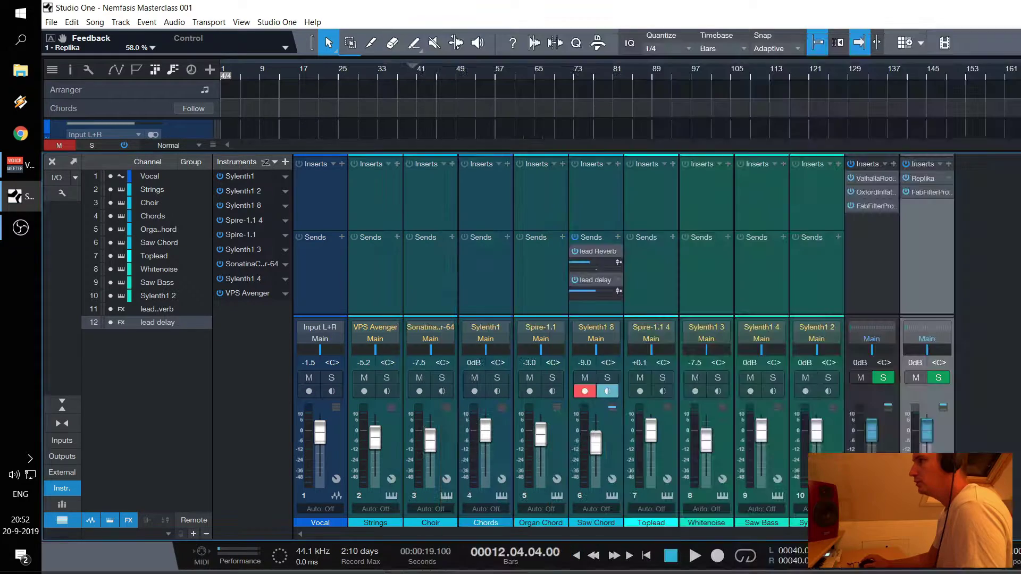
Insert the stock Compressor on the lead Reverb channel after FabFilter Pro-Q 2 and close its window
left_click(894, 163)
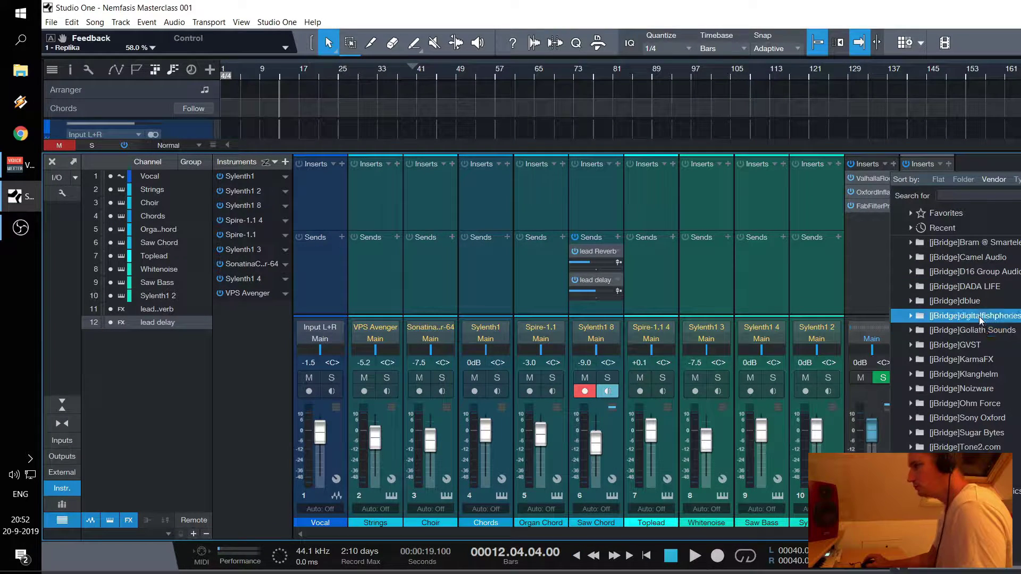
left_click(867, 263)
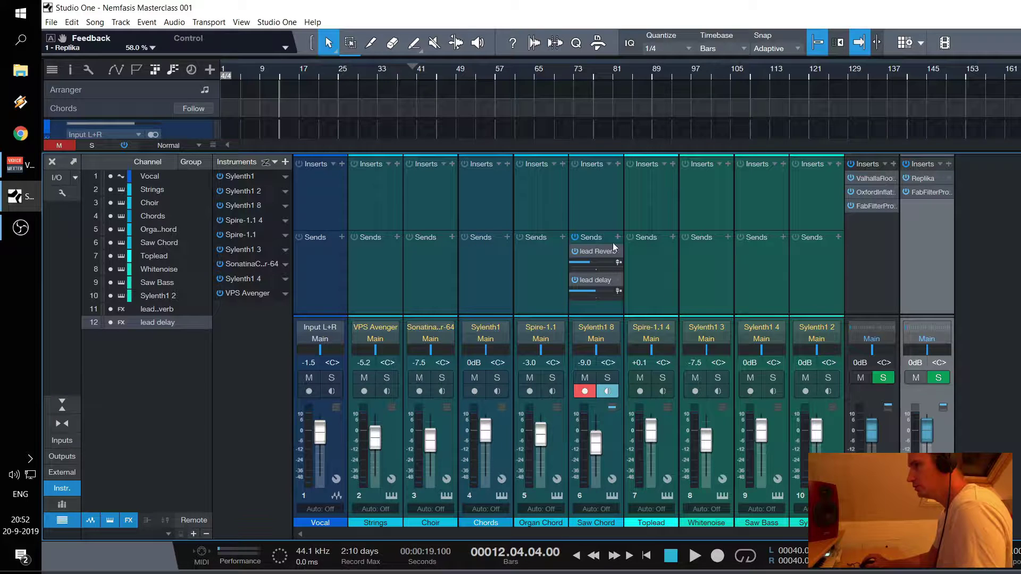
left_click(948, 163)
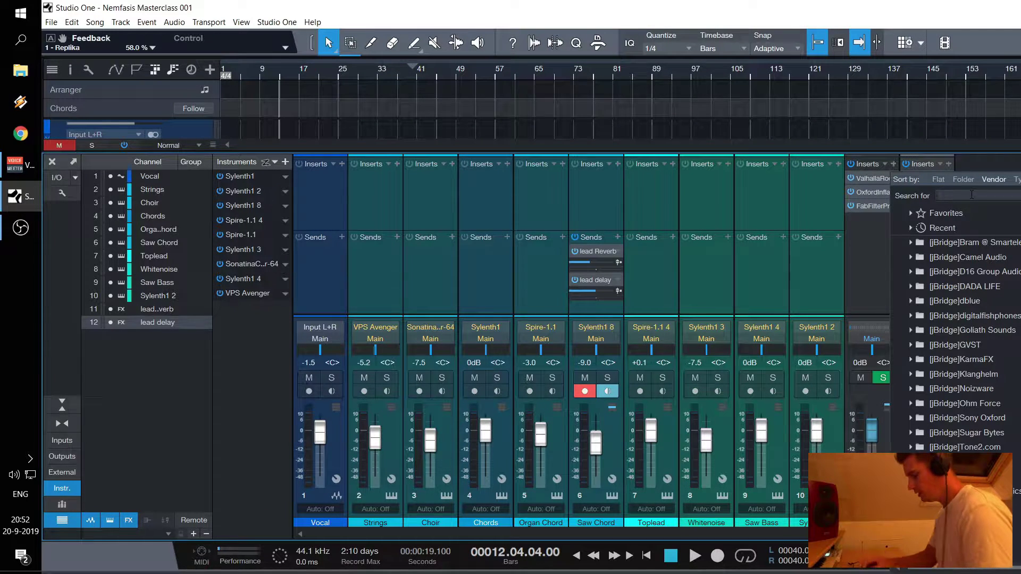
type("compres")
key("Down")
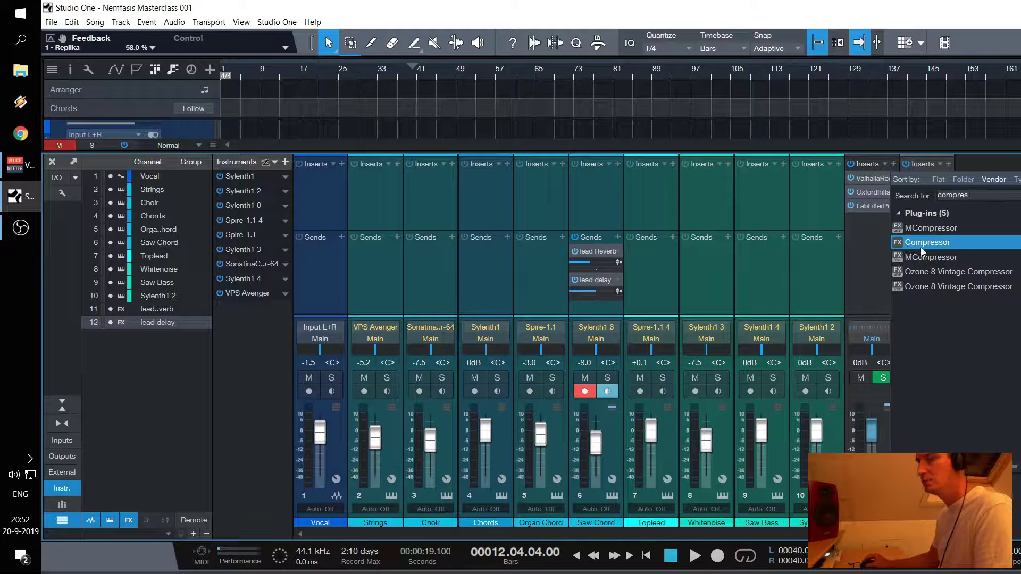
double_click(921, 247)
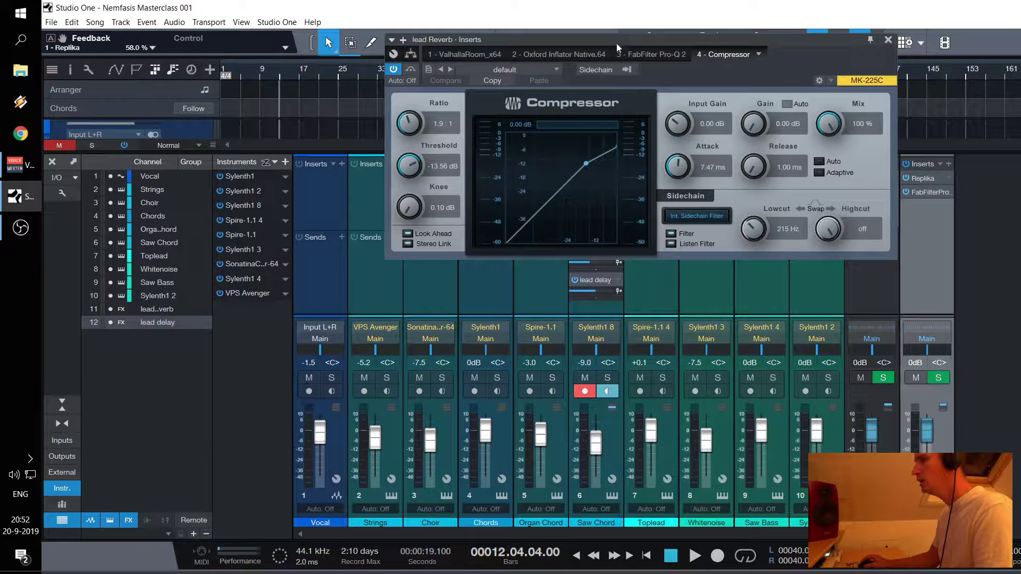
left_click_drag(617, 43, 1011, 244)
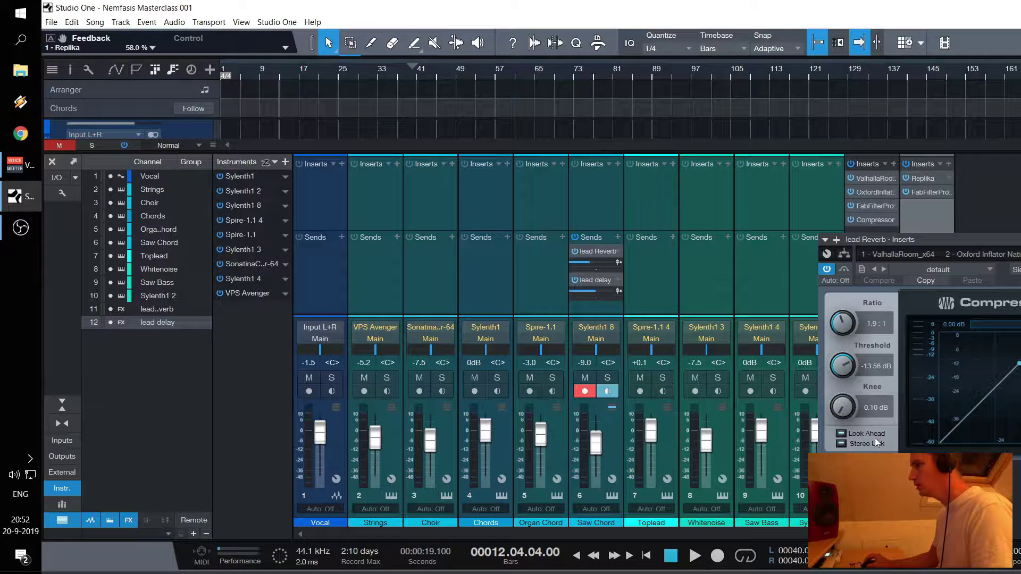
key("Escape")
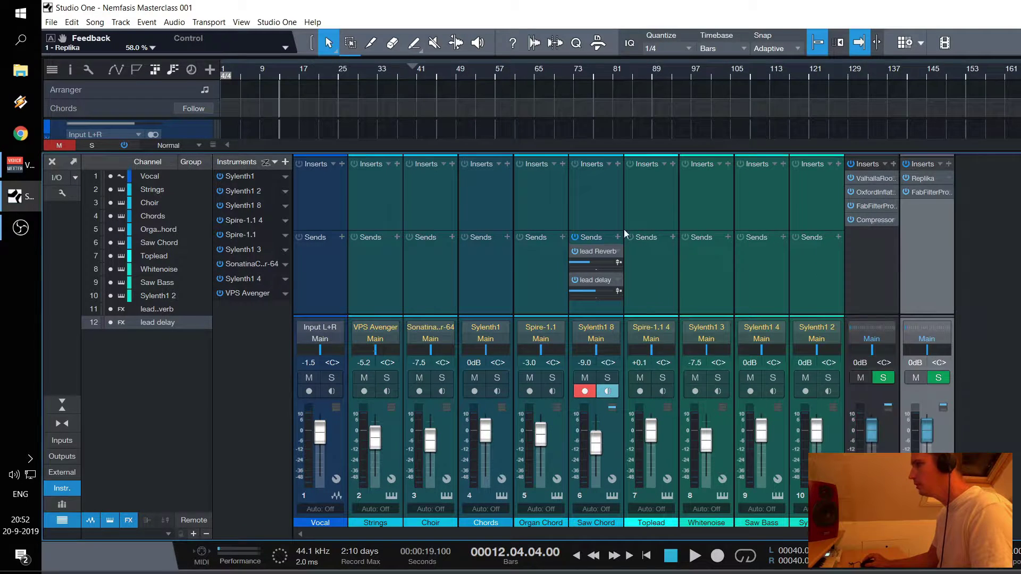
Add a sidechain send from the Saw Chord channel to the lead Reverb Compressor and open that Compressor
left_click_drag(600, 230, 599, 212)
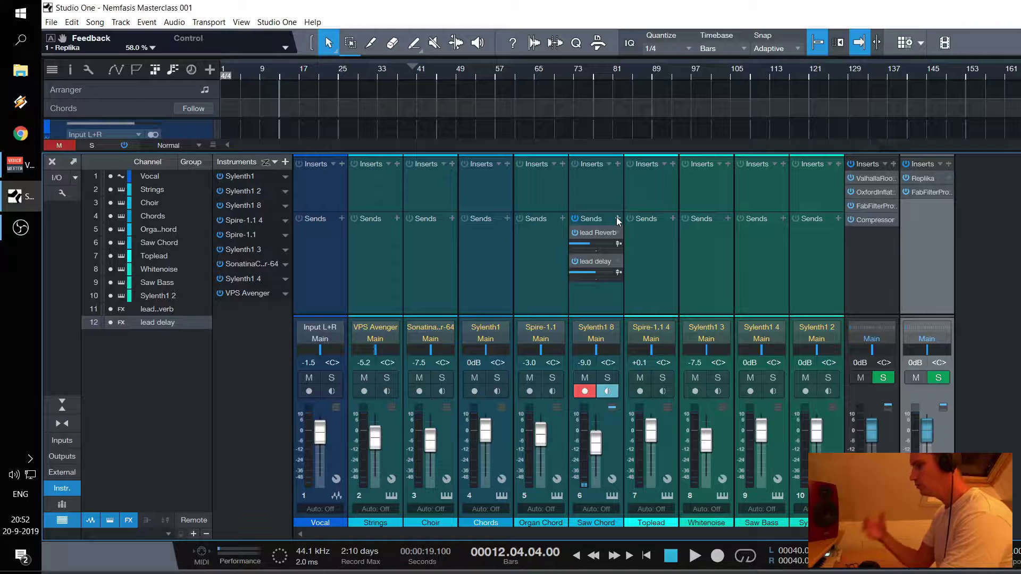
left_click(617, 219)
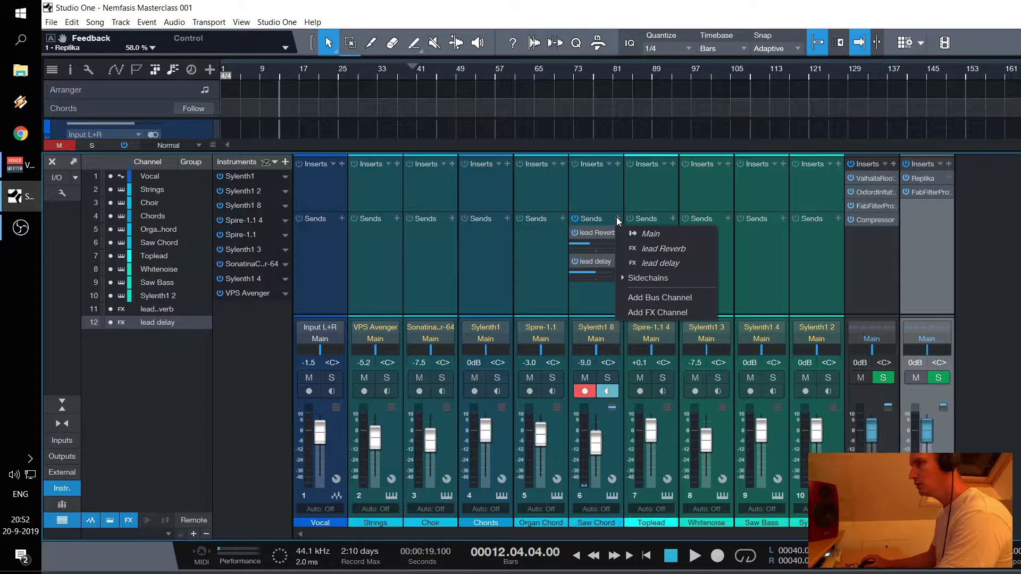
left_click(660, 280)
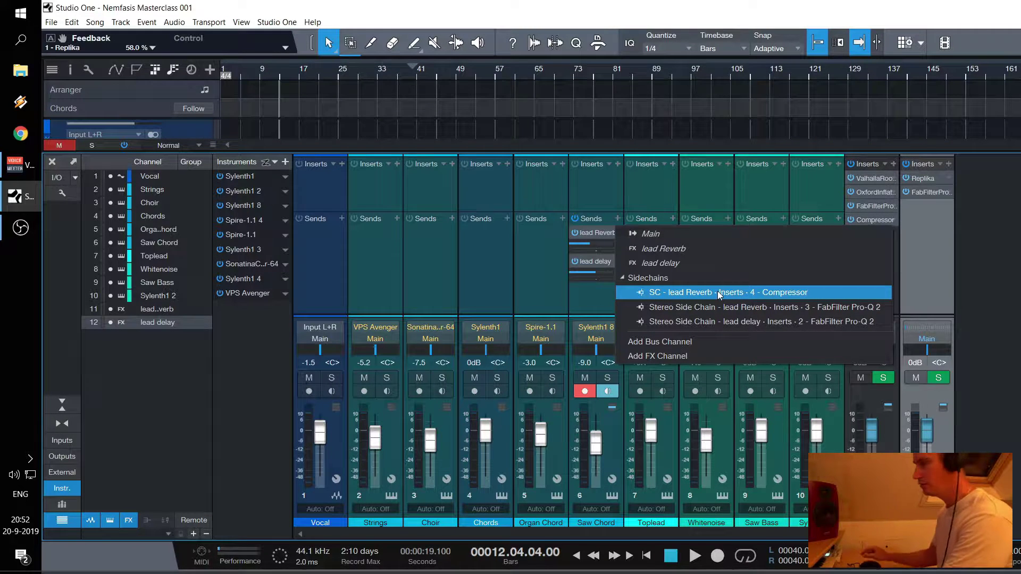
left_click(749, 295)
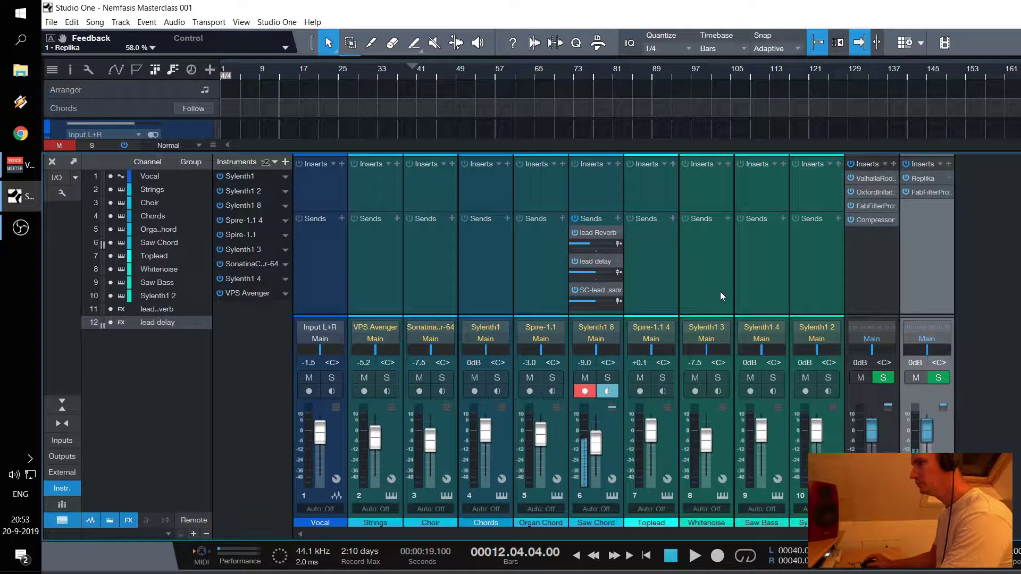
left_click(878, 221)
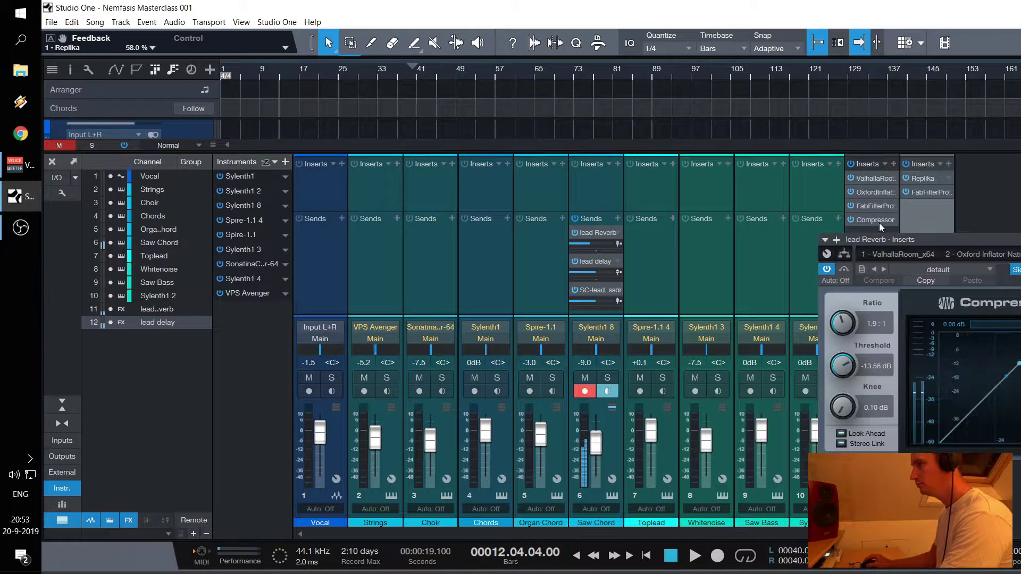
Set the lead Reverb Compressor to ratio 20.0:1, threshold -35.64 dB and knee 15.12 dB, and close its window
left_click_drag(846, 338, 846, 323)
left_click_drag(847, 371, 849, 401)
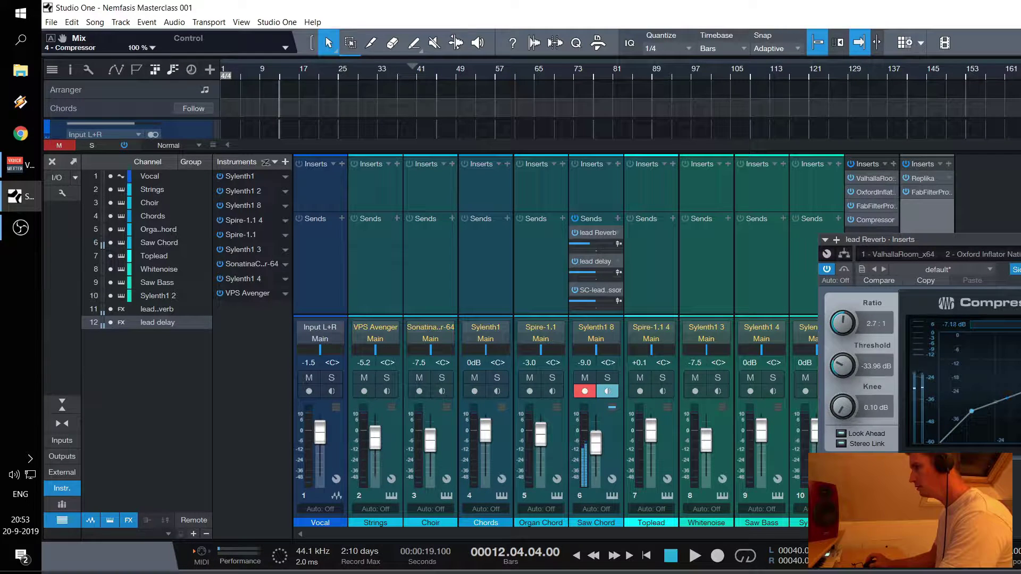
mouse_move(842, 366)
left_mouse_down()
mouse_move(840, 389)
mouse_move(841, 372)
left_mouse_up()
left_click_drag(842, 408, 852, 380)
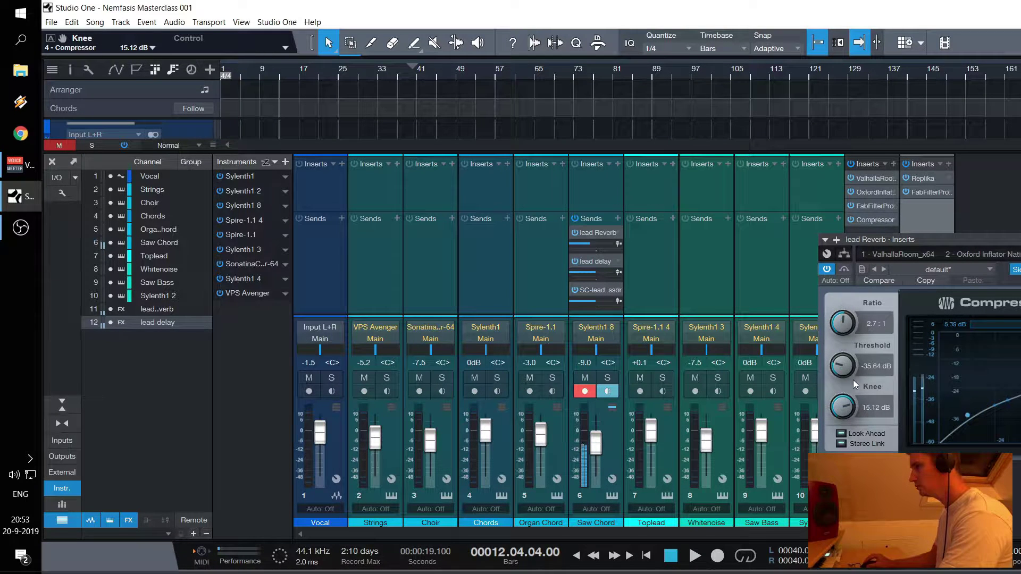
left_click_drag(857, 324, 839, 239)
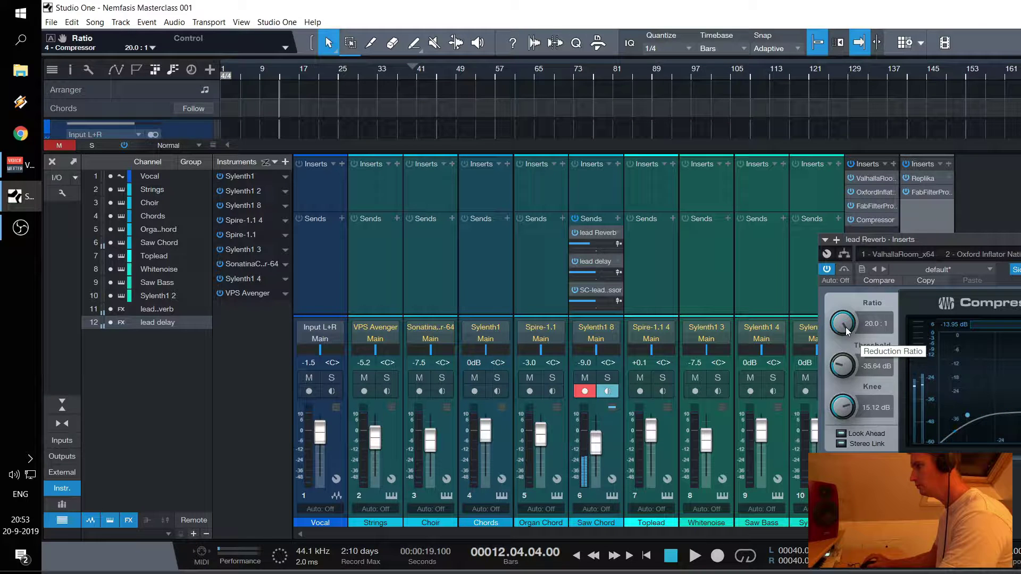
left_click(943, 275)
left_click(943, 272)
key("Escape")
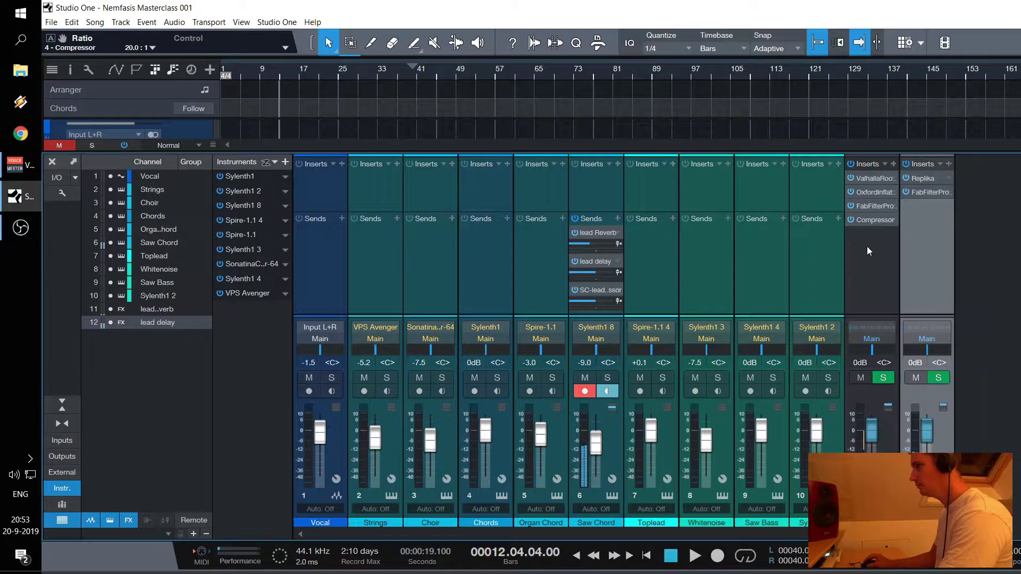
Make the Saw Chord's sidechain send pre-fader at +10.0 dB, hide the mixer and audition the result
left_click(617, 300)
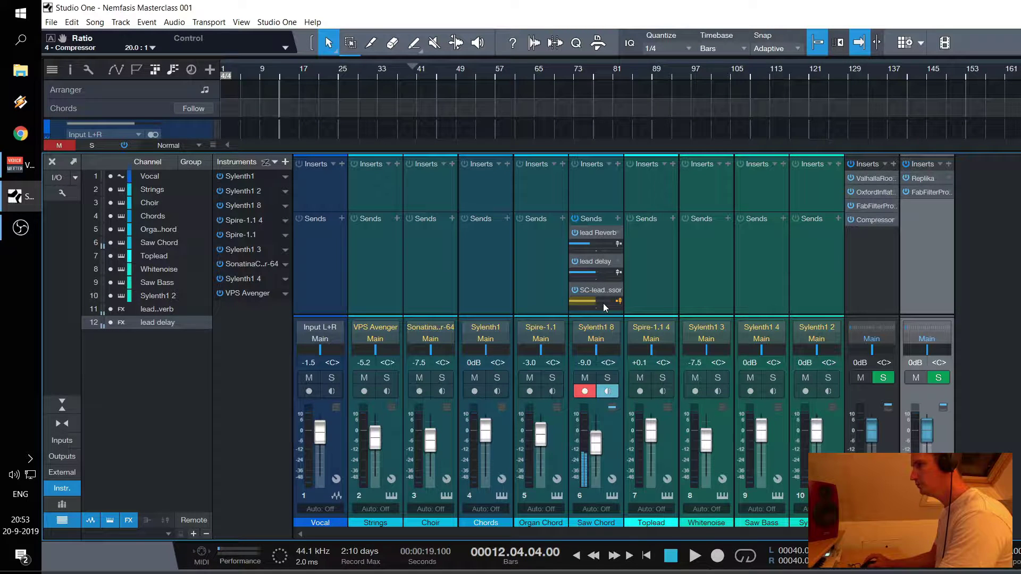
left_click_drag(604, 307, 640, 302)
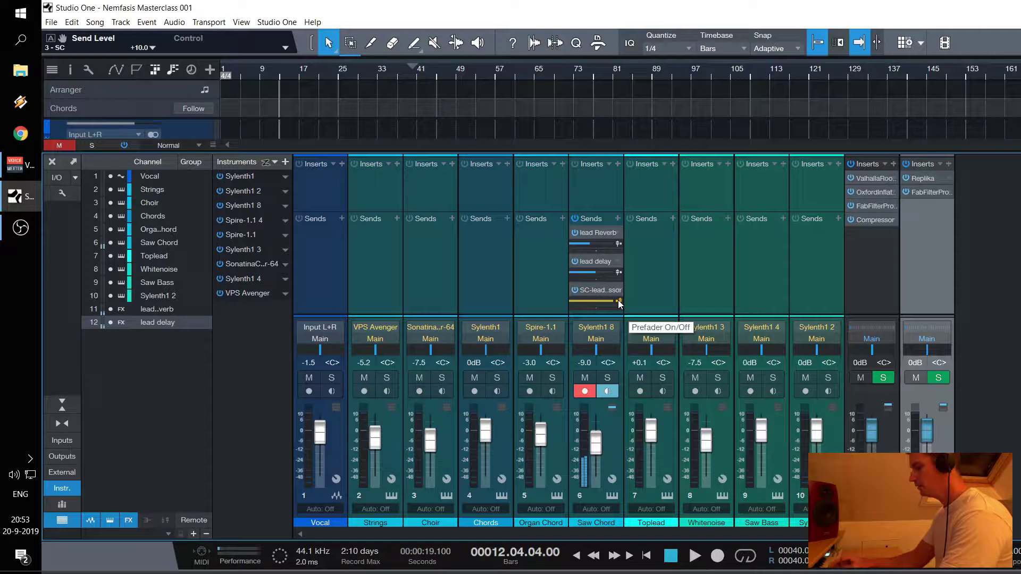
key("space")
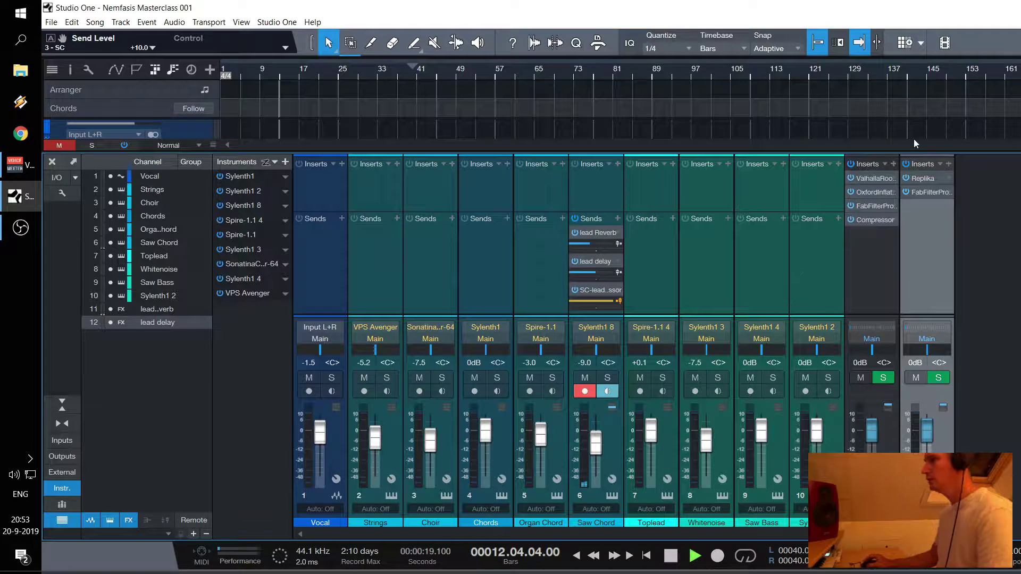
key("F3")
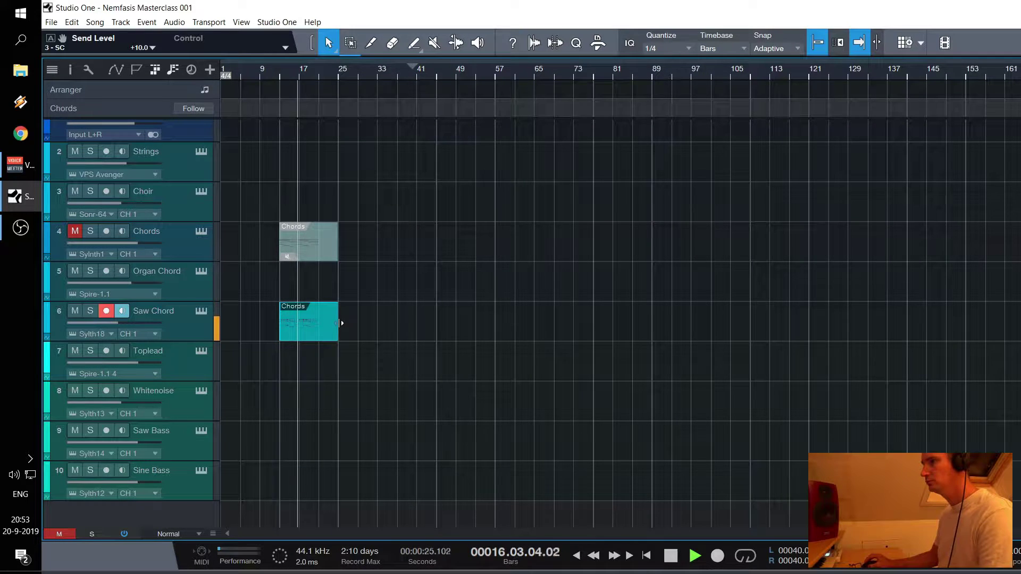
key("space")
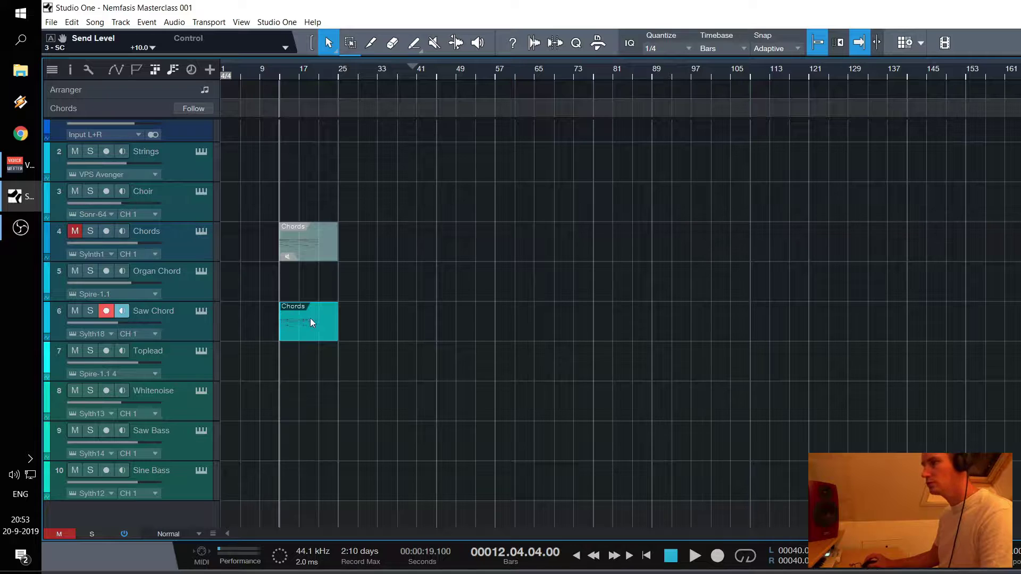
Copy the muted Chords clip to the same position on the Strings track, unmute the copy, solo the track and start playback
scroll(266, 338, "up", 1)
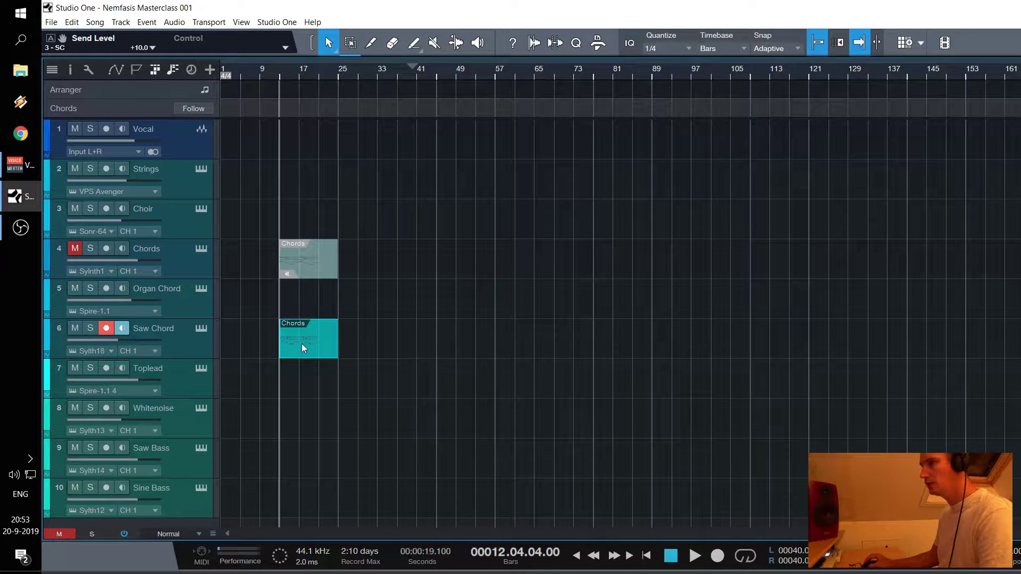
left_click_drag(307, 259, 302, 181)
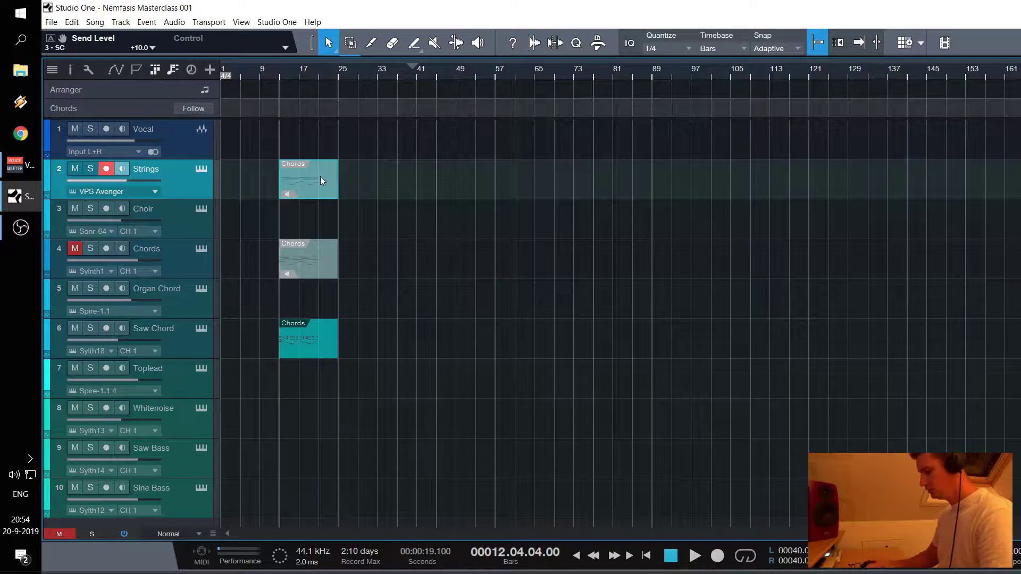
left_click(90, 169)
key("space")
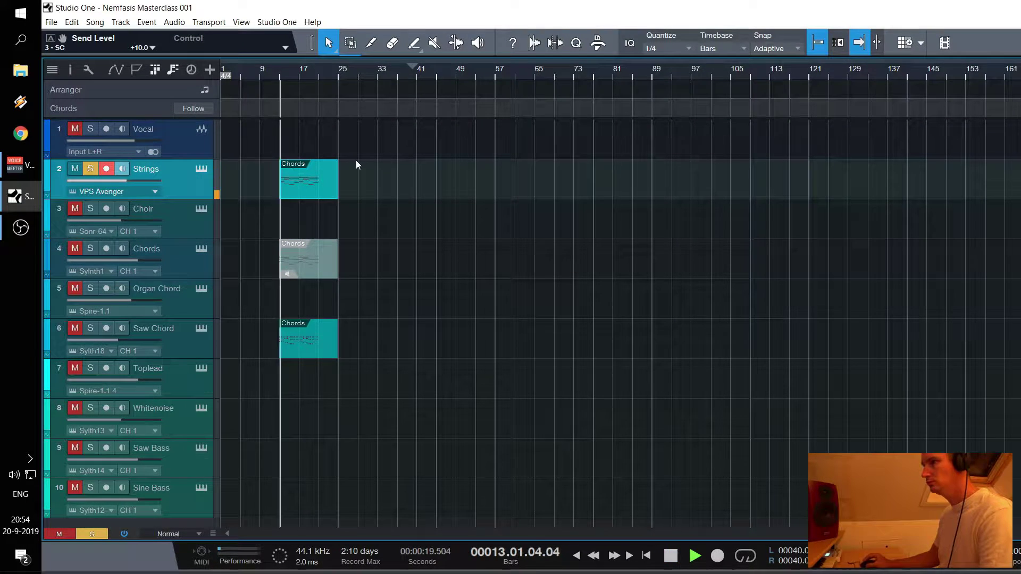
Transpose all notes in the Strings clip up one octave, check them in the note editor and stop playback
double_click(305, 186)
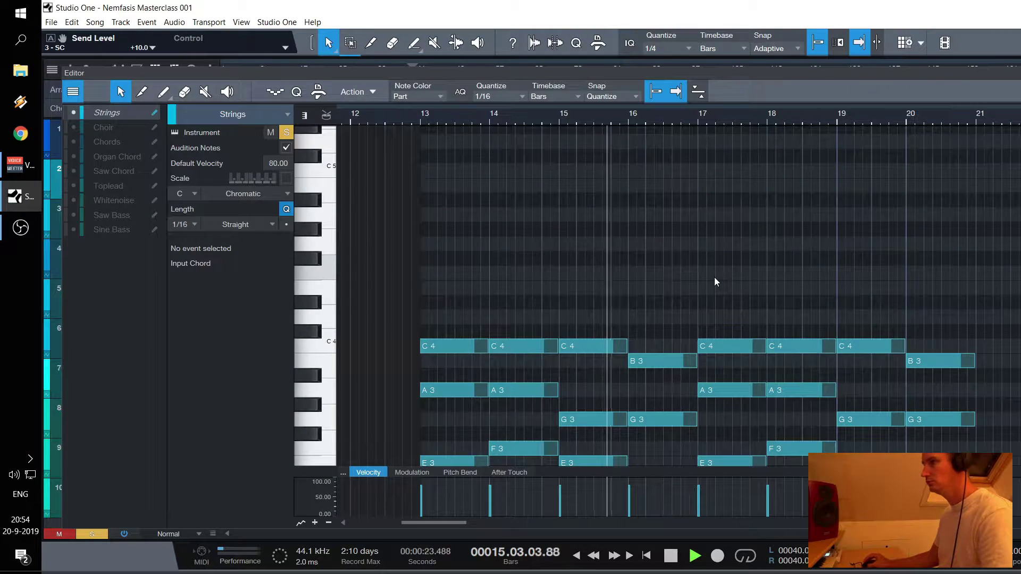
key("ctrl+a")
key("shift+Up")
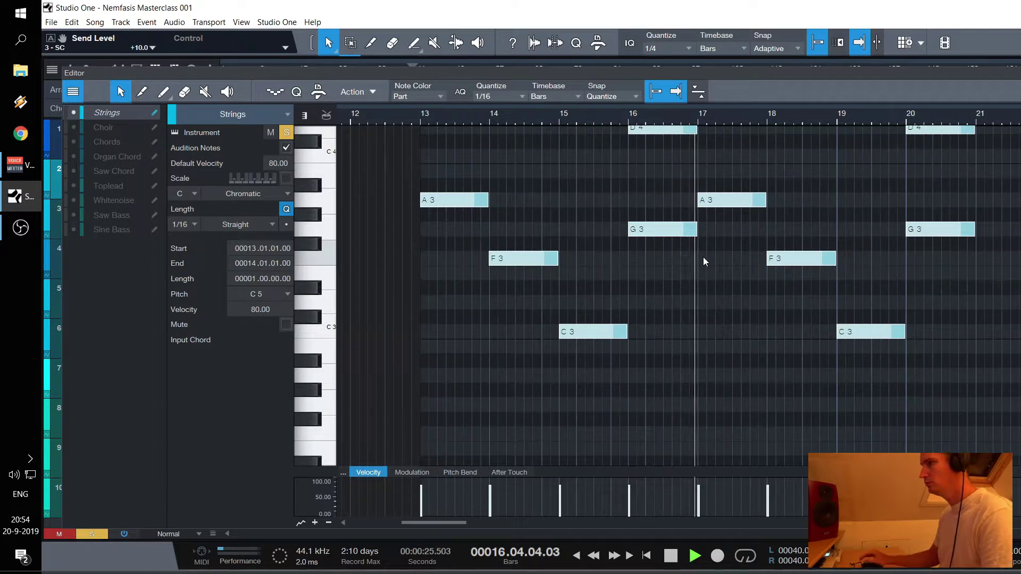
scroll(703, 260, "up", 5)
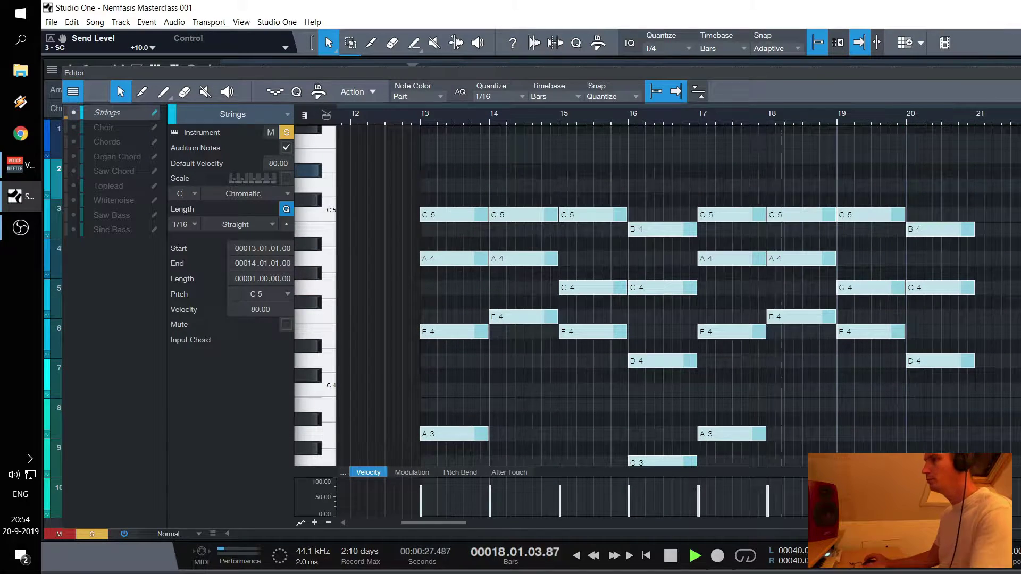
key("F2")
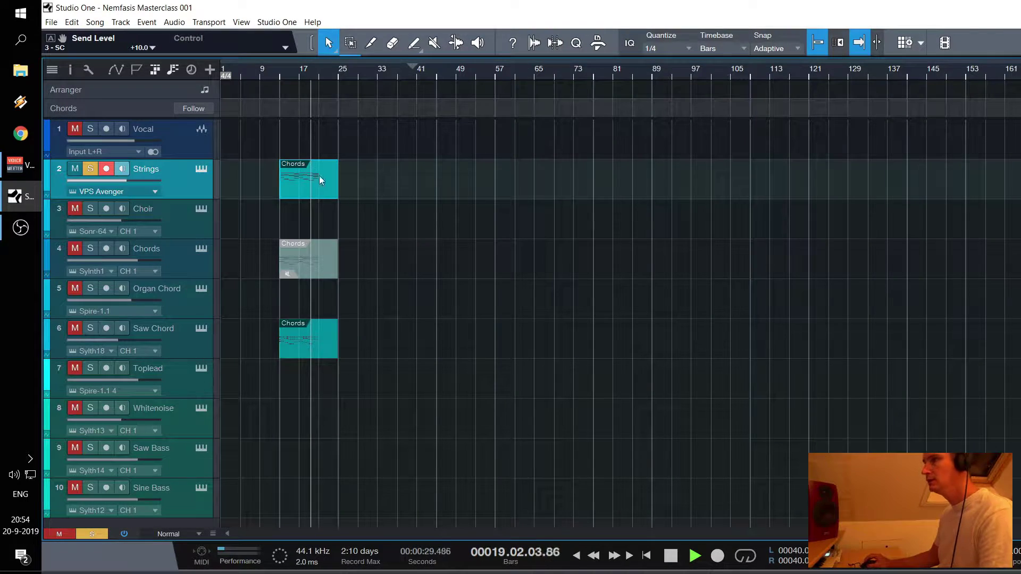
double_click(324, 188)
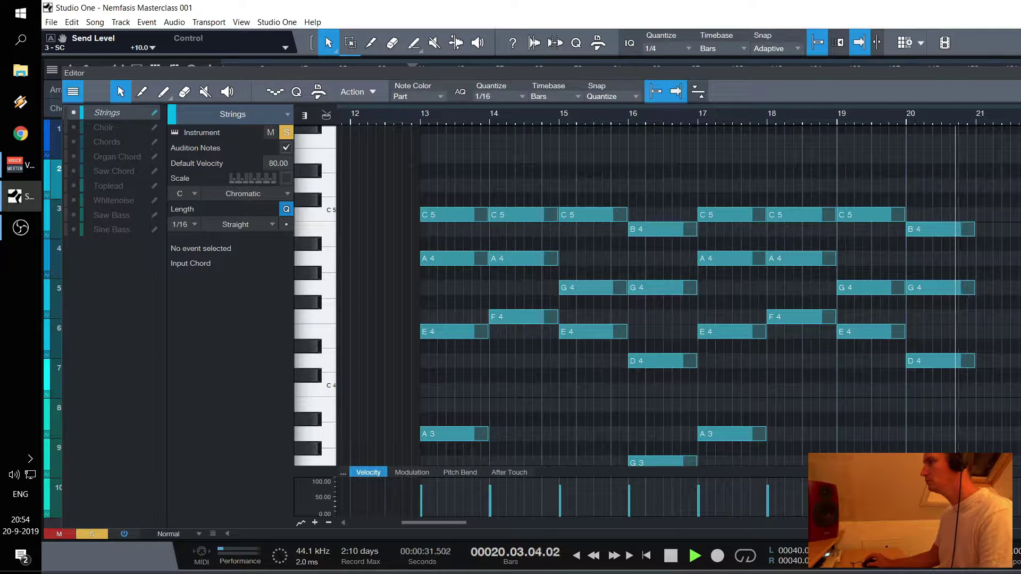
key("F2")
key("space")
Trim the Strings and Saw Chord clips to bar 21, duplicate each once and merge each pair into one clip ending at bar 29
left_click_drag(340, 184, 318, 183)
key("d")
left_click_drag(337, 338, 318, 339)
key("d")
left_click(308, 339, "shift")
key("g")
key("ctrl+z")
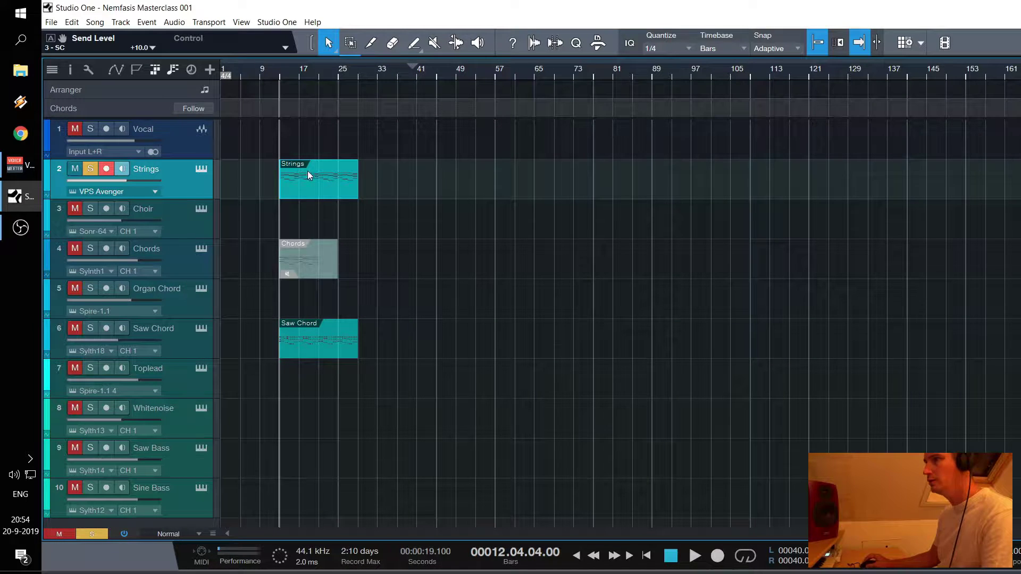
Play back the soloed Strings clip and take the Strings track out of solo
key("space")
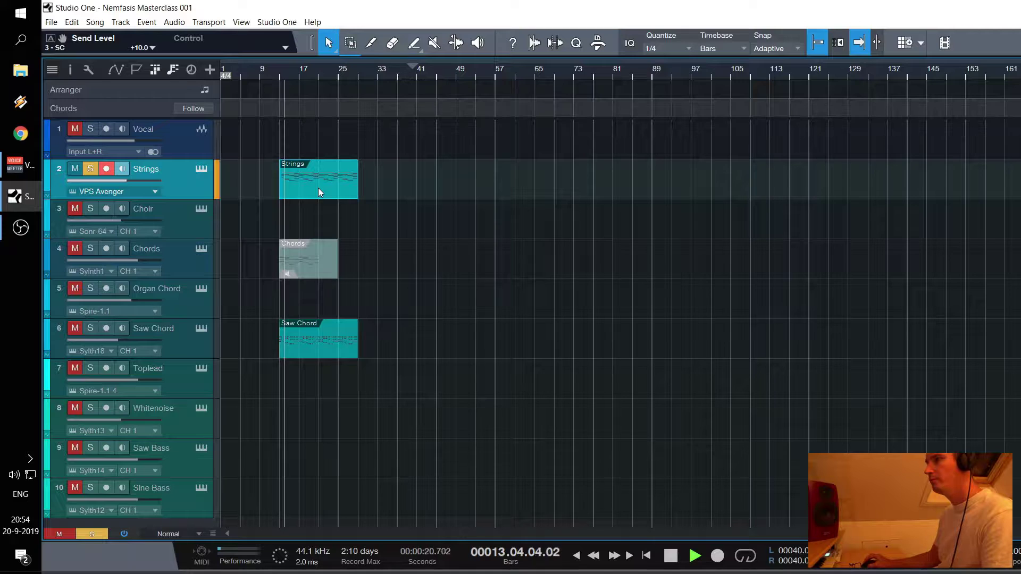
left_click(90, 169)
key("space")
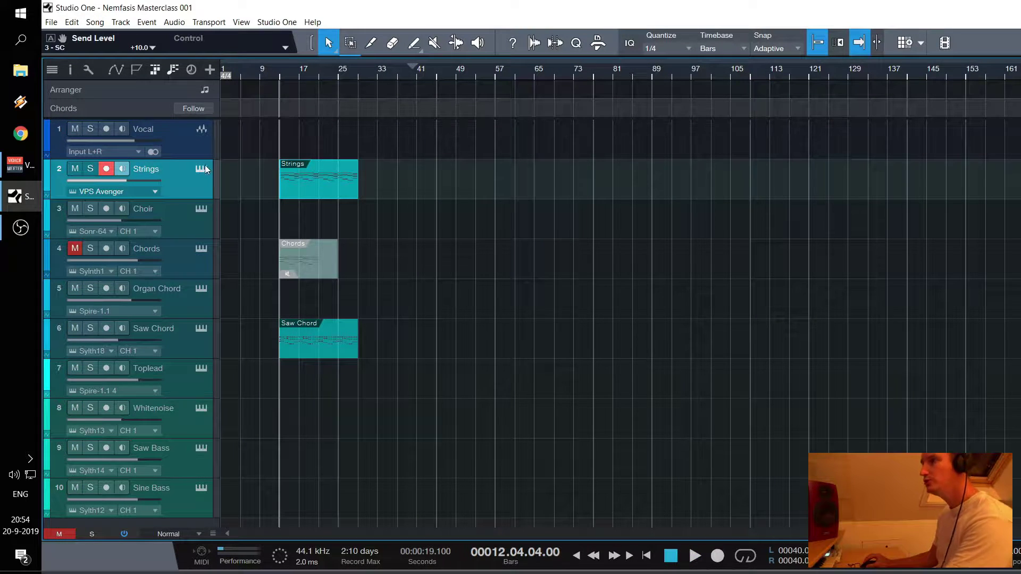
Inspect the Strings track's VPS Avenger patch and audition the Strings together with the Saw Chord
key("F11")
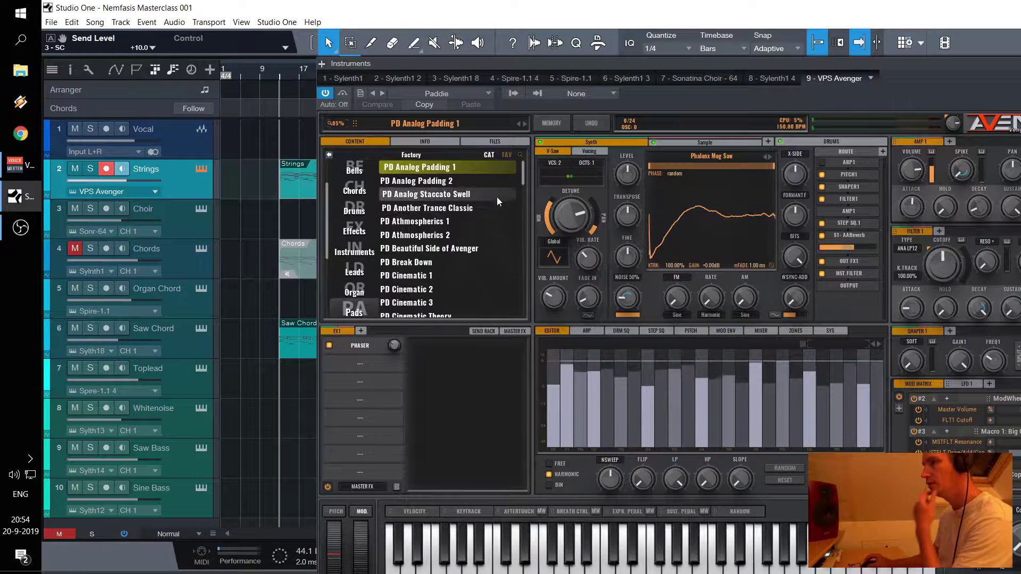
key("F11")
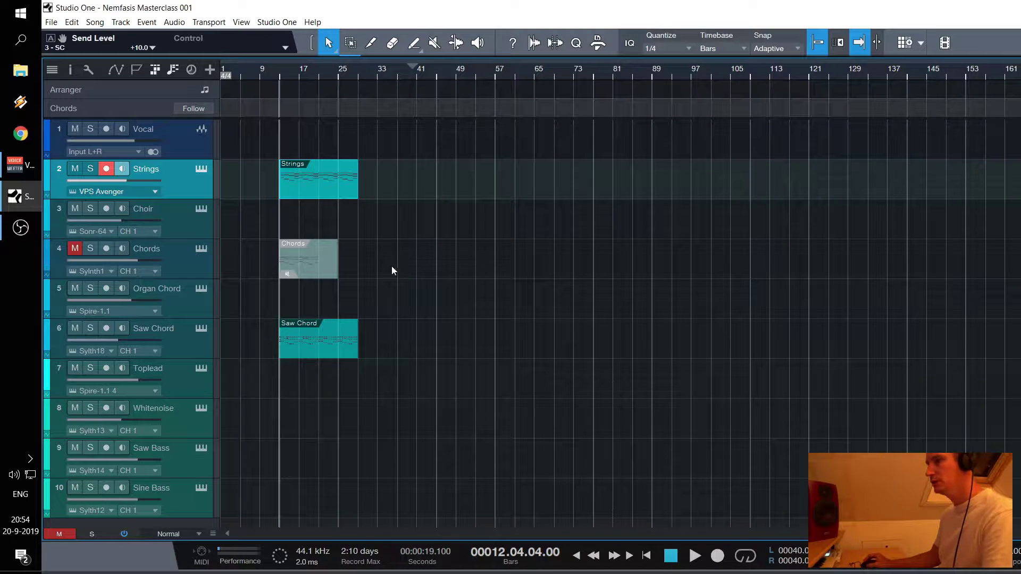
key("space")
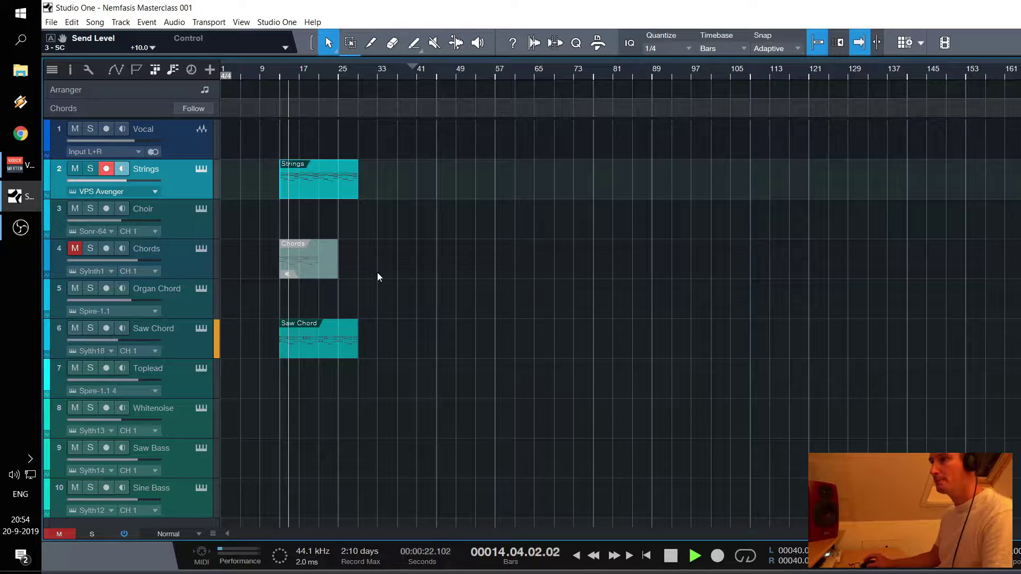
key("space")
Compare the Saw Chord and Organ Chord instrument sounds by arming each track in turn
left_click(248, 330)
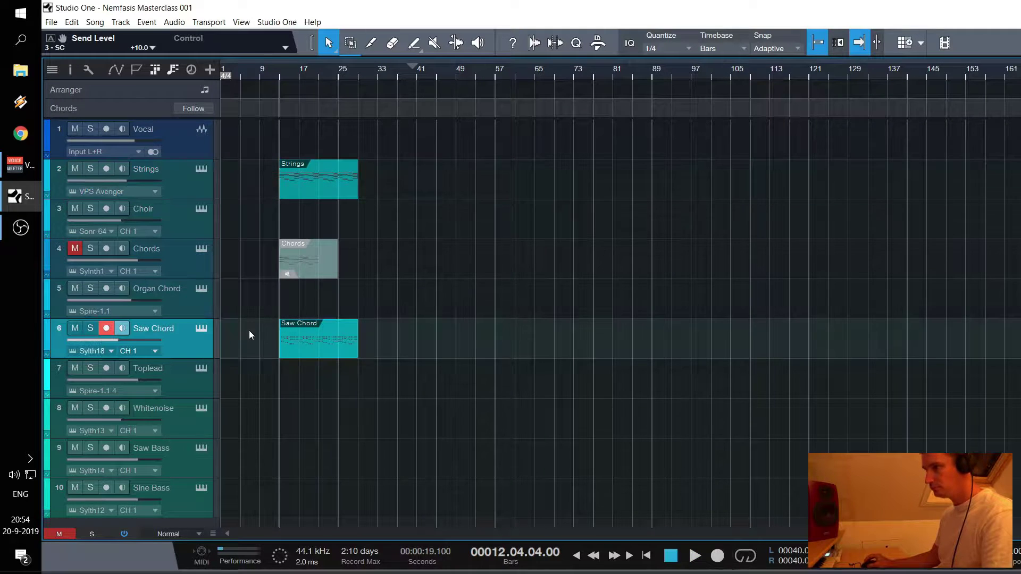
left_click(176, 292)
left_click(190, 324)
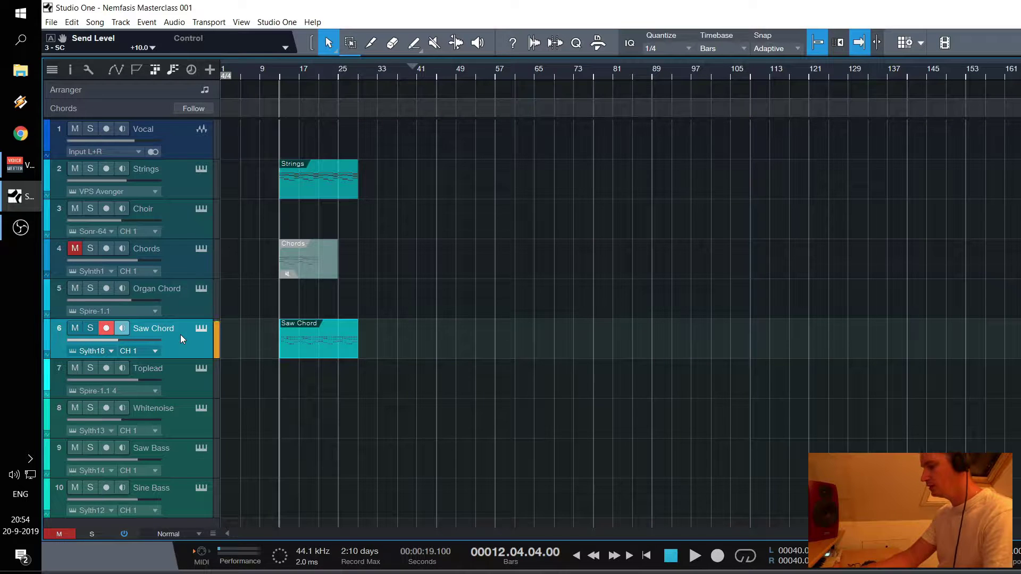
left_click(177, 289)
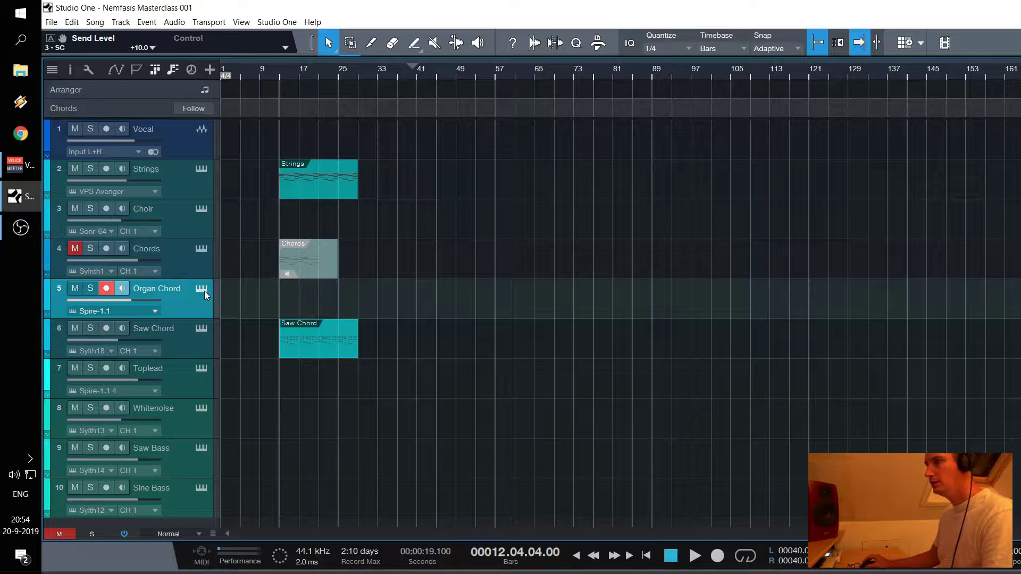
Review the settings of all four Spire oscillators in the Organ Chord patch and close the instrument window
left_click(202, 290)
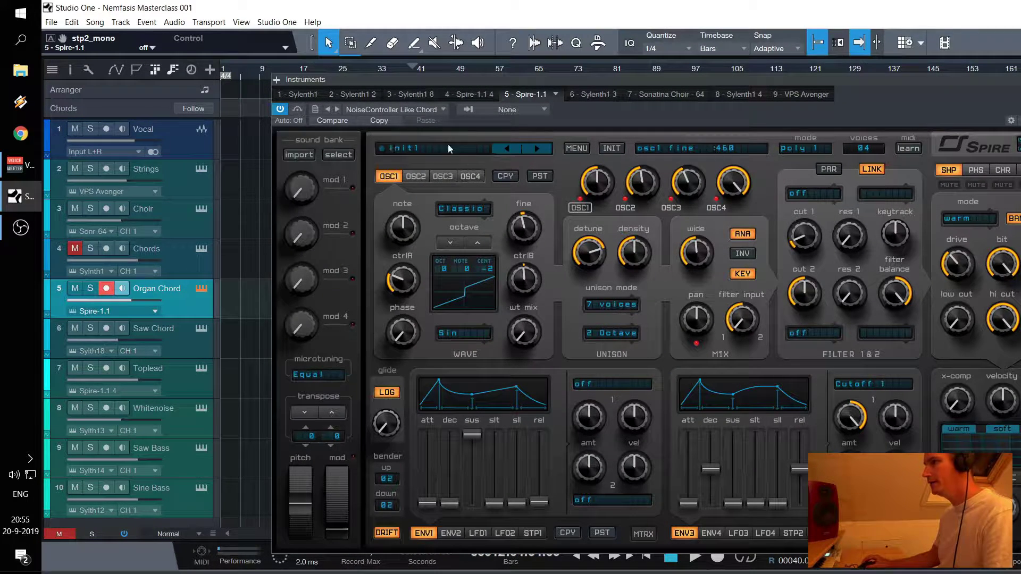
left_click(417, 176)
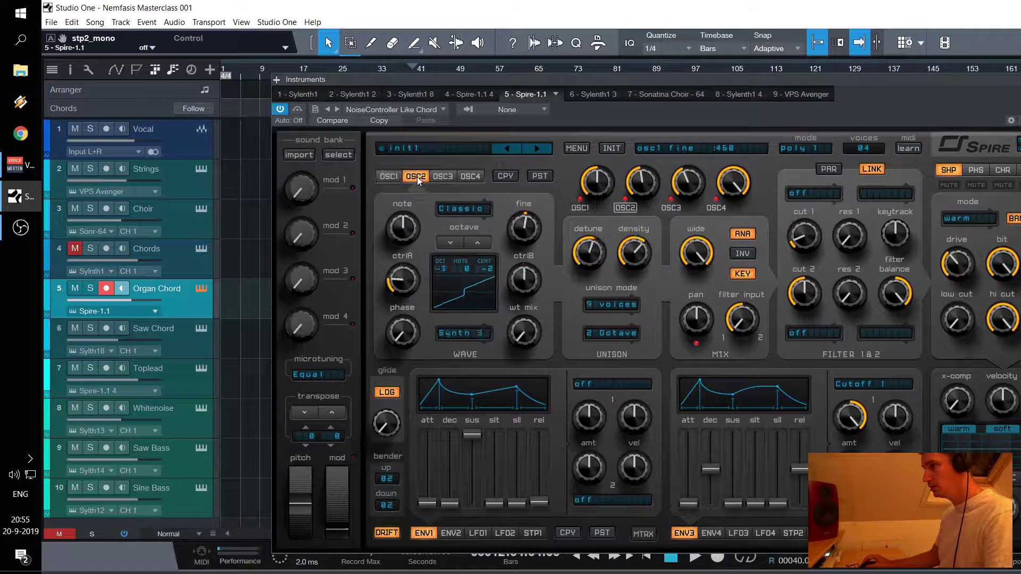
left_click(442, 177)
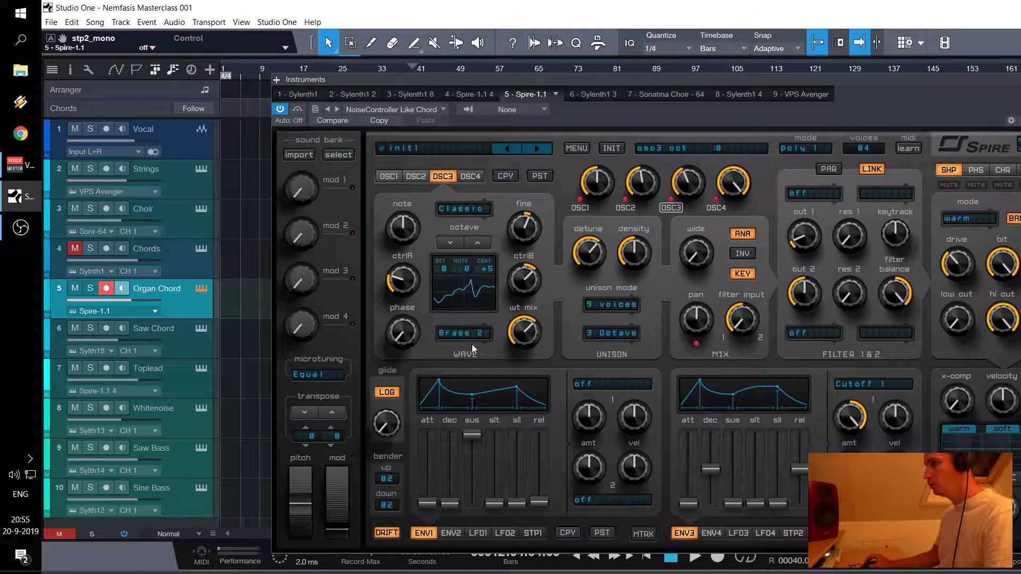
left_click(478, 176)
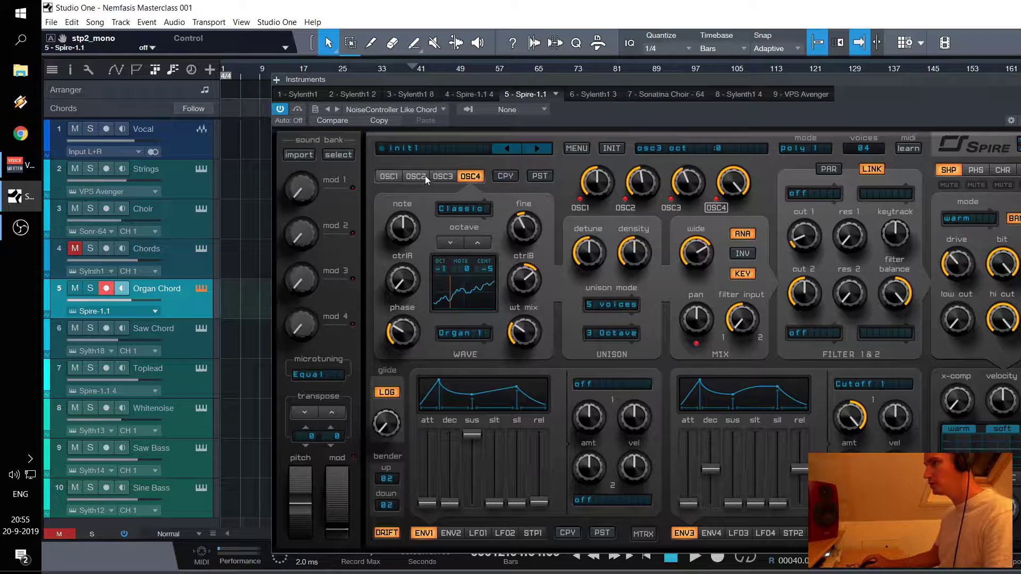
left_click(389, 176)
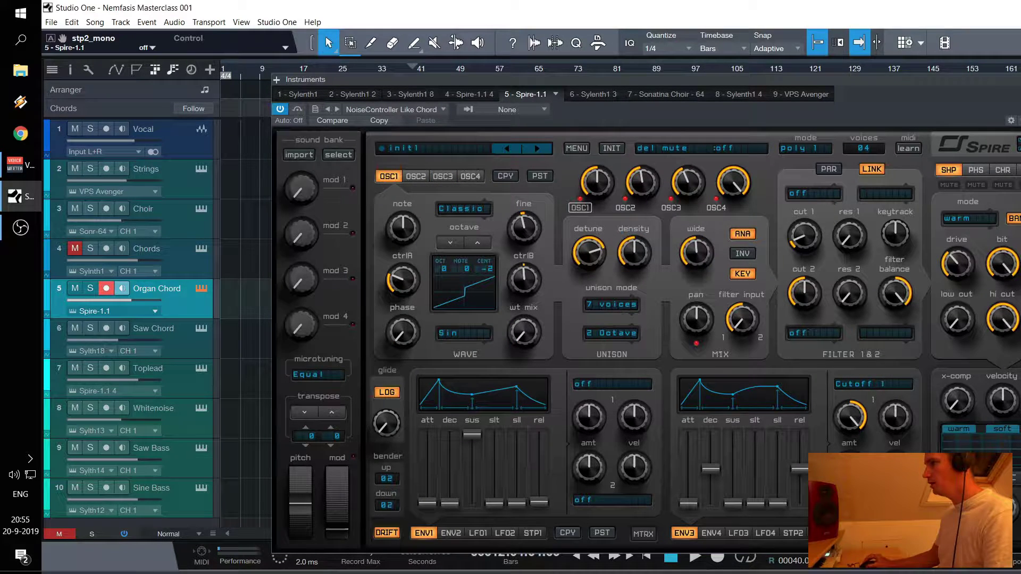
key("F11")
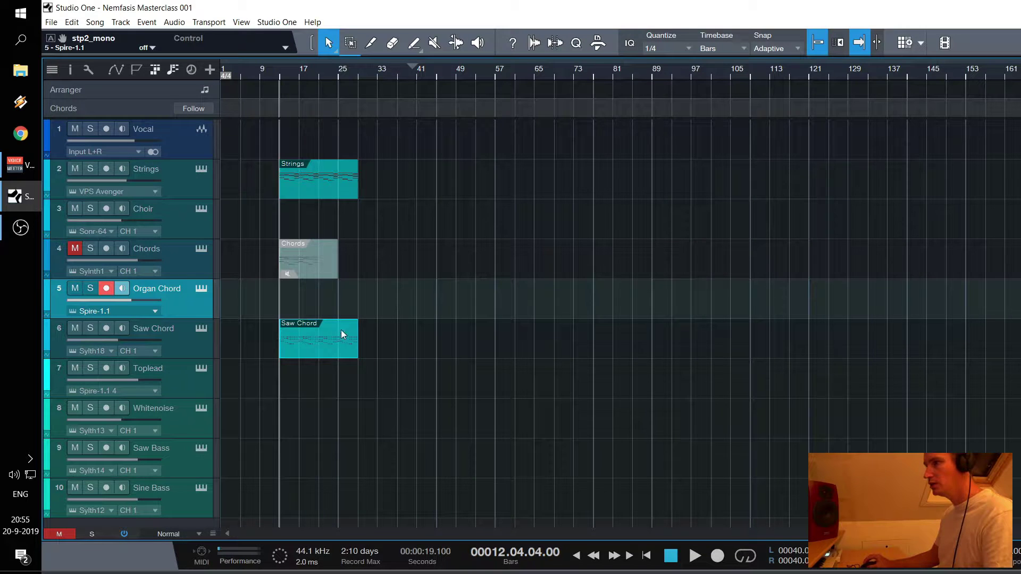
Copy the Saw Chord clip to the same position on the Organ Chord track and audition both layers together
left_click(306, 345)
left_click_drag(306, 346, 346, 311)
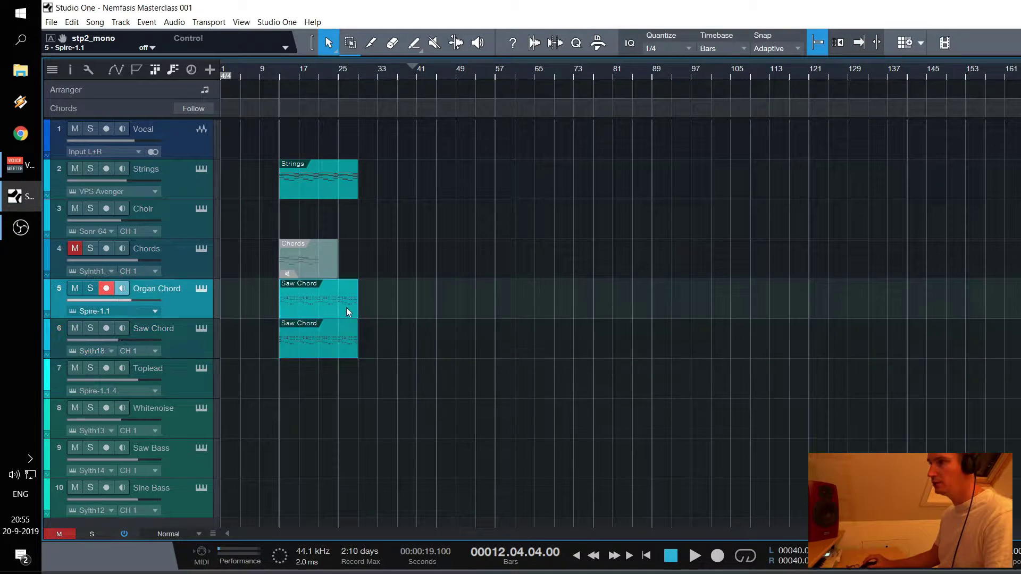
key("space")
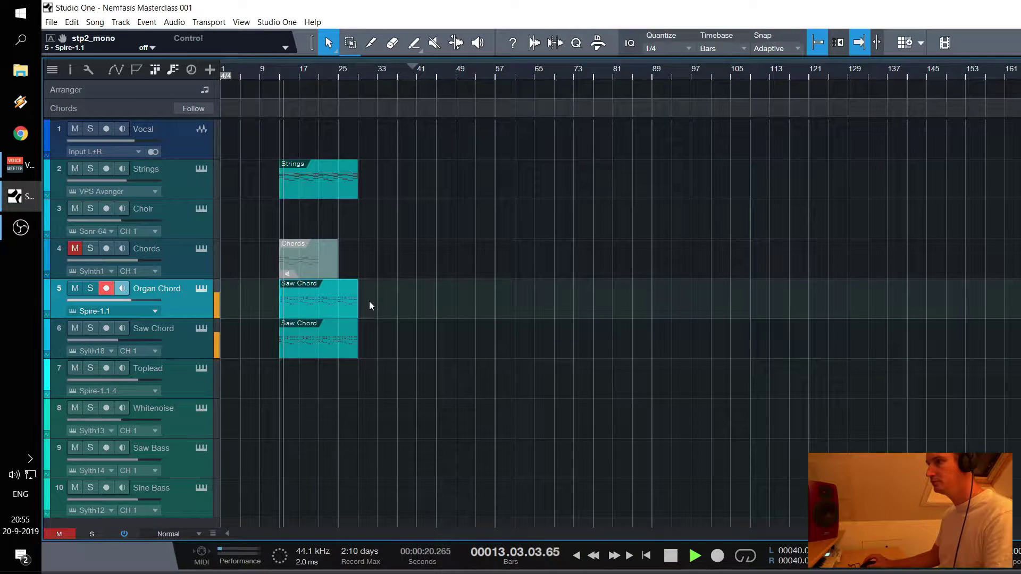
key("space")
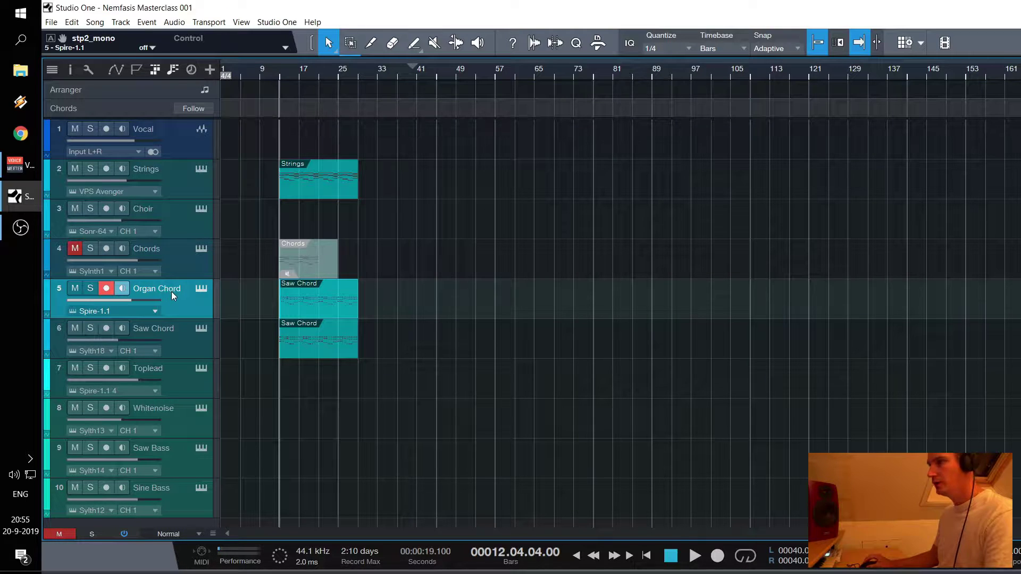
Add a bus channel to the mixer and name it Chord BUS
key("F3")
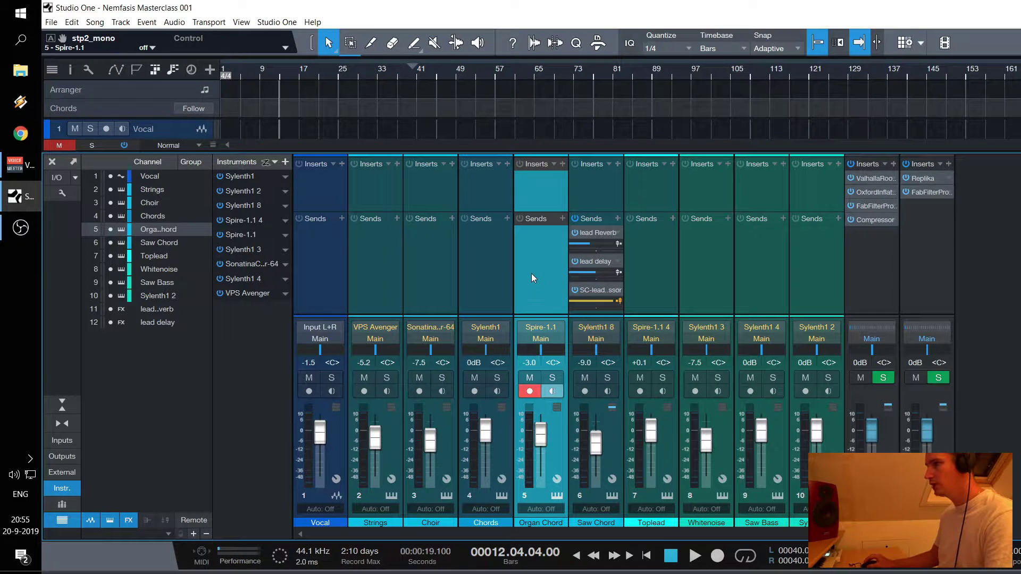
right_click(533, 276)
left_click(588, 381)
double_click(604, 523)
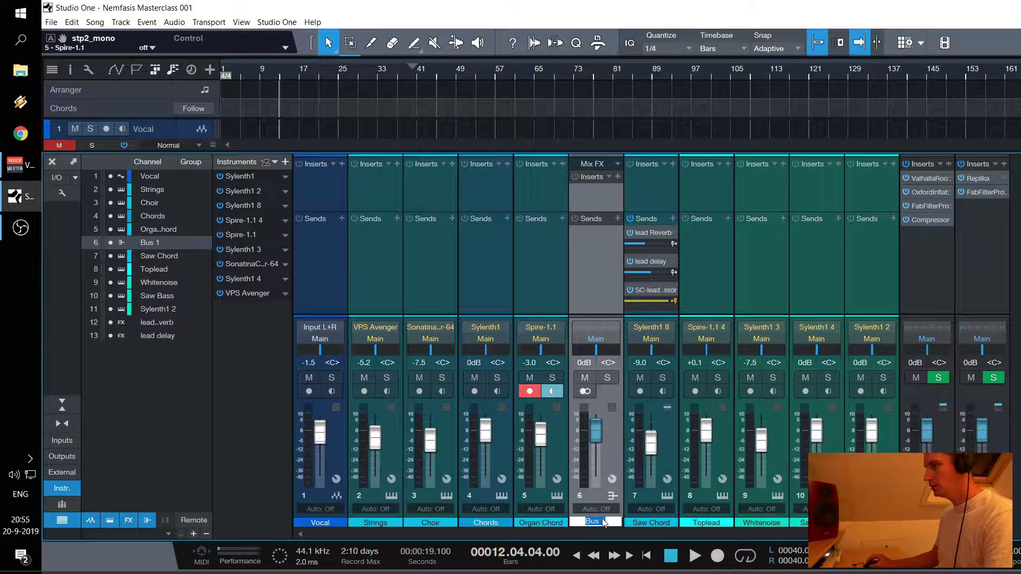
type("ChordB")
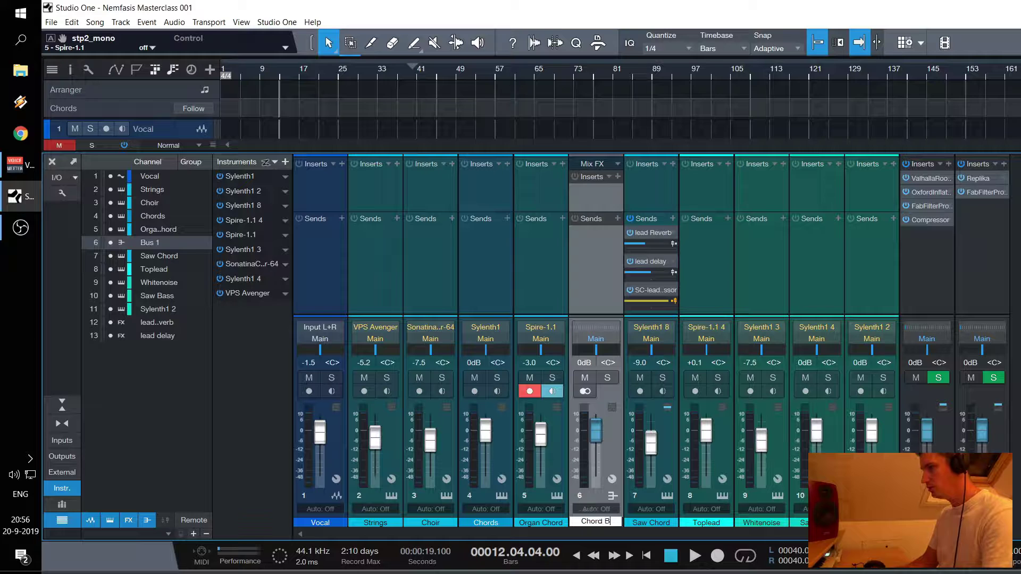
type("US")
key("Return")
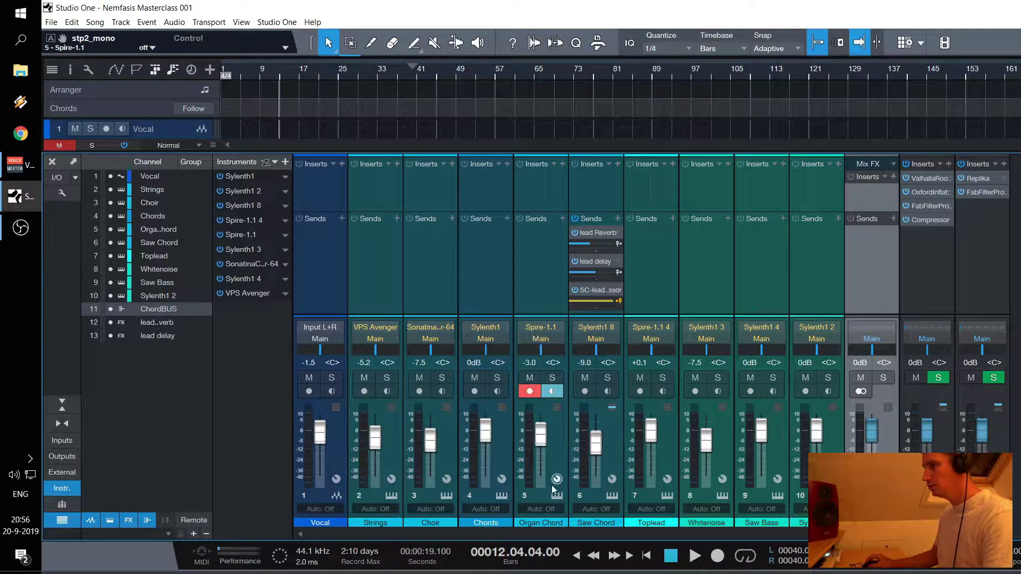
Route the Organ Chord and Saw Chord outputs to the Chord BUS and move the Saw Chord's reverb, delay and sidechain sends onto it
left_click(541, 339)
left_click(568, 366)
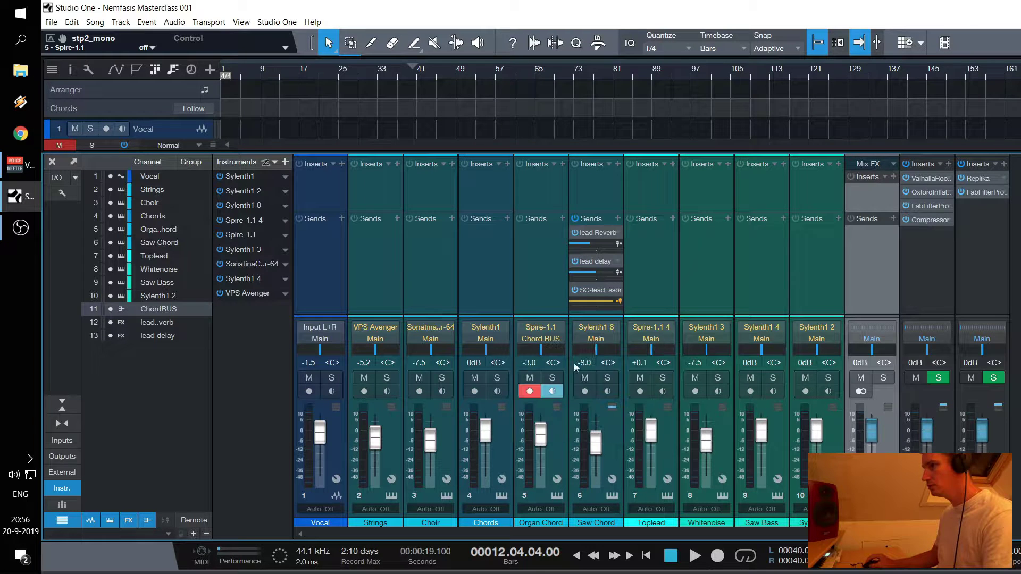
left_click(594, 340)
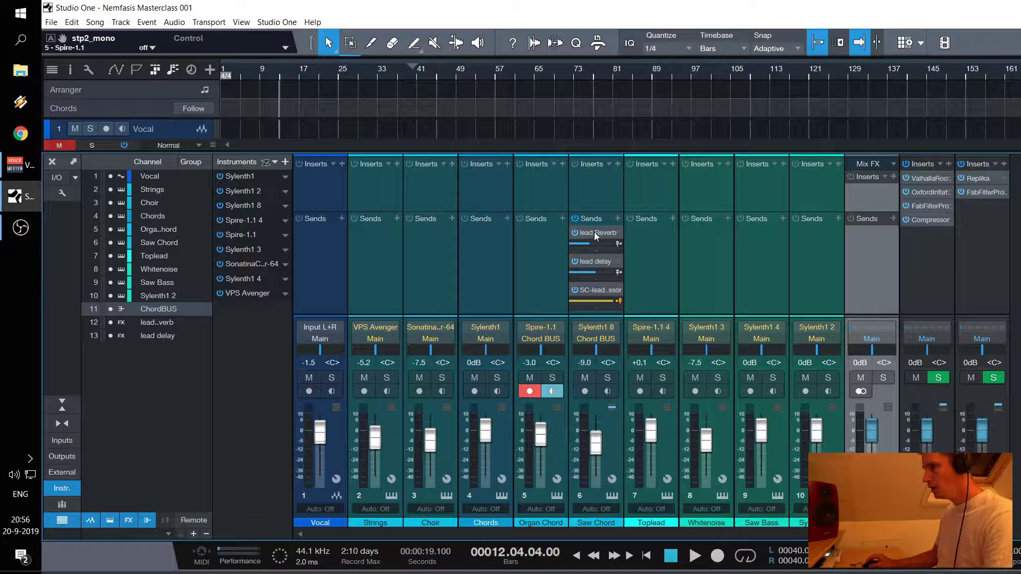
left_click_drag(595, 235, 891, 297)
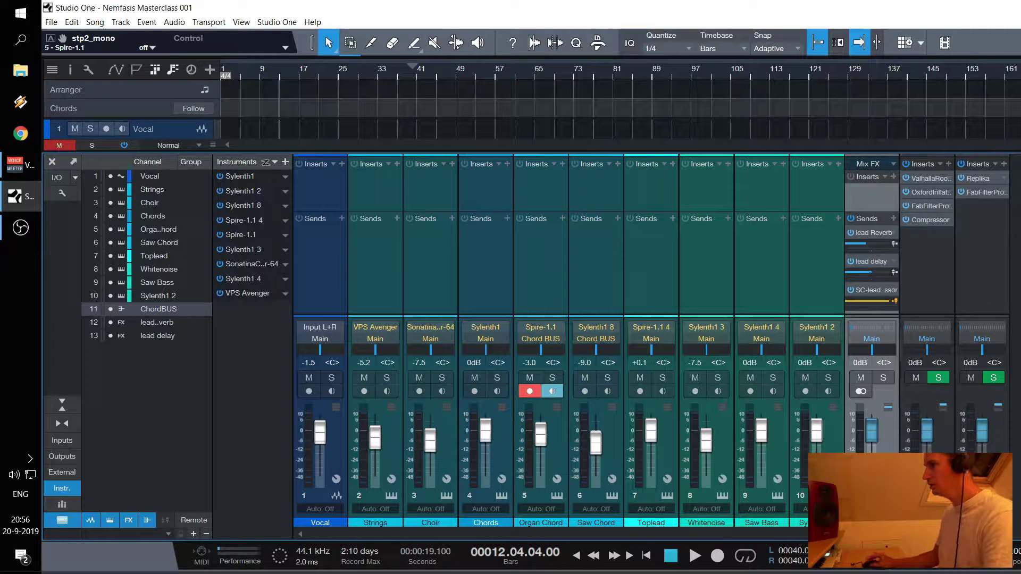
key("F3")
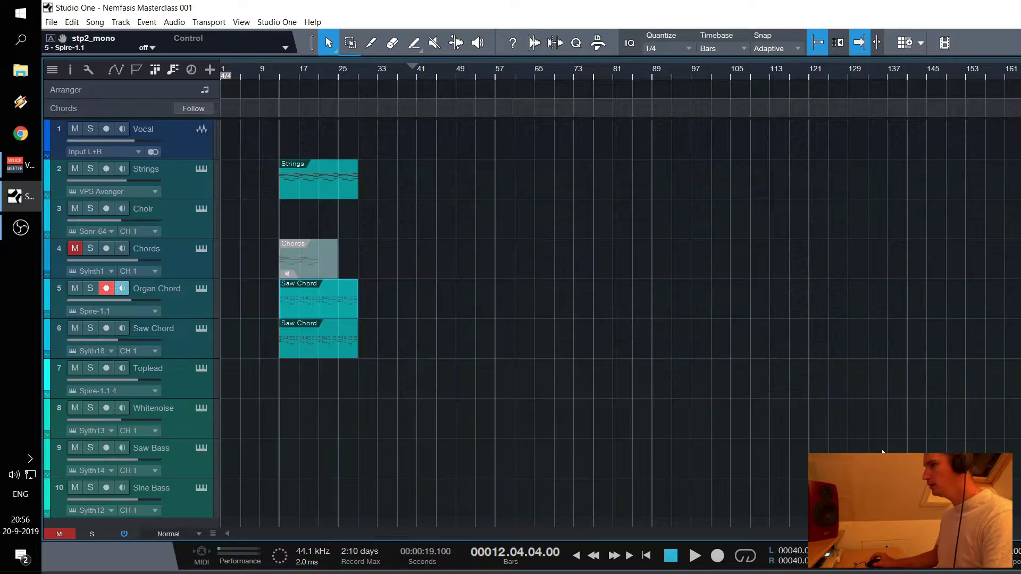
Audition the Organ Chord in solo, and play it together with the Saw Chord using input monitoring on both tracks
left_click(90, 289)
left_click(180, 291)
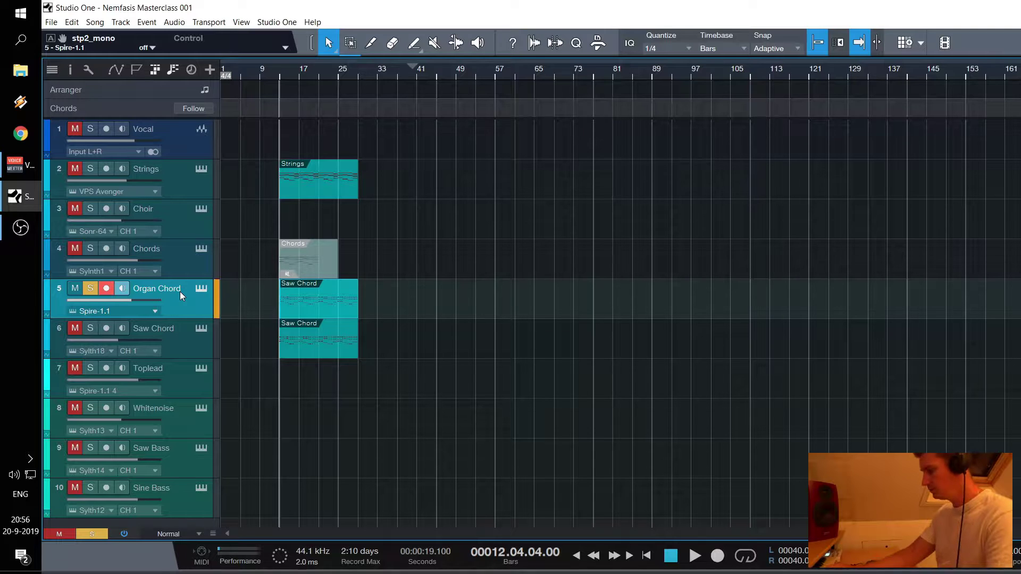
left_click(92, 288)
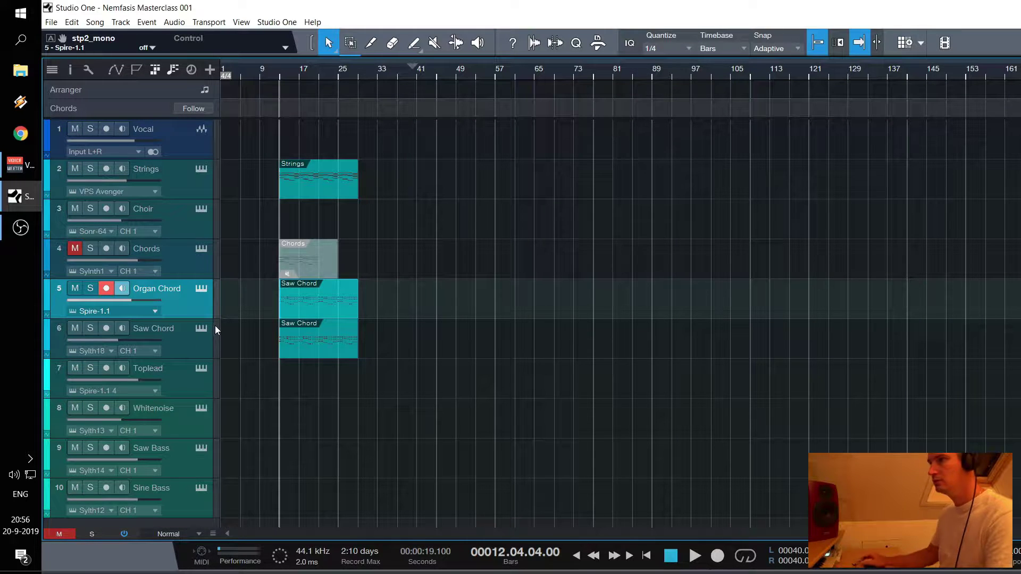
left_click(123, 328)
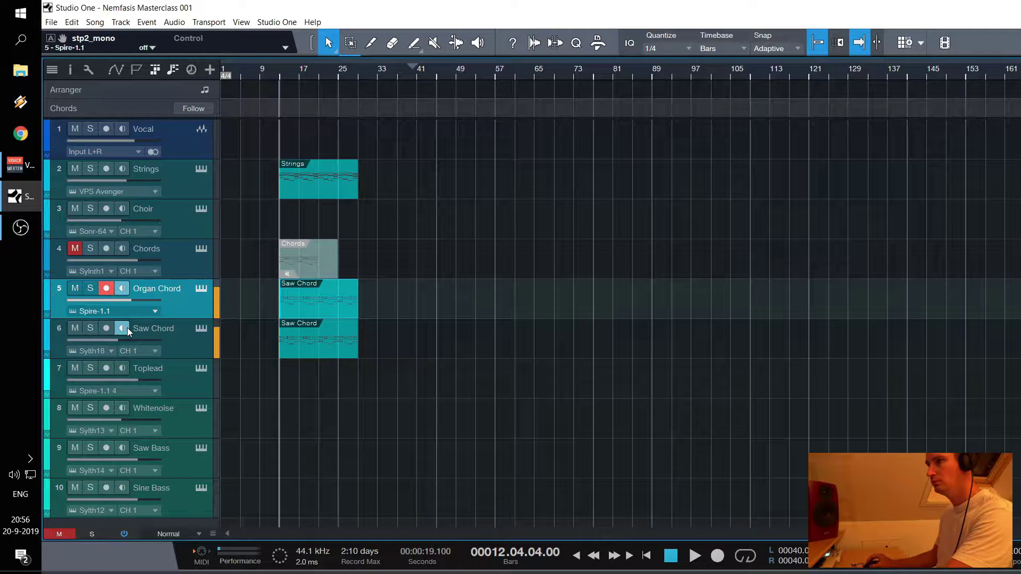
left_click(126, 327)
left_click(124, 289)
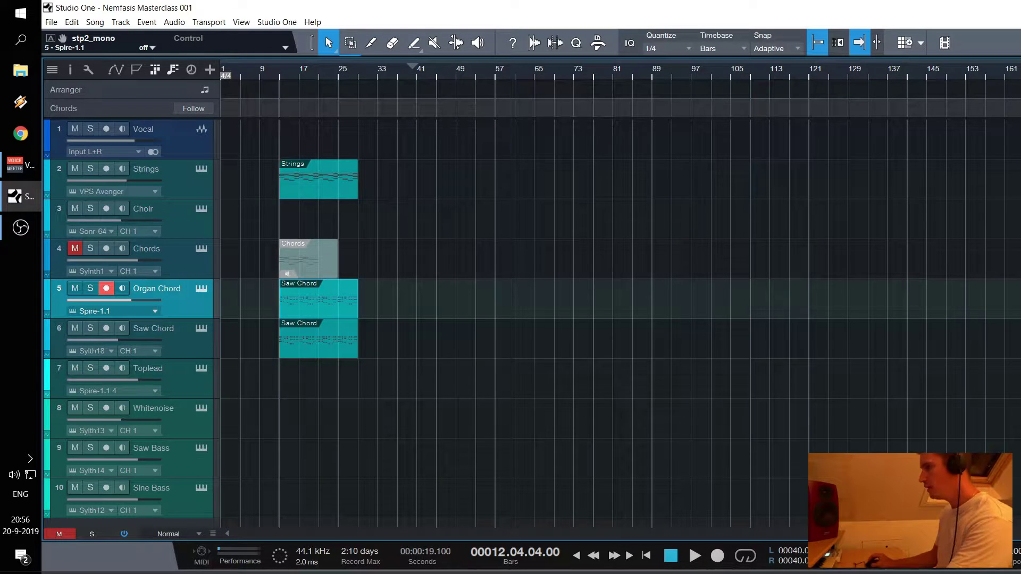
Insert a FabFilter Pro-C on the Chord BUS and close the plug-in window
key("F3")
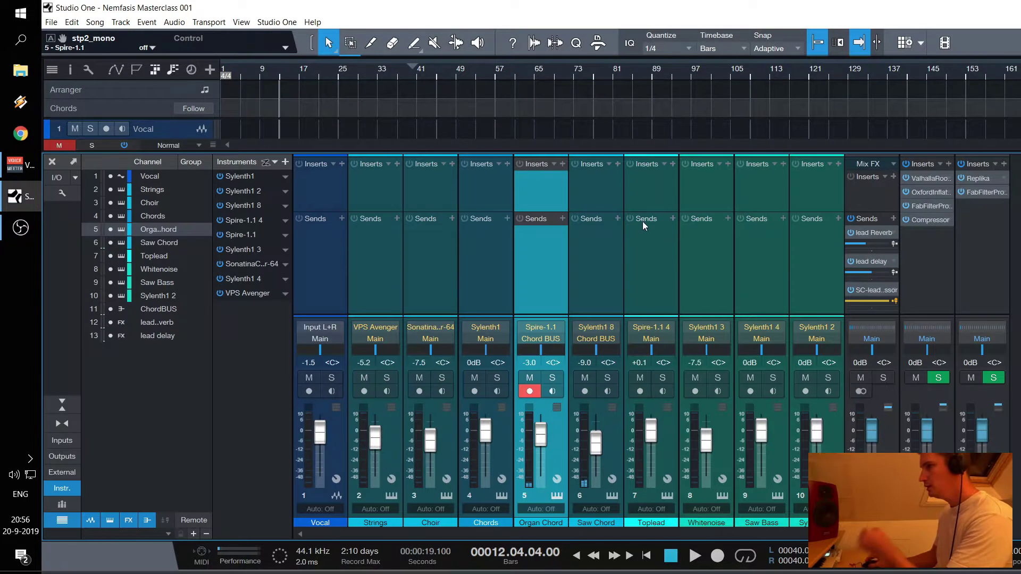
left_click(885, 178)
type("pro-c")
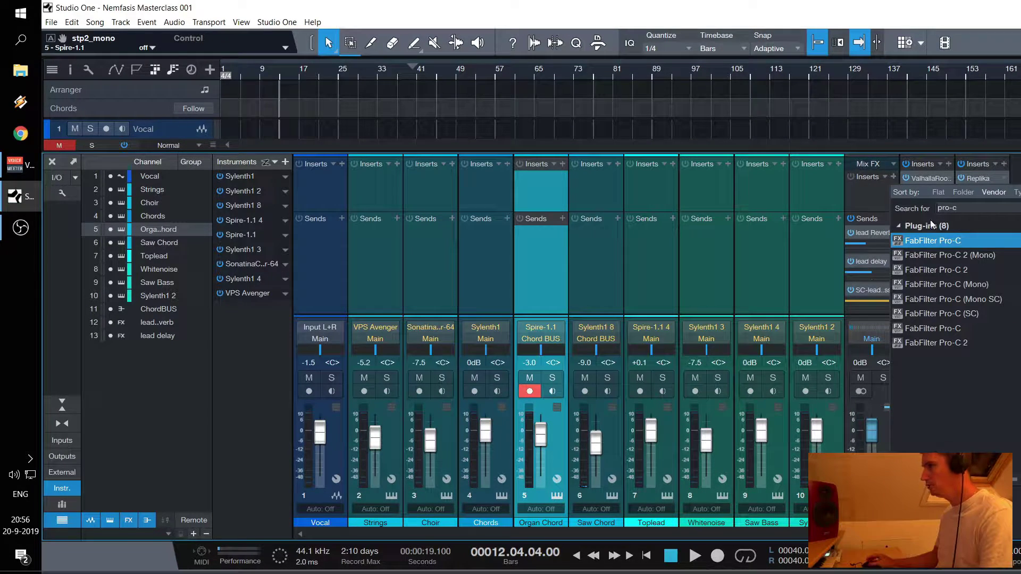
left_click(915, 239)
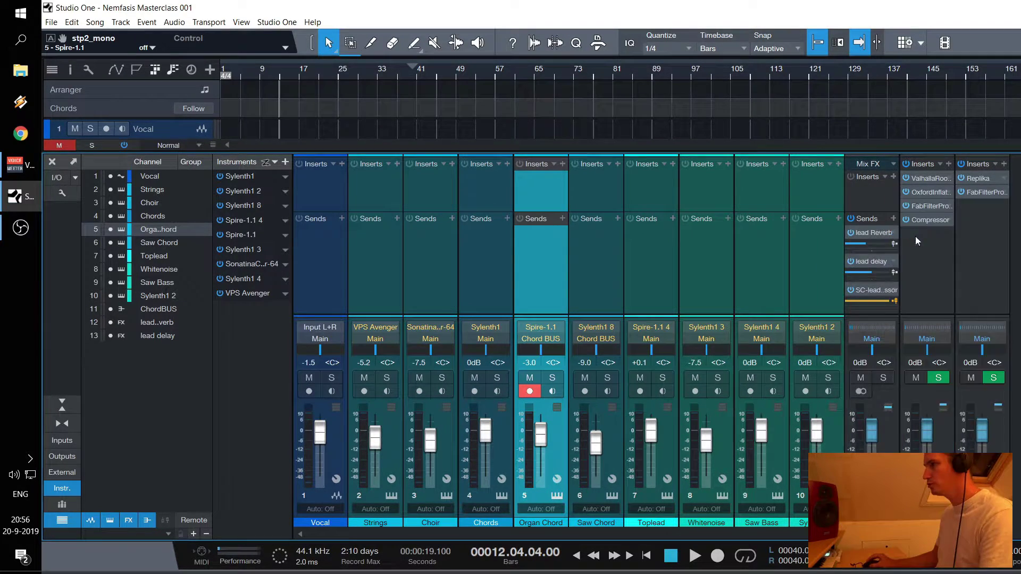
key("Escape")
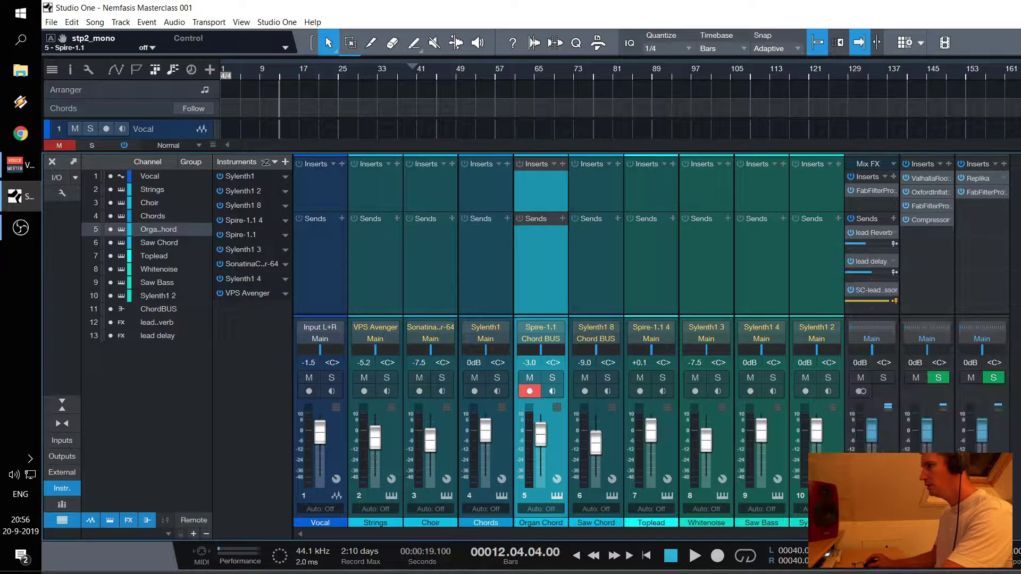
Play back the arrangement to hear the chord layers through the Chord BUS
key("F3")
key("space")
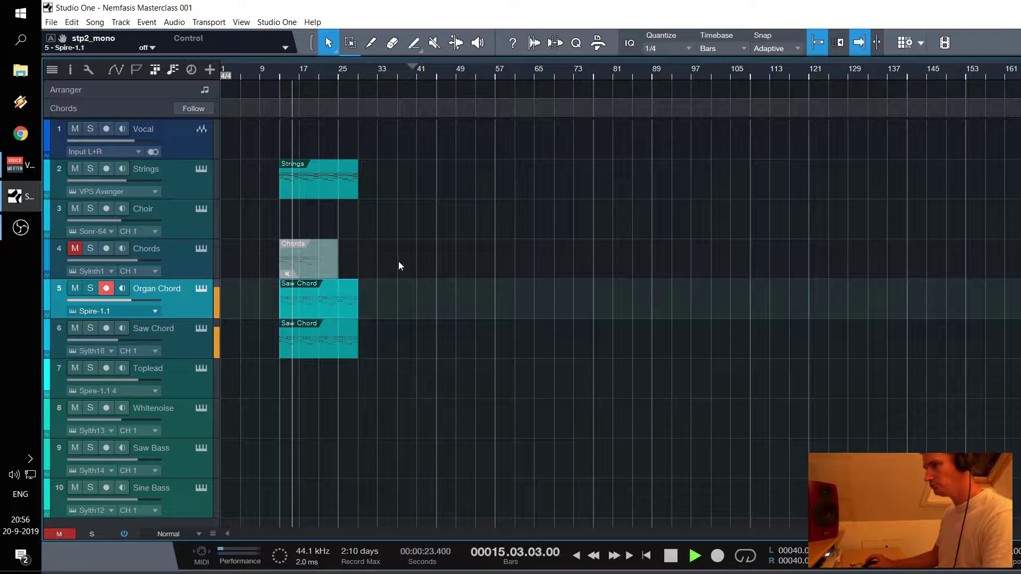
key("space")
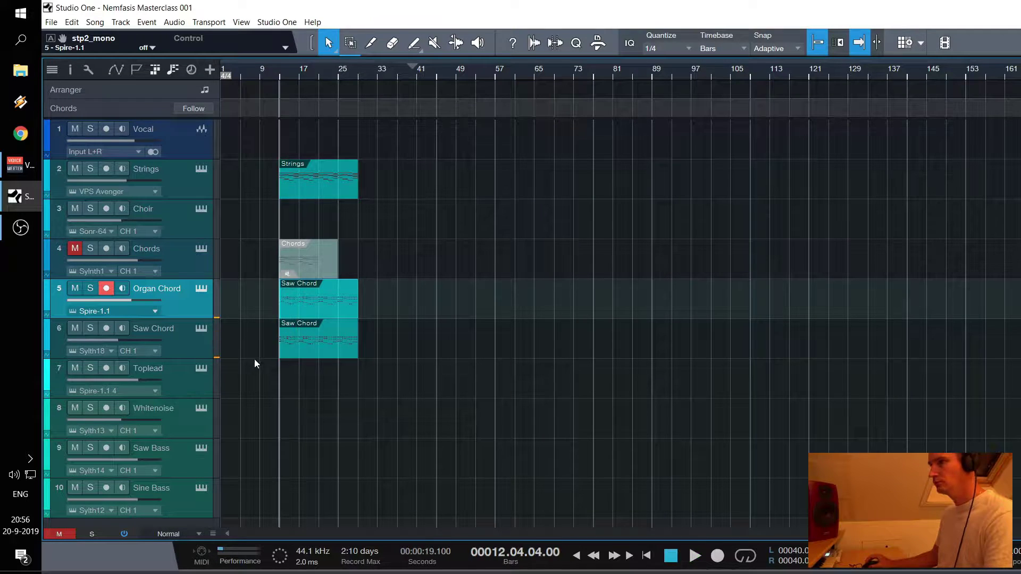
left_click(186, 367)
scroll(355, 363, "down", 1)
scroll(277, 352, "up", 1)
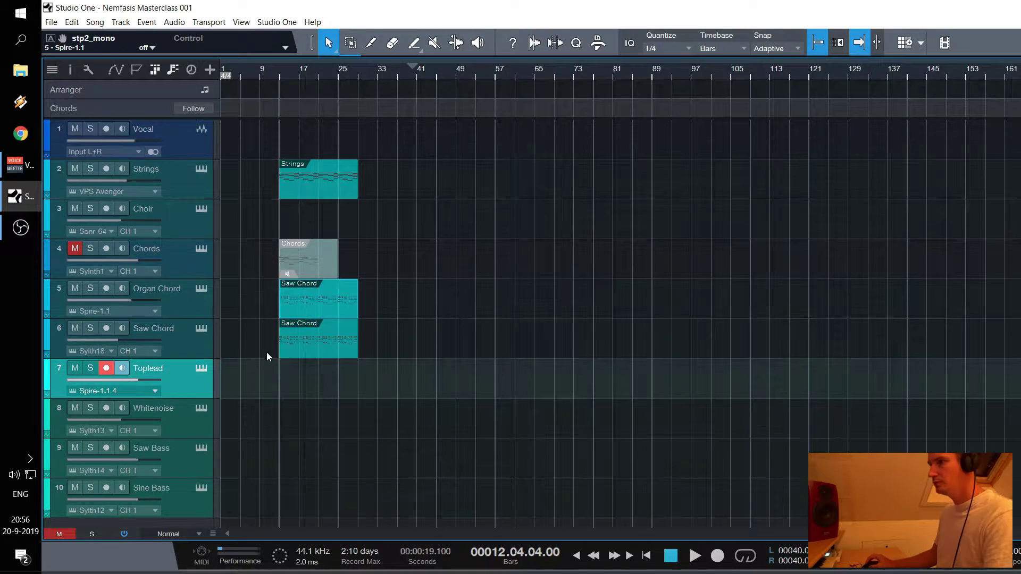
scroll(260, 266, "down", 1)
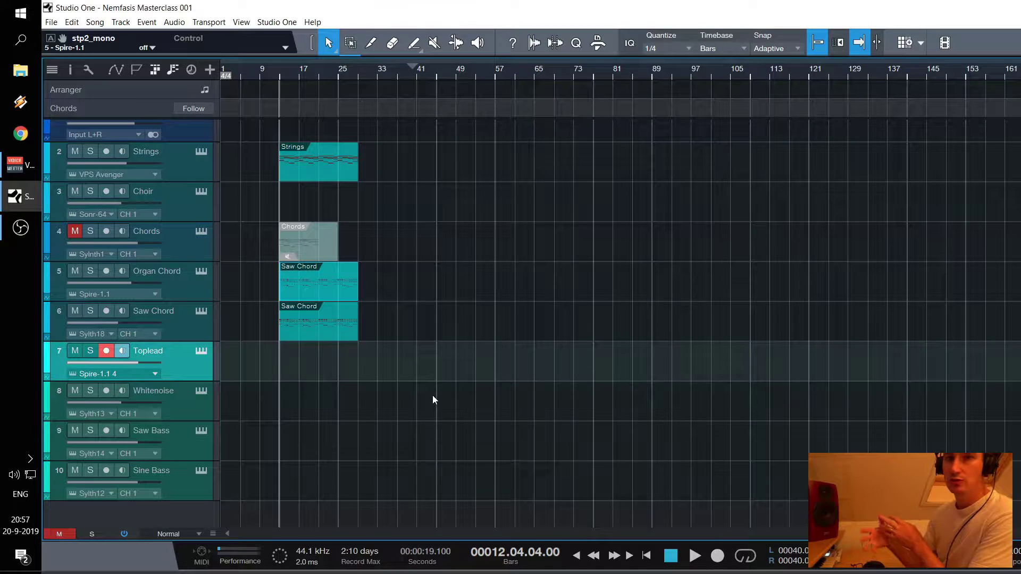
scroll(385, 372, "up", 1)
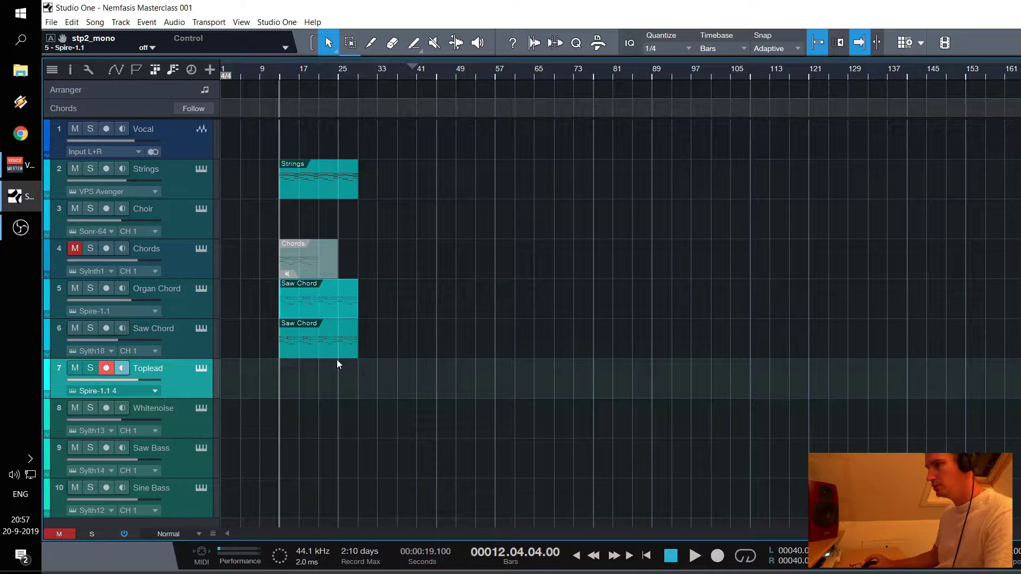
Copy the Strings clip to the same position on the Saw Bass track
left_click(305, 348)
scroll(310, 407, "down", 1)
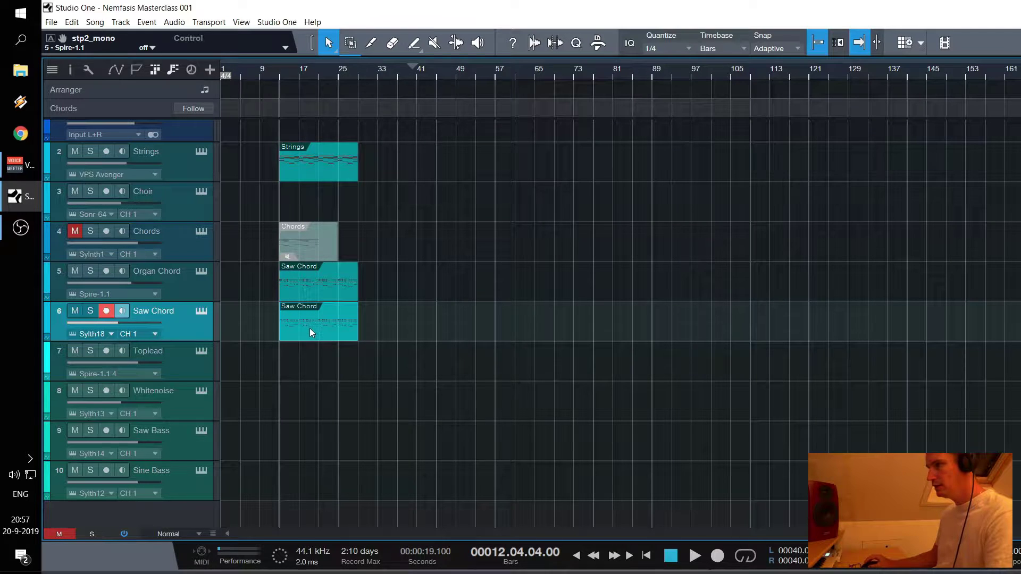
mouse_move(311, 330)
left_mouse_down()
mouse_move(314, 458)
mouse_move(314, 323)
left_mouse_up()
left_click_drag(317, 166, 320, 442)
Delete the upper chord notes in the Saw Bass clip, keeping only the lowest notes A3, F3, C3 and G3
double_click(300, 442)
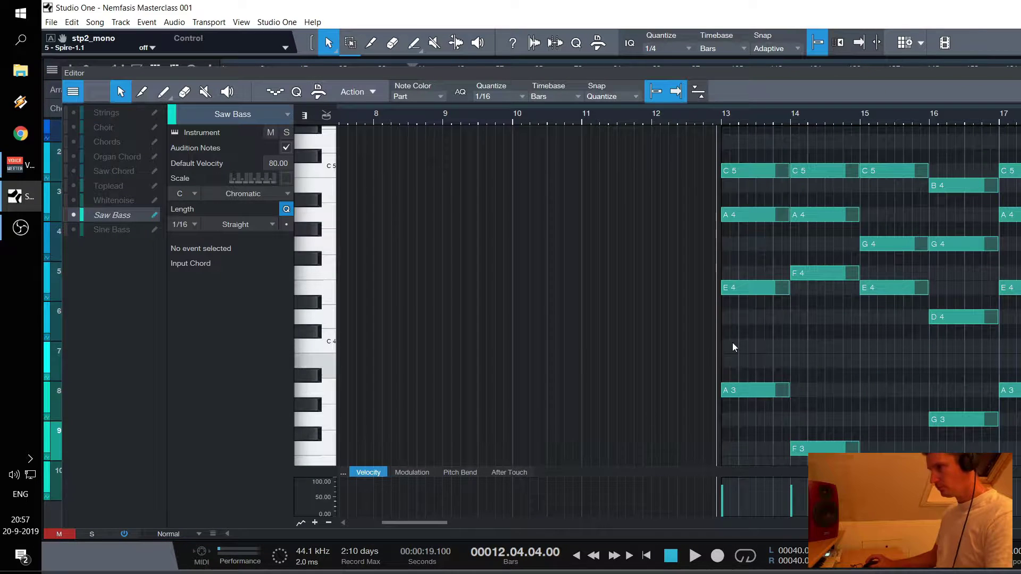
scroll(760, 114, "down", 2)
left_click_drag(697, 149, 1020, 340)
key("Delete")
scroll(769, 275, "down", 4)
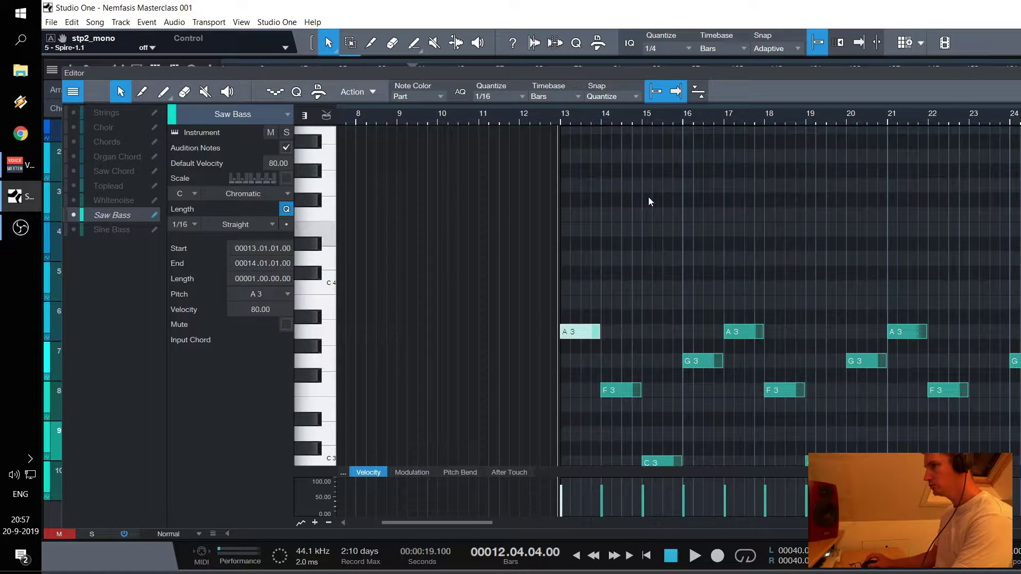
Check the remaining bass notes, close the note editor and audition the Saw Bass track in solo
scroll(557, 121, "up", 3)
scroll(611, 141, "down", 1)
key("space")
key("space")
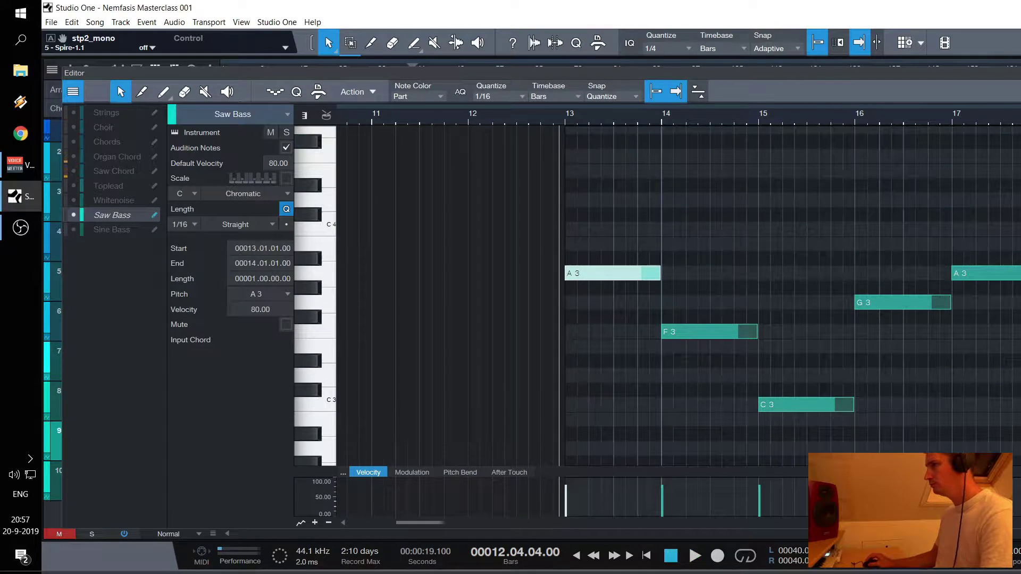
key("F2")
key("space")
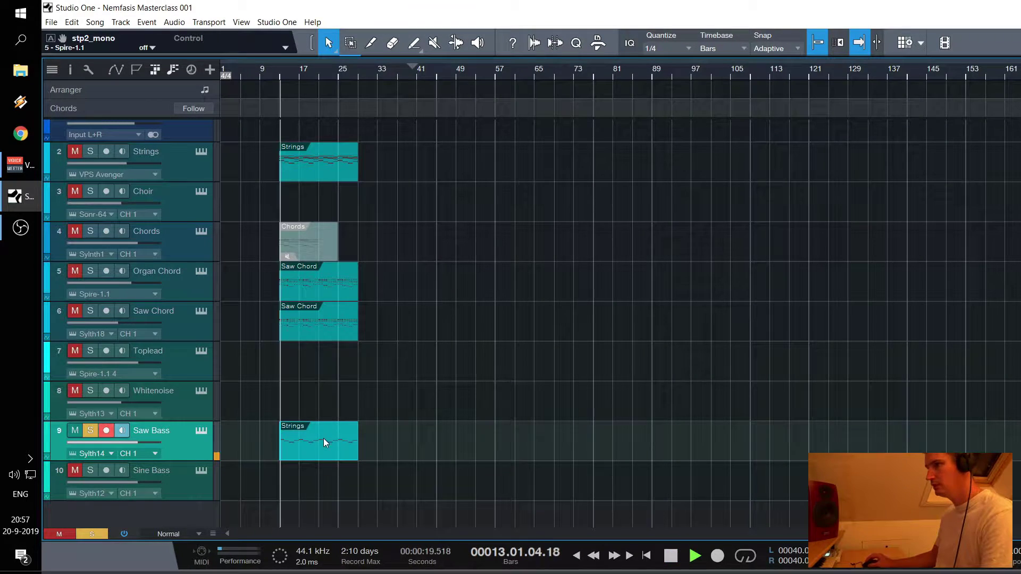
key("space")
Move the bass clip from the Saw Bass track to the Sine Bass track and audition it in solo
left_click_drag(321, 451, 320, 491)
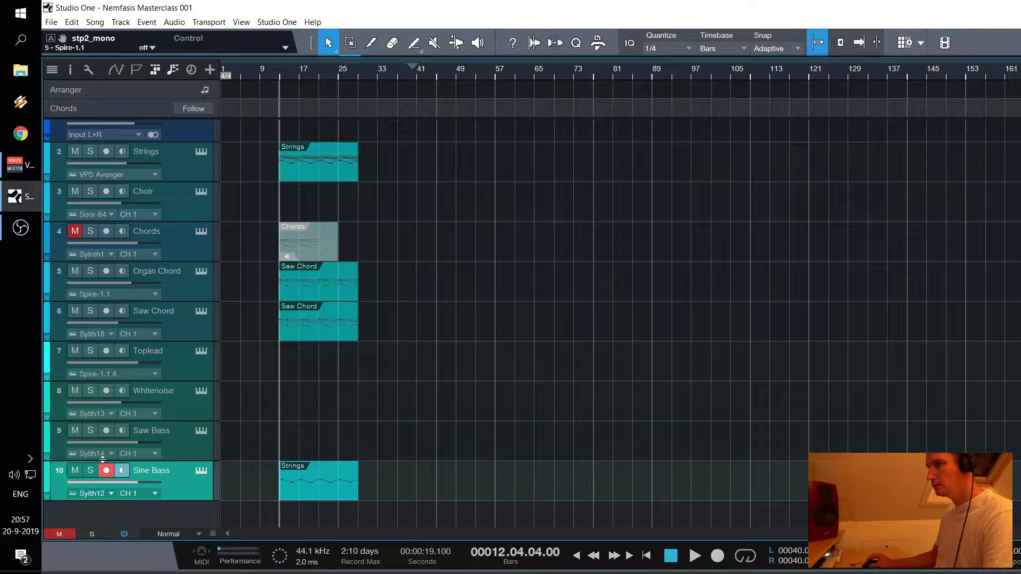
left_click(91, 471)
key("space")
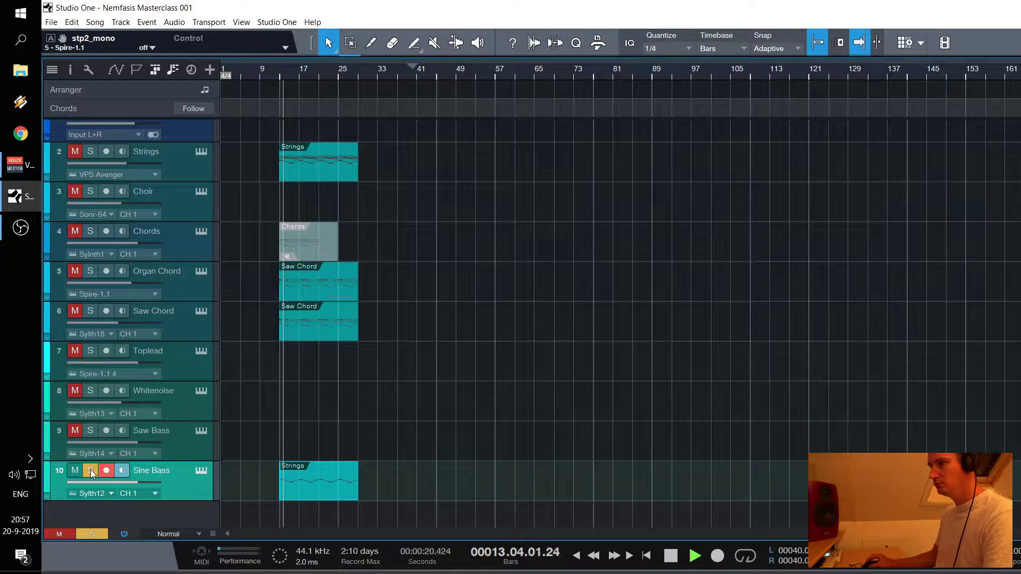
left_click(91, 470)
key("space")
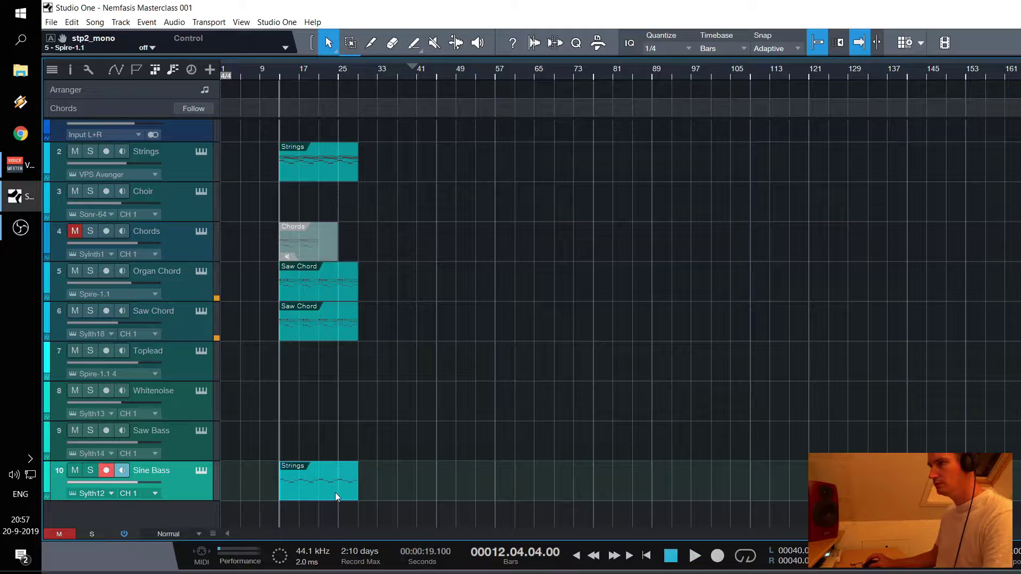
double_click(335, 493)
key("F2")
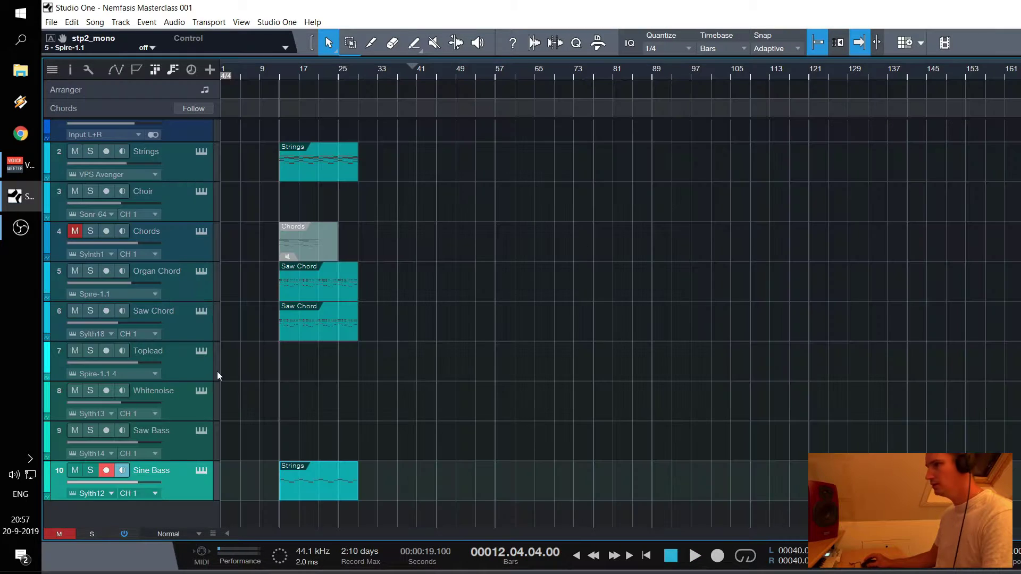
Open the Sine Bass Sylenth1 patch, review the waveform options of oscillators A1 and A2, and switch to Part B
left_click(204, 468)
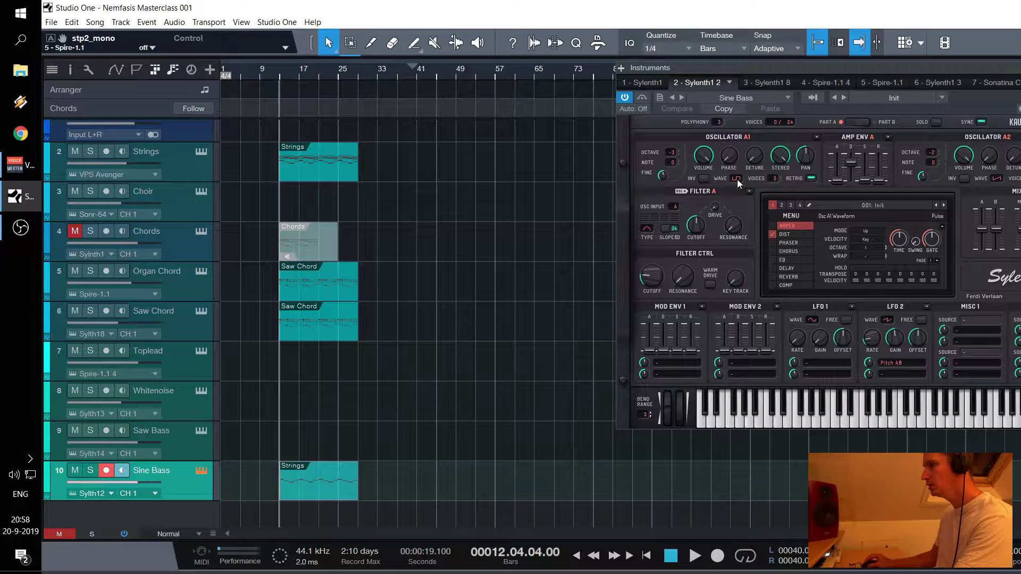
left_click(997, 180)
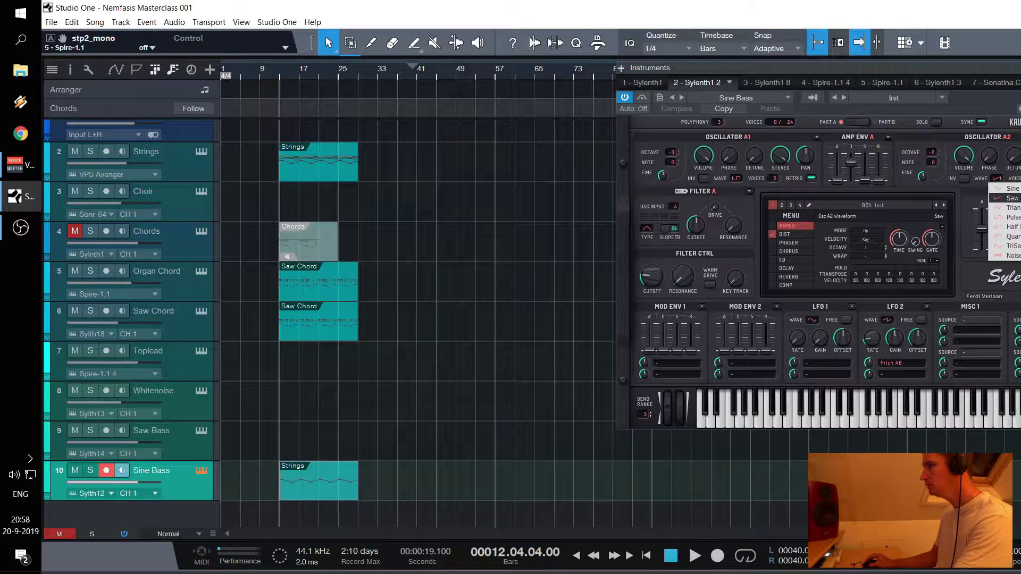
left_click(1012, 197)
left_click(741, 179)
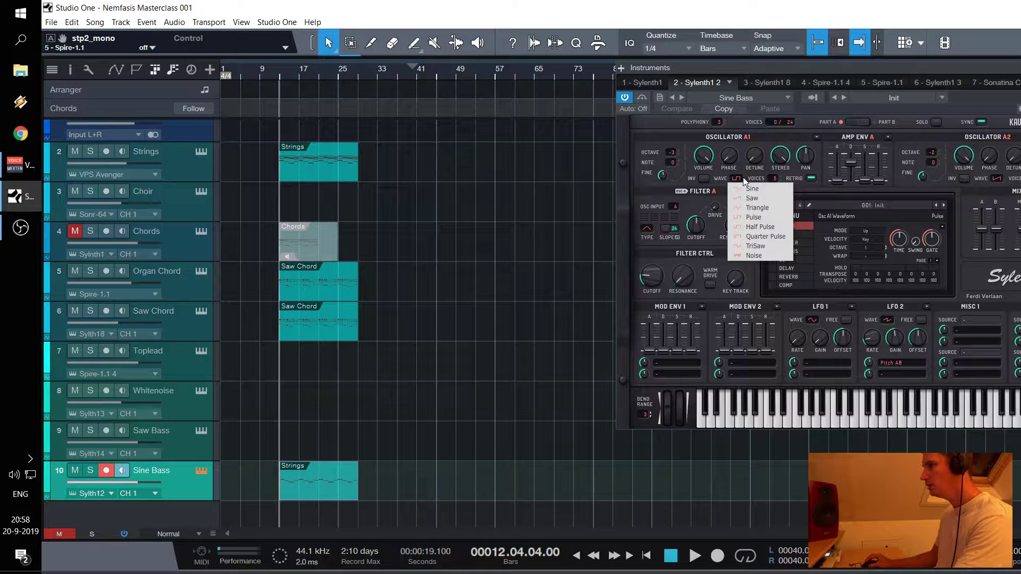
left_click(772, 227)
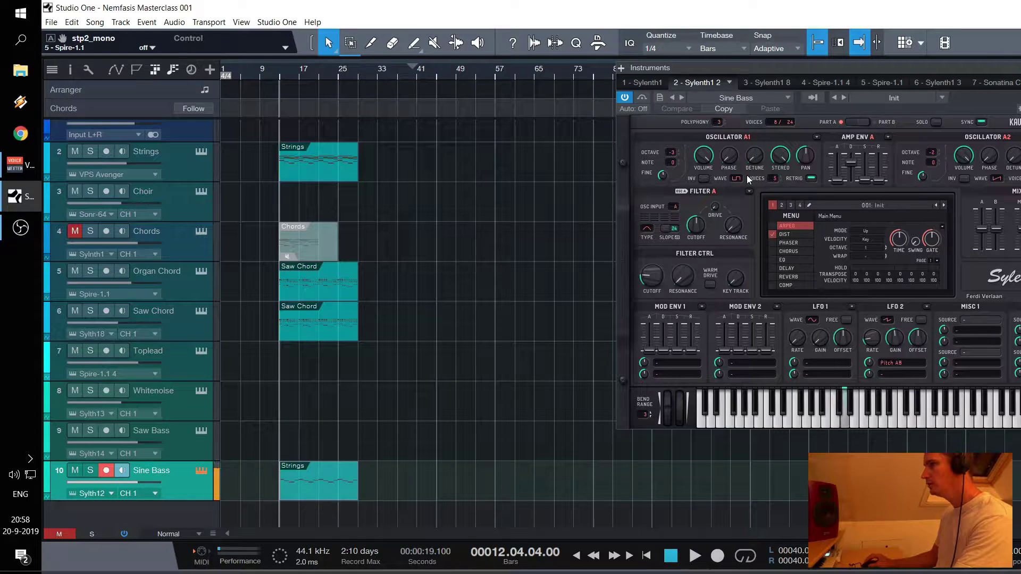
left_click(862, 123)
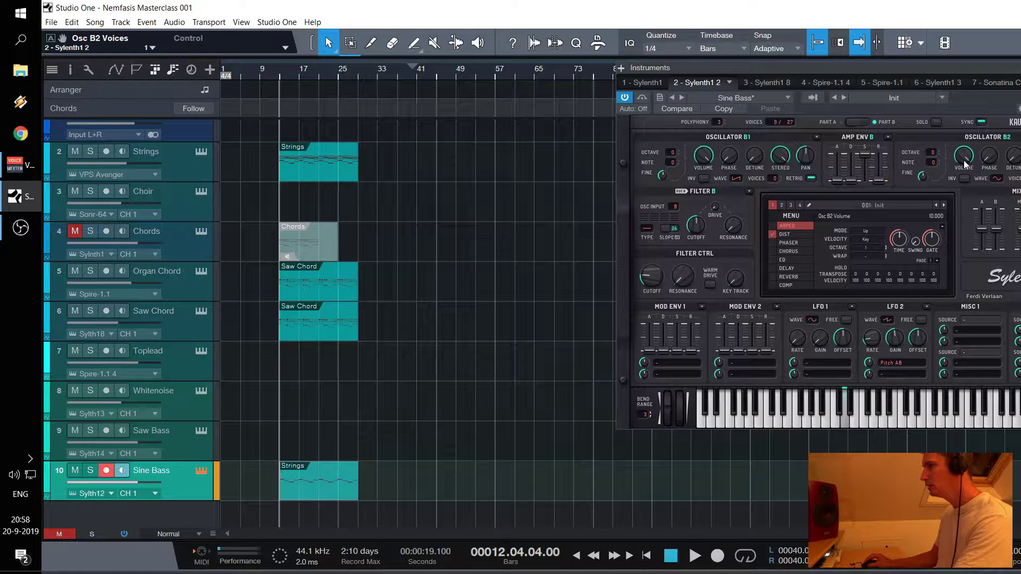
Lower oscillator B2's volume to 1.500 in Part B of the Sine Bass patch and close the instrument window
left_click_drag(959, 159, 984, 230)
left_click_drag(960, 164, 965, 184)
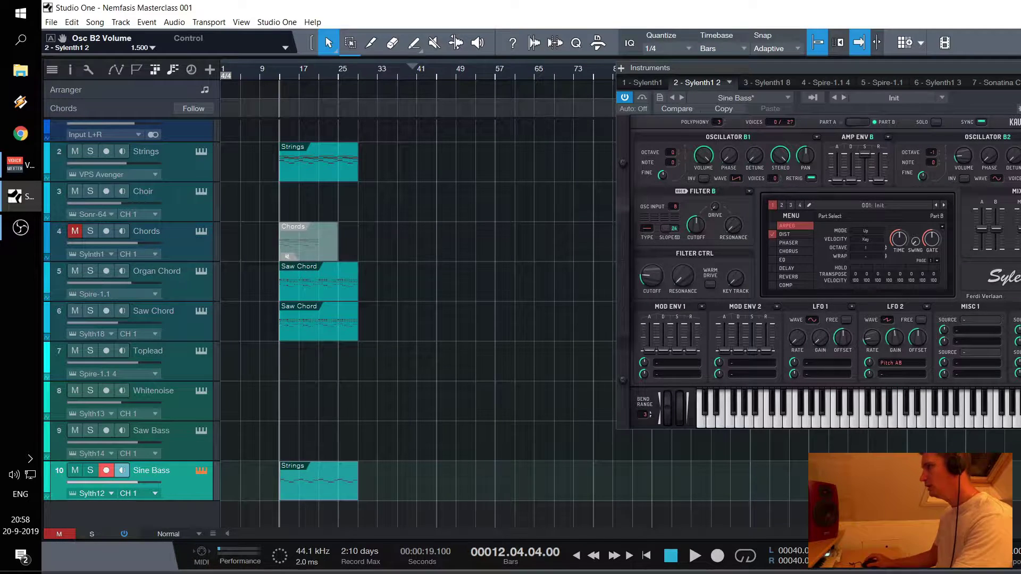
key("F11")
Shorten all notes in the Sine Bass clip to 1/16 and repeat each pitch on every eighth of its bar
double_click(298, 486)
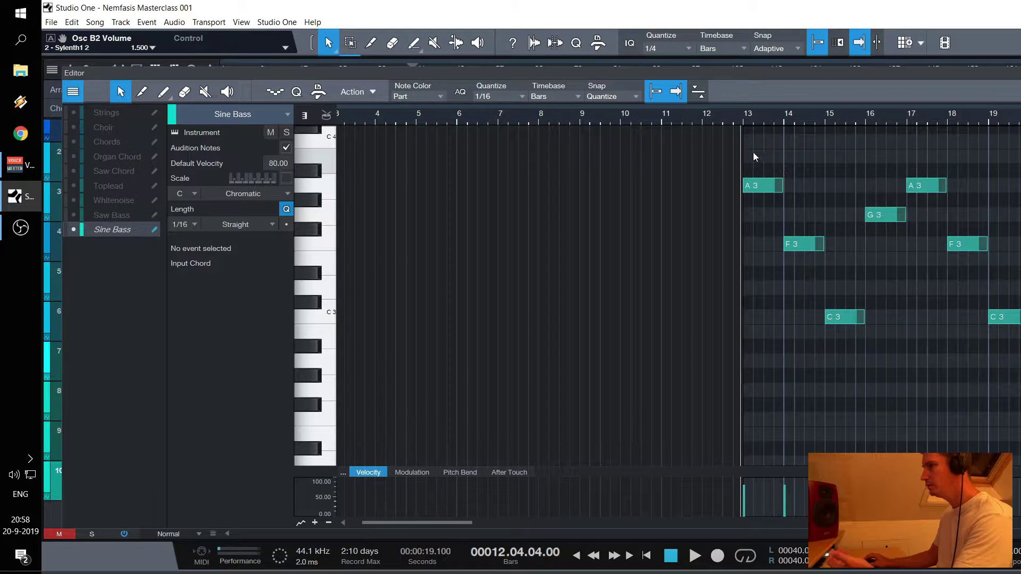
left_click_drag(753, 152, 1020, 383)
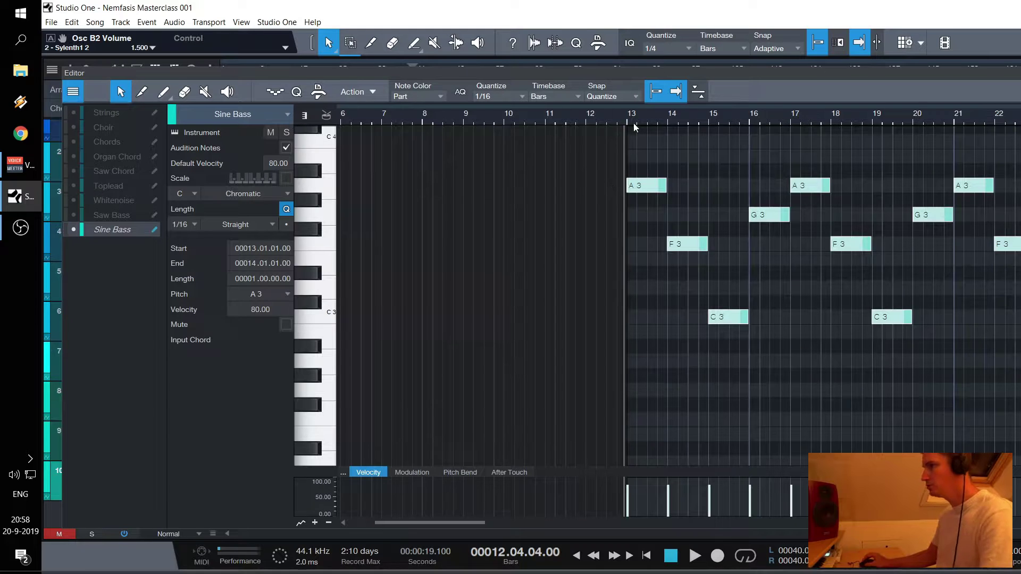
scroll(637, 122, "up", 4)
scroll(614, 128, "up", 3)
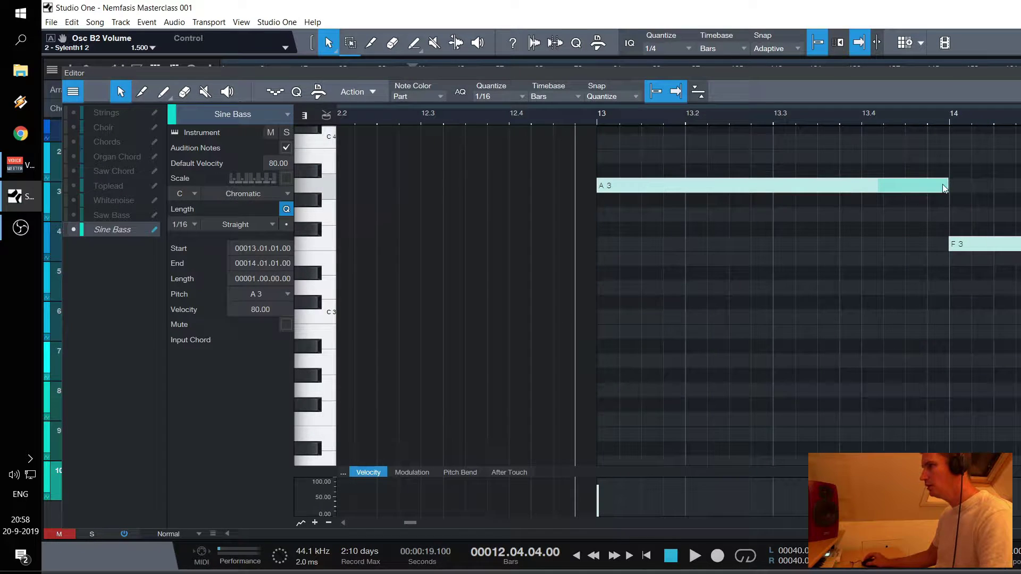
left_click_drag(944, 184, 654, 190)
left_click_drag(654, 189, 915, 190)
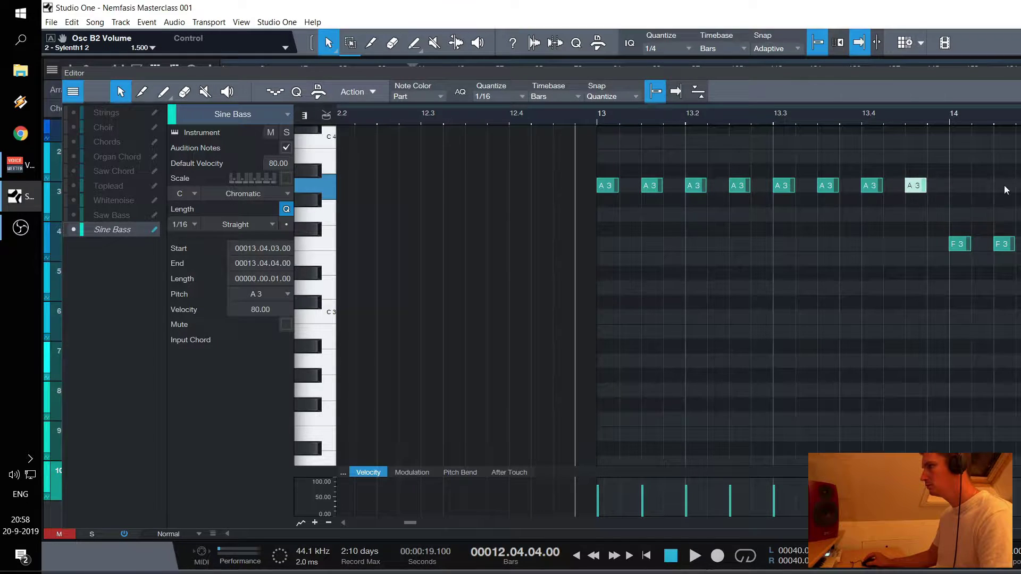
Close the note editor and audition the repeated-note Sine Bass pattern in solo
key("space")
key("space")
key("F2")
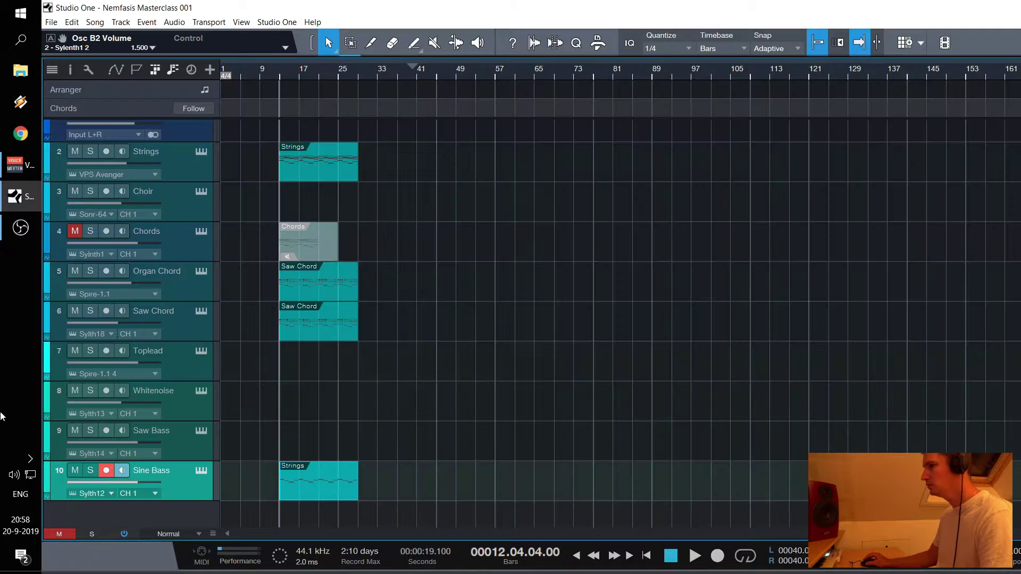
left_click(90, 470)
key("space")
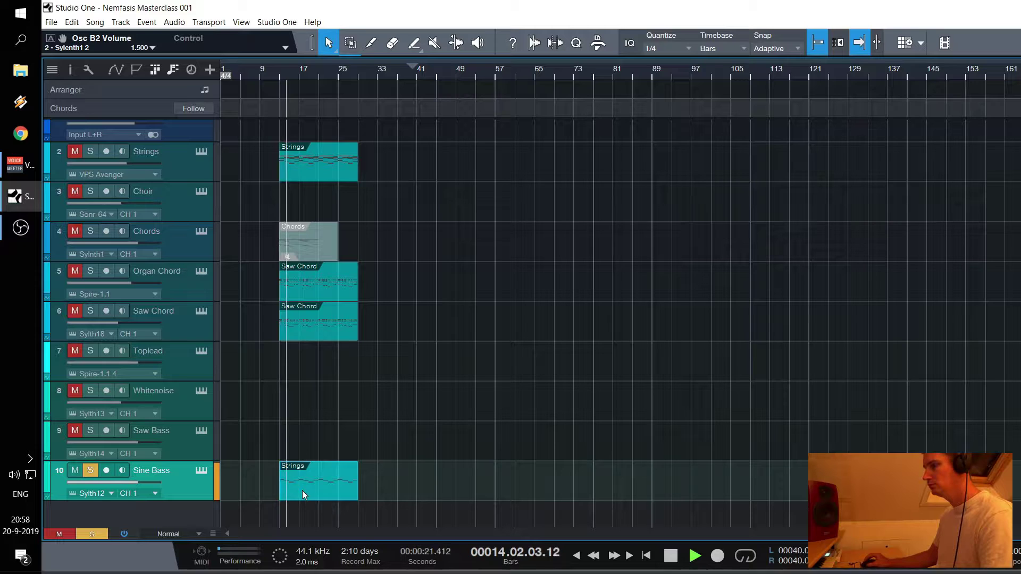
Try the Sine Bass clip's C3 notes an octave higher at C4, audition them, and move them back to C3
double_click(302, 490)
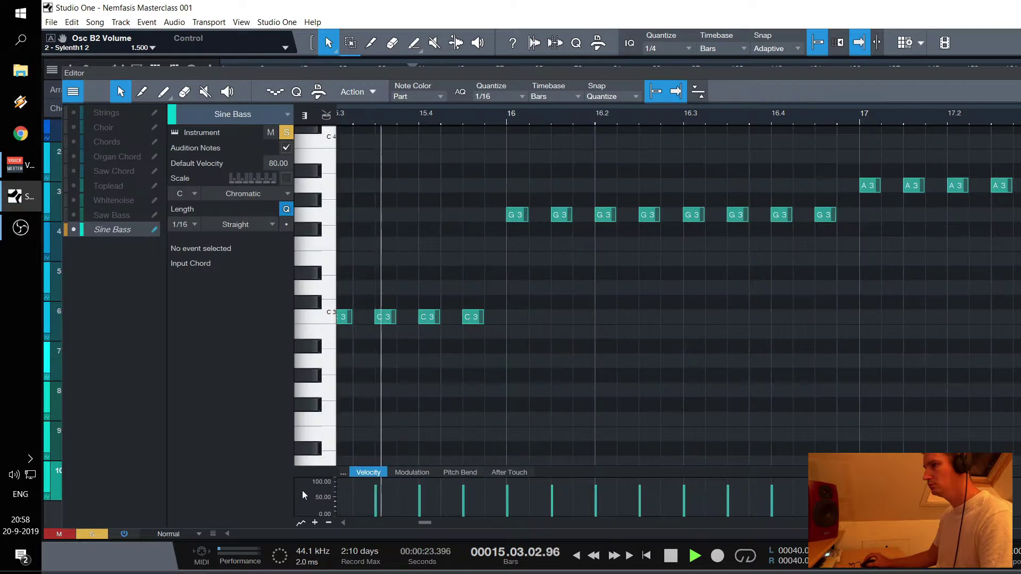
scroll(483, 119, "down", 3)
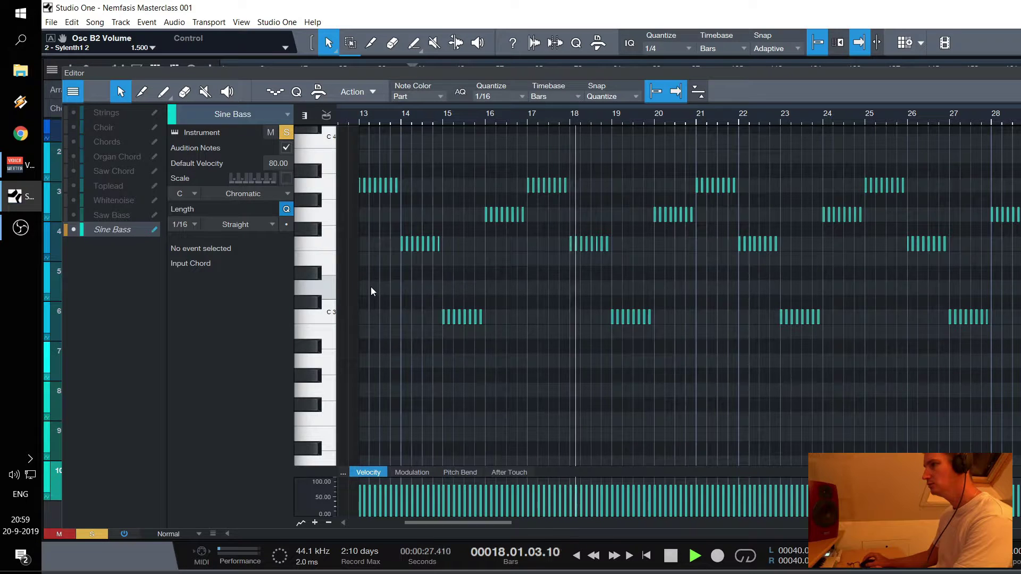
left_click_drag(371, 286, 982, 340)
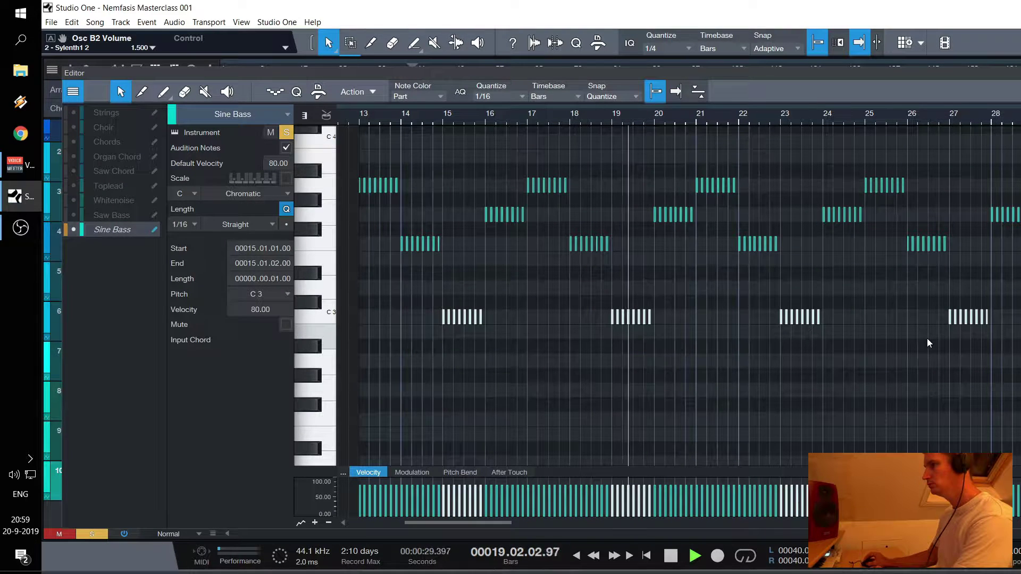
key("space")
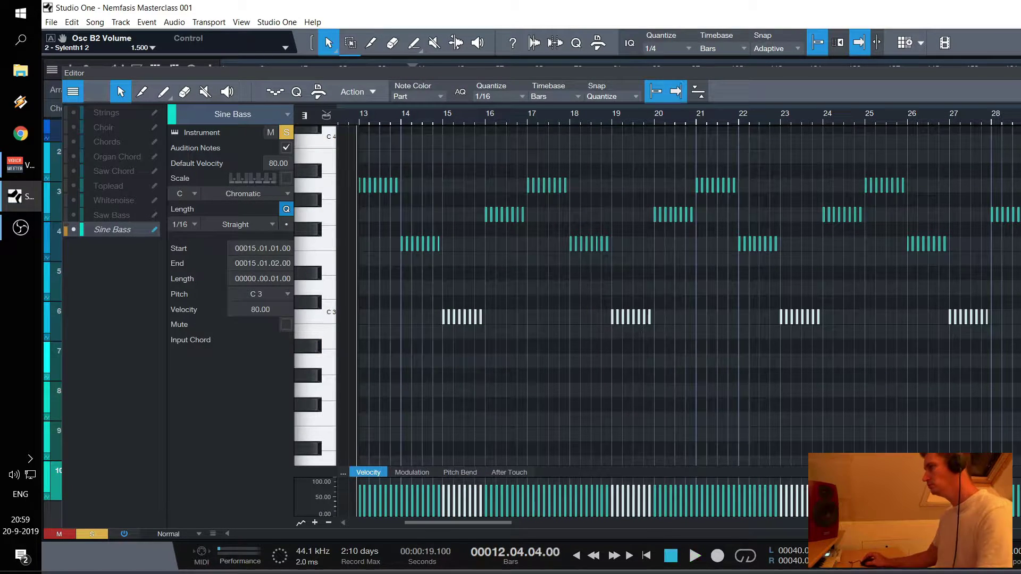
key("shift+Up")
key("space")
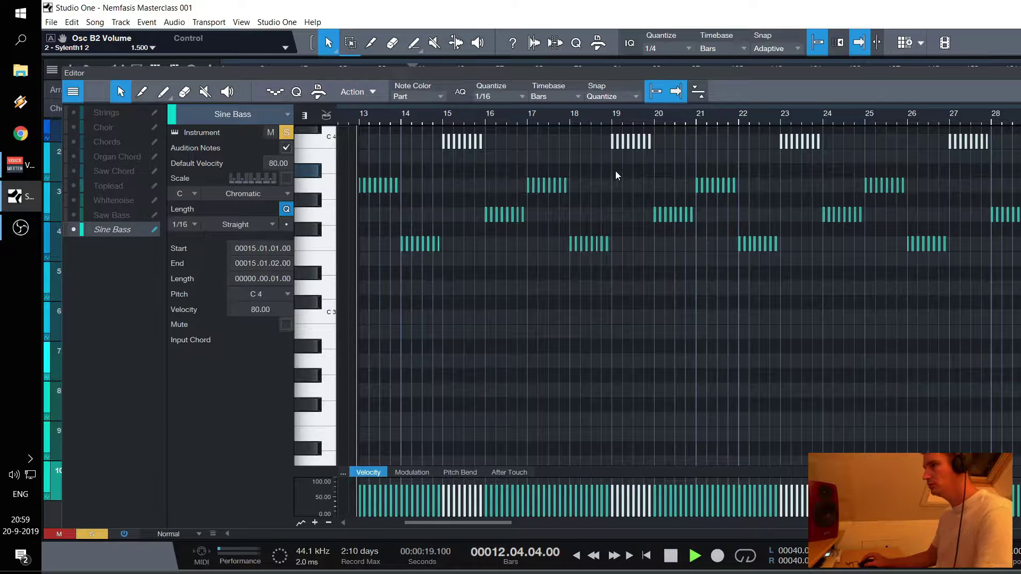
scroll(492, 263, "up", 2)
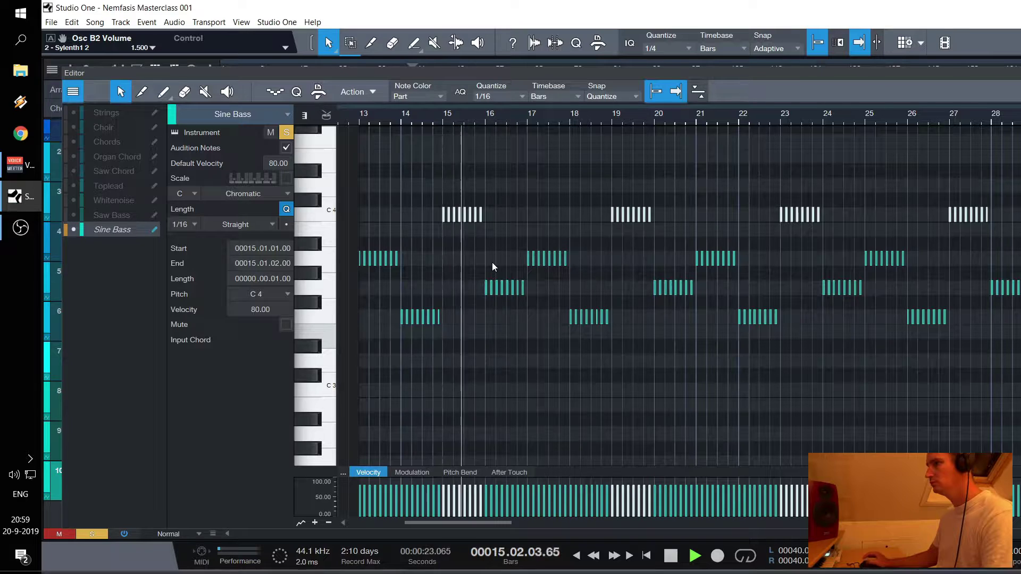
key("space")
key("shift+Down")
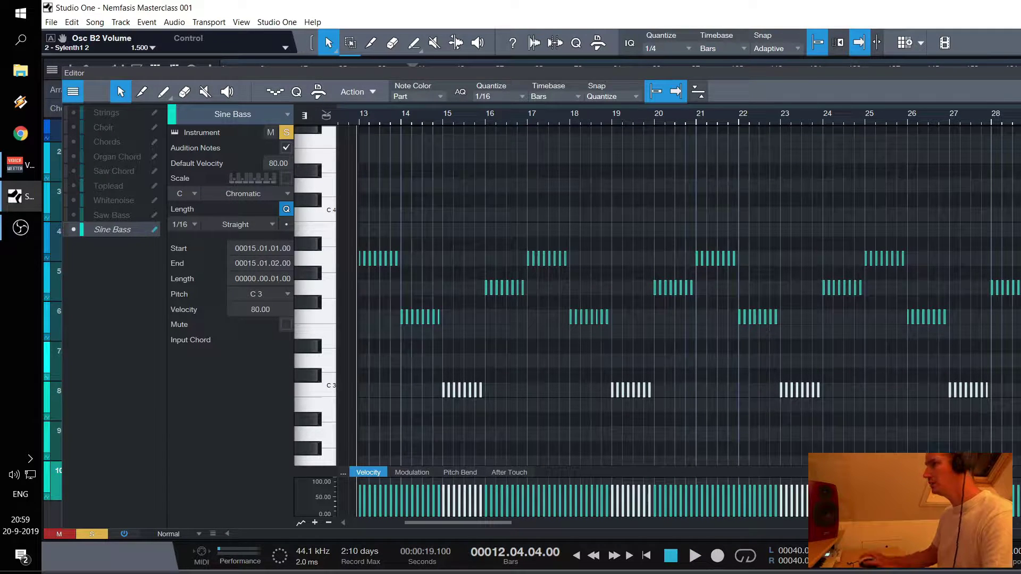
Copy the Sine Bass clip to the Saw Bass track, switch solo to Saw Bass and start playback
key("F2")
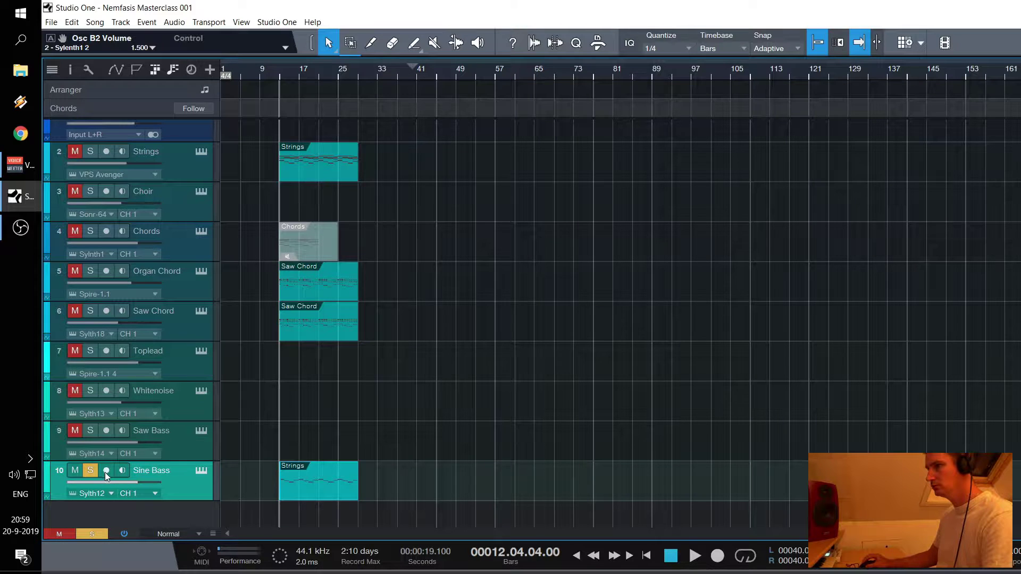
left_click(90, 471)
left_click_drag(305, 496, 306, 445)
key("space")
key("f")
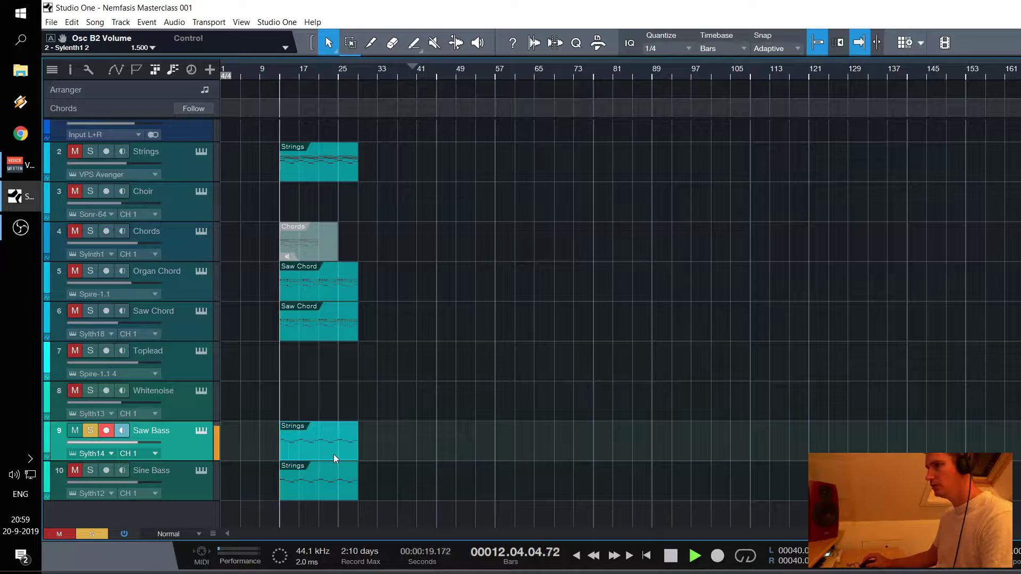
Examine the copied note pattern in the Saw Bass clip while it plays and close the note editor
double_click(313, 448)
key("e")
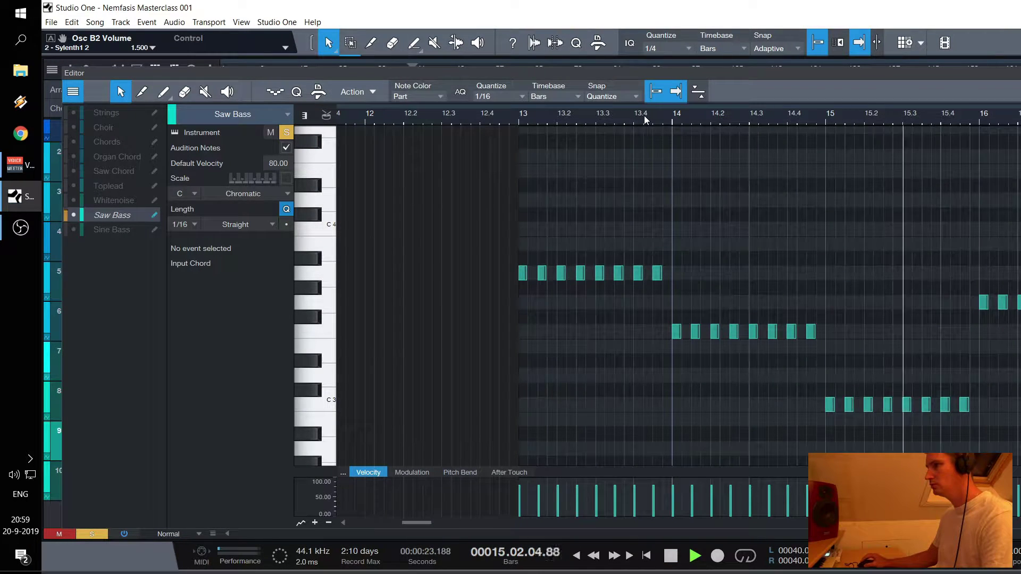
scroll(644, 116, "up", 3)
key("w")
key("w")
key("w")
key("w")
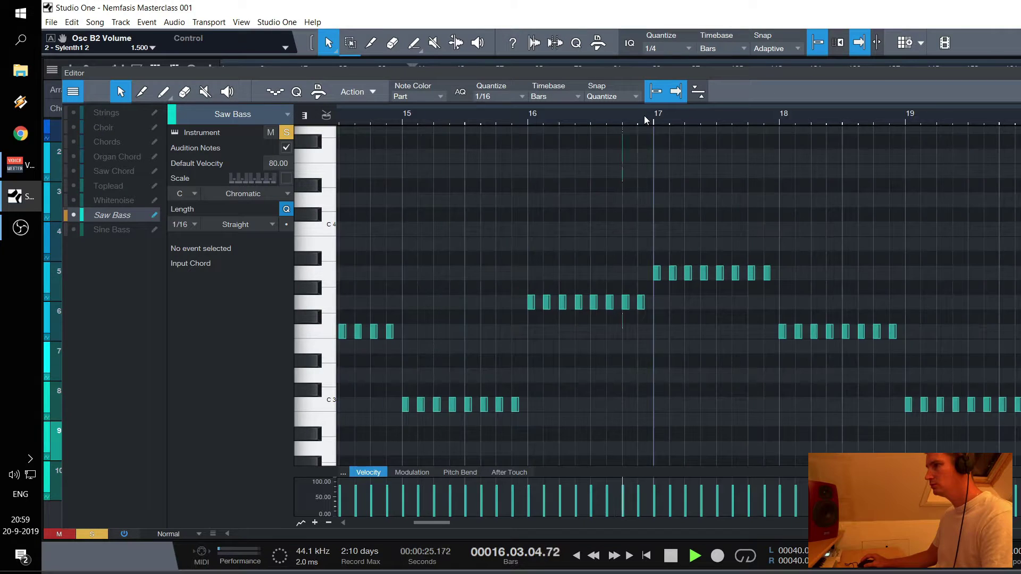
key("space")
key("e")
key("e")
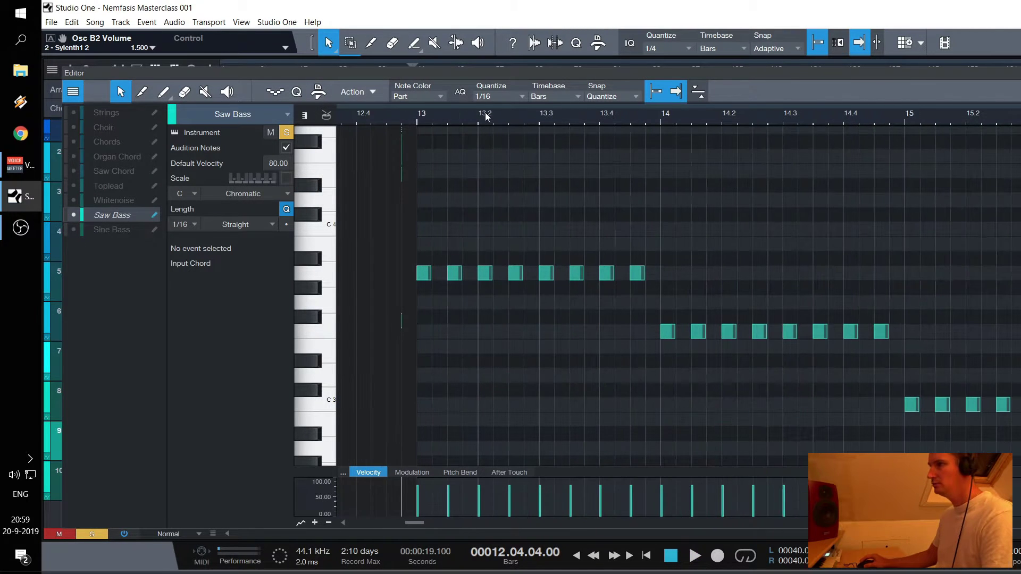
key("e")
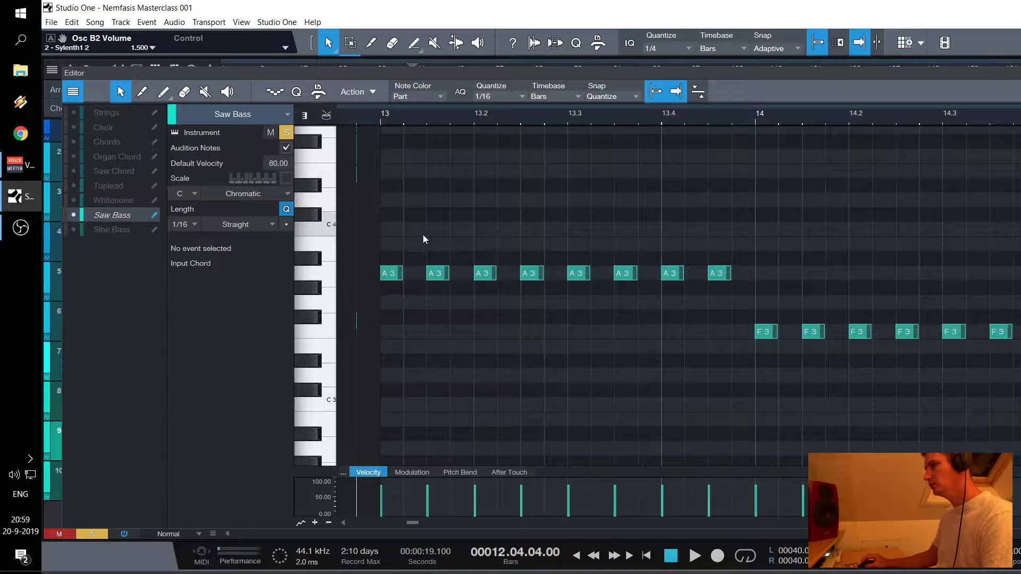
key("F2")
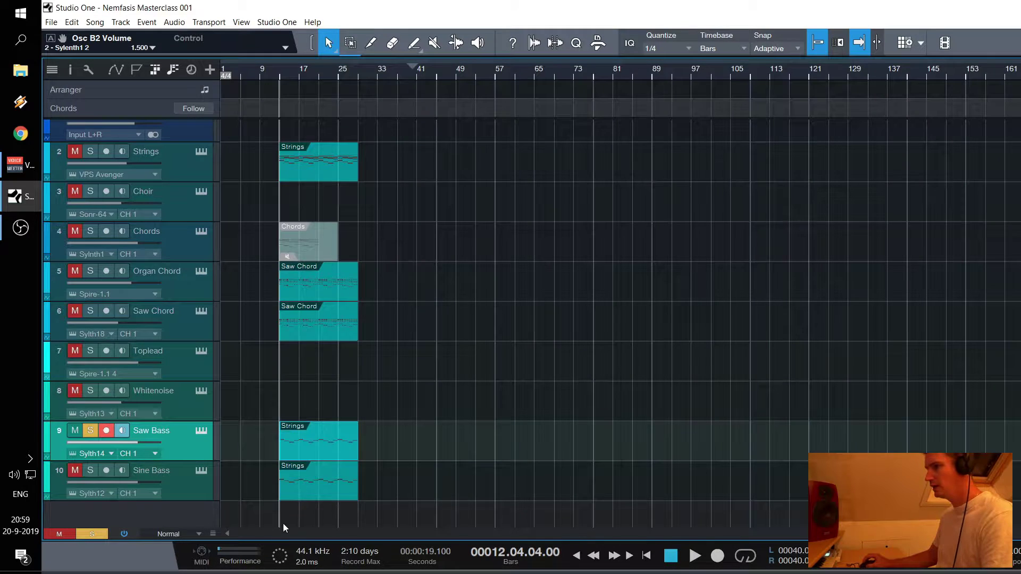
In bar 13 of the Sine Bass clip, delete the on-beat A3 notes and lengthen the four offbeat ones to two sixteenths
double_click(305, 496)
scroll(522, 110, "up", 4)
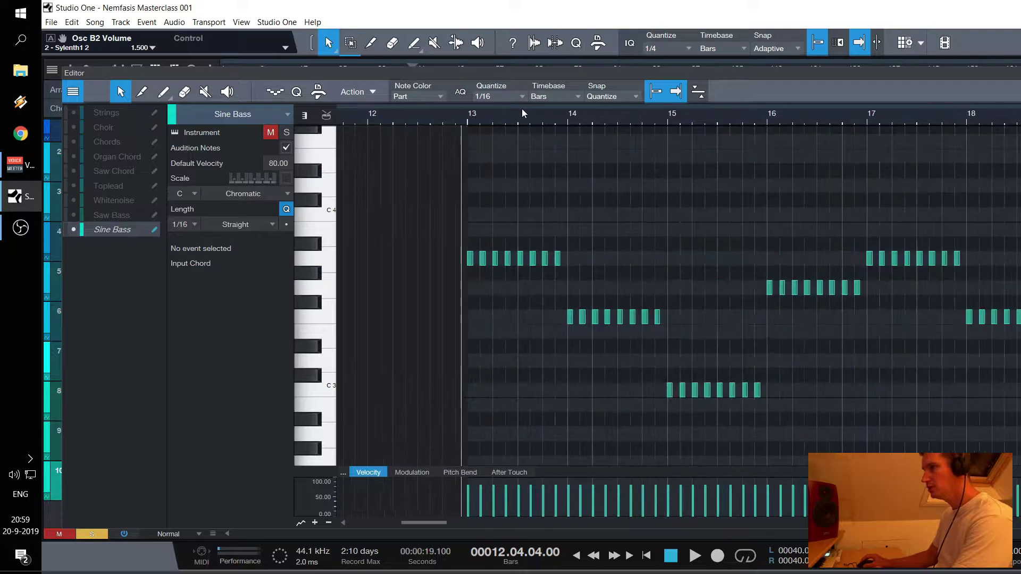
left_click(401, 258)
scroll(398, 116, "up", 1)
scroll(399, 118, "up", 2)
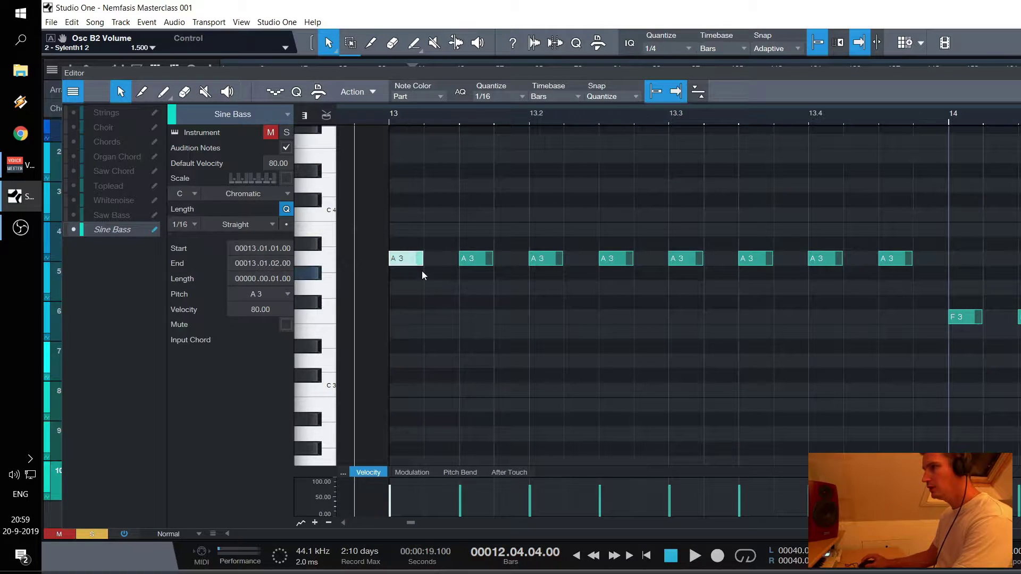
left_click_drag(477, 260, 521, 260)
left_click_drag(643, 263, 667, 259)
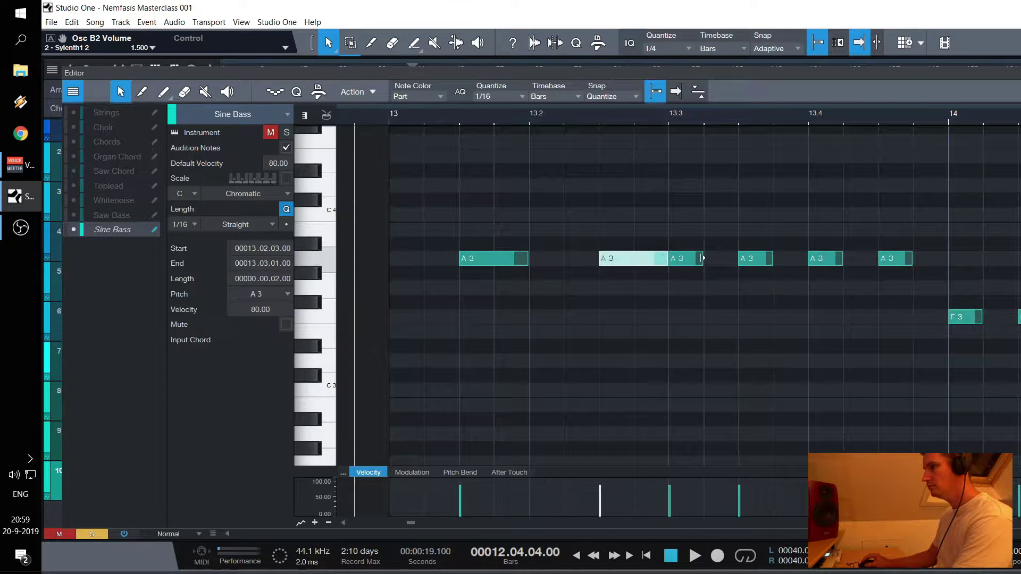
left_click_drag(770, 260, 808, 260)
left_click(839, 260)
key("Delete")
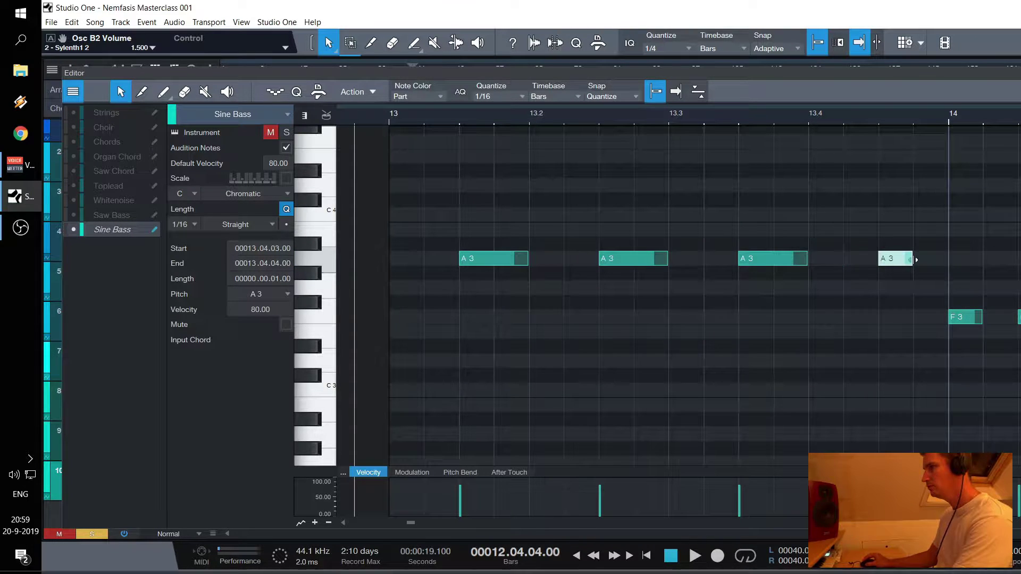
left_click_drag(910, 259, 948, 258)
Switch solo from Saw Bass to Sine Bass and audition the offbeat A3 pattern in the clip
scroll(933, 115, "down", 3)
key("space")
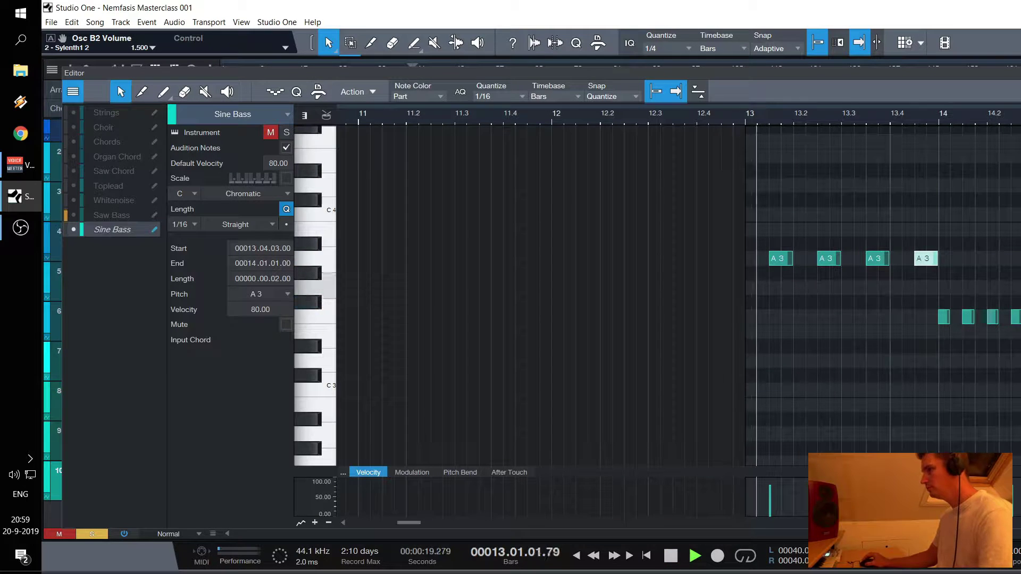
key("space")
key("F2")
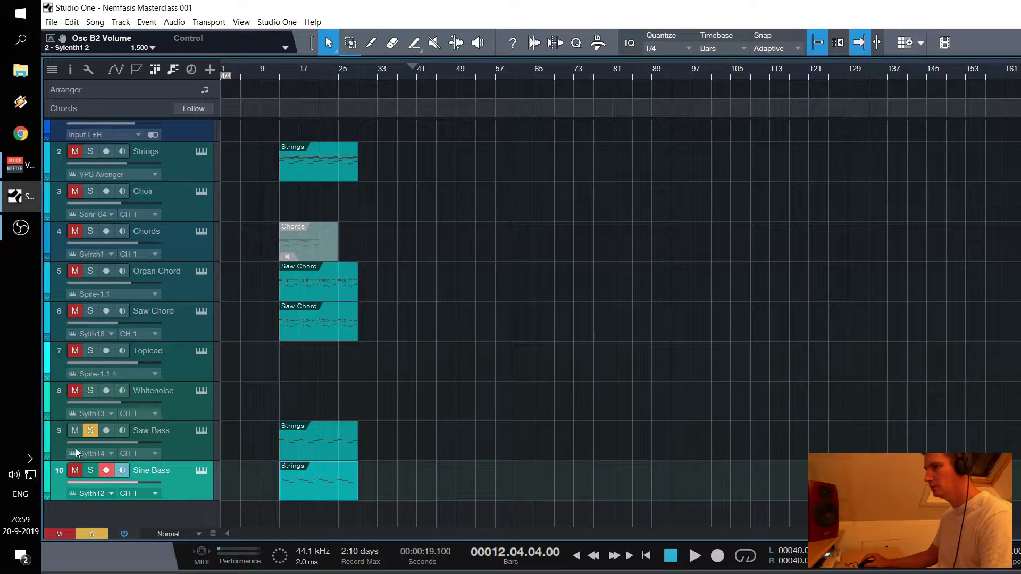
key("space")
double_click(339, 486)
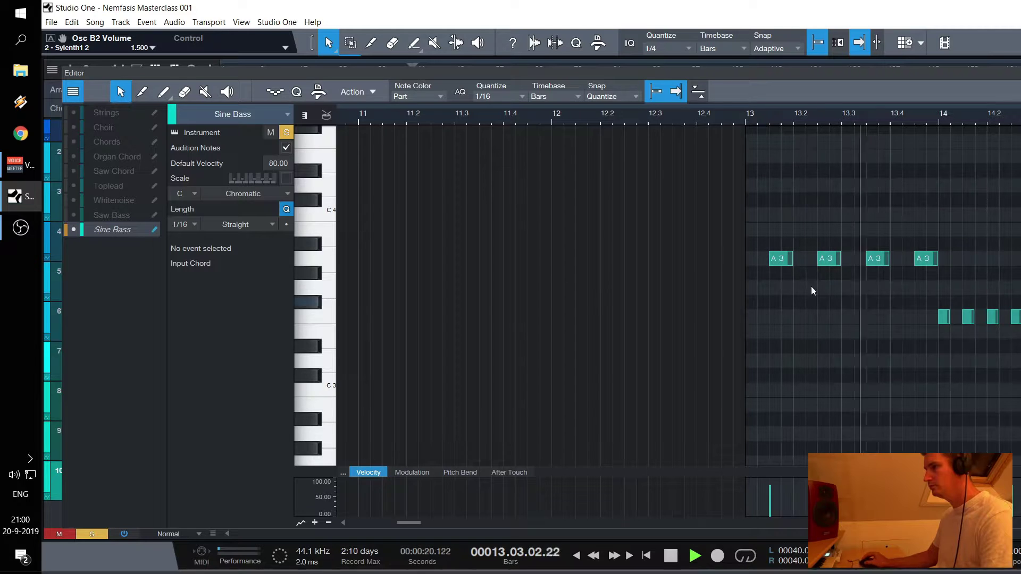
key("space")
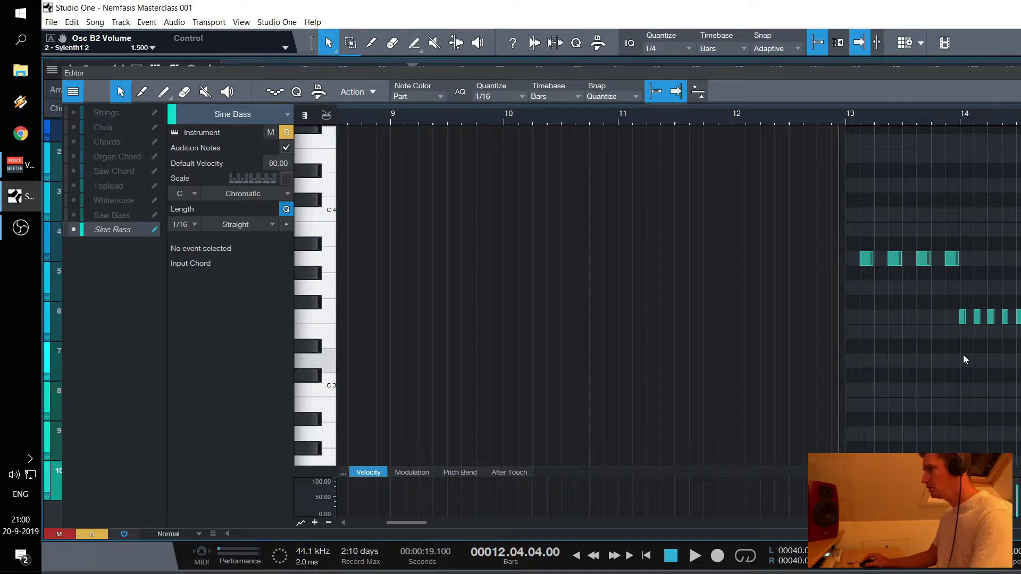
Replace the Sine Bass notes in bars 14 and 15 with copies of the offbeat pattern on F3 and C3
left_click_drag(964, 355, 1018, 314)
key("Delete")
left_click_drag(1008, 267, 839, 238)
left_click_drag(905, 264, 968, 319)
left_click(1013, 374)
left_click(1019, 362)
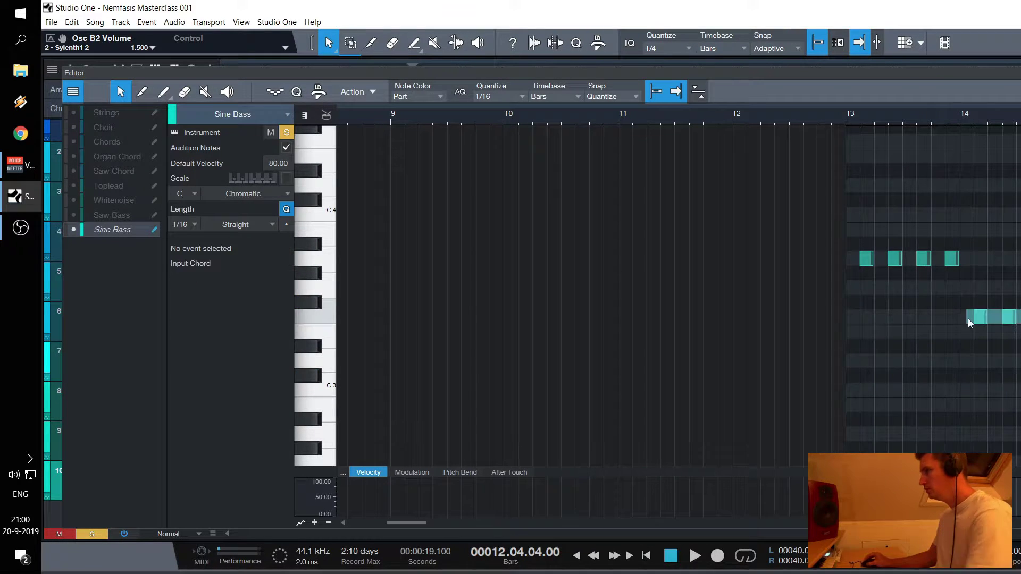
left_click(968, 323)
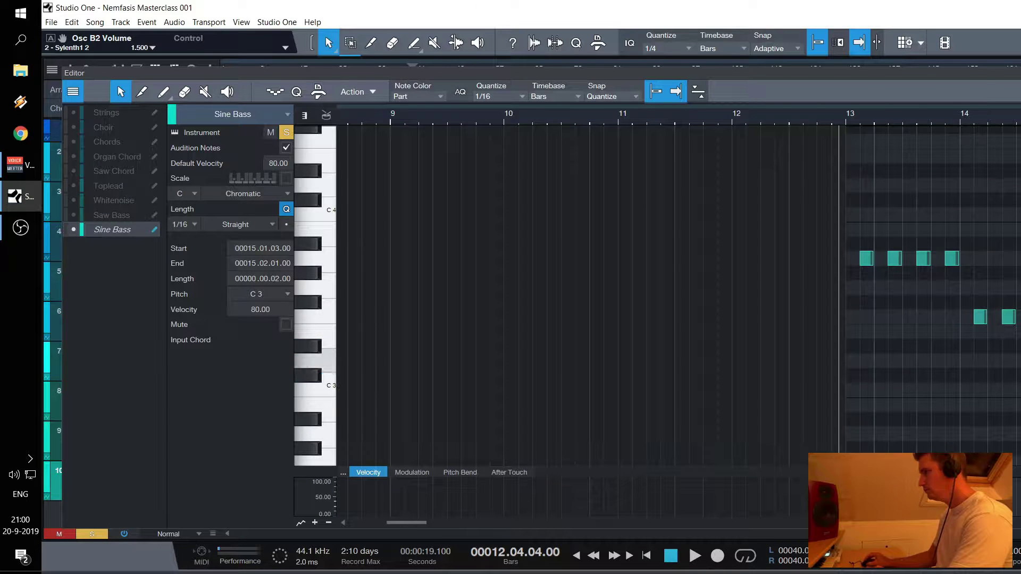
Replace the Sine Bass notes in bar 16 with a copy of the offbeat pattern on G3
left_click_drag(1020, 267, 804, 313)
key("d")
left_click_drag(975, 318, 1020, 287)
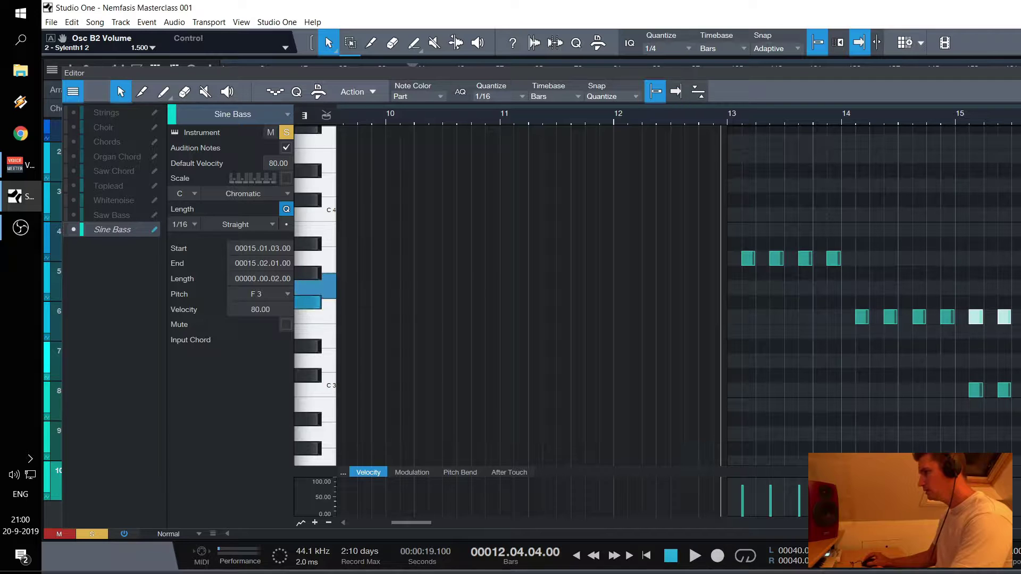
key("Delete")
Replace the Sine Bass notes from bar 17 onward with repeats of the four-bar offbeat pattern, close the editor and select the Saw Bass clip
left_click_drag(1020, 208, 1020, 279)
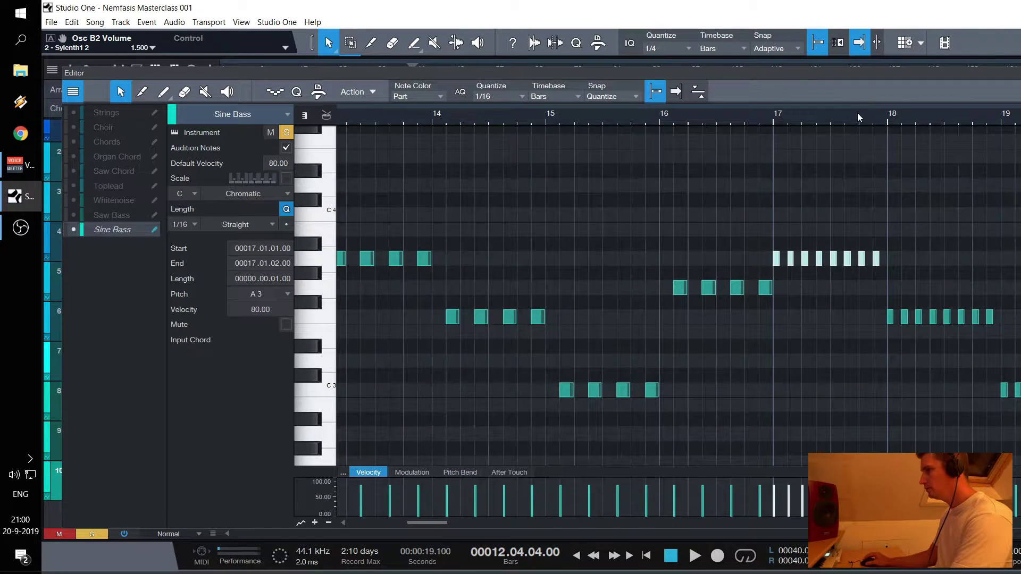
scroll(858, 117, "down", 3)
left_click_drag(808, 193, 1015, 454)
key("Delete")
left_click_drag(551, 376, 8, 211)
left_click_drag(639, 419, 489, 222)
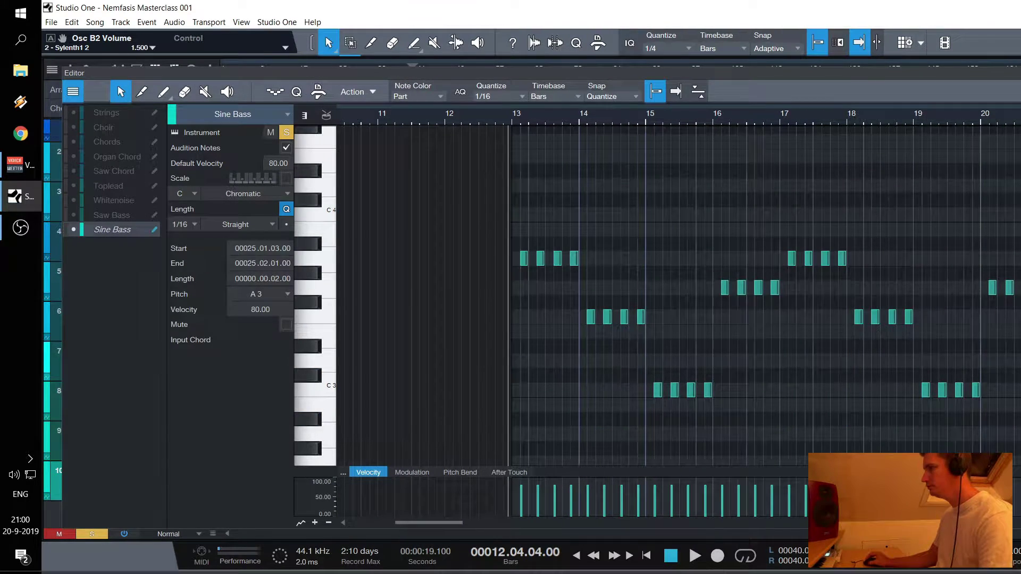
key("F2")
left_click(308, 451)
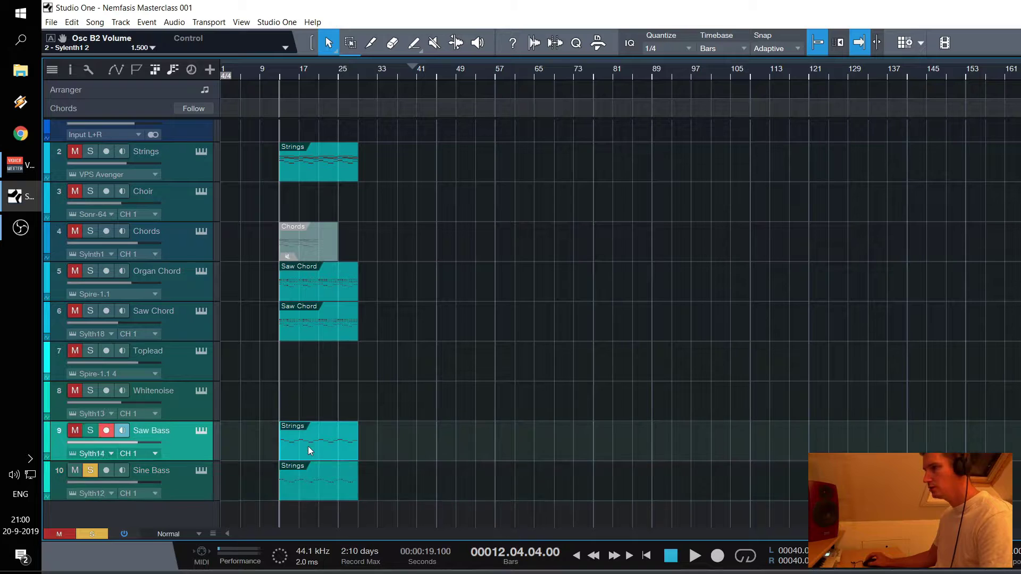
Replace the Saw Bass clip with a copy of the Sine Bass clip, solo the Saw Bass track and open the copy for note editing
key("Delete")
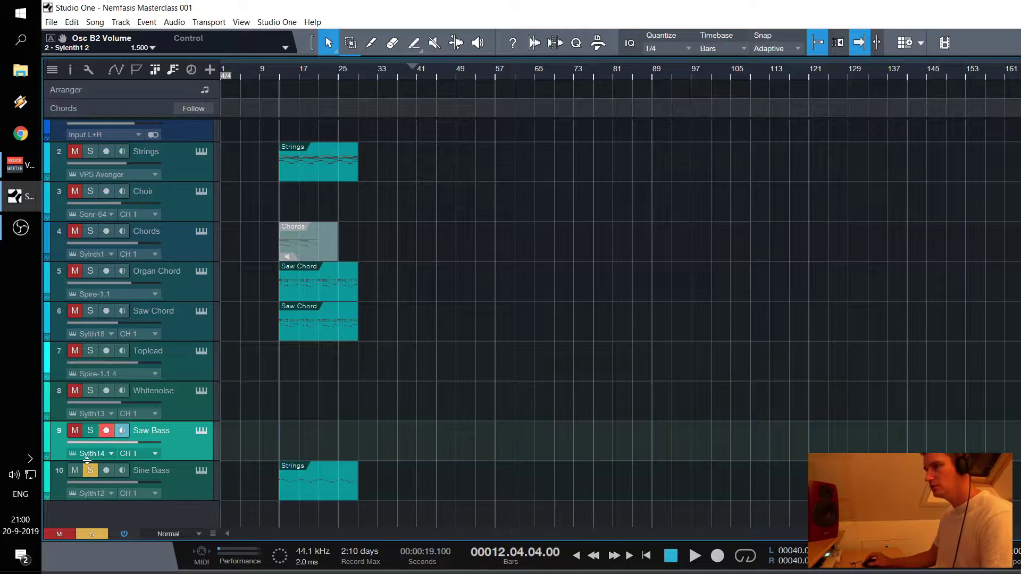
key("space")
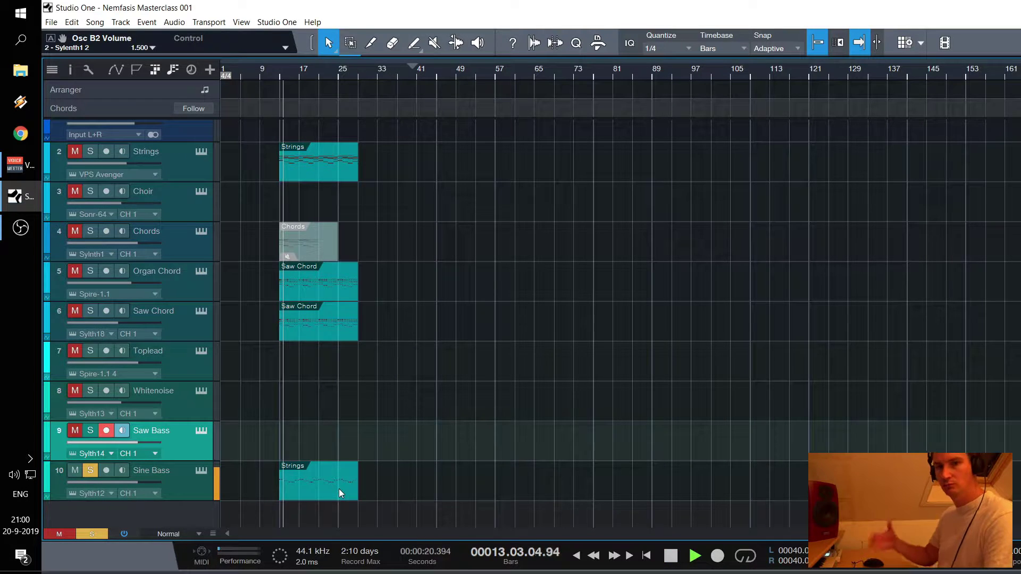
key("space")
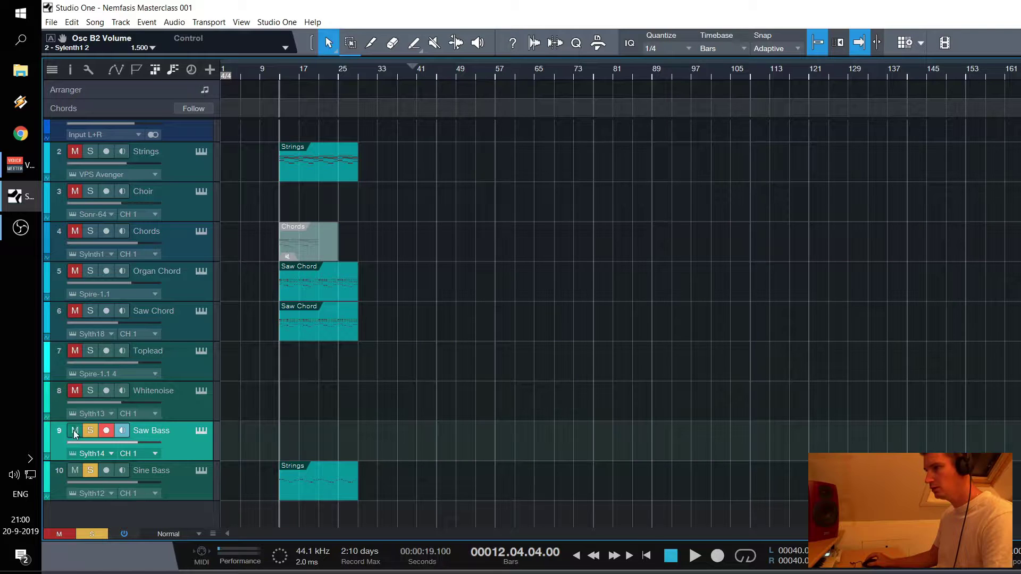
left_click_drag(318, 499, 309, 458)
double_click(310, 457)
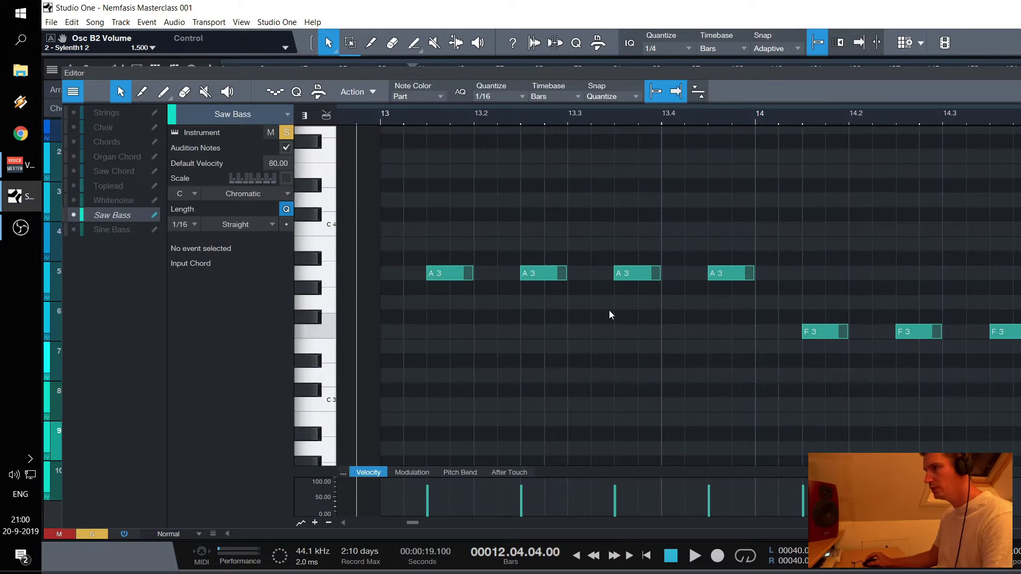
Paste a copy of all Saw Bass notes from the start of bar 13 and transpose the copies down one octave
scroll(476, 115, "down", 5)
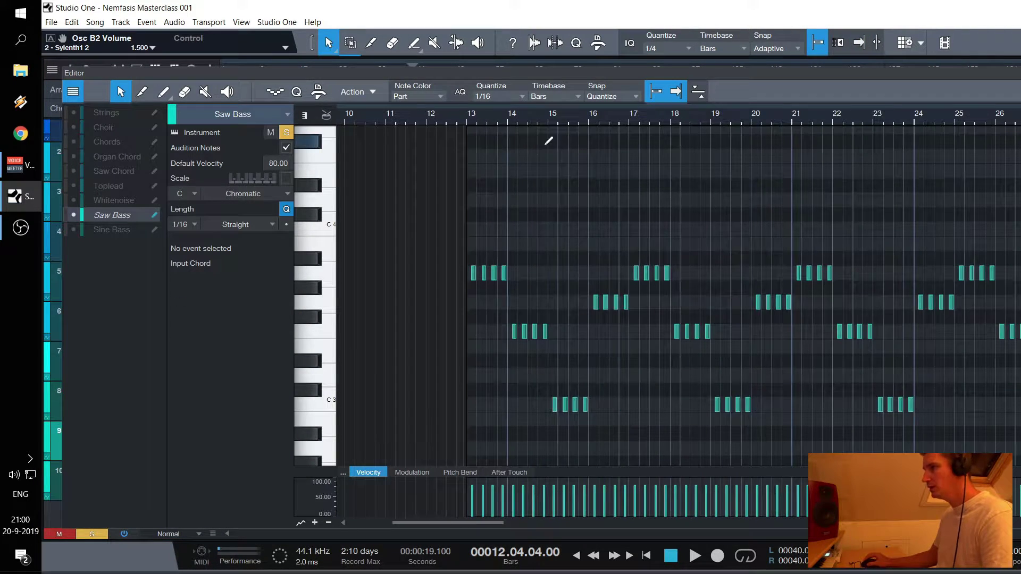
key("ctrl+a")
scroll(470, 115, "up", 6)
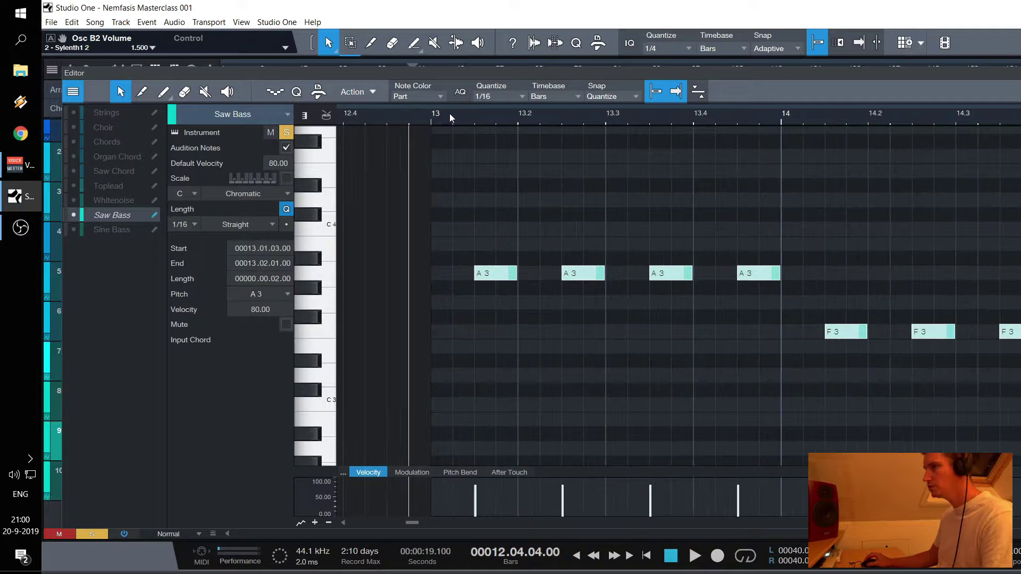
left_click(434, 115)
key("ctrl+v")
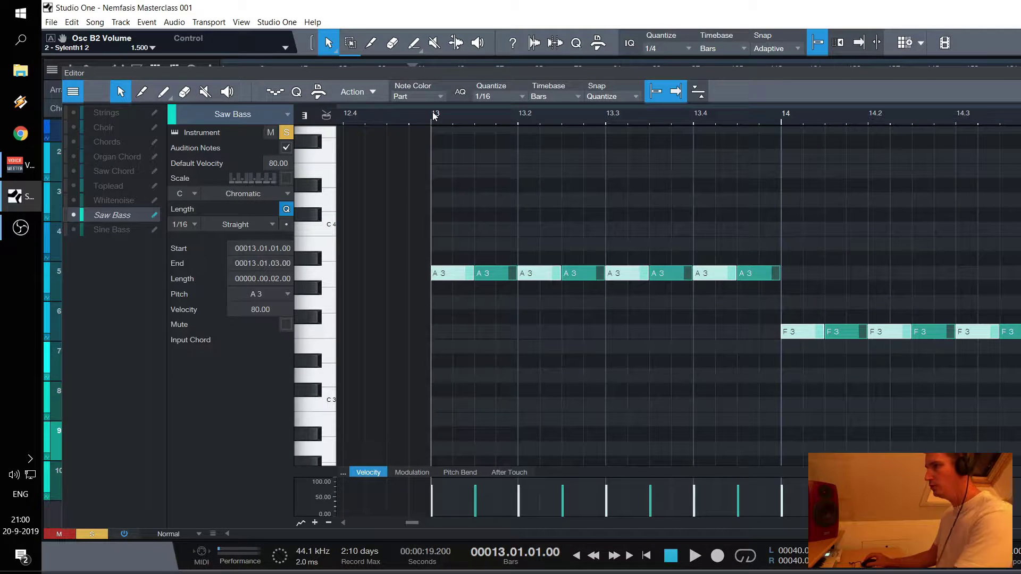
key("shift+Down")
key("space")
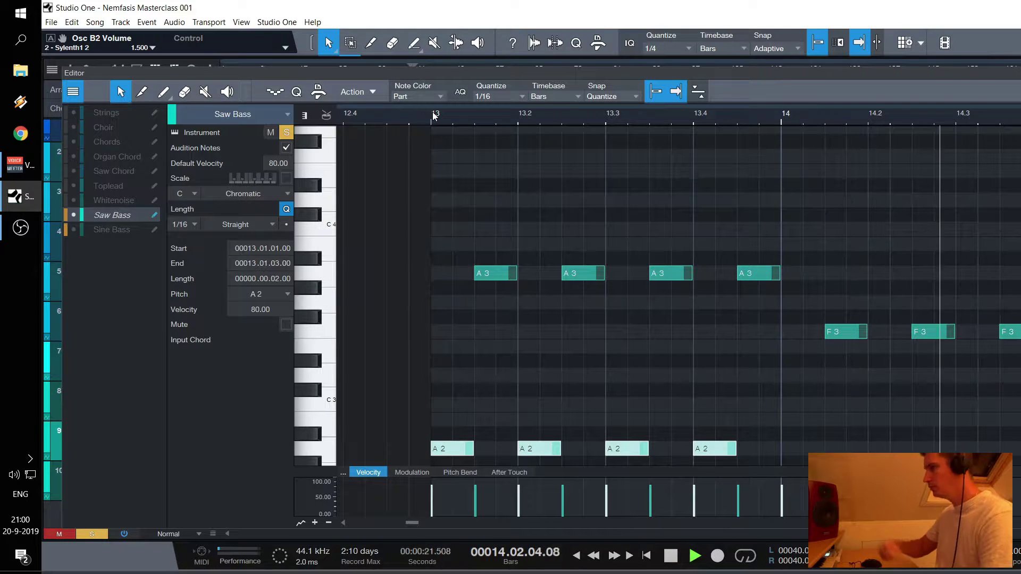
Transpose all Saw Bass notes up one octave and close the note editor
scroll(483, 117, "down", 5)
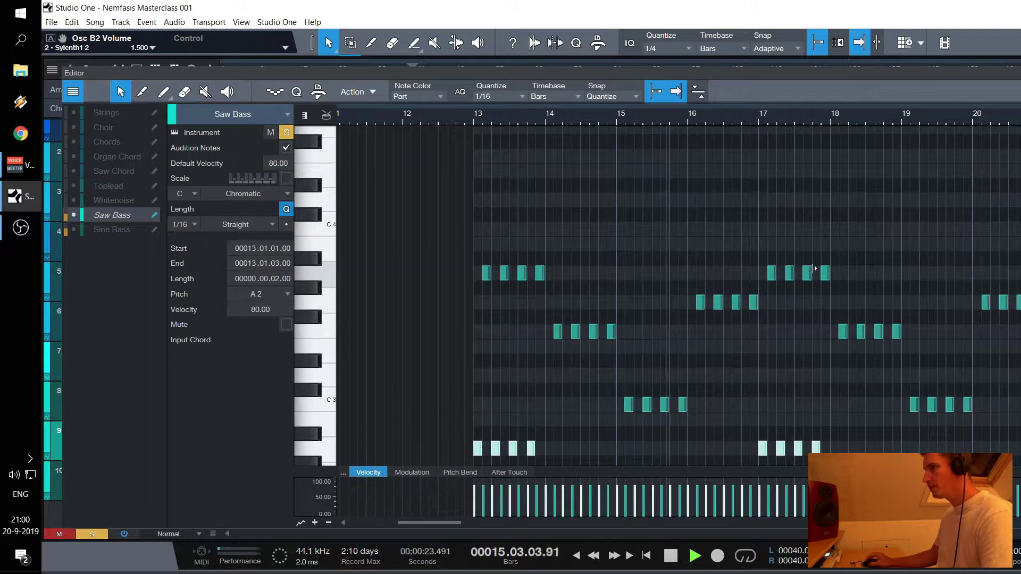
scroll(811, 268, "down", 2)
key("ctrl+a")
key("shift+Up")
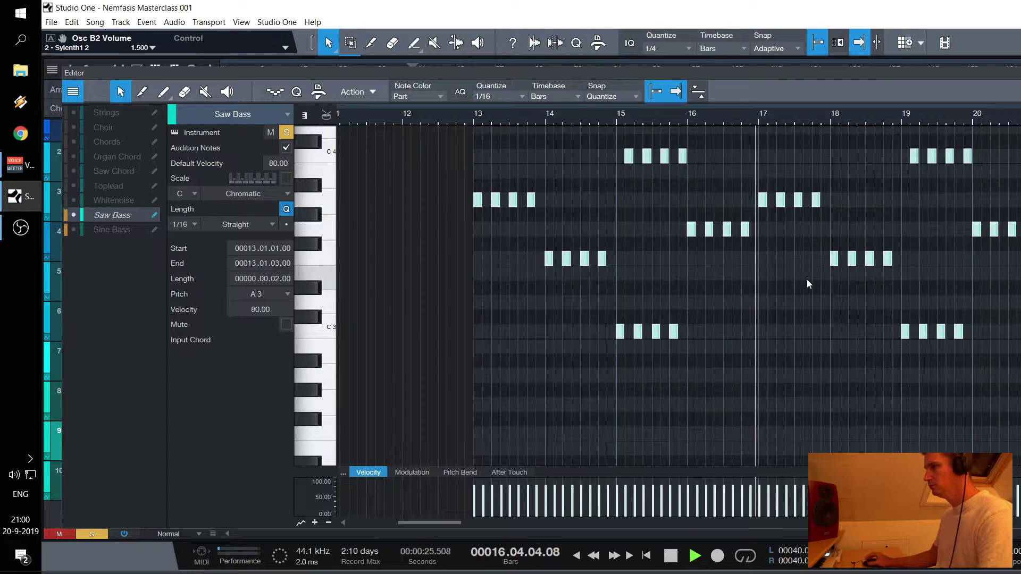
scroll(802, 290, "up", 4)
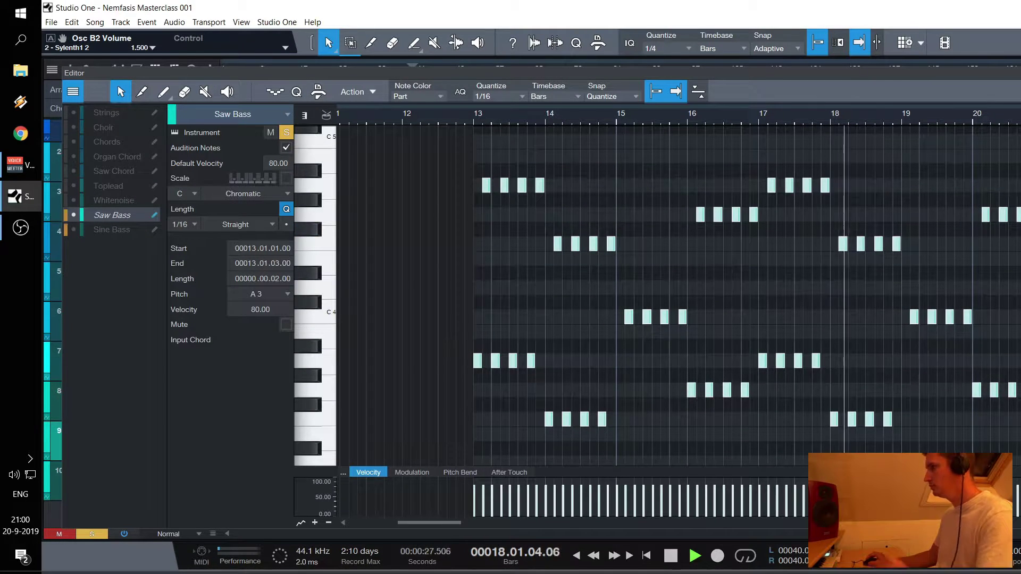
key("F2")
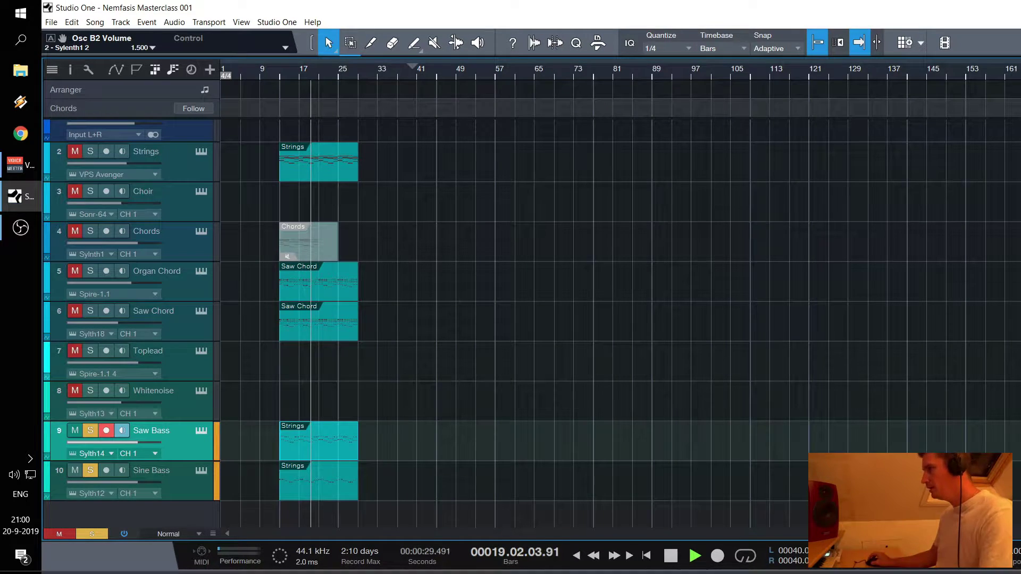
Stop playback and rename the Sylenth1 2 channel in the mixer as Sine Bass
key("space")
key("F3")
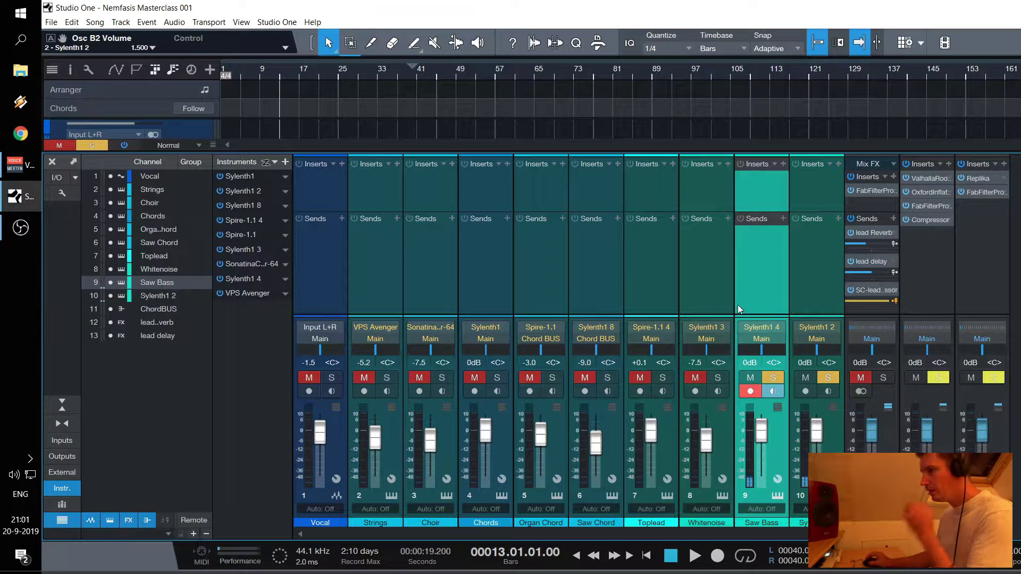
double_click(816, 523)
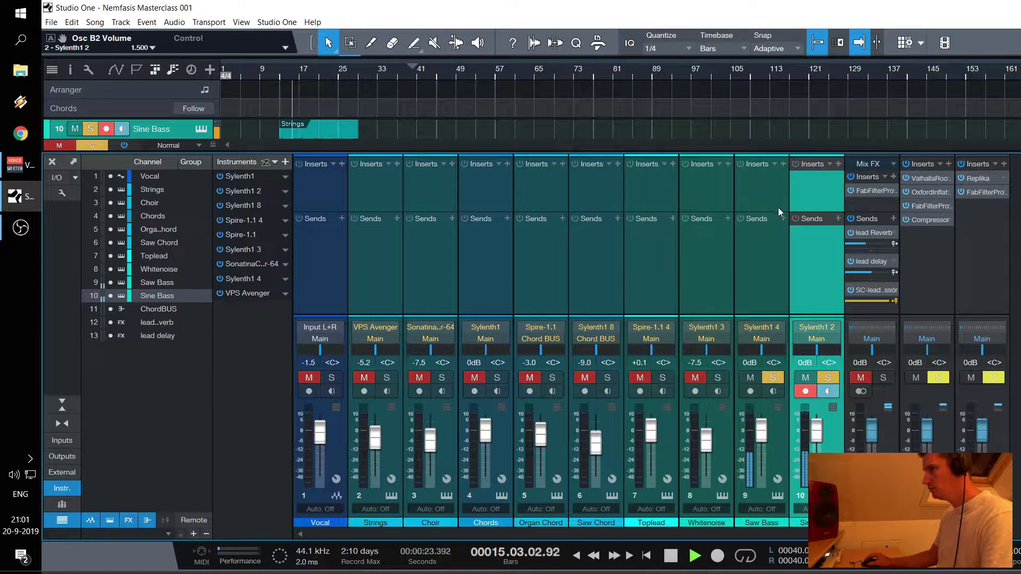
Search the effects for "fab" and insert FabFilter Pro-Q 2 on the Saw Bass channel
left_click(796, 177)
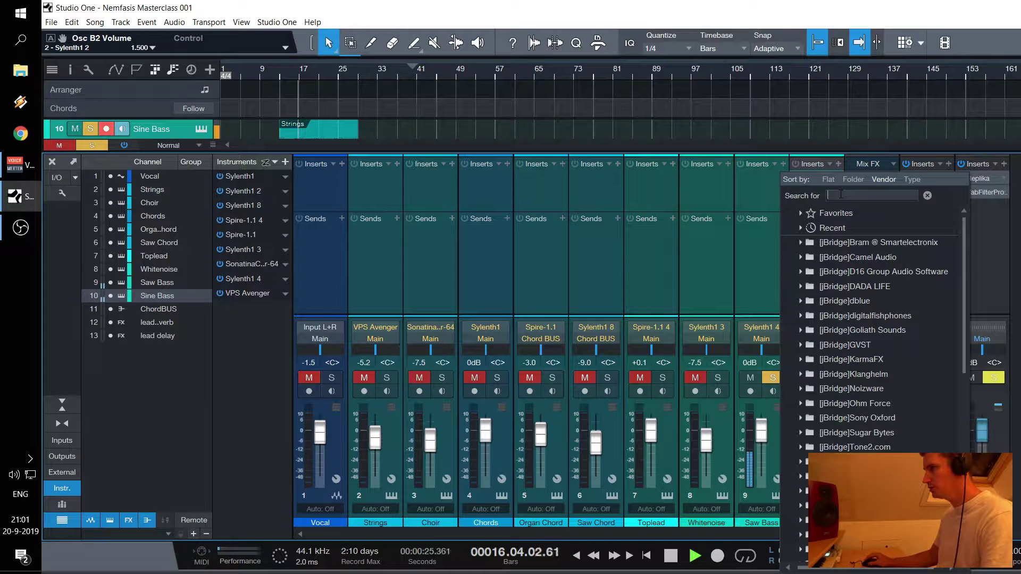
type("fabi")
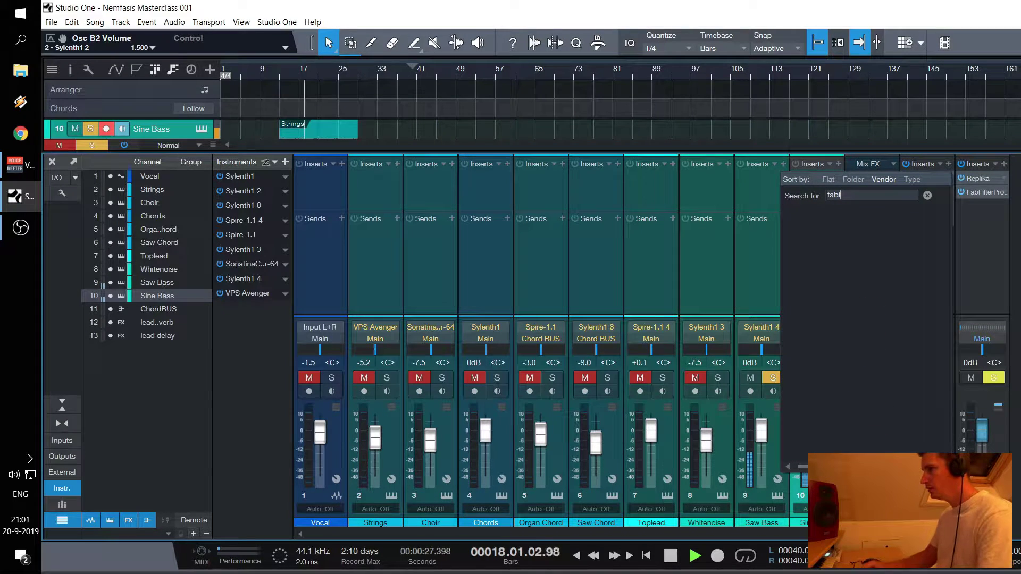
key("BackSpace")
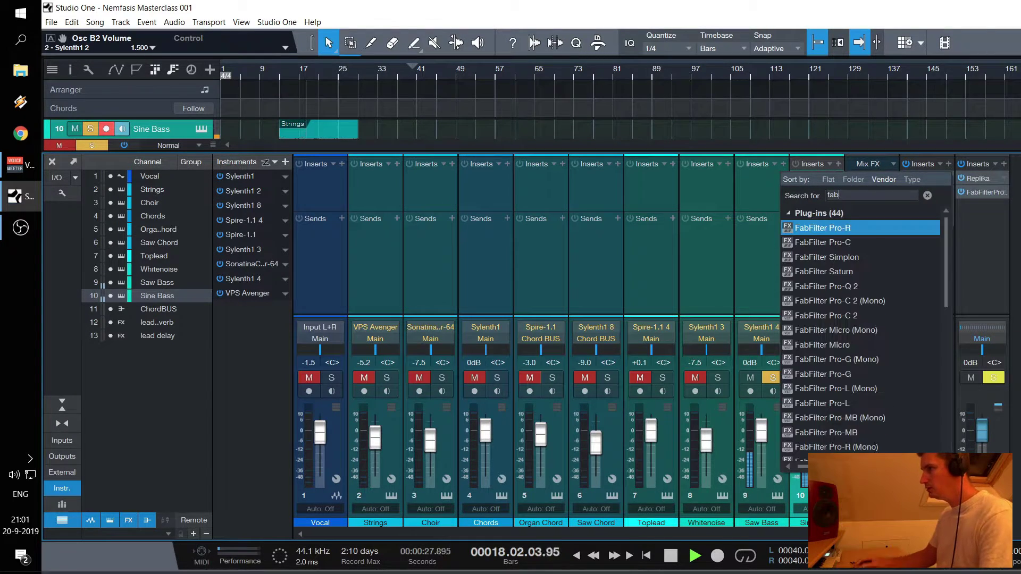
left_click(859, 287)
left_click_drag(993, 239, 527, 46)
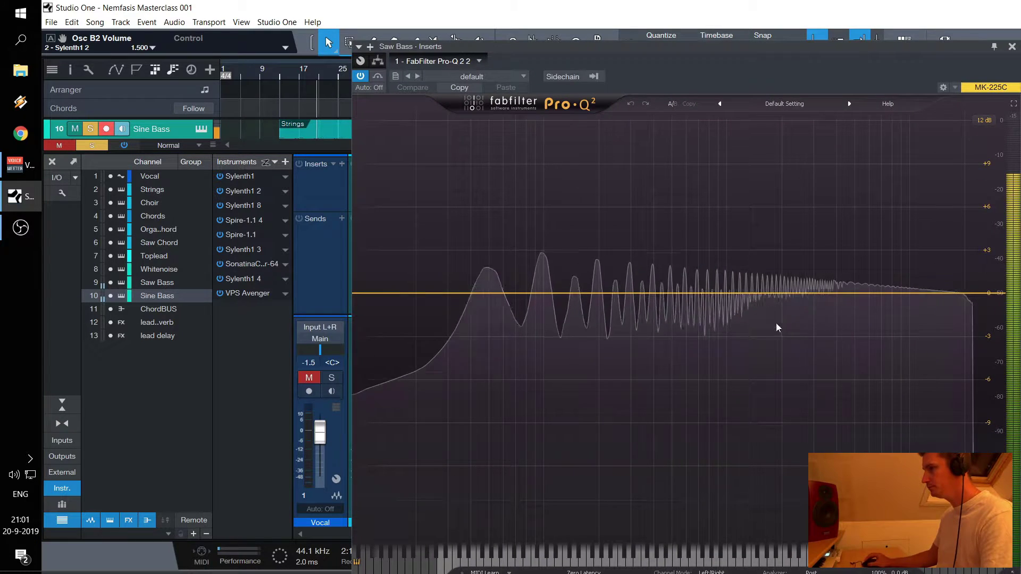
Add a High Cut band with an 18 dB/oct slope at about 2,695 Hz to the Saw Bass EQ
left_click_drag(781, 293, 781, 312)
left_click(687, 514)
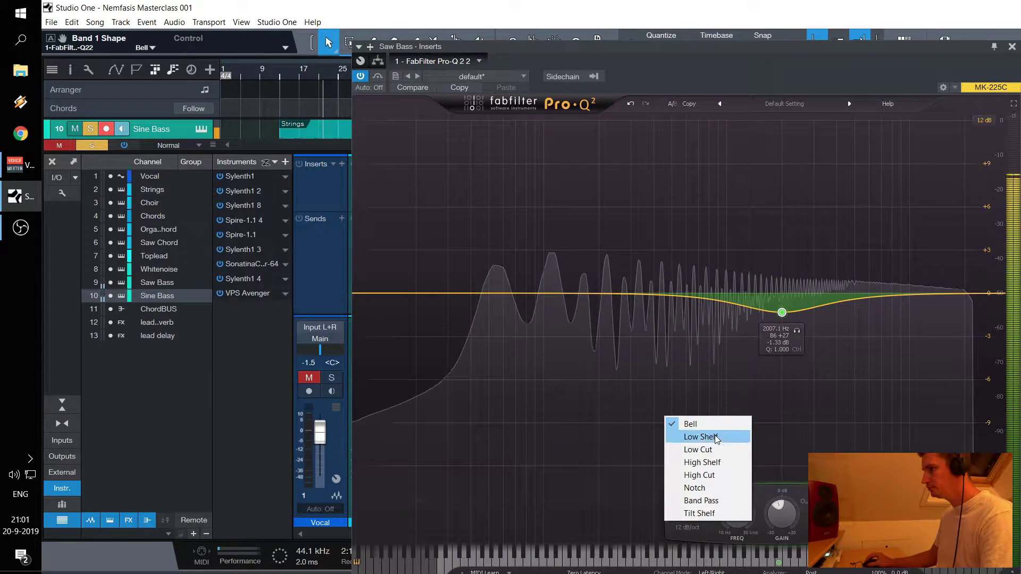
left_click(701, 461)
left_click(687, 514)
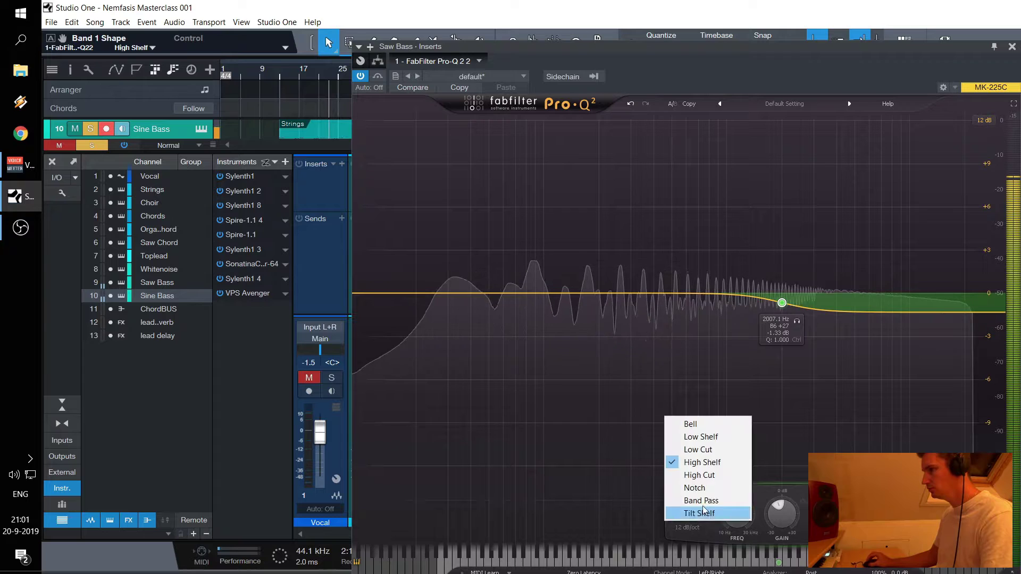
left_click(702, 474)
left_click(691, 527)
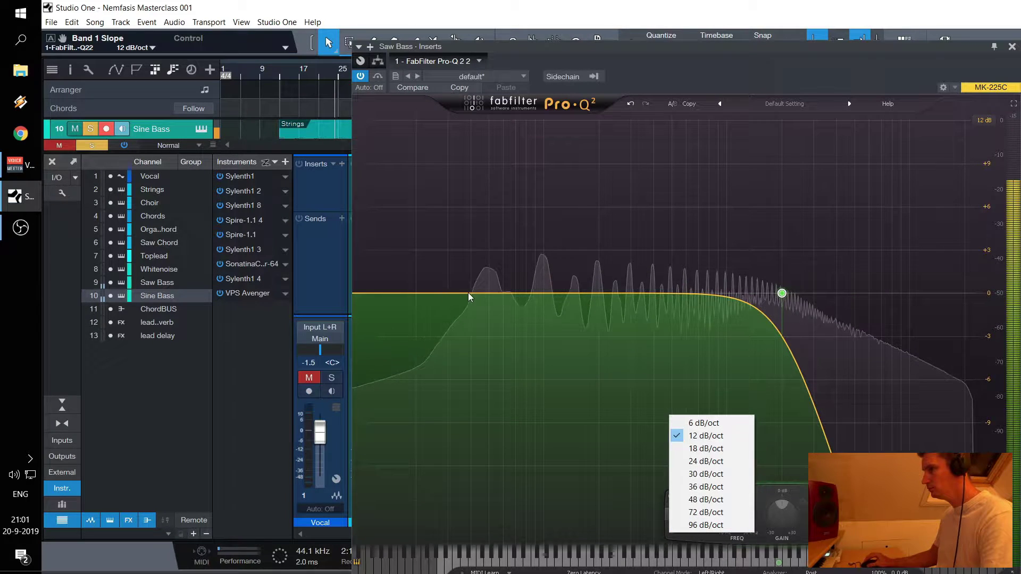
left_click(705, 449)
left_click_drag(782, 294, 805, 293)
Add a Low Cut band with a 72 dB/oct slope at about 81 Hz to the Saw Bass EQ and close the plug-in window
left_click_drag(450, 294, 454, 303)
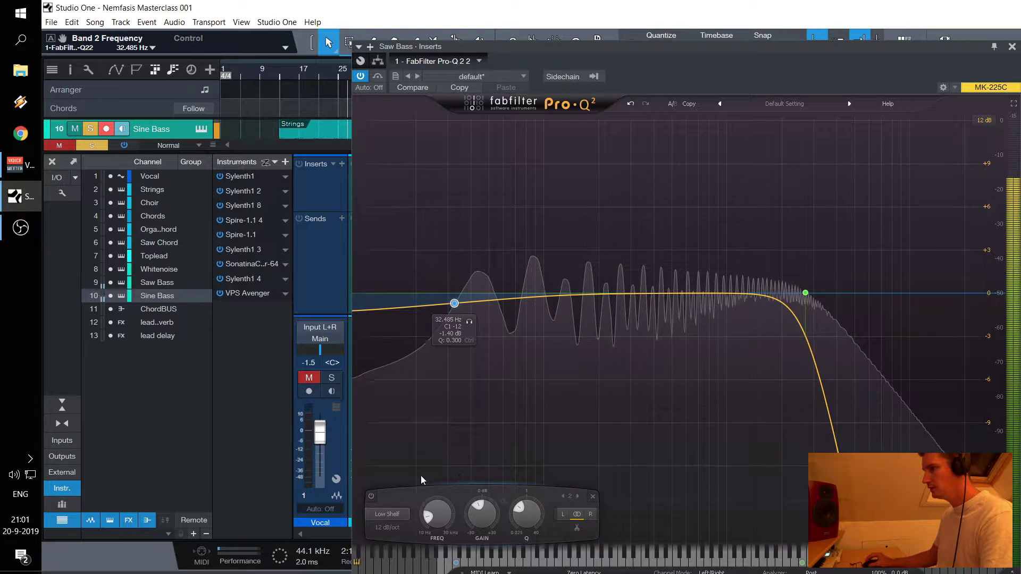
left_click(389, 514)
left_click(406, 449)
scroll(454, 434, "up", 5)
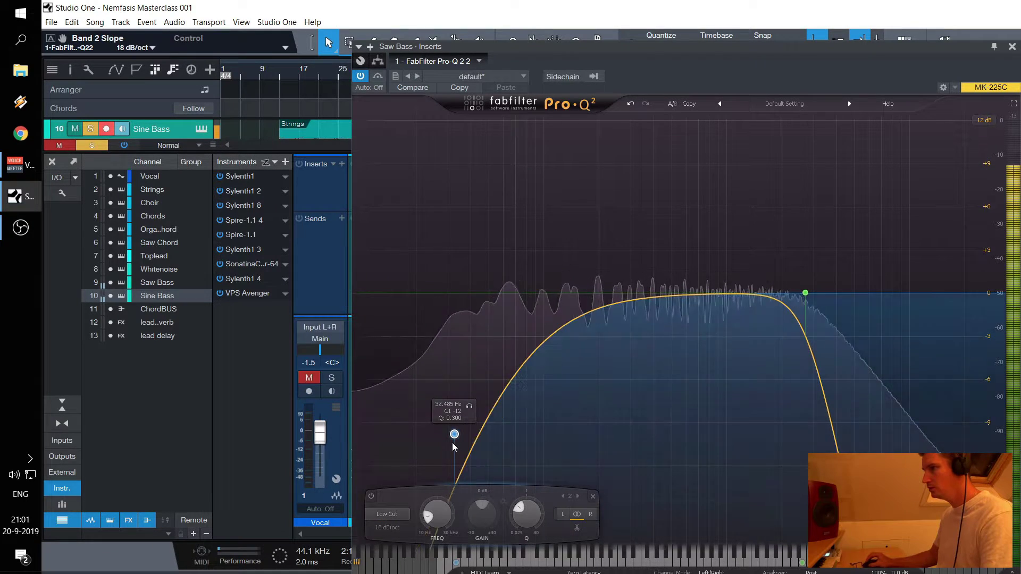
scroll(455, 435, "up", 1)
left_click_drag(456, 431, 526, 296)
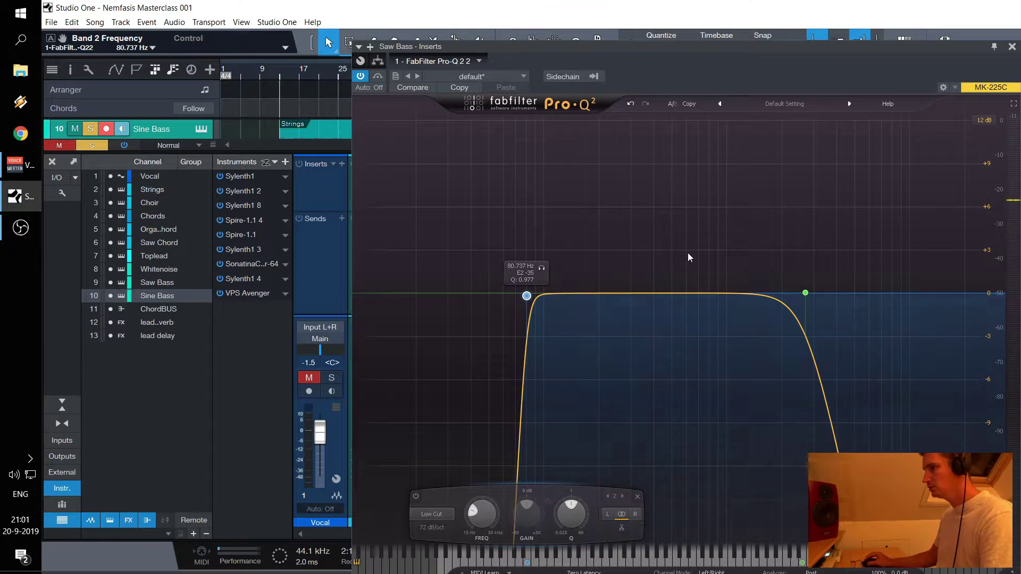
left_click(1011, 46)
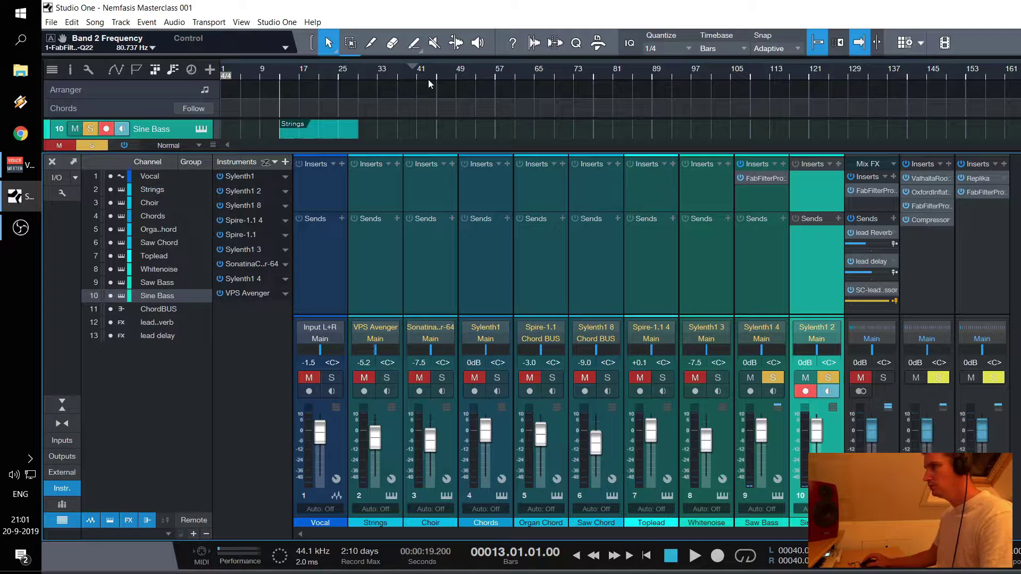
Copy the Saw Bass channel's Pro-Q 2 with its settings onto the Sine Bass channel while auditioning both basses
key("space")
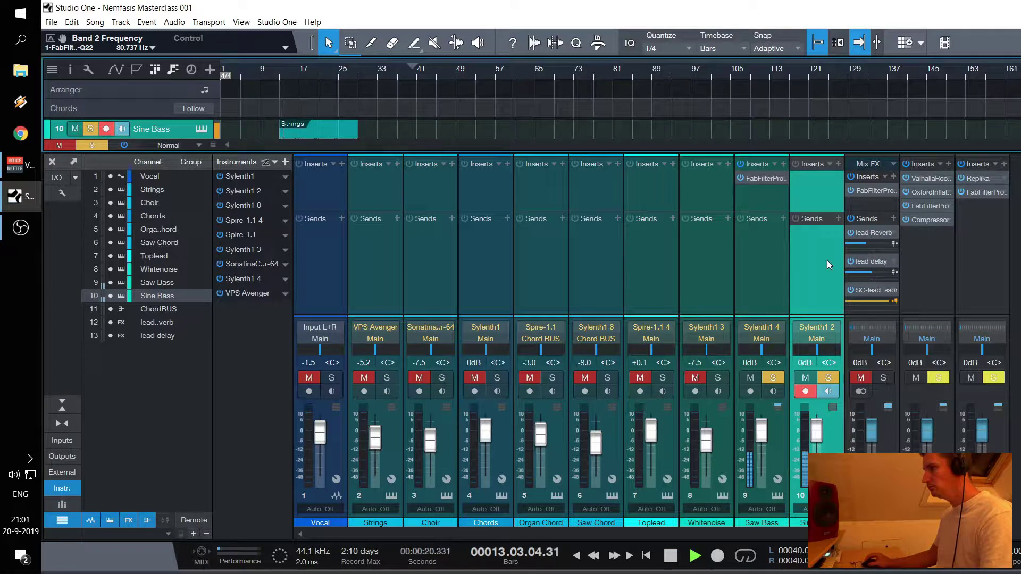
left_click_drag(757, 179, 820, 186)
left_click(526, 295)
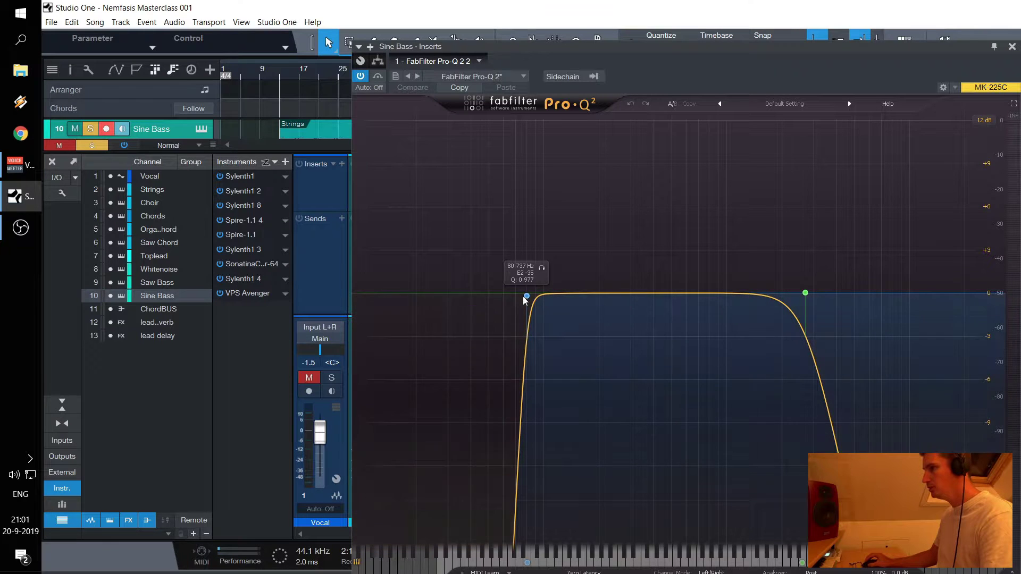
Set the Sine Bass EQ's high cut frequency to 250 Hz and its low cut to about 20 Hz
left_click(806, 292)
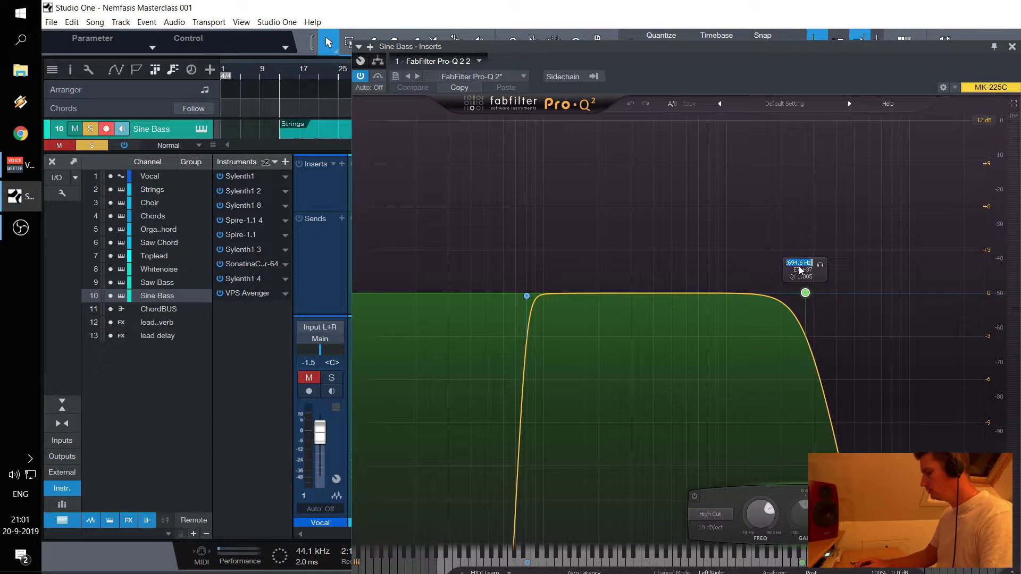
type("250")
key("Return")
left_click(525, 296)
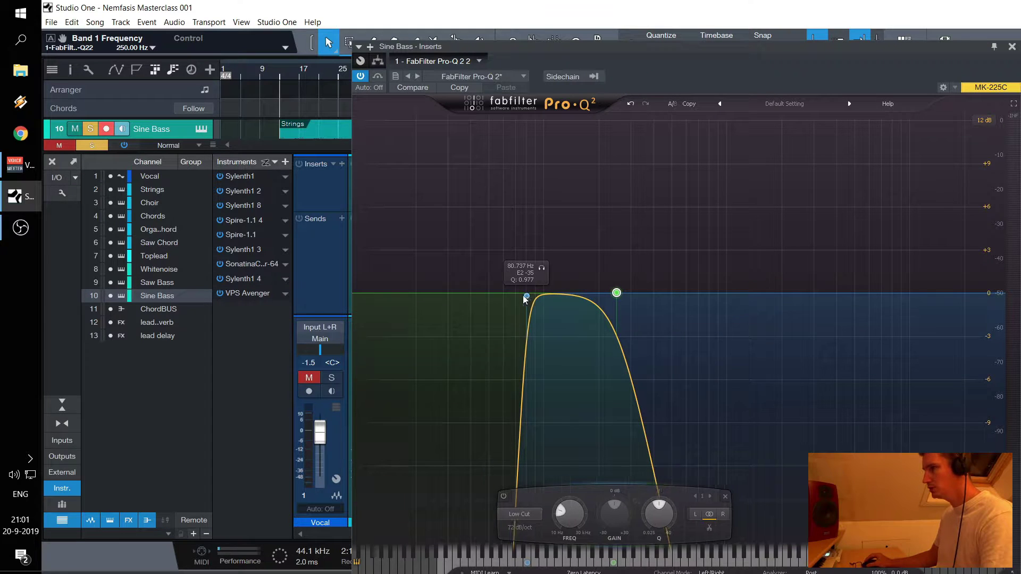
left_click_drag(524, 300, 416, 295)
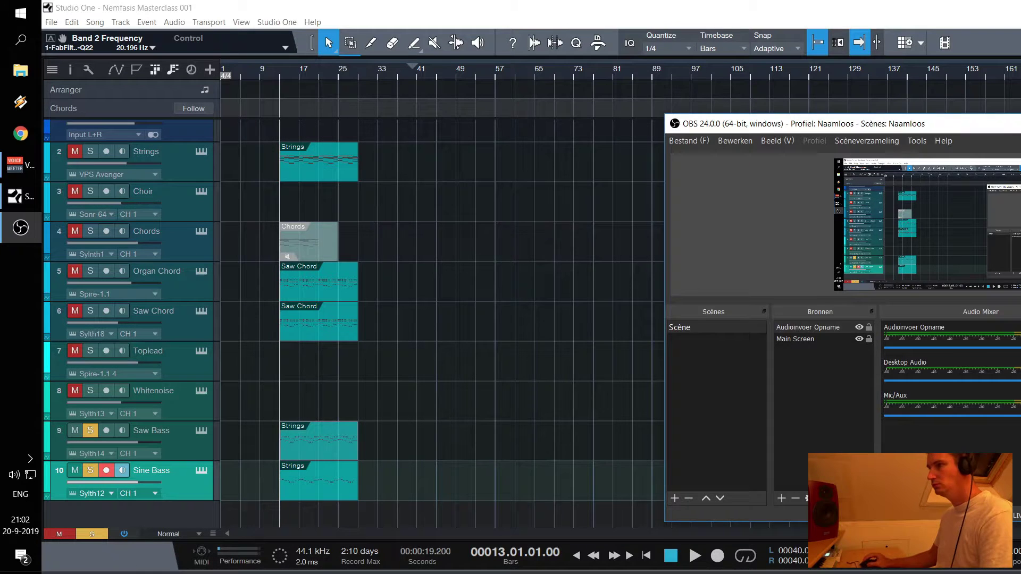
Play from bar 13 and solo the Strings and Organ Chord tracks alongside the two soloed basses
key("super+Down")
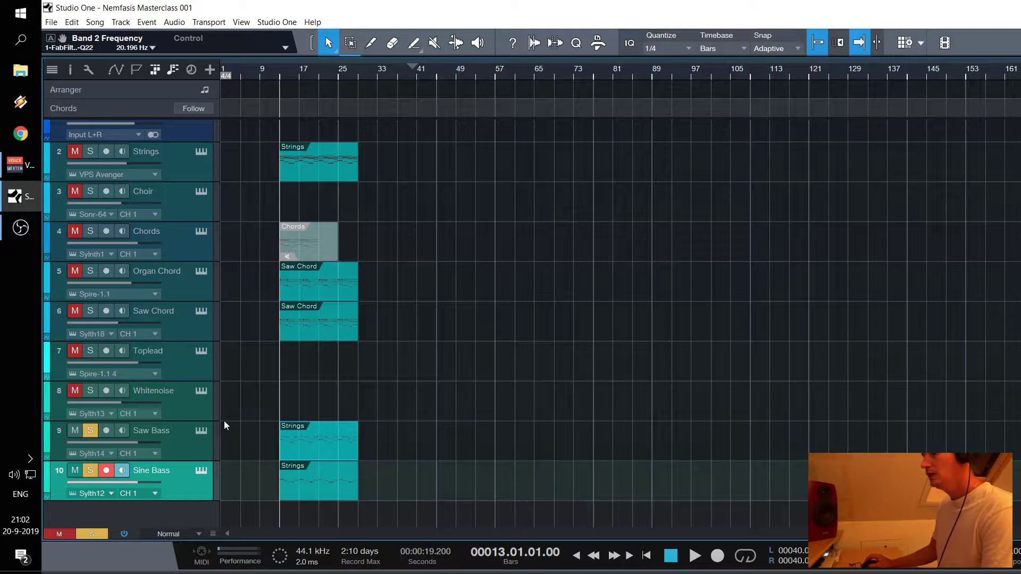
key("space")
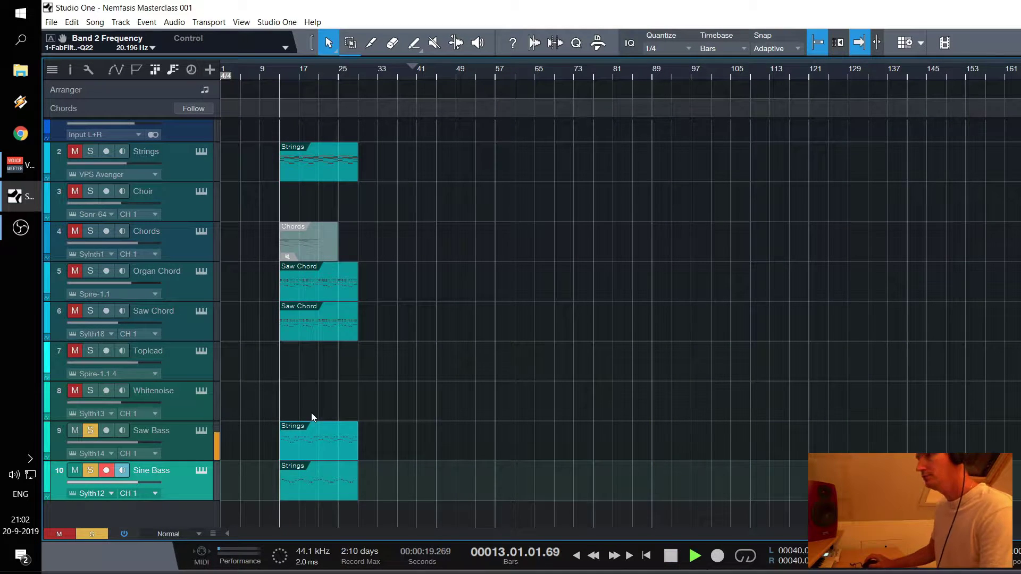
left_click(92, 151)
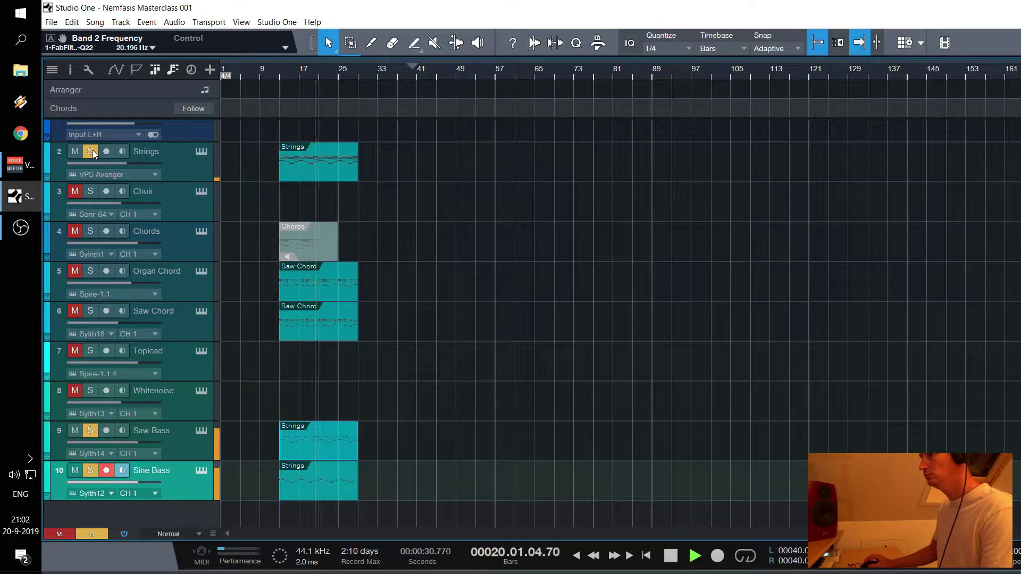
left_click(90, 271)
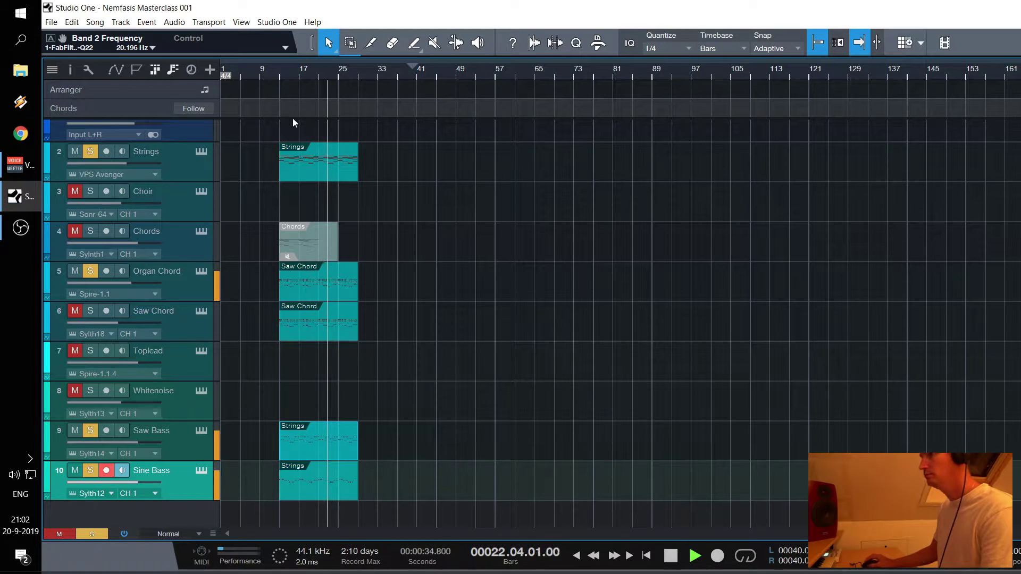
Set the loop range to the Strings part, from bar 13 to bar 29, and turn looping on
right_click(295, 173)
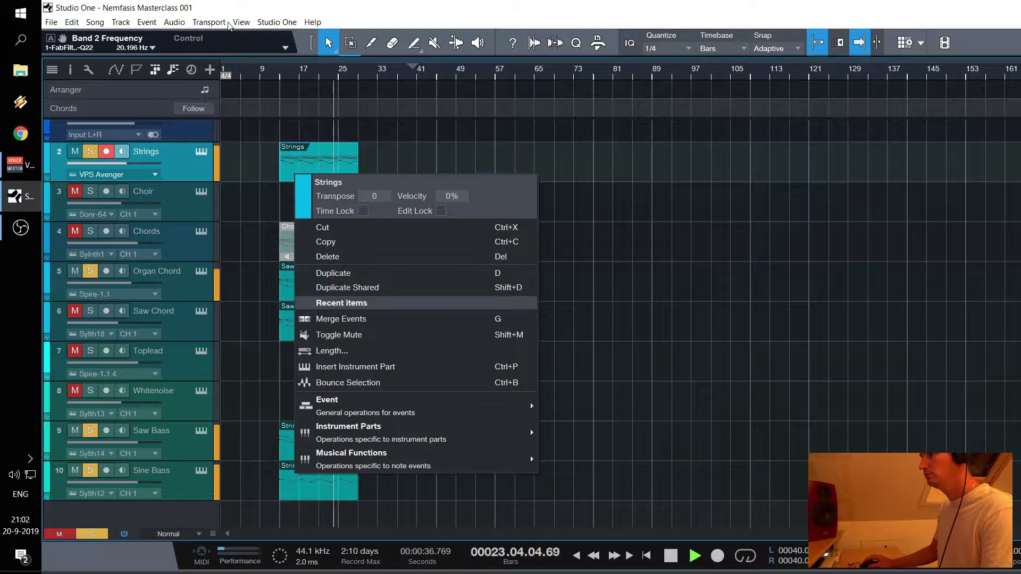
left_click(227, 24)
left_click(220, 22)
left_click(258, 121)
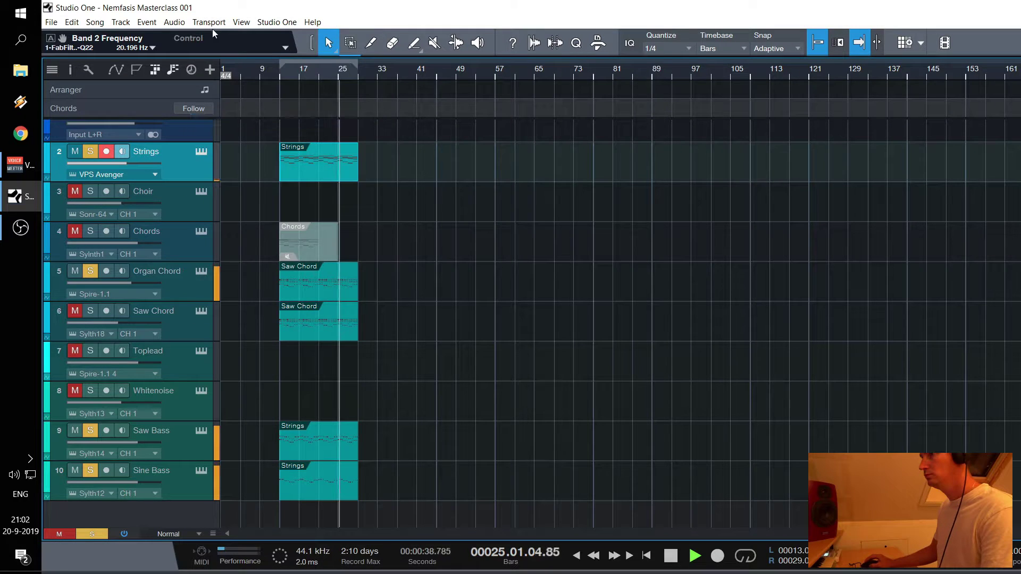
left_click(212, 24)
left_click(237, 104)
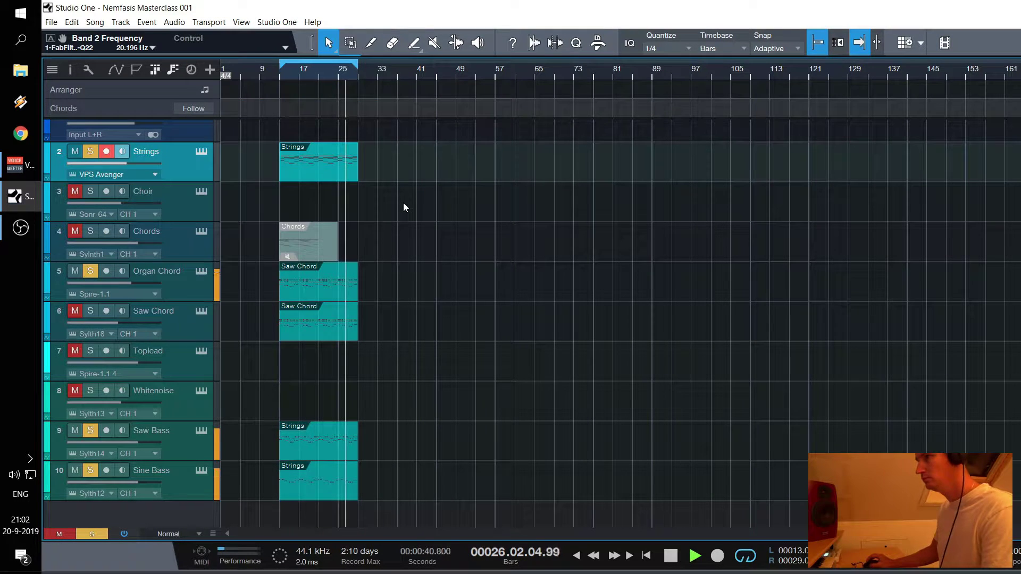
Add the Saw Chord track to the soloed layers for a listen, clear all solos and stop playback
left_click(90, 311)
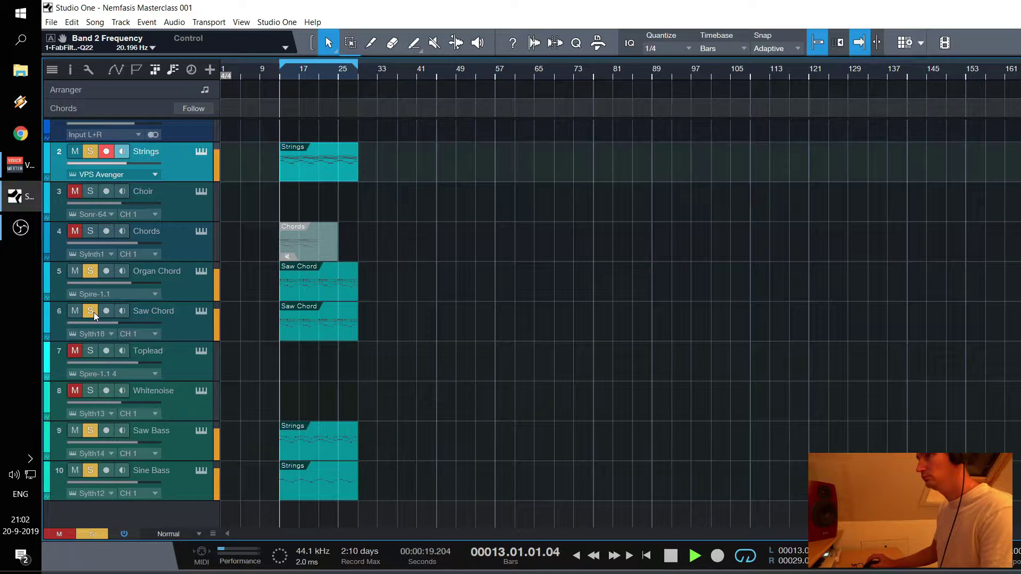
left_click(87, 532)
key("space")
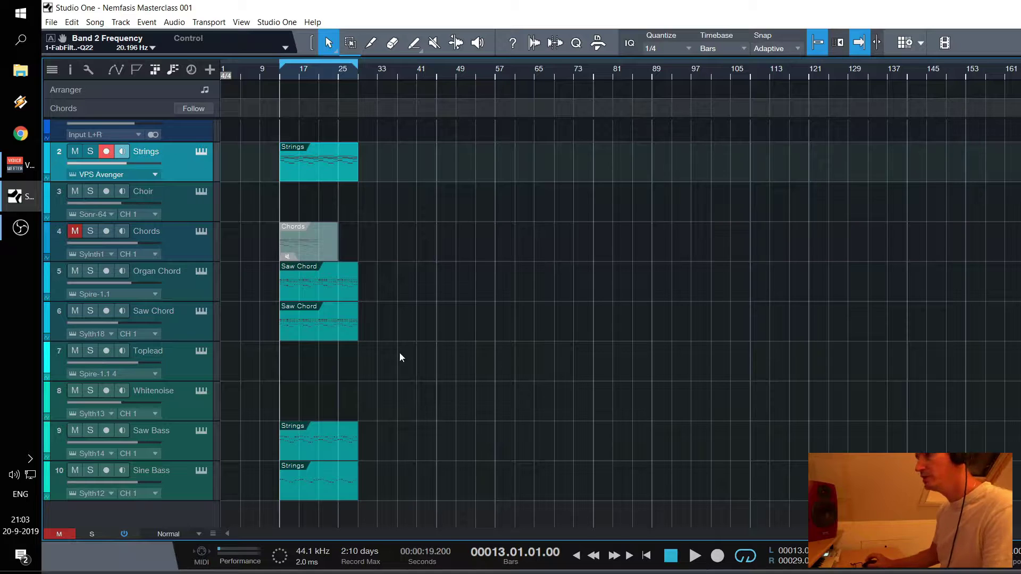
Select the Saw Chord track and audition the chord, strings and bass layers together from bar 13
scroll(400, 352, "up", 1)
scroll(391, 346, "down", 1)
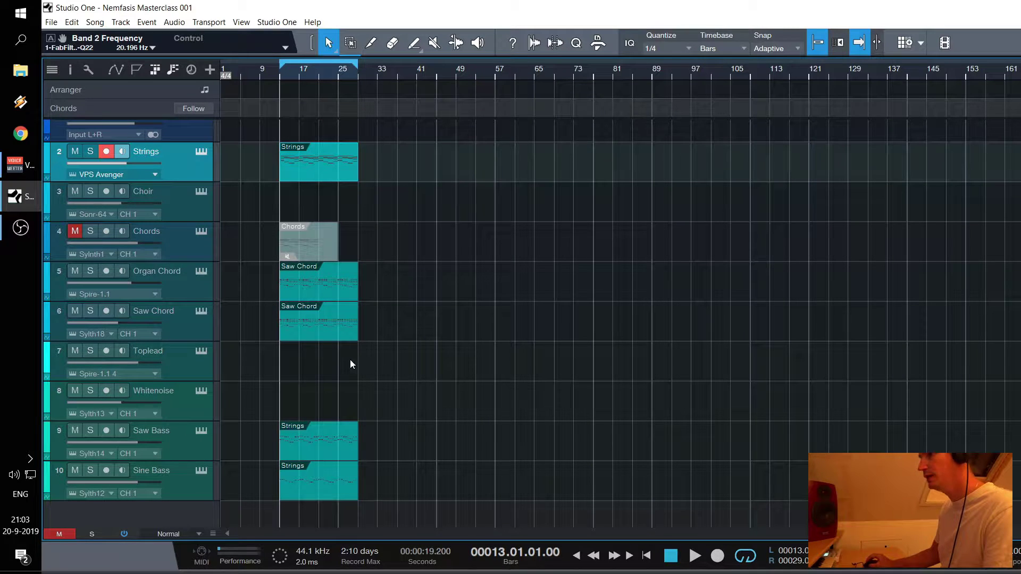
left_click(182, 323)
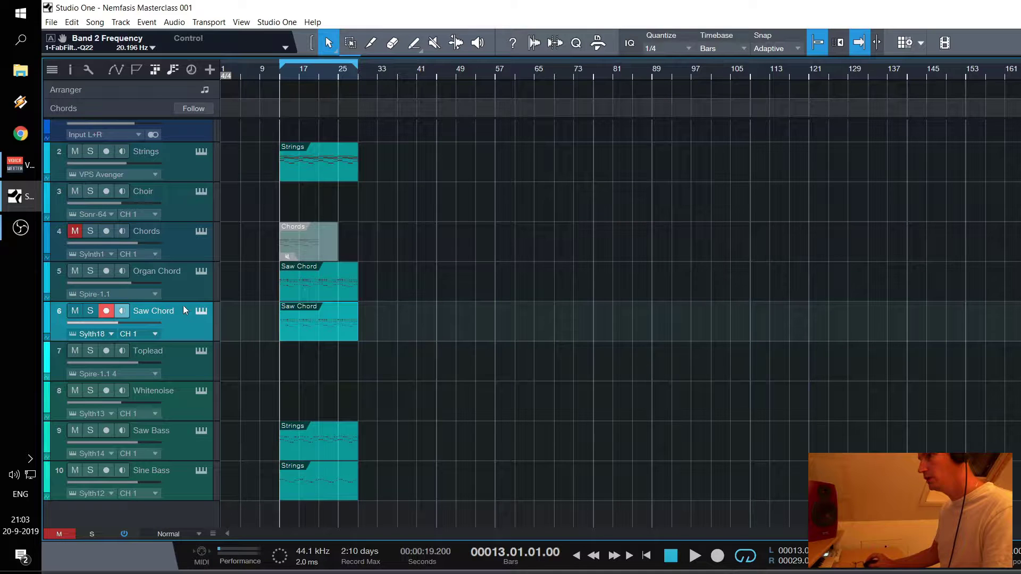
key("space")
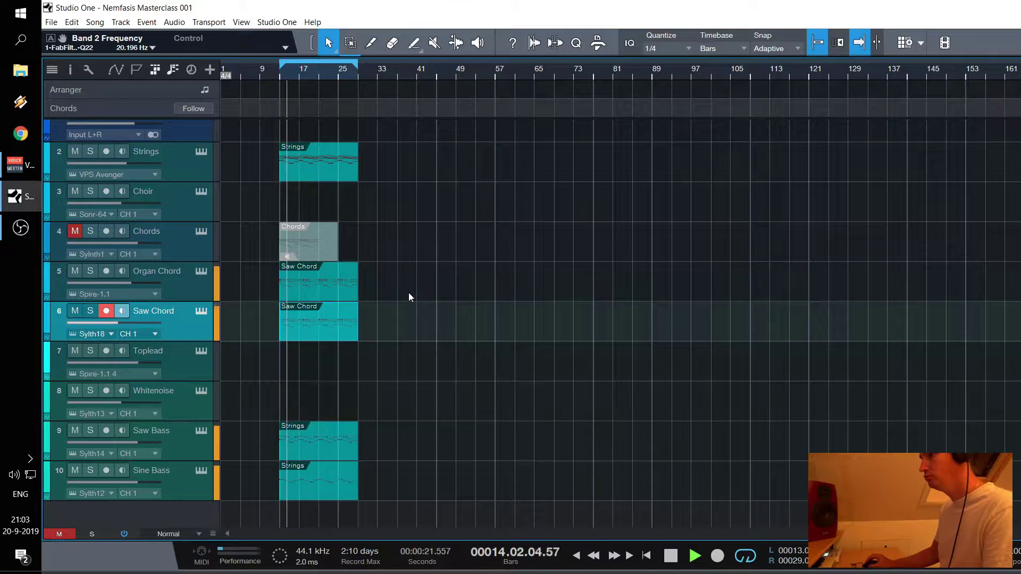
key("space")
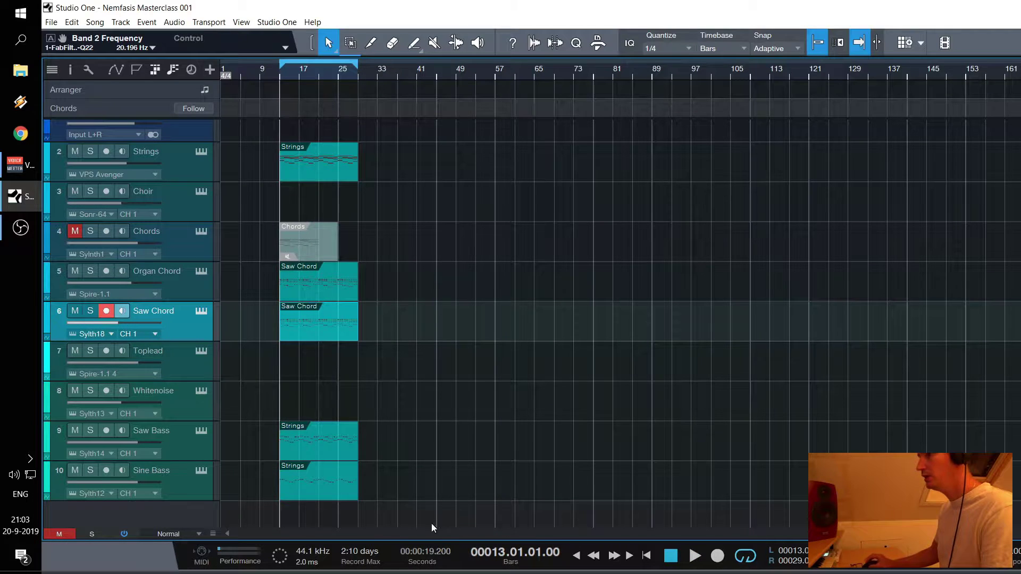
Copy the Sine Bass part to bar 57 on the same track and play it from there
left_click_drag(441, 523, 242, 49)
left_click_drag(341, 153, 307, 180)
left_click(490, 187)
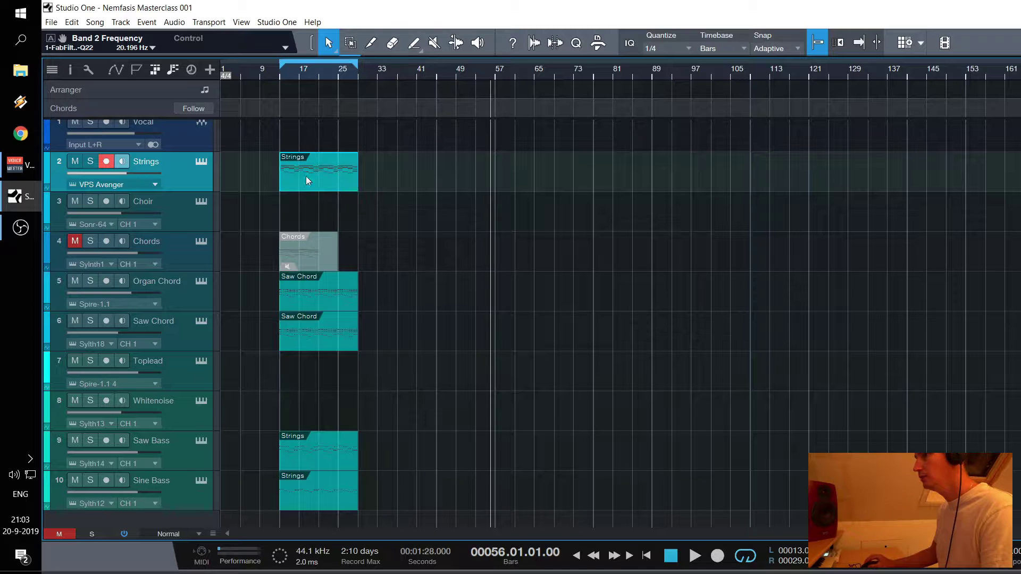
left_click(402, 390)
left_click(311, 502)
left_click_drag(309, 501, 520, 500)
left_click(498, 75)
key("f")
key("space")
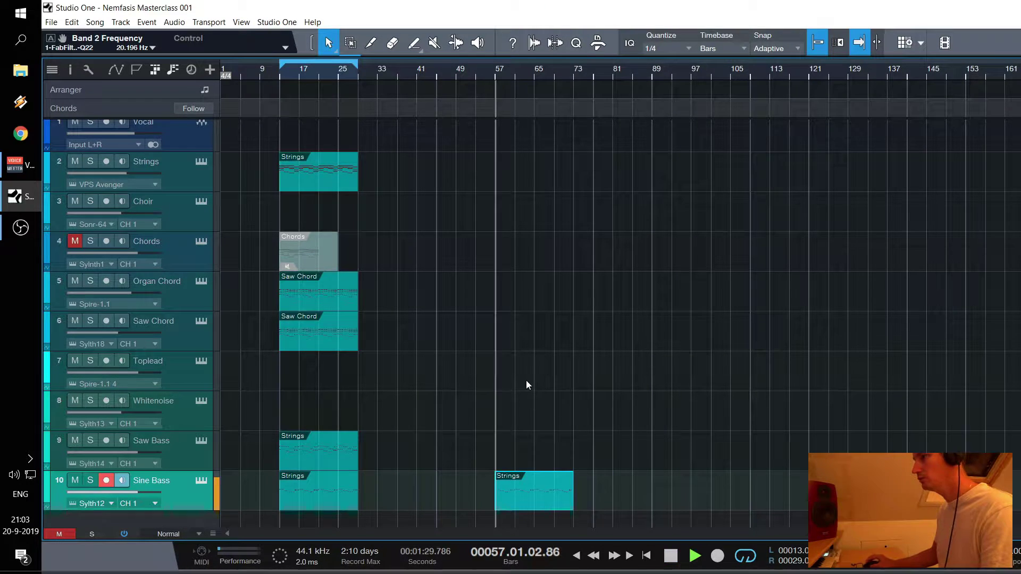
Examine the notes of the copied Sine Bass part in the note editor, stop playback and close the editor
double_click(533, 498)
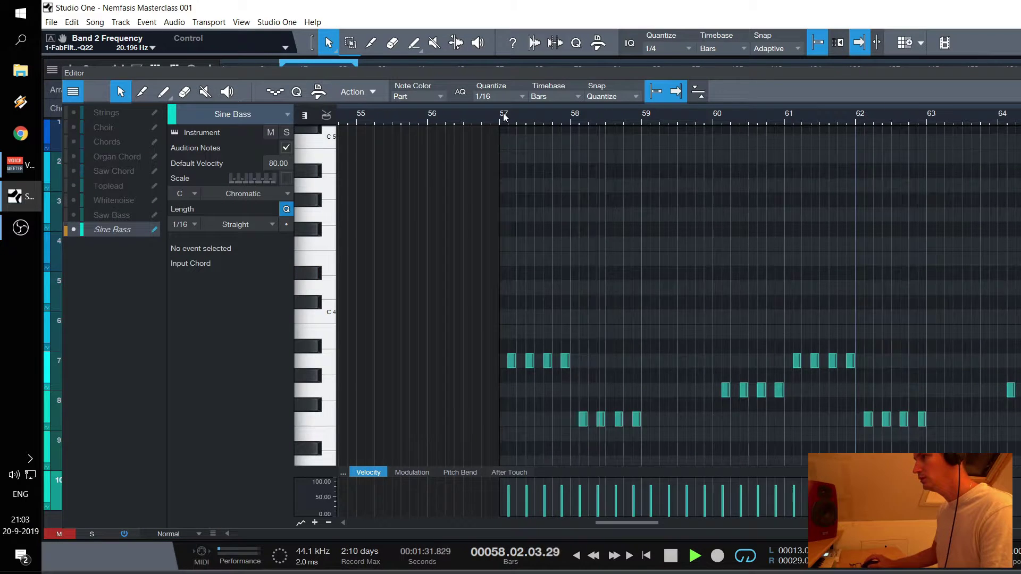
scroll(503, 112, "up", 4)
scroll(503, 113, "down", 6)
key("space")
key("F2")
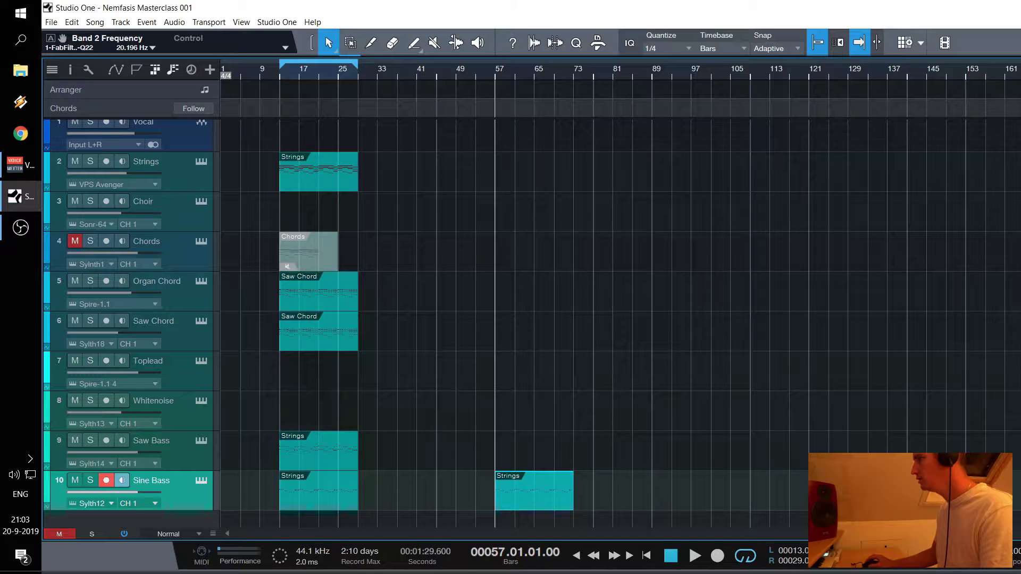
scroll(499, 387, "down", 1)
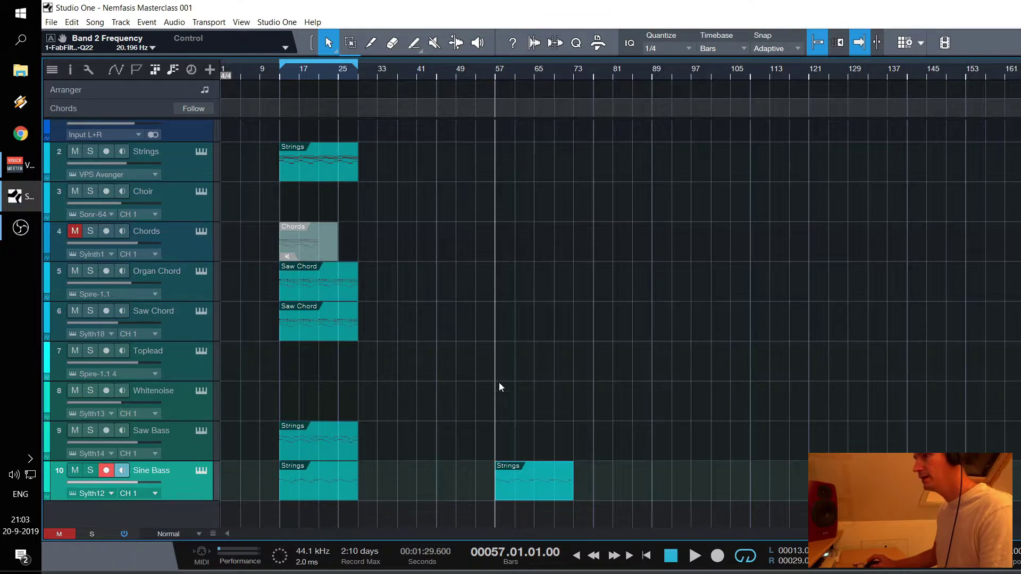
Add a new instrument track with the Spire-1.1 synth below the Sine Bass track
right_click(173, 509)
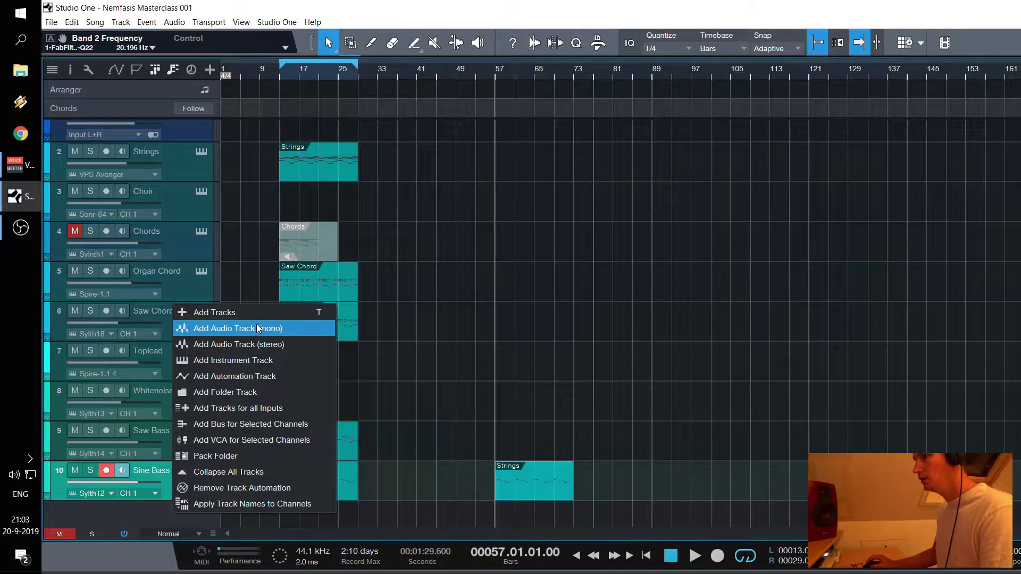
left_click(233, 360)
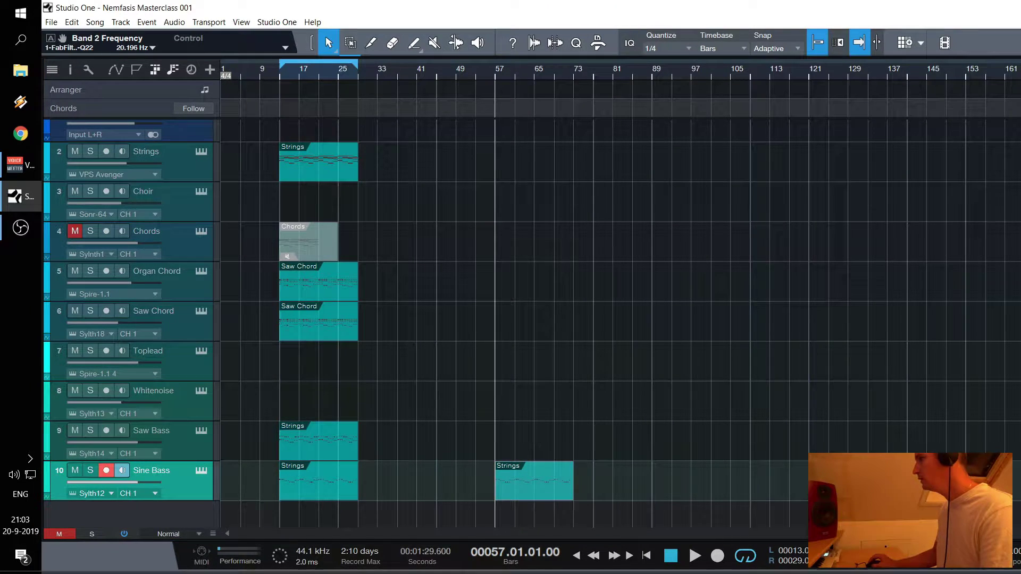
left_click_drag(1010, 479, 155, 511)
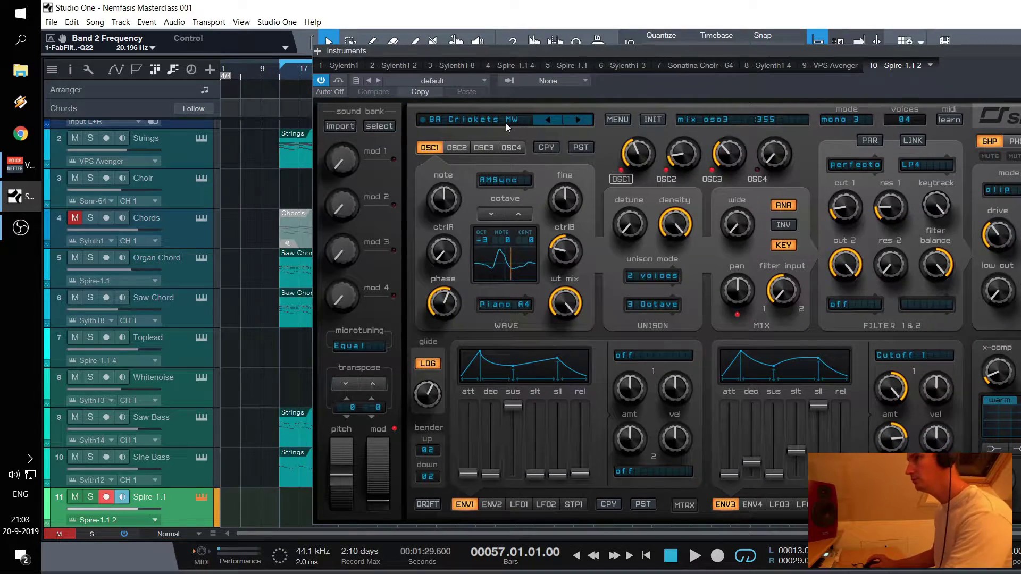
Load the PL Arisen preset in the new Spire with chorus off and reverb wet at 0, and close the instrument window
left_click(487, 122)
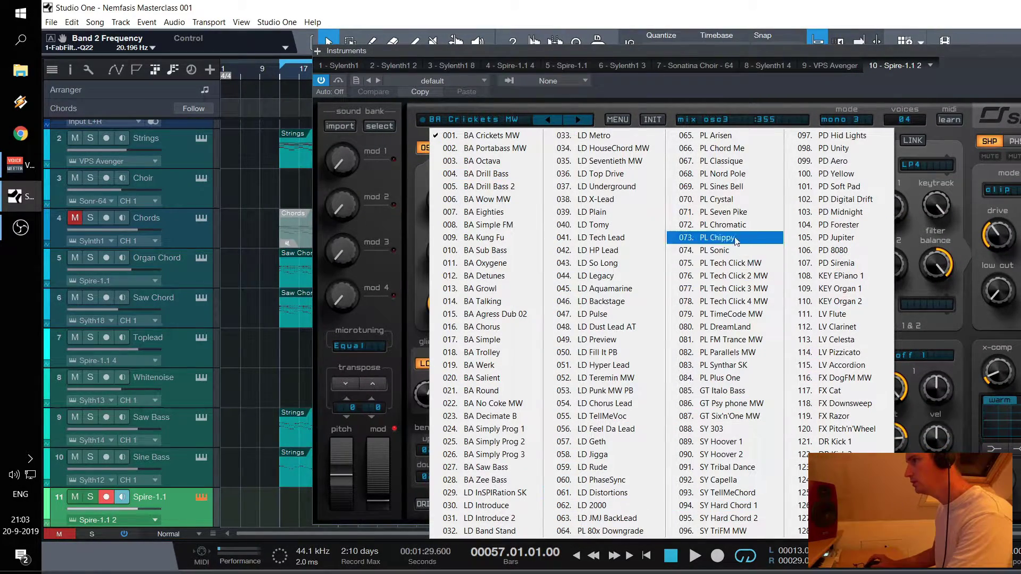
left_click(724, 137)
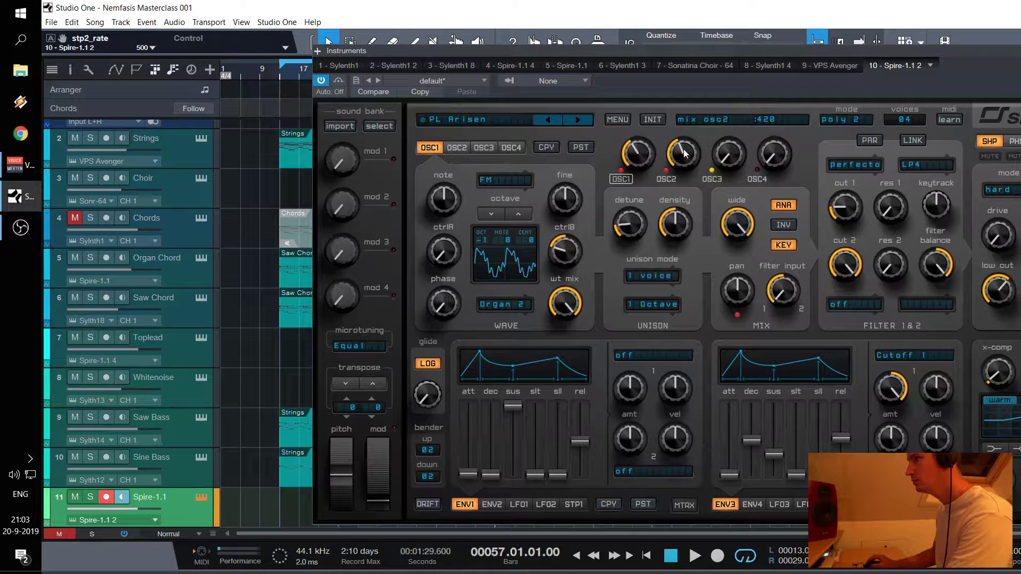
left_click(1014, 141)
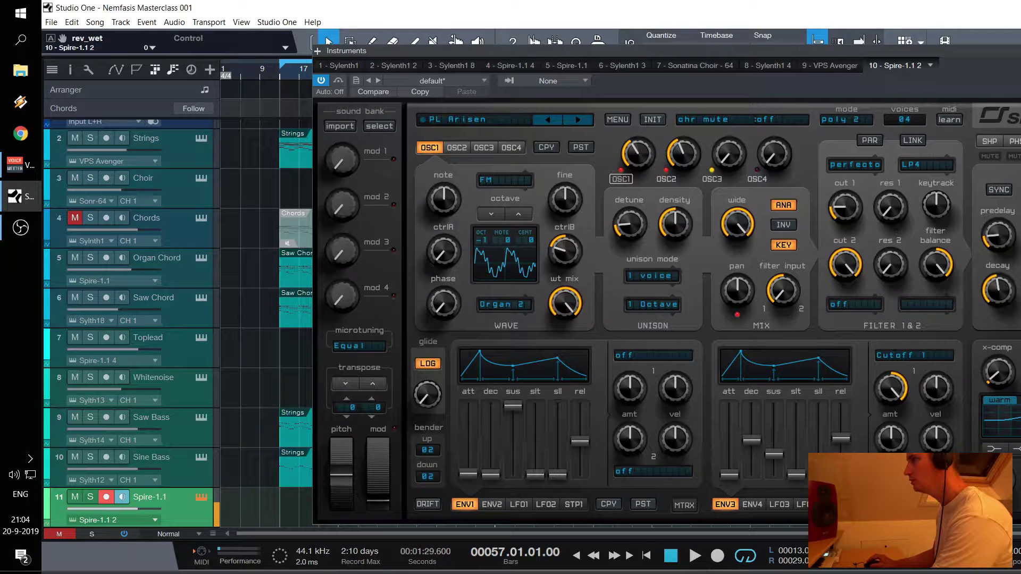
key("F11")
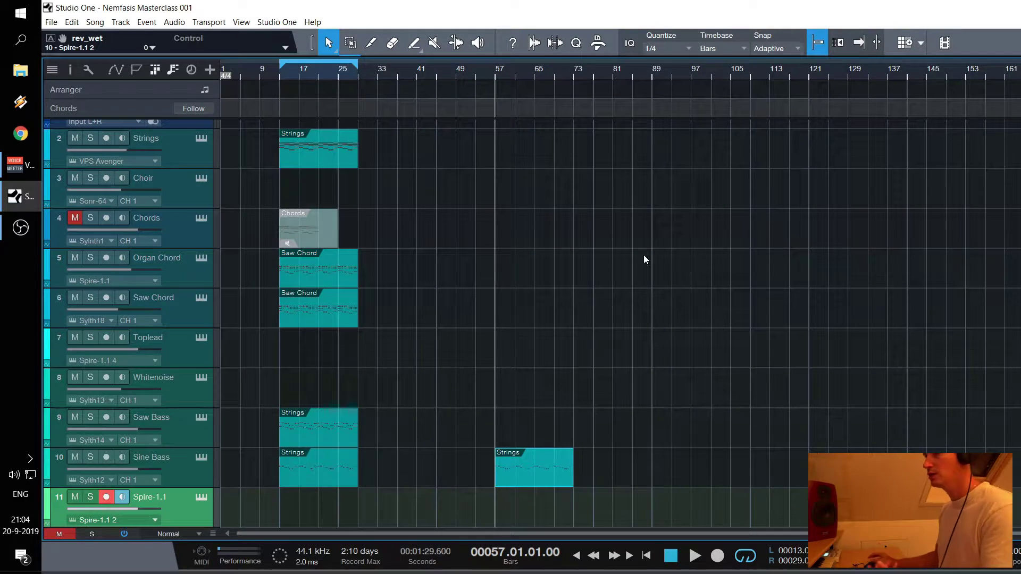
scroll(452, 359, "down", 1)
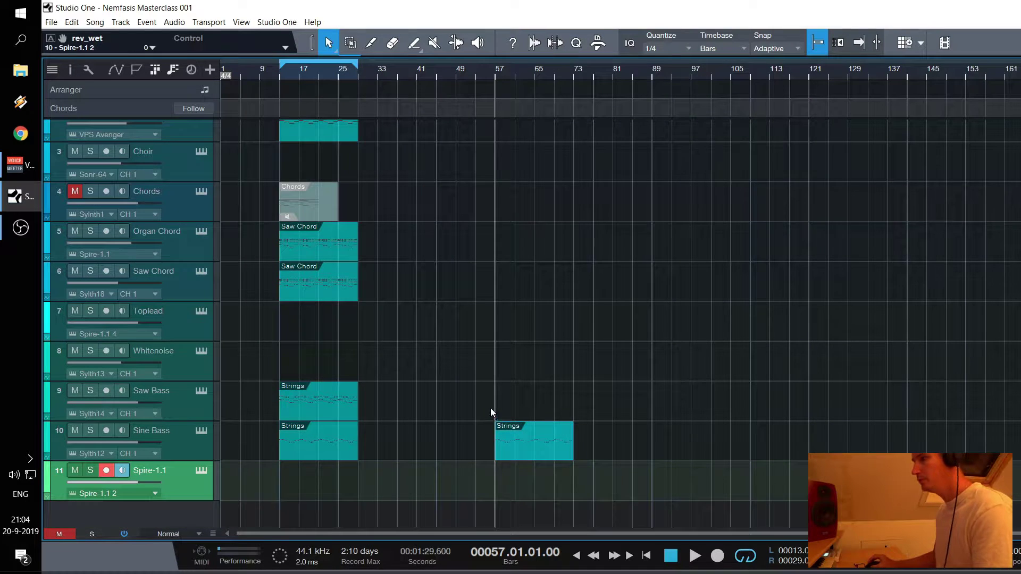
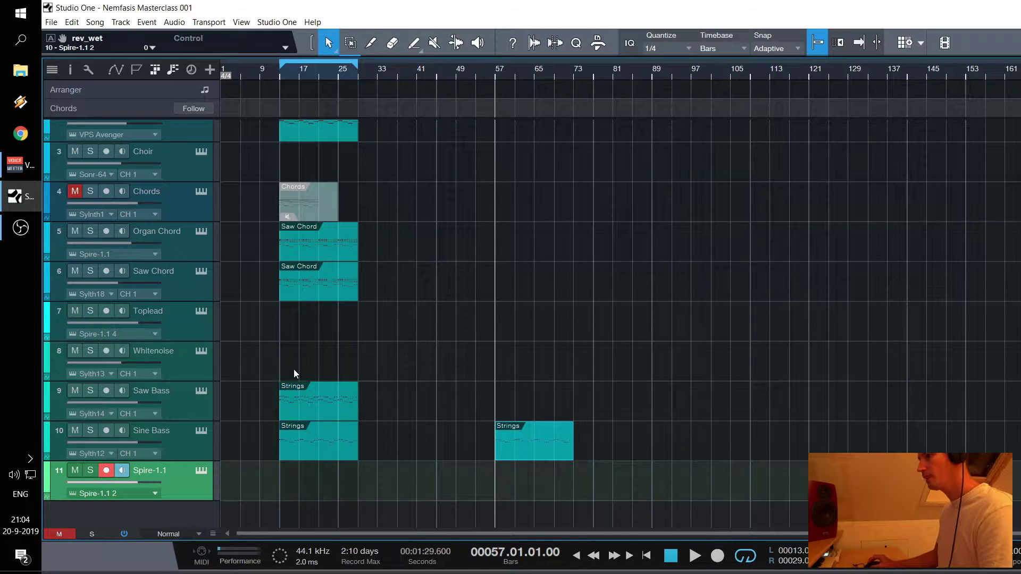
Copy the Strings part from the Strings track to the Spire-1.1 track at bar 13
scroll(323, 269, "up", 2)
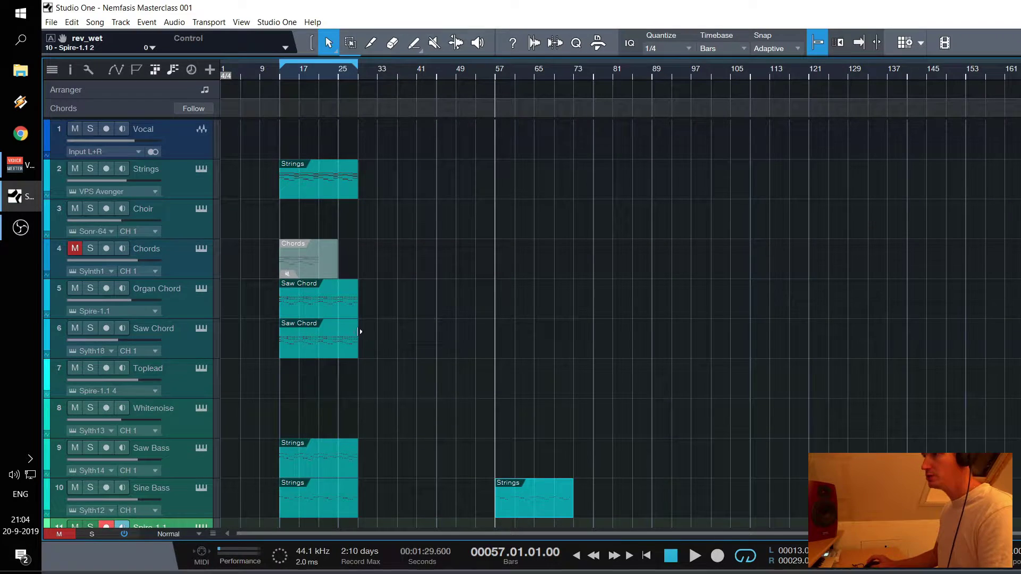
left_click(295, 193)
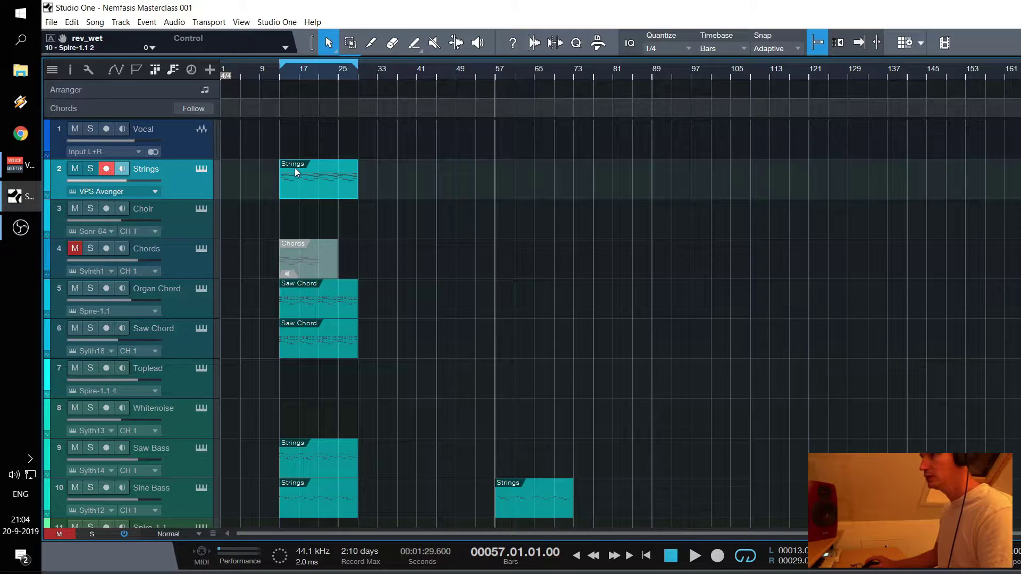
scroll(455, 308, "down", 2)
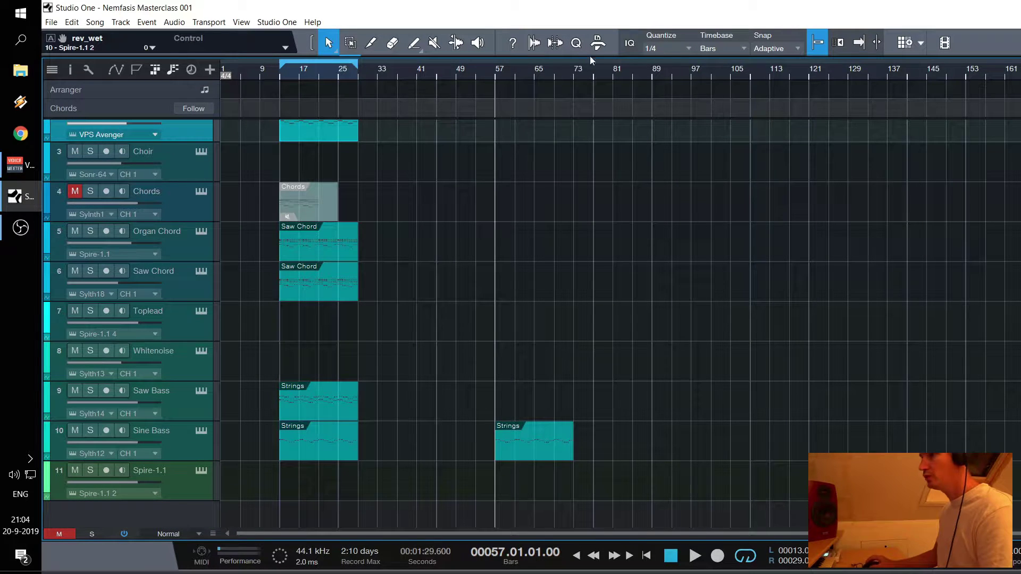
left_click(290, 75)
left_click(170, 473)
key("ctrl+v")
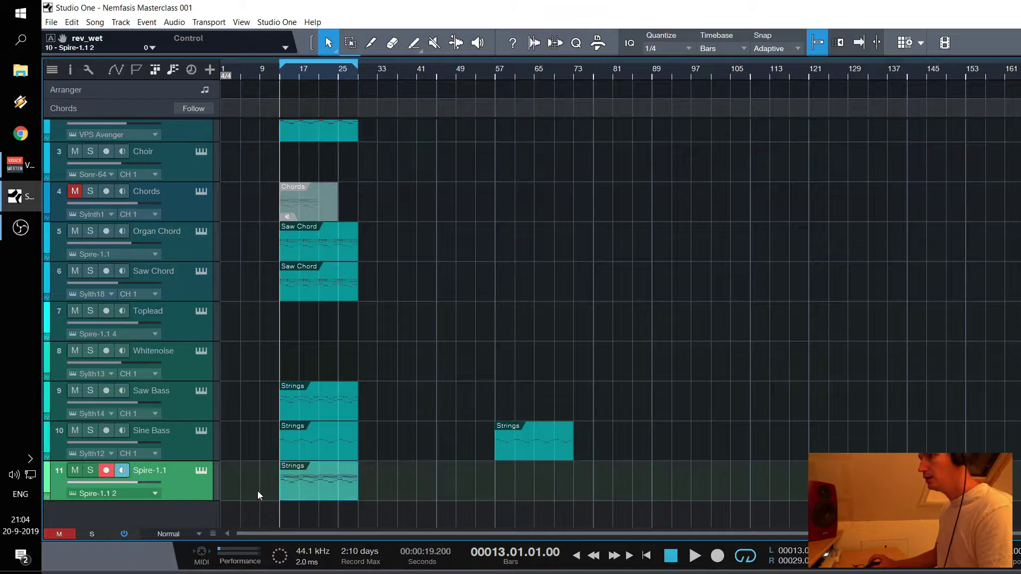
Solo the Spire-1.1 track, play the copied part briefly and open it in the note editor
left_click(90, 470)
key("f")
key("space")
double_click(303, 493)
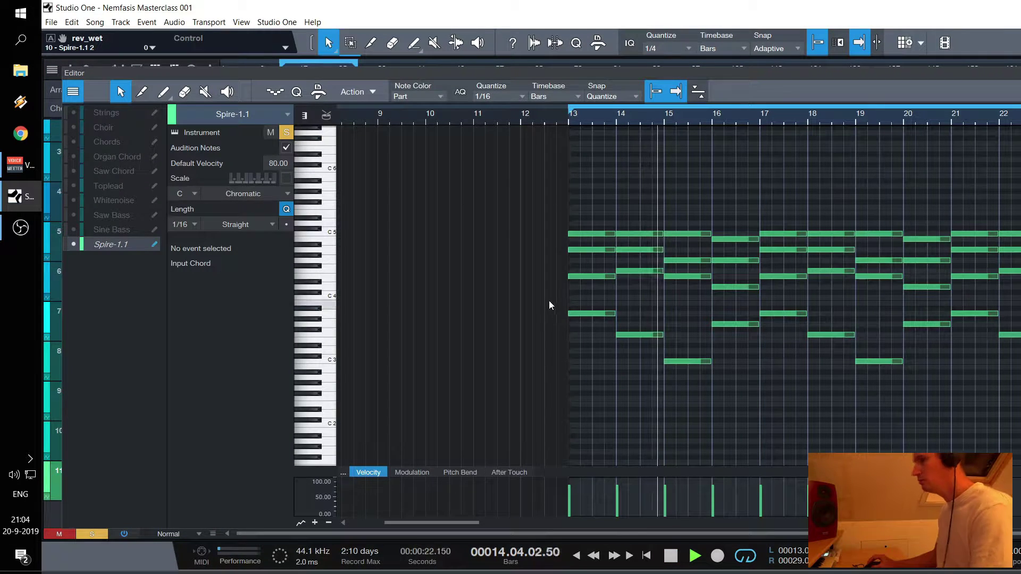
key("space")
Shorten the bar 13 chord notes to eighth notes, stagger them one beat apart from A3 up to C5, and play the result
scroll(649, 109, "up", 3)
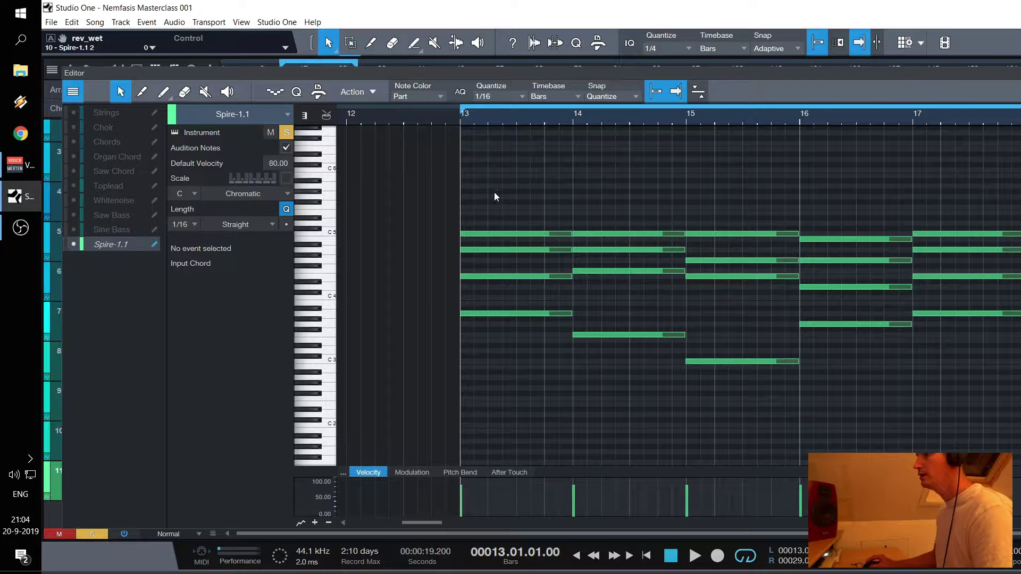
left_click_drag(494, 224, 524, 340)
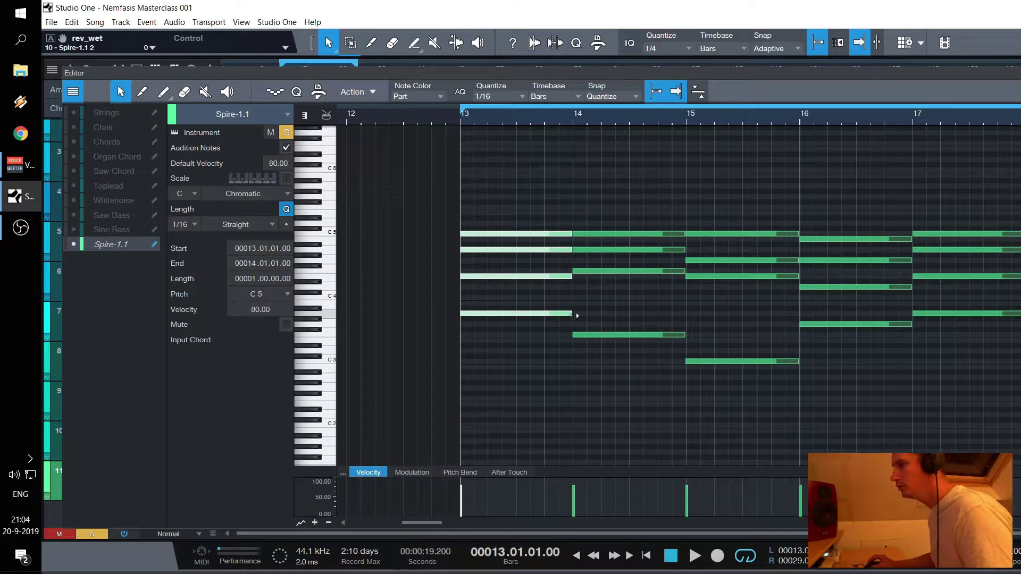
left_click_drag(569, 315, 554, 237)
left_click(487, 279)
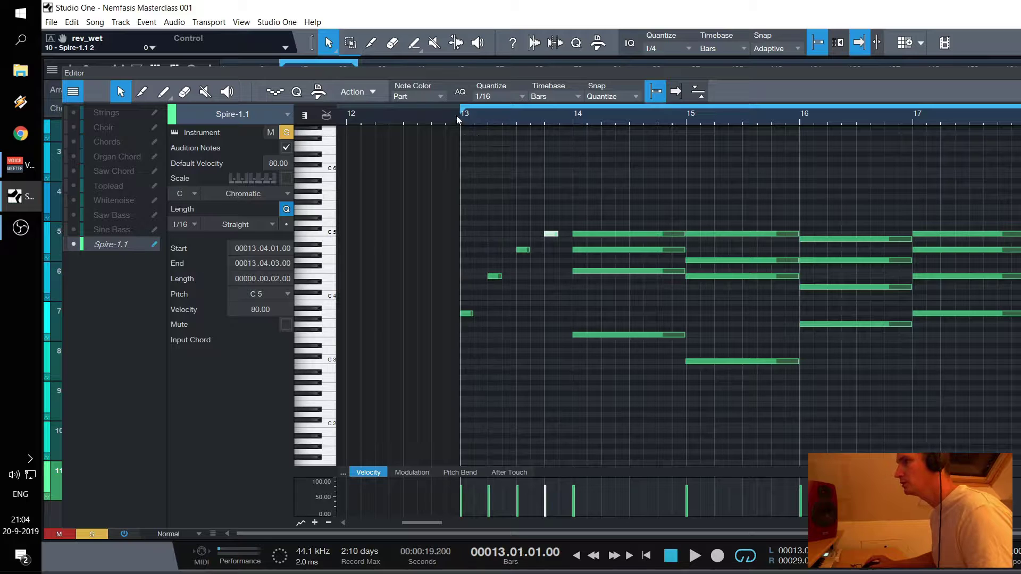
key("space")
key("space")
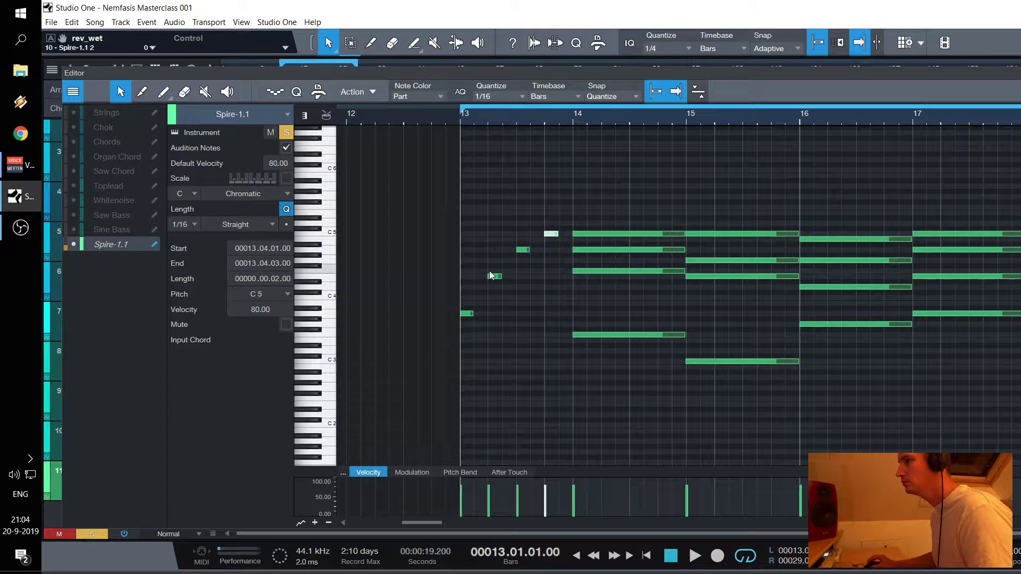
Move the bar 13 E4 and A4 onto successive eighths, duplicate A3 and E4 from beat 3, and play the bar
left_click_drag(492, 275, 479, 276)
left_click_drag(522, 249, 493, 250)
left_click_drag(494, 332, 536, 277)
key("d")
left_click(525, 257)
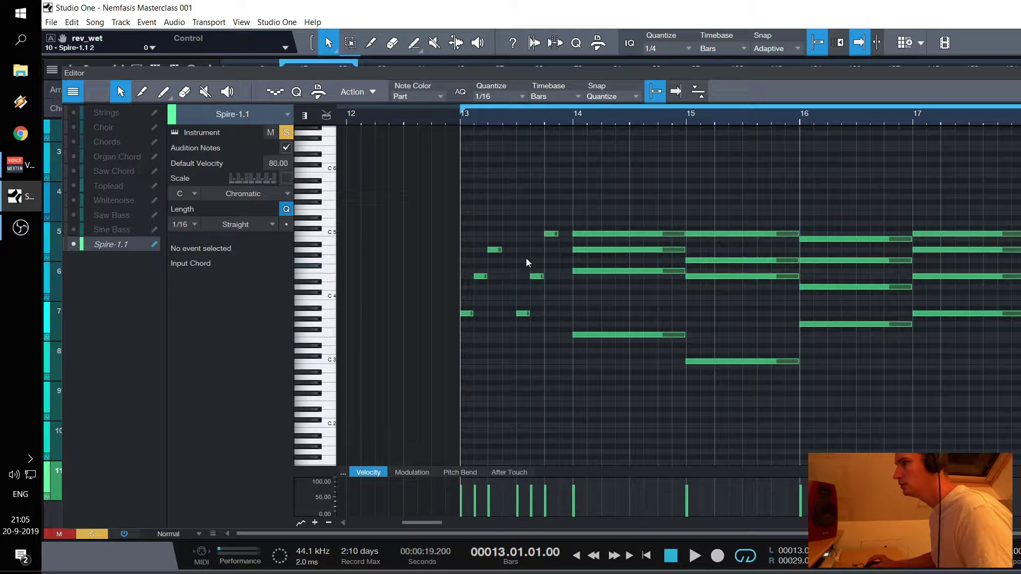
left_click(470, 201)
key("space")
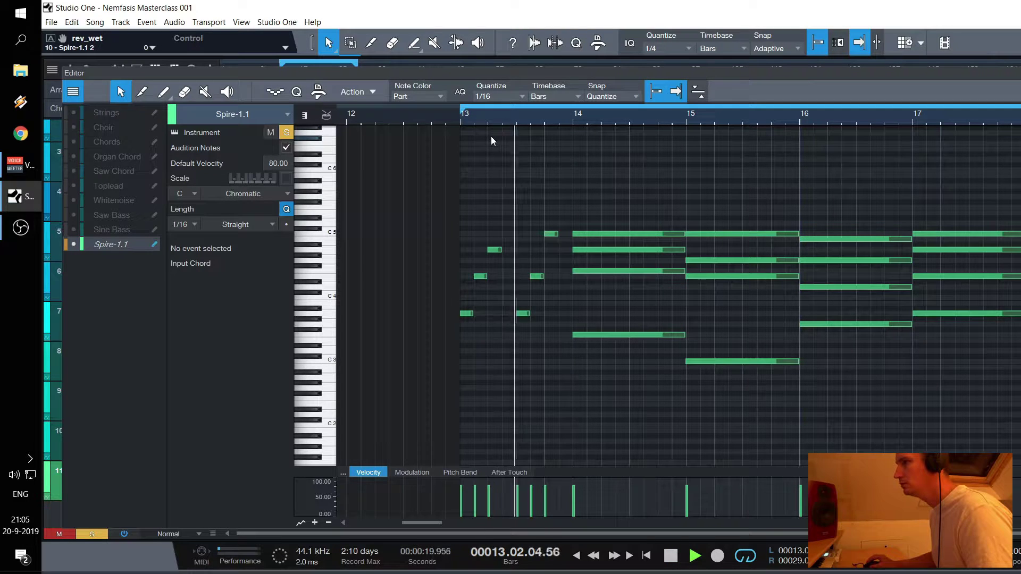
key("space")
Fill the remaining gaps in bar 13 with copies of the E4 eighth note and play the pattern
left_click(490, 250)
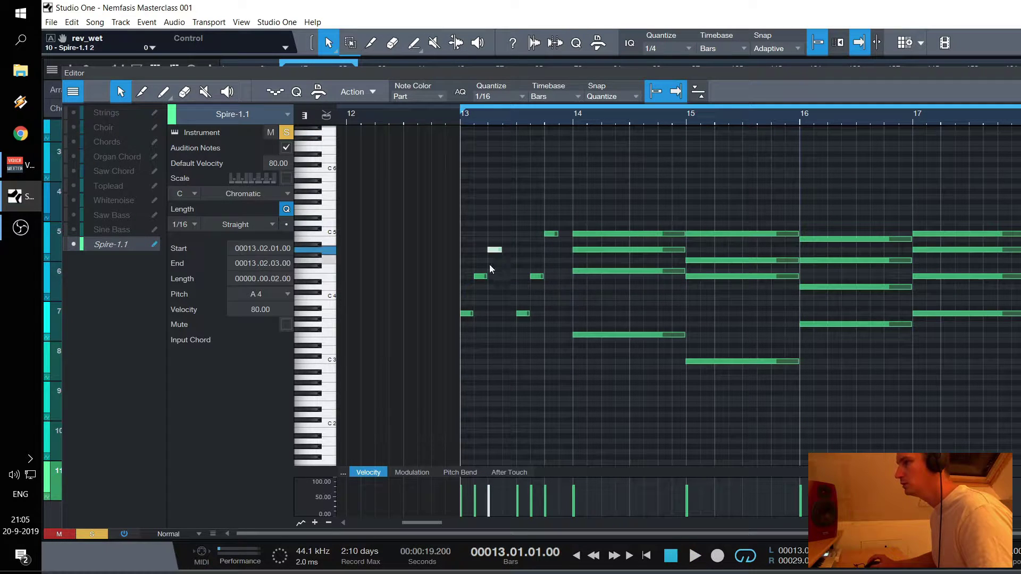
left_click_drag(480, 278, 564, 277)
key("space")
key("space")
key("space")
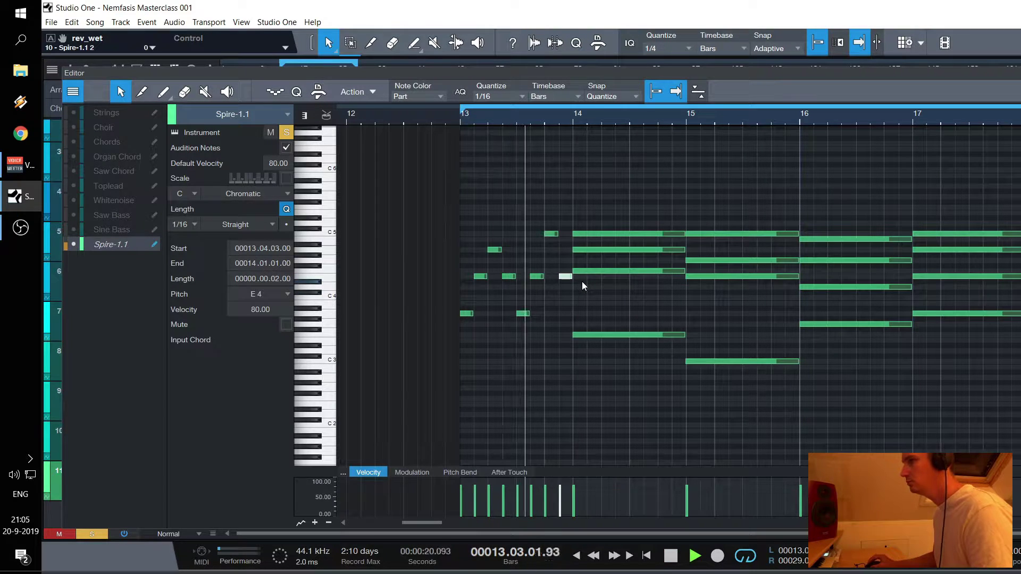
key("space")
Shorten the four chord notes in bar 14 to eighth notes
scroll(643, 315, "down", 1)
scroll(650, 311, "up", 1)
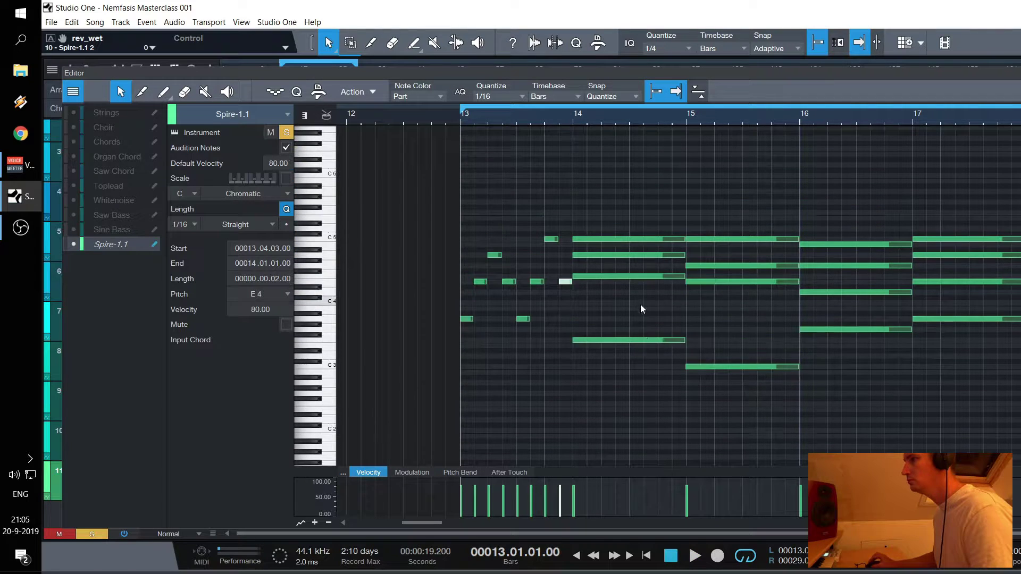
left_click_drag(606, 204, 669, 392)
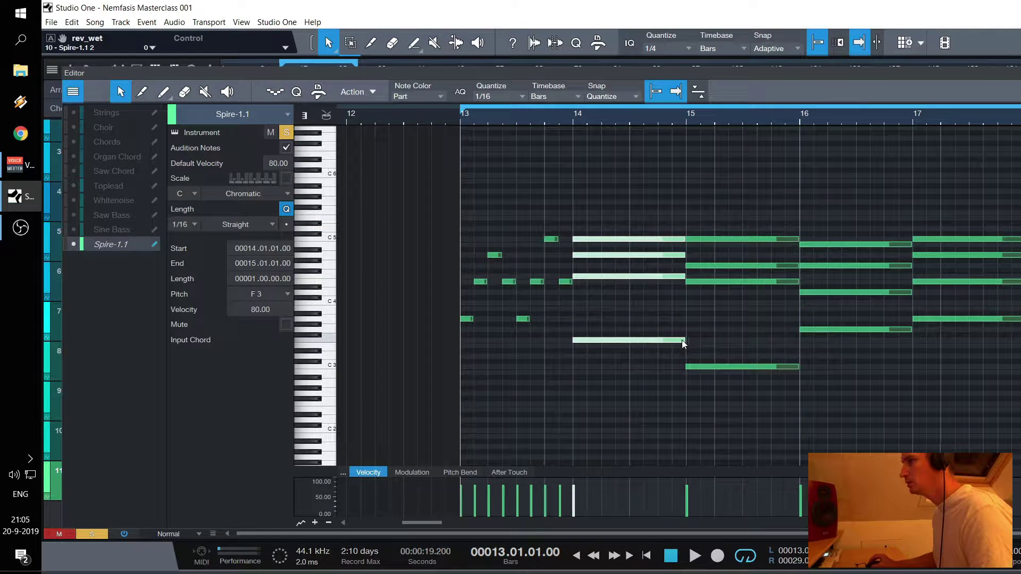
left_click(682, 341)
left_click_drag(683, 340, 635, 200)
left_click_drag(683, 239, 582, 238)
Spread the bar 14 notes into an eighth-note arpeggio with repeated F4 offbeats and F3 on beats 1 and 3, and play it
left_click(604, 283)
left_click_drag(579, 276, 611, 256)
left_click_drag(584, 241, 664, 239)
left_click_drag(593, 277, 623, 276)
left_click_drag(592, 367, 594, 268)
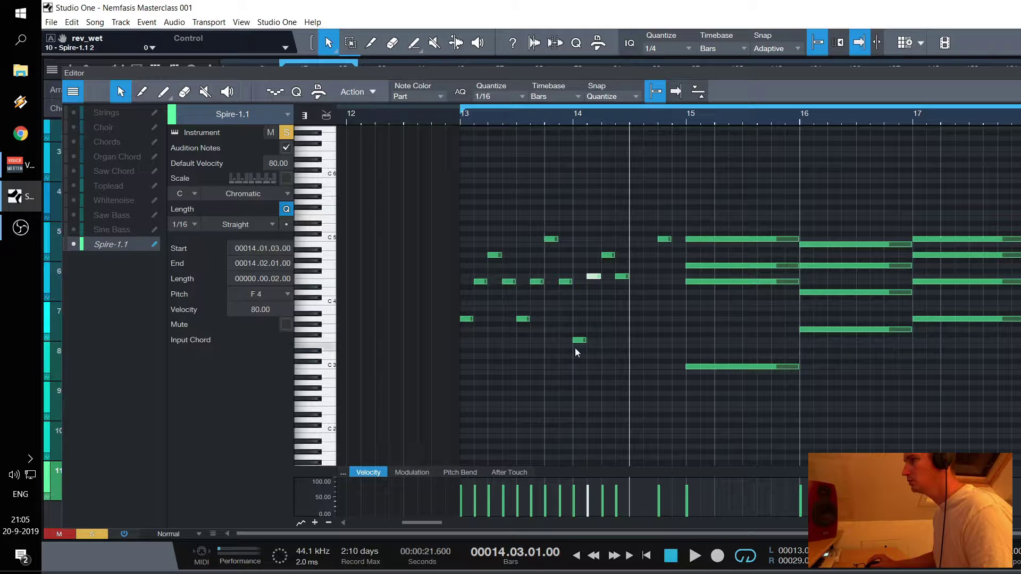
left_click_drag(557, 331, 635, 343)
left_click_drag(594, 277, 678, 280)
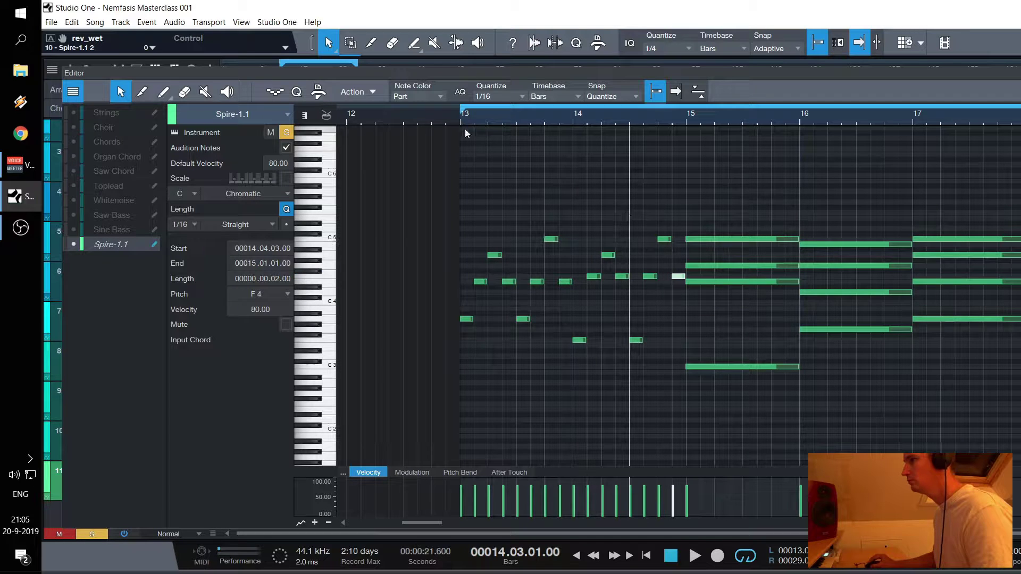
left_click(462, 118)
key("space")
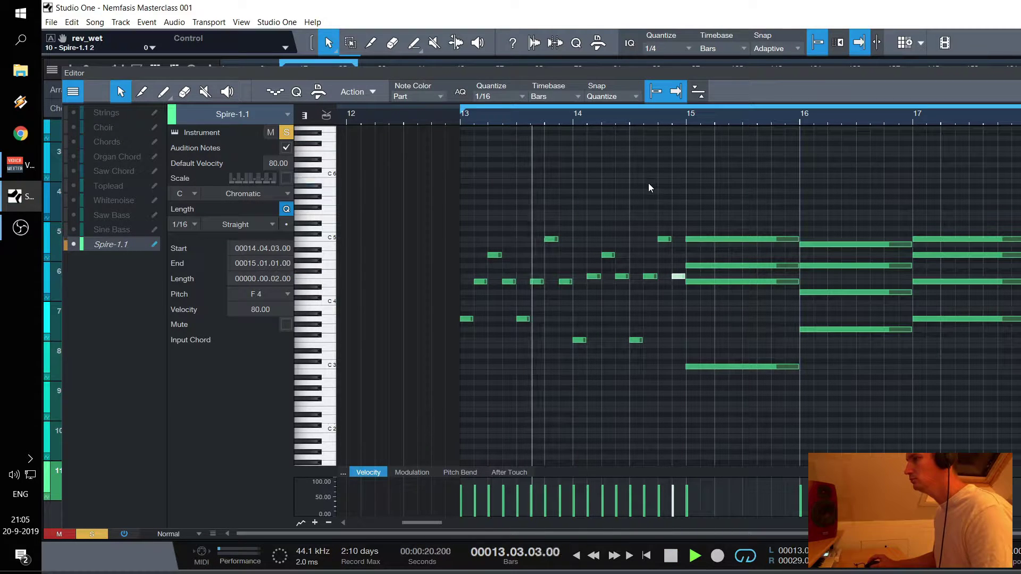
key("space")
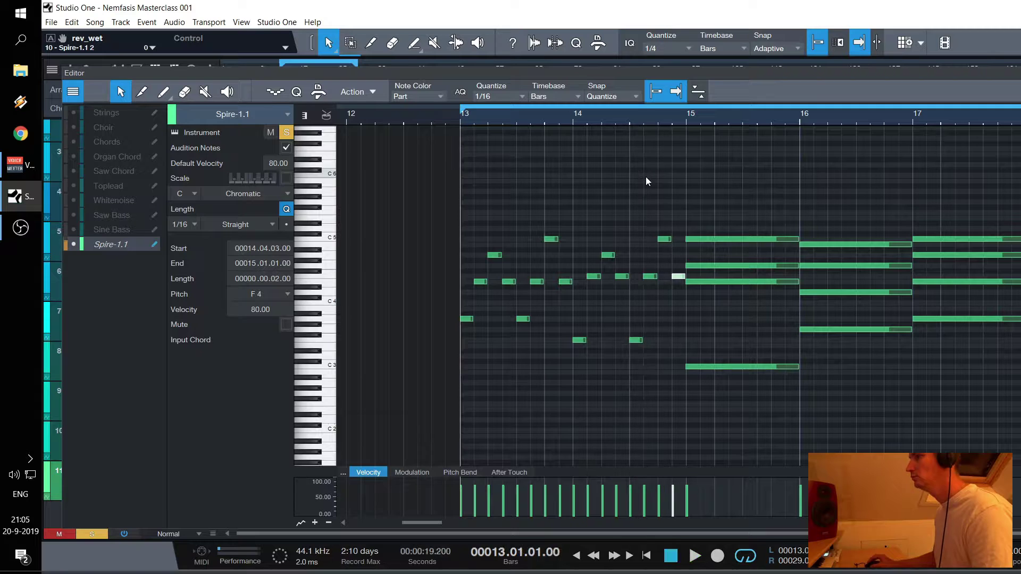
Swap the A4 and C5 in bar 14 so C5 is on beat 2 and A4 on beat 4, and play it
left_click_drag(609, 256, 665, 256)
key("space")
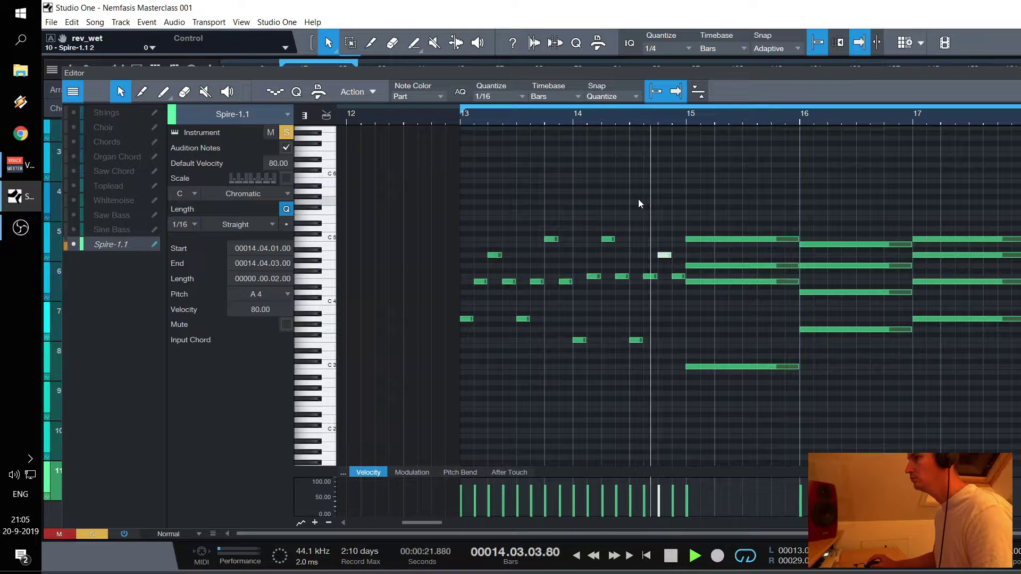
key("space")
Shorten the bar 15 chord notes to eighths, moving E4 to the first offbeat and G4 to beat 2
left_click_drag(724, 205, 764, 402)
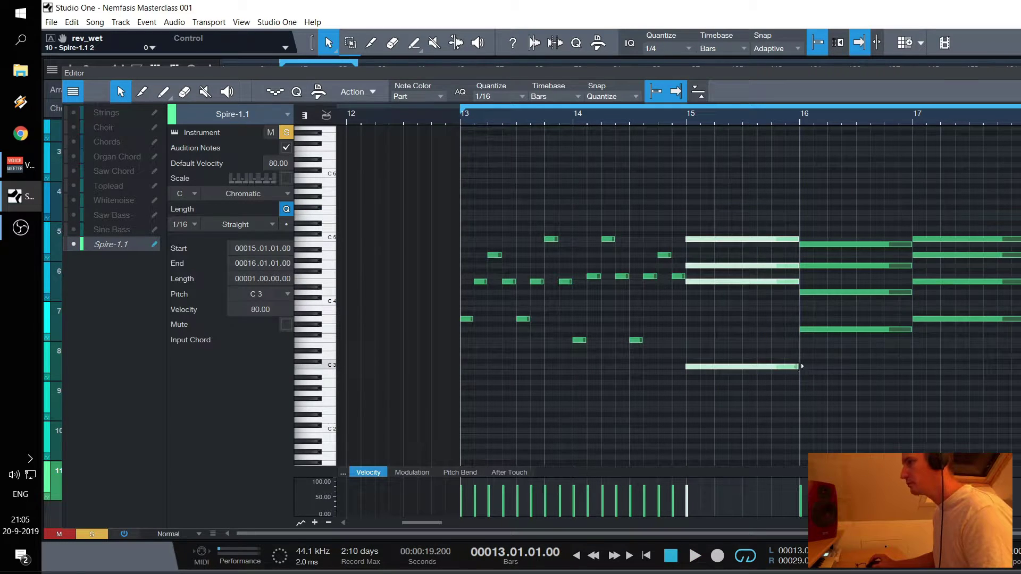
left_click_drag(796, 366, 704, 359)
left_click(721, 329)
left_click_drag(694, 281, 726, 267)
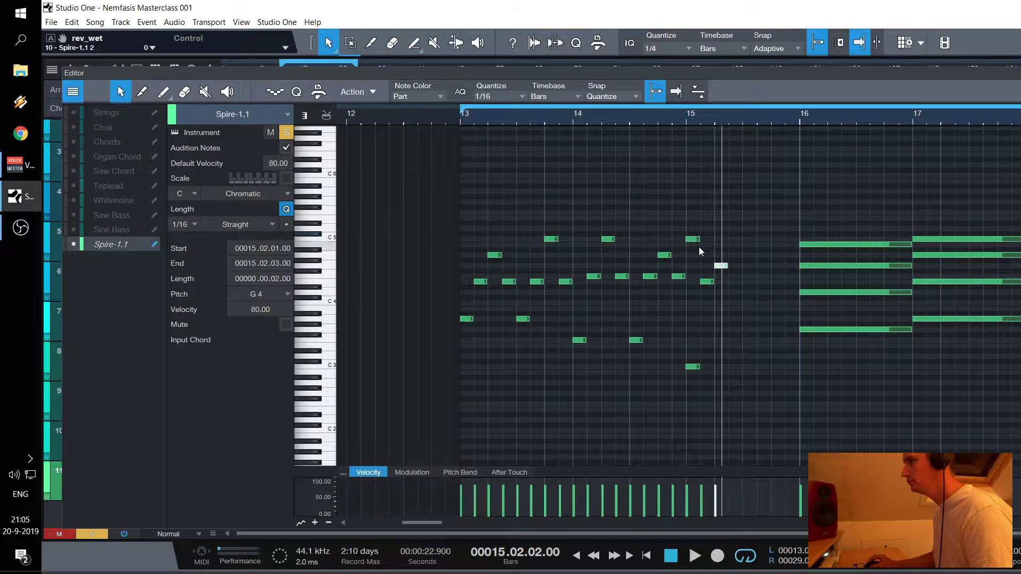
Complete the bar 15 arpeggio with copied notes, delete the leftover C5 on beat 1, and play from just before bar 13
left_click_drag(705, 282, 792, 287)
left_click(700, 241)
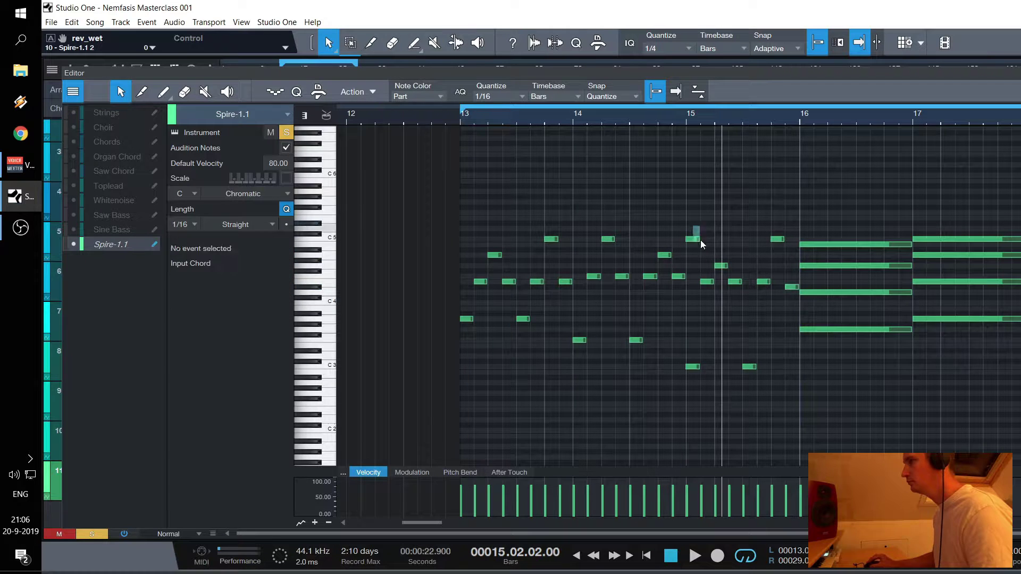
left_click_drag(700, 241, 701, 241)
key("Delete")
left_click(455, 113)
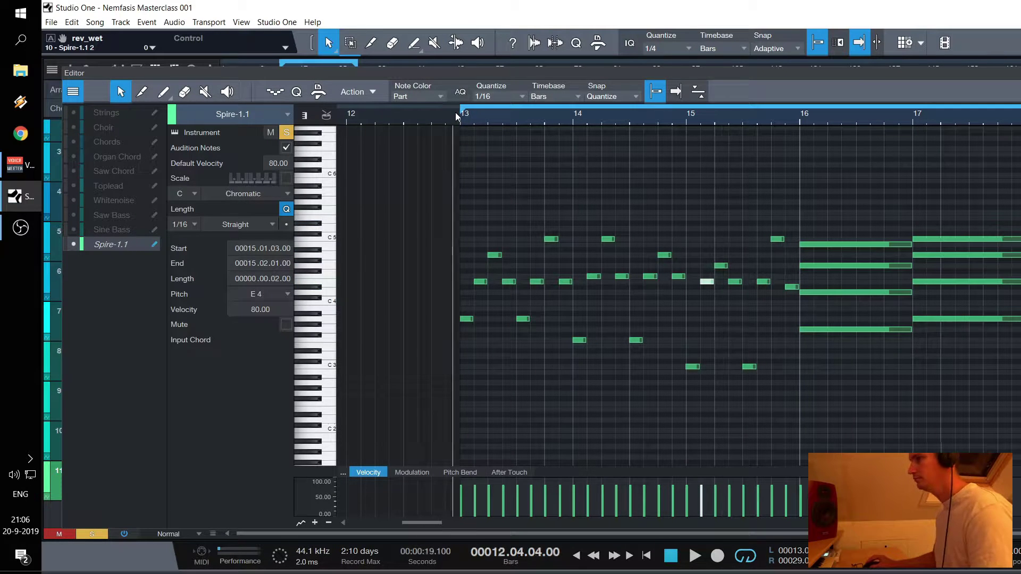
key("space")
Shorten the bar 16 chord to eighths and spread it with B4 on beat 2, G4 on beat 4 and D4 on the first two offbeats
left_click_drag(884, 382, 792, 215)
key("space")
left_click(827, 298)
left_click(804, 292)
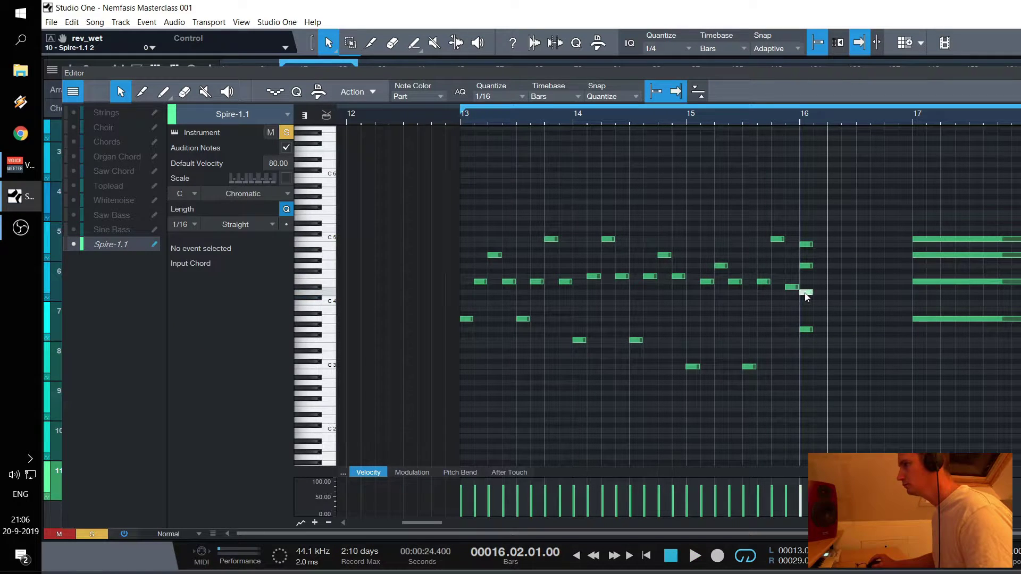
left_click_drag(807, 296, 897, 270)
left_click(817, 292)
left_click_drag(813, 292, 846, 292, "alt")
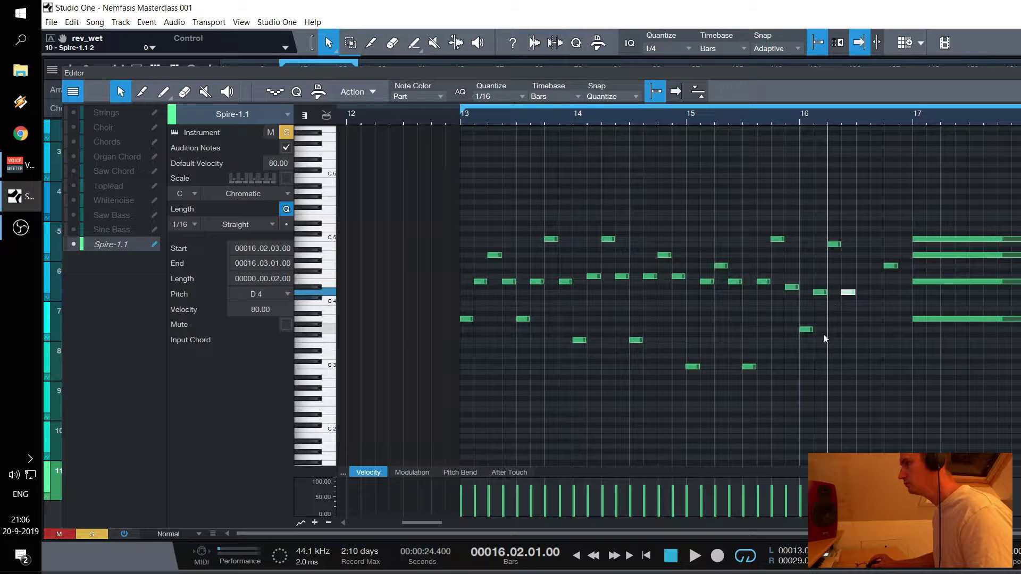
Copy G3 to beat 3 and D4 to the last two offbeats of bar 16, and play from bar 13
left_click_drag(810, 329, 868, 327, "alt")
left_click_drag(844, 292, 905, 293, "alt")
left_click(460, 122)
key("space")
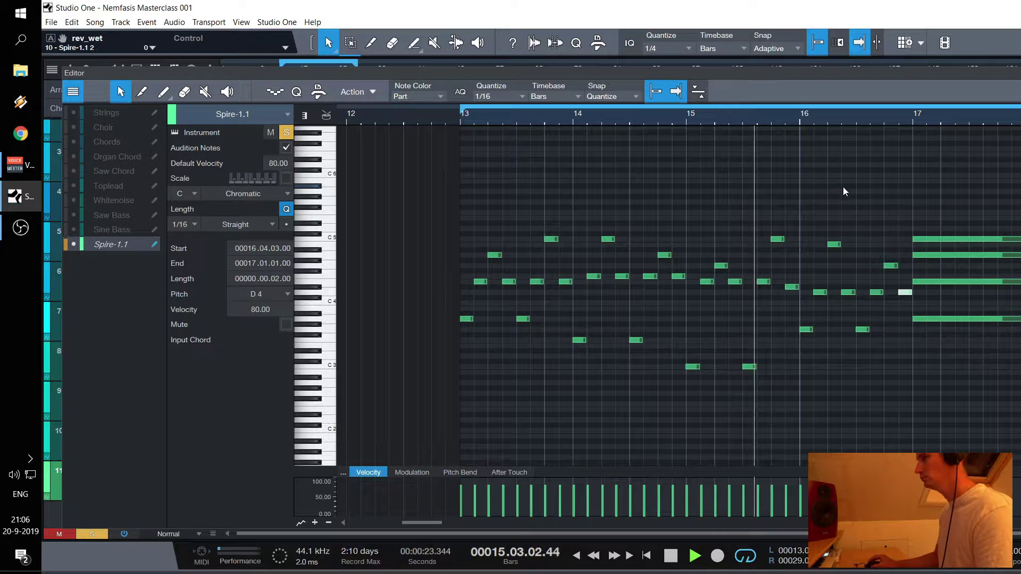
key("space")
Change the last note of bar 15 to E4 and play the passage from the middle of bar 15
left_click_drag(800, 287, 800, 281)
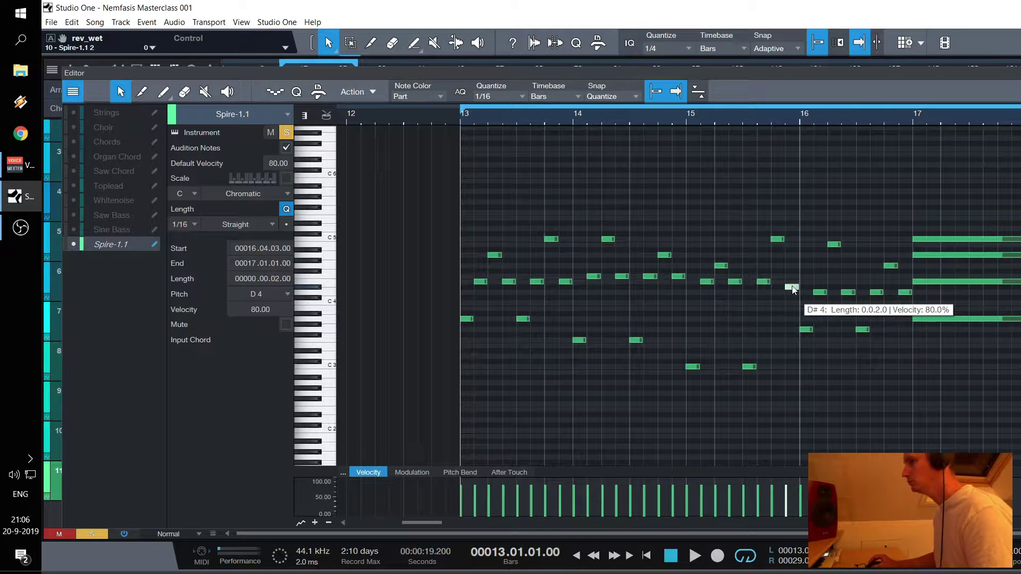
key("space")
left_click(746, 114)
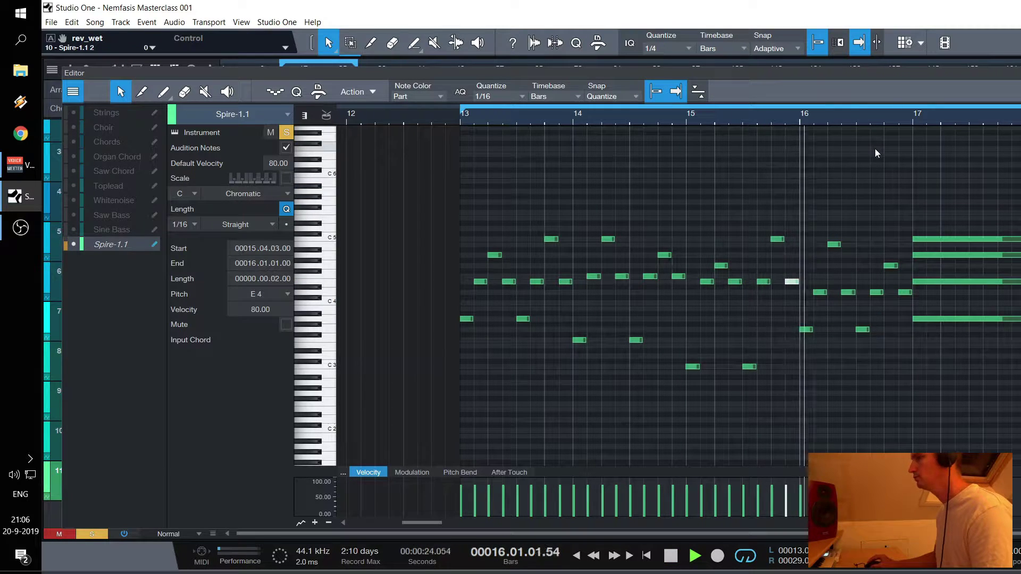
key("space")
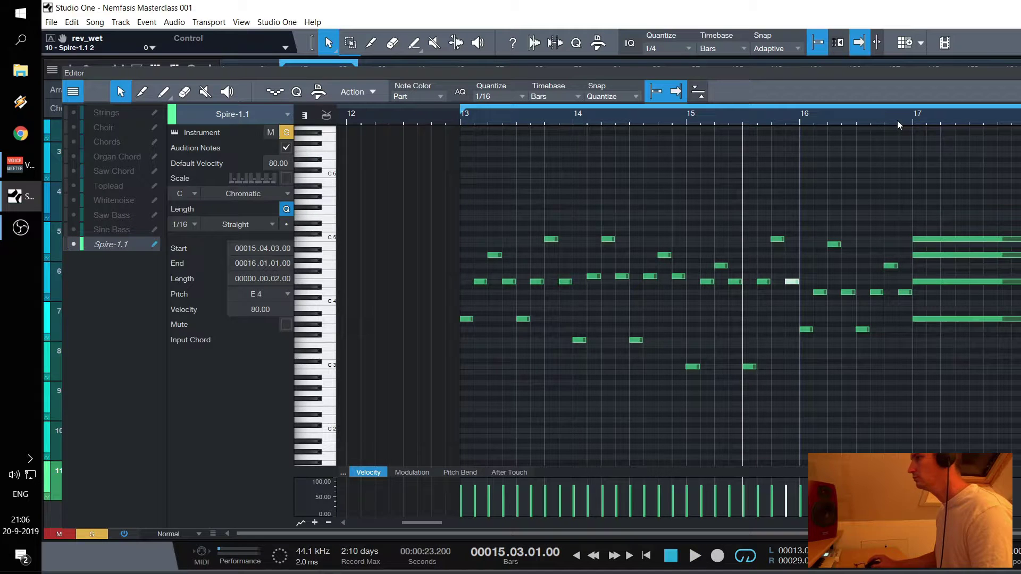
Delete the held chords from bar 17 onward, duplicate the bars 13–16 arpeggio three times to replace them, and close the editor
scroll(898, 117, "down", 5)
left_click_drag(1019, 427, 710, 208)
key("Delete")
left_click_drag(748, 375, 582, 183)
key("d")
key("d")
key("d")
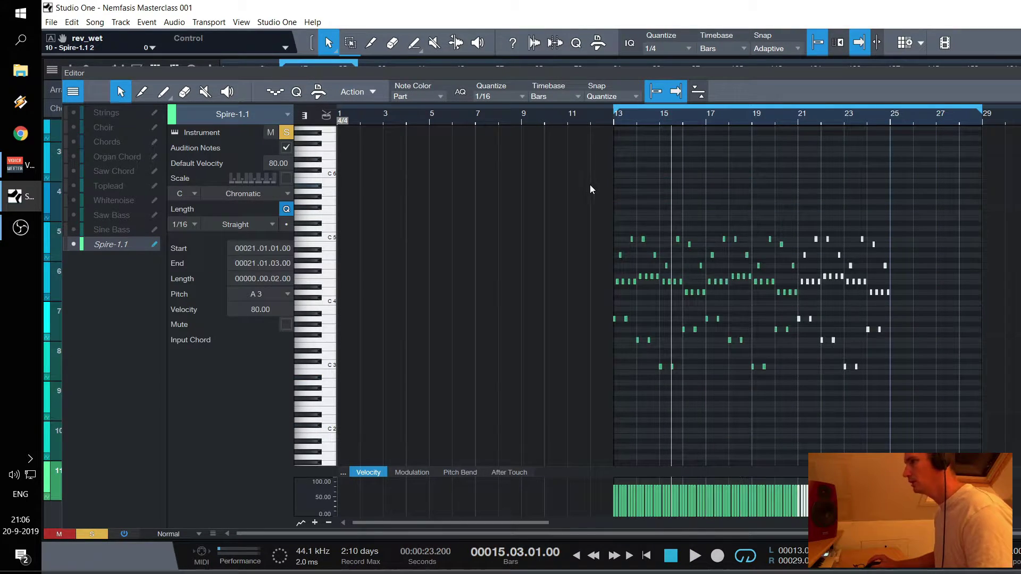
key("F2")
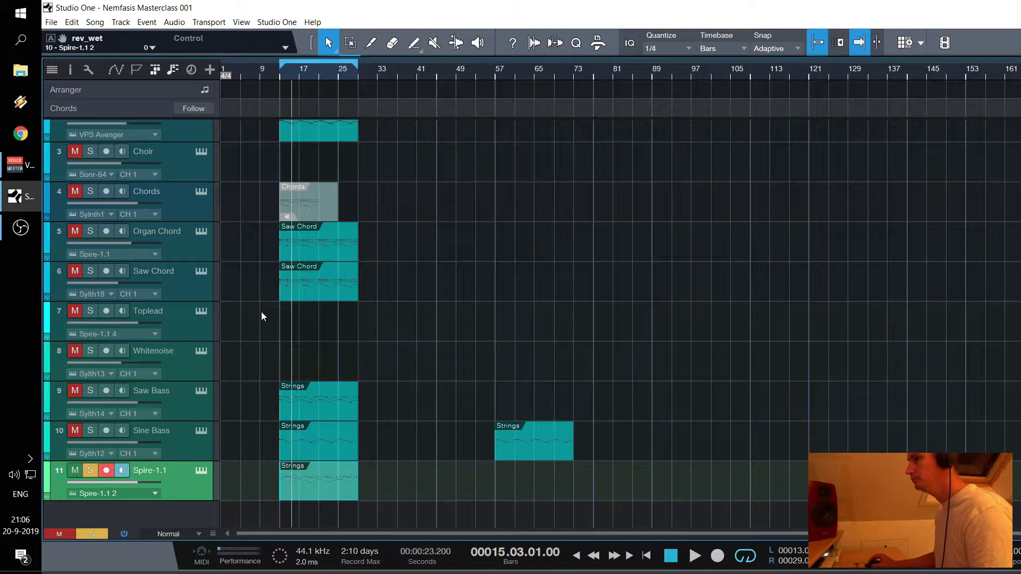
Rename the part on the Spire-1.1 track as Arps
right_click(289, 468)
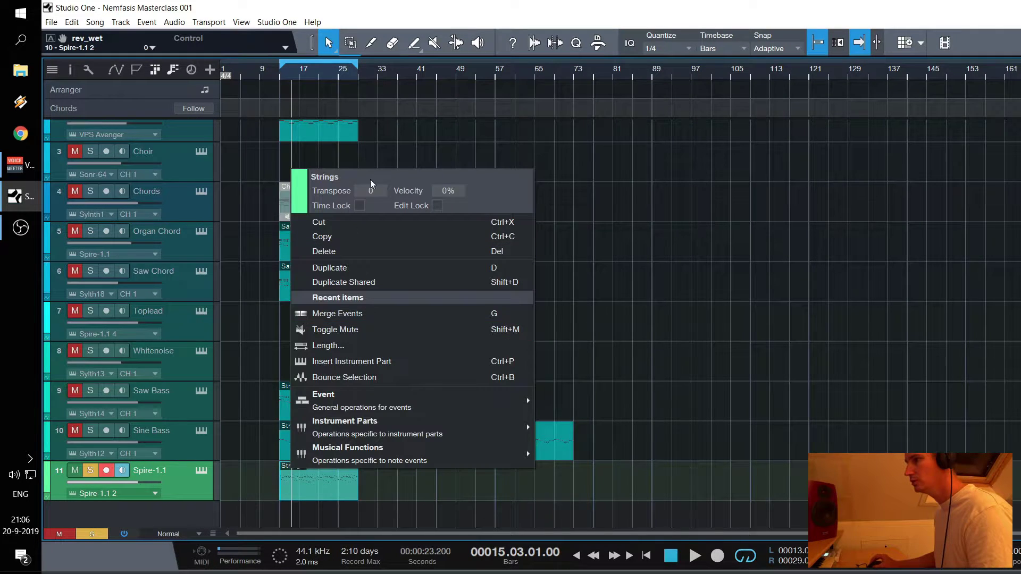
left_click(334, 177)
type("Arp")
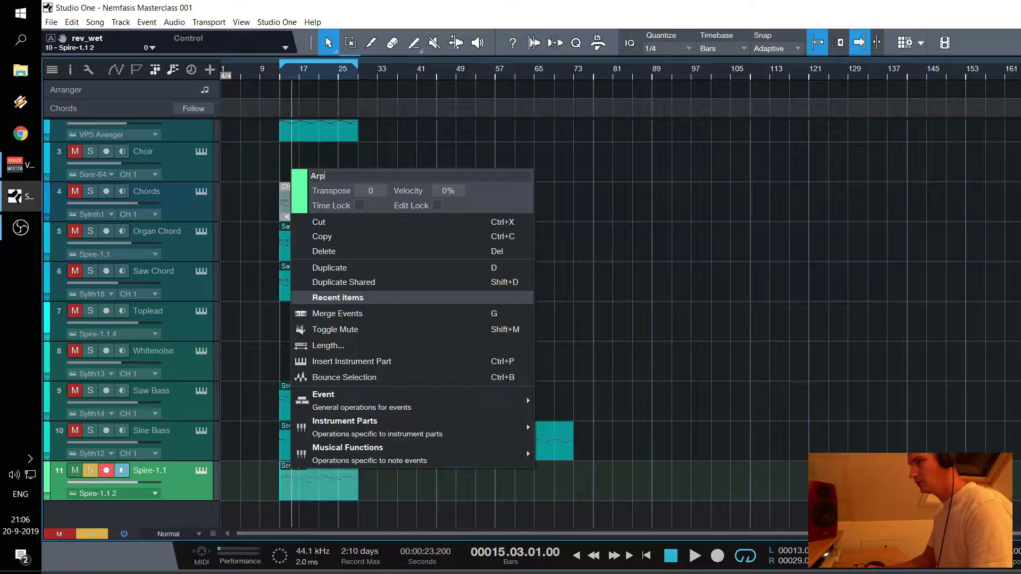
type("s")
key("Return")
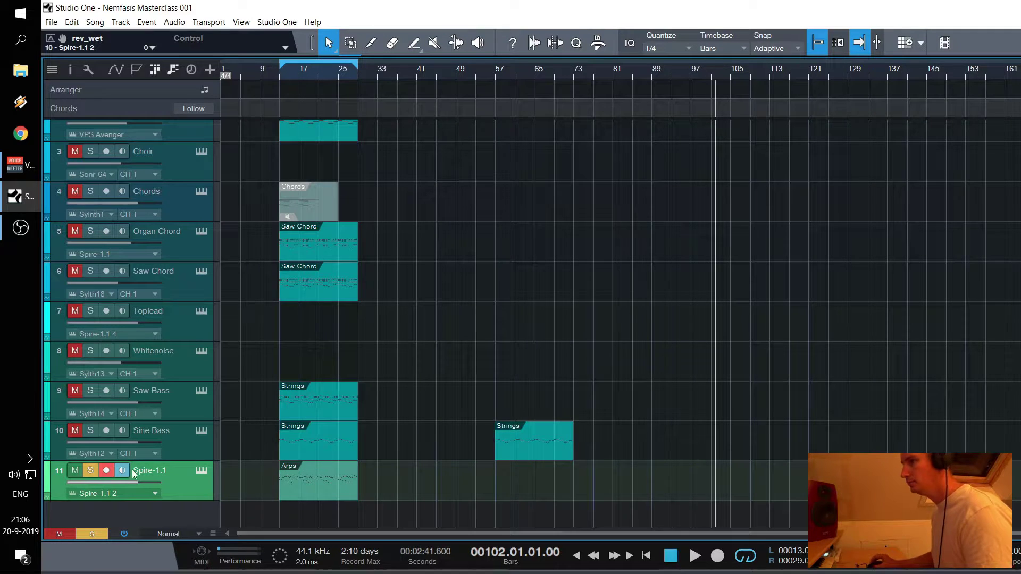
Unsolo the Spire-1.1 track and add lead Reverb and lead delay sends to its mixer channel
left_click(91, 471)
key("F3")
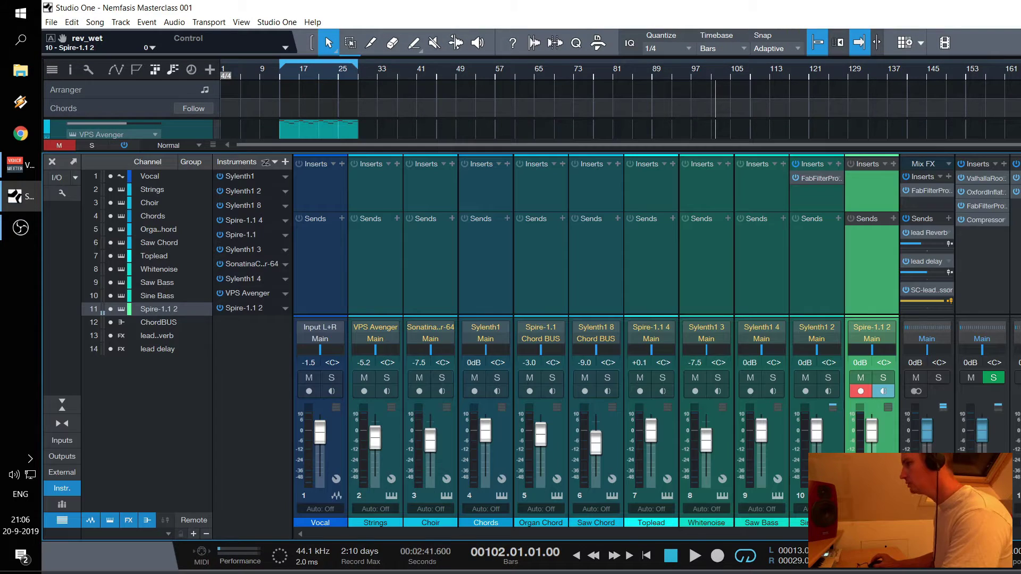
left_click(894, 219)
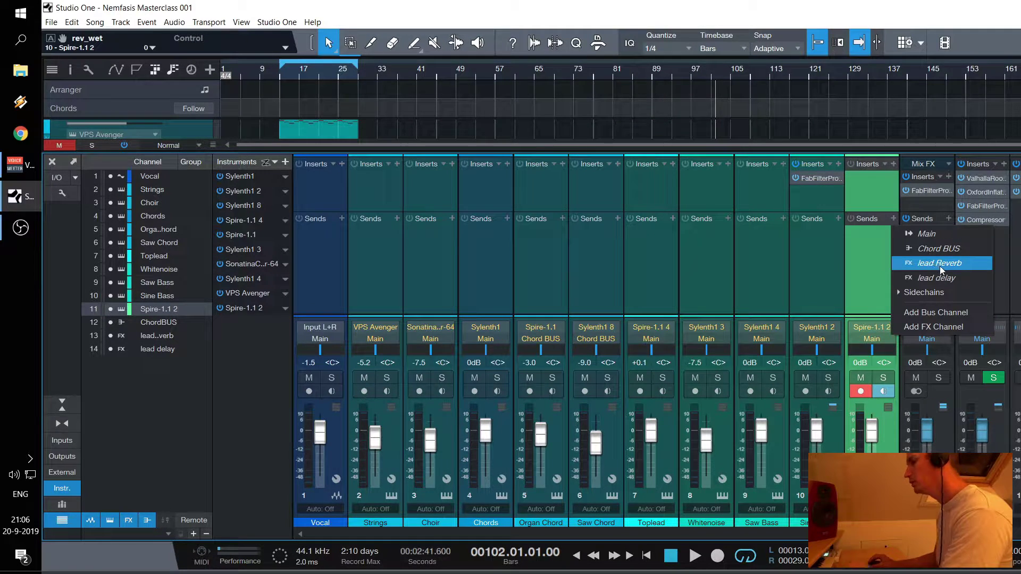
left_click(940, 264)
left_click(895, 218)
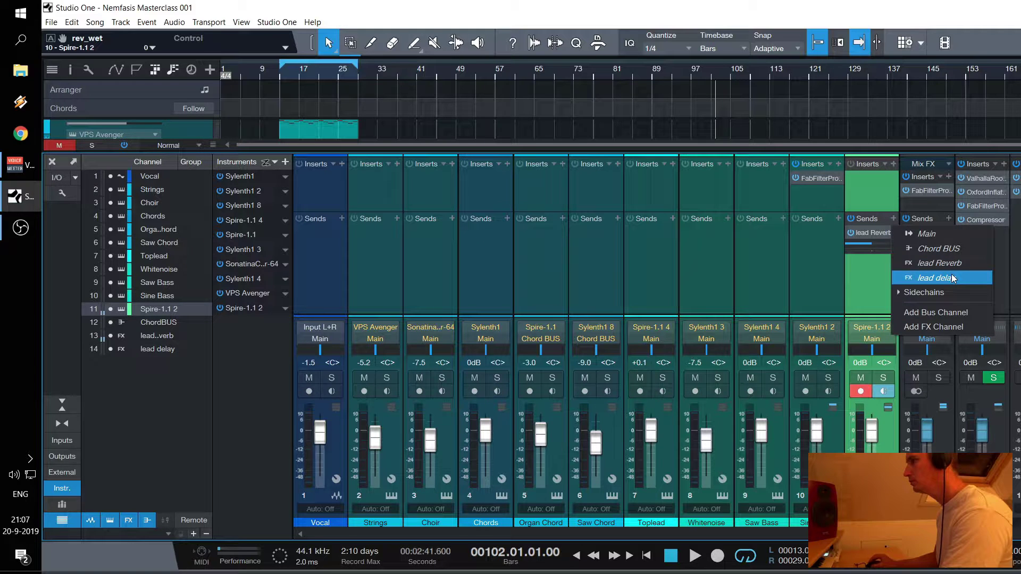
left_click(914, 271)
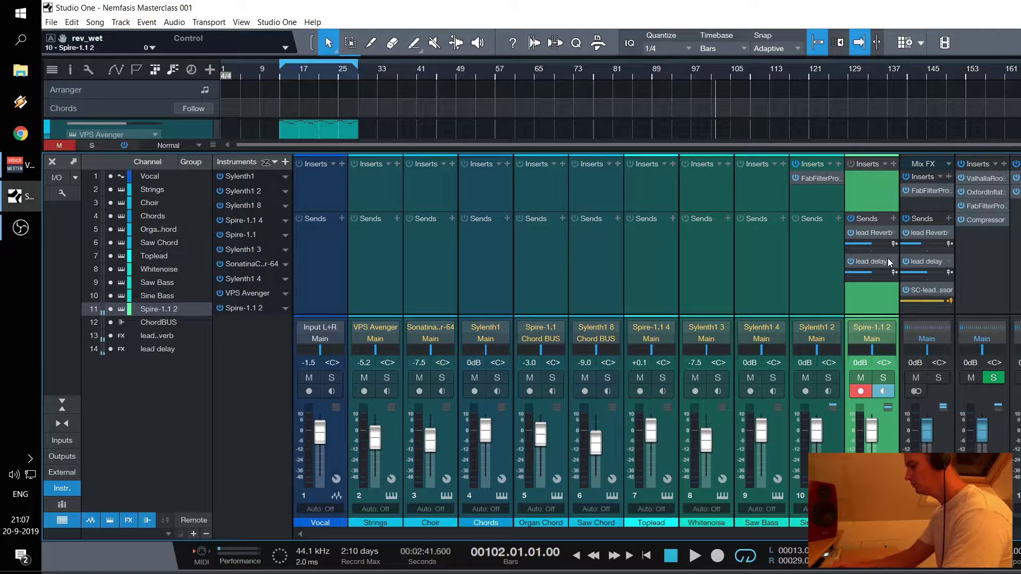
Insert the Replika delay plug-in on the Spire-1.1 2 channel
left_click(894, 163)
type("replik")
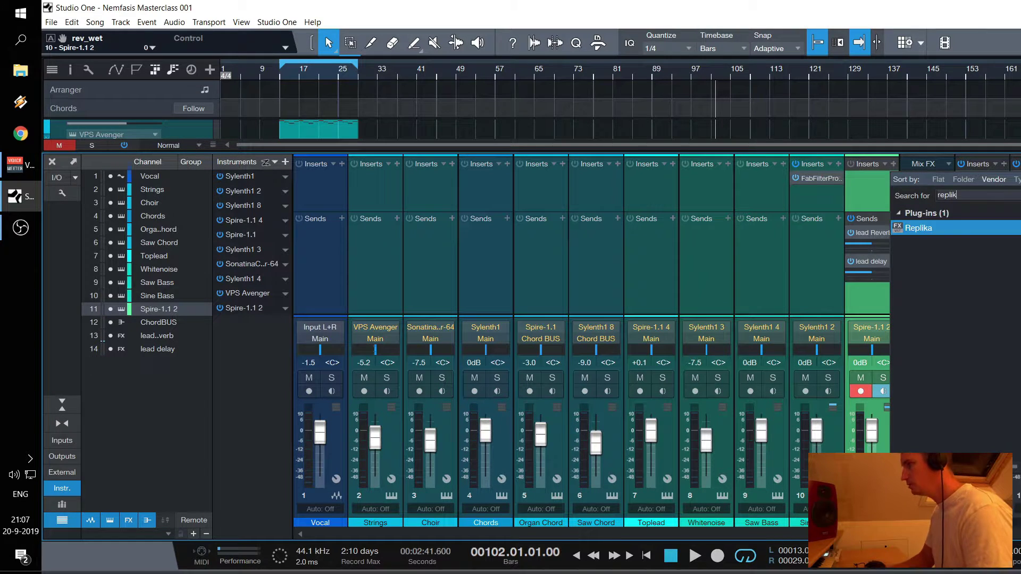
double_click(938, 228)
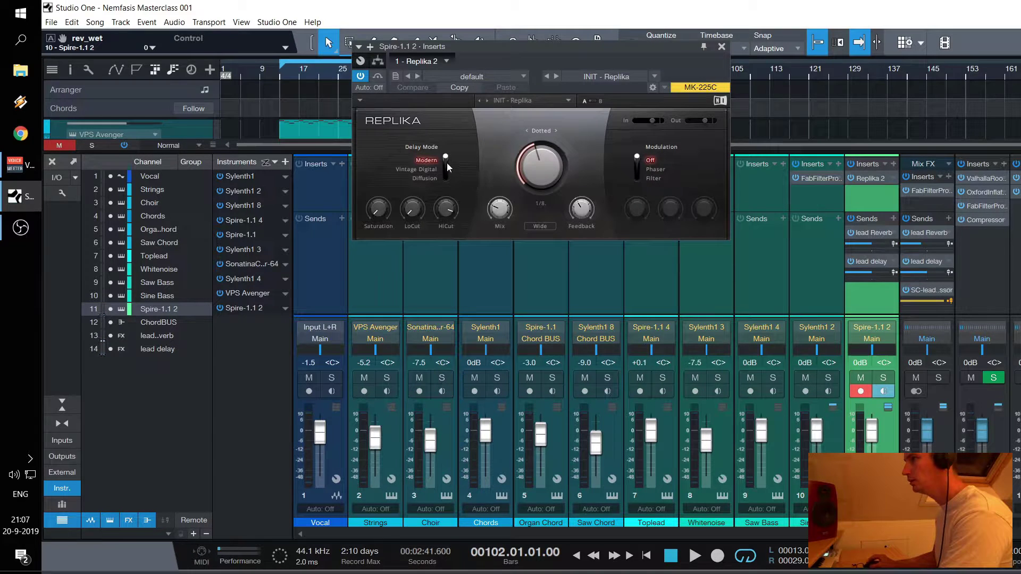
In Replika, raise the low cut and set HiCut to about 3586 Hz, modulation to Filter, dotted 1/16 delay and 86%/14% mix
left_click_drag(413, 219, 447, 245)
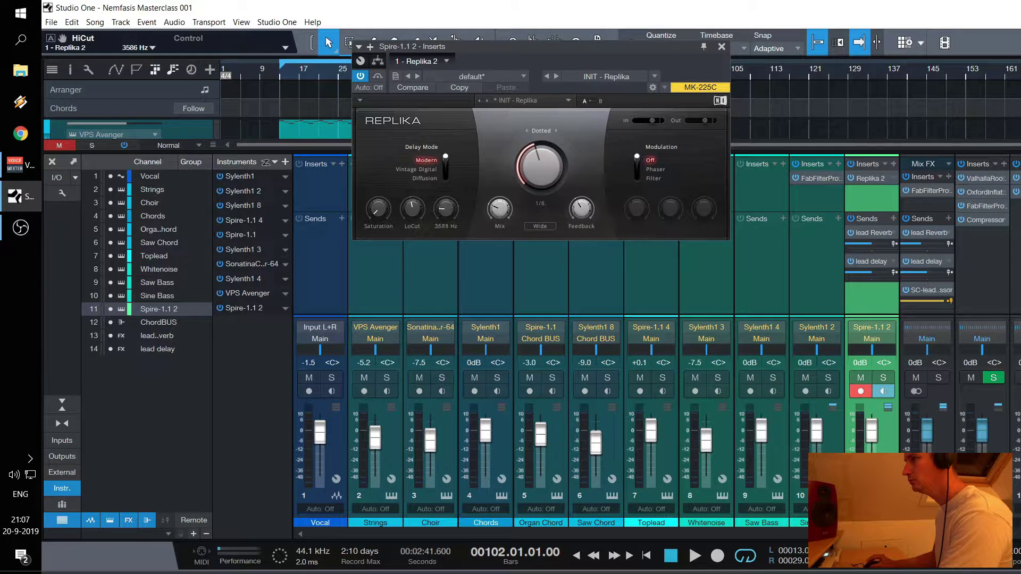
left_click(640, 168)
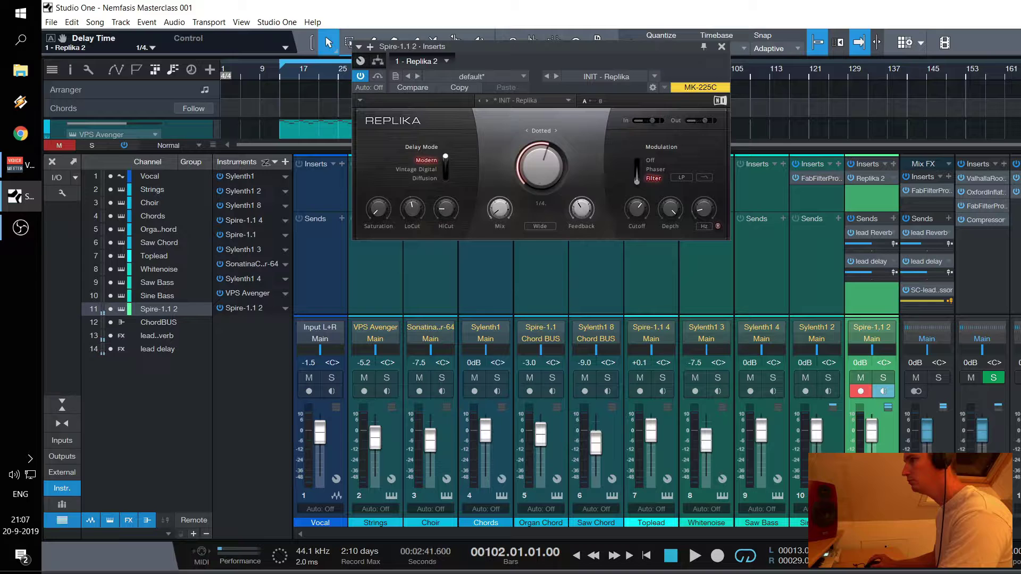
left_click_drag(540, 184, 540, 207)
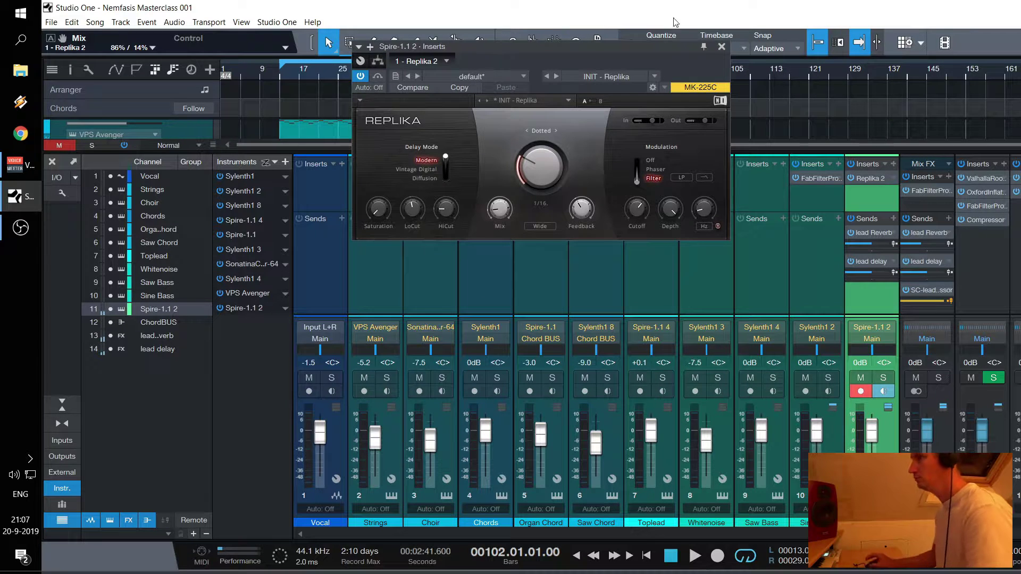
left_click(722, 47)
key("F3")
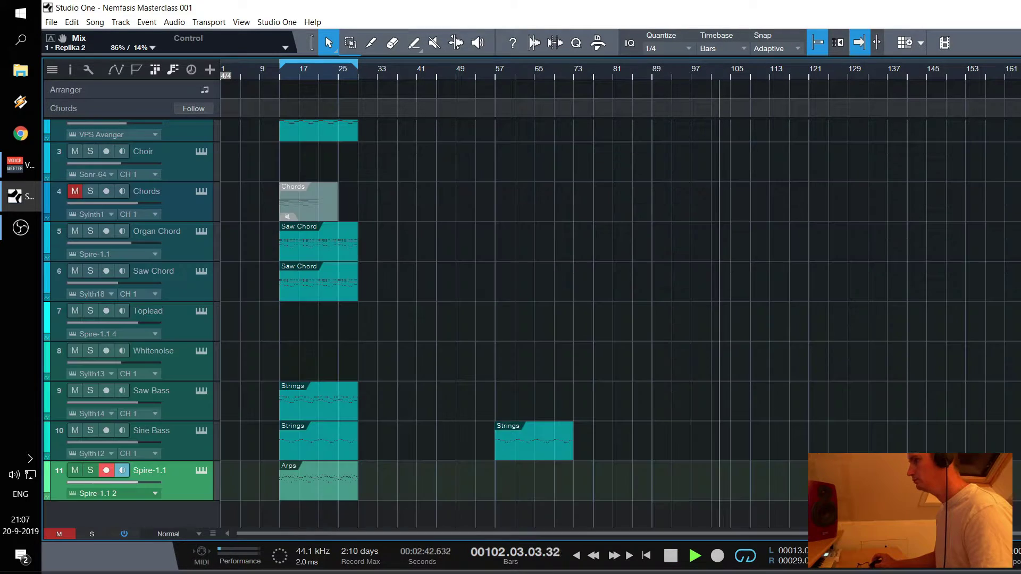
Play the soloed Spire-1.1 track from bar 13 and transpose all notes of its Arps part down an octave
key("space")
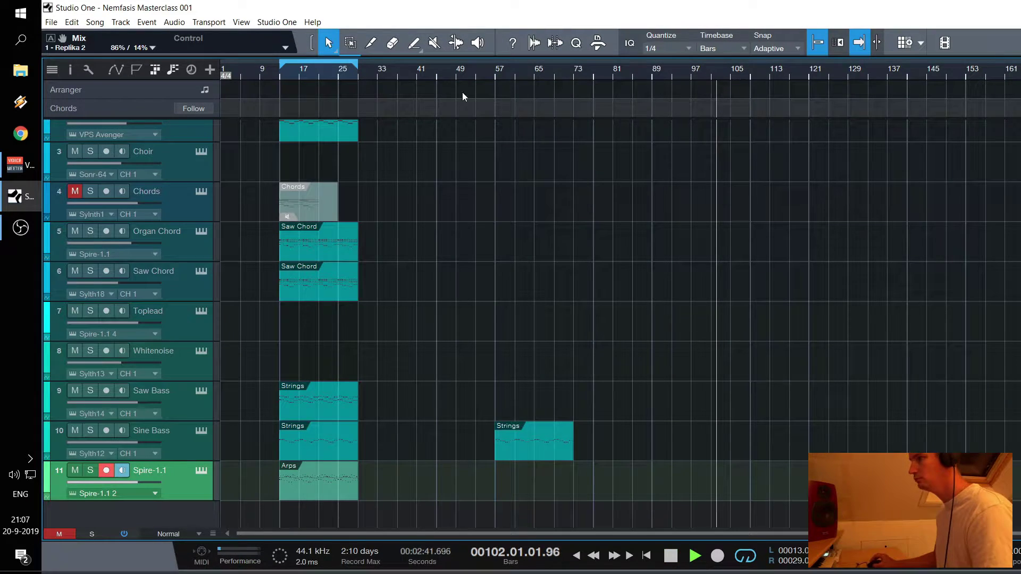
left_click(281, 74)
left_click(90, 470)
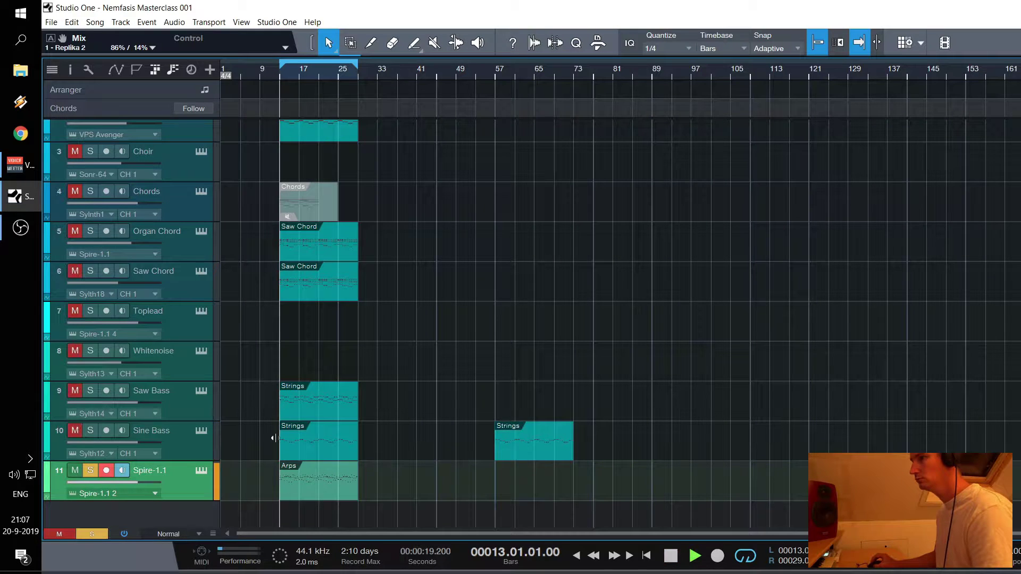
double_click(318, 487)
key("ctrl+a")
key("shift+Down")
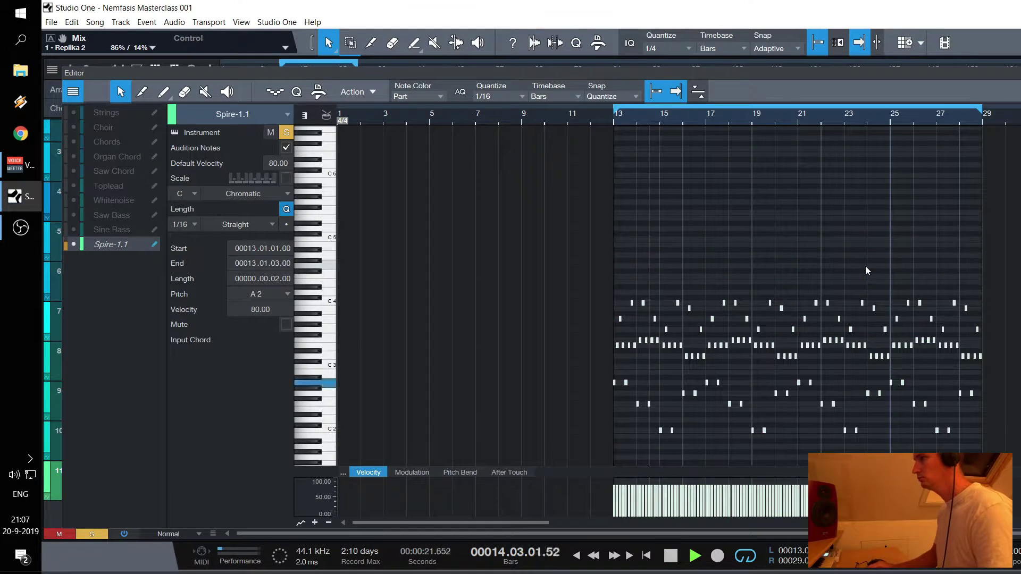
Raise the lowest Arps notes by an octave to C3, then close the editor and stop playback
scroll(781, 223, "down", 2)
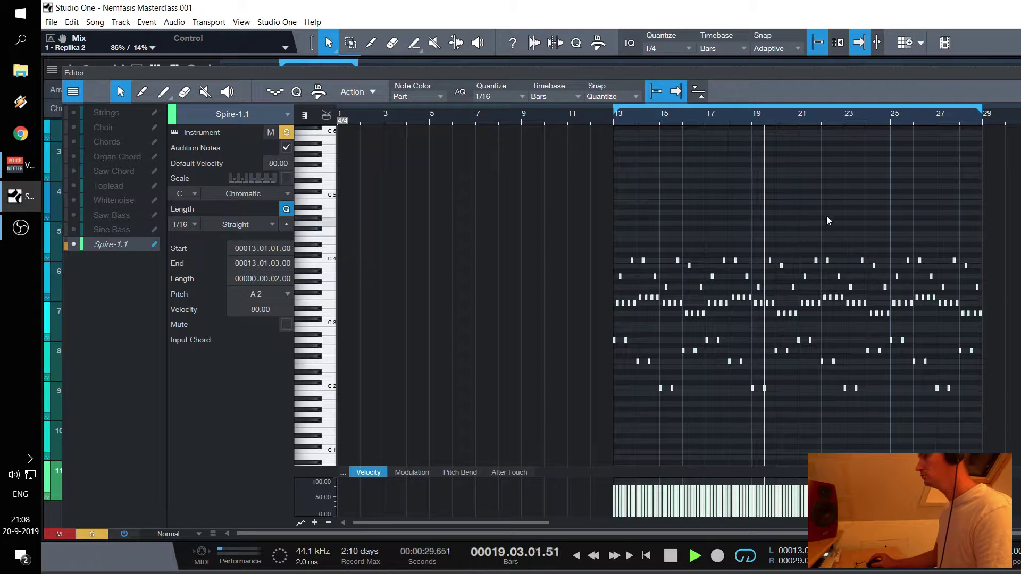
left_click_drag(1014, 429, 585, 378)
key("shift+Up")
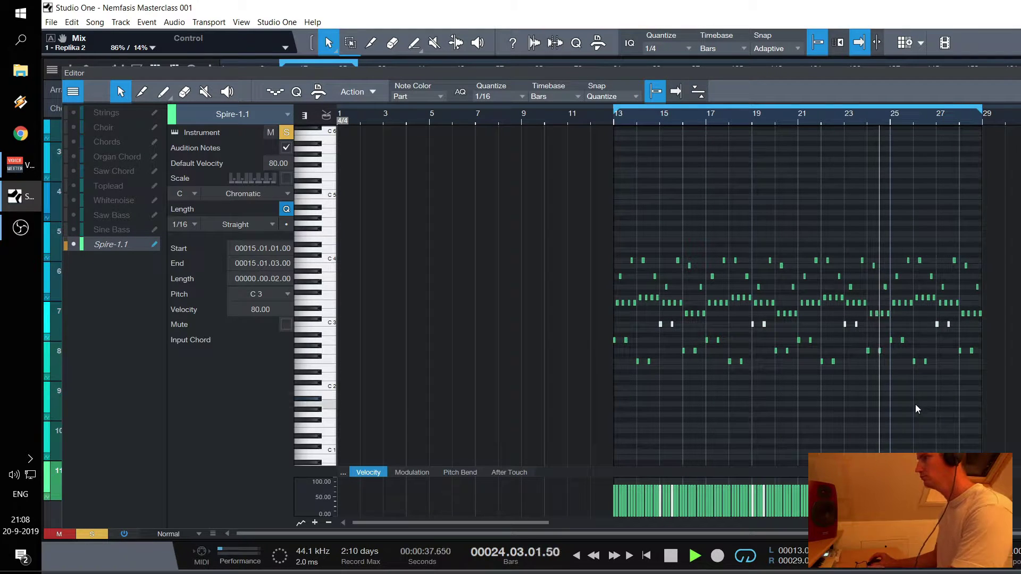
key("F2")
key("space")
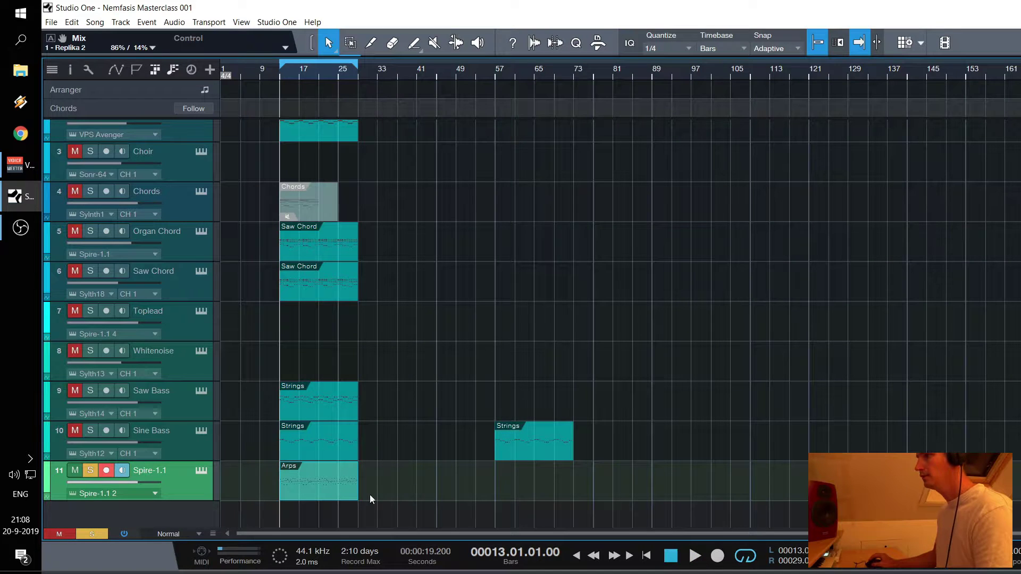
Copy the Arps part to bar 57 and play it from there with Sine Bass also soloed
left_click_drag(314, 490, 526, 484)
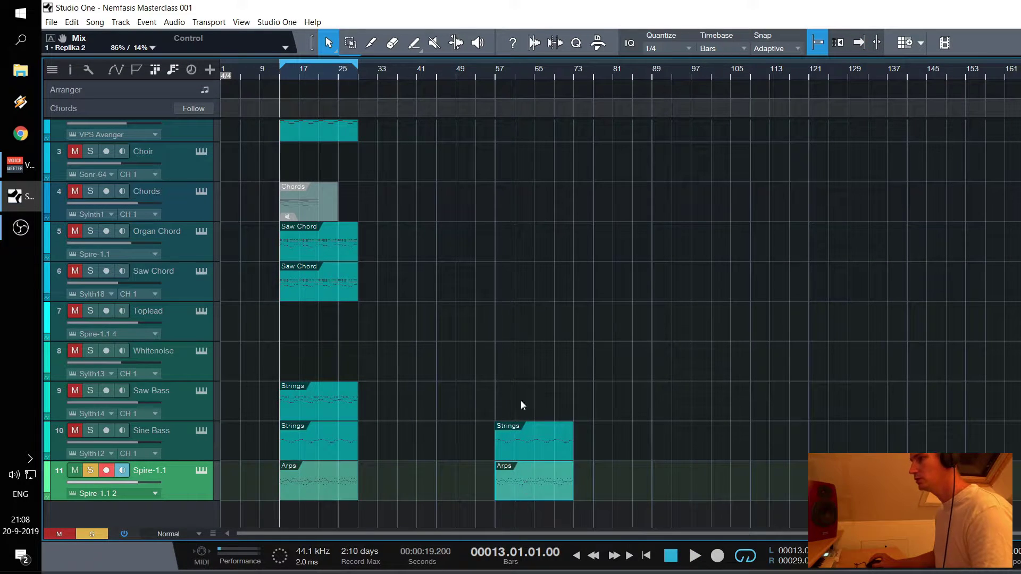
left_click(498, 79)
key("space")
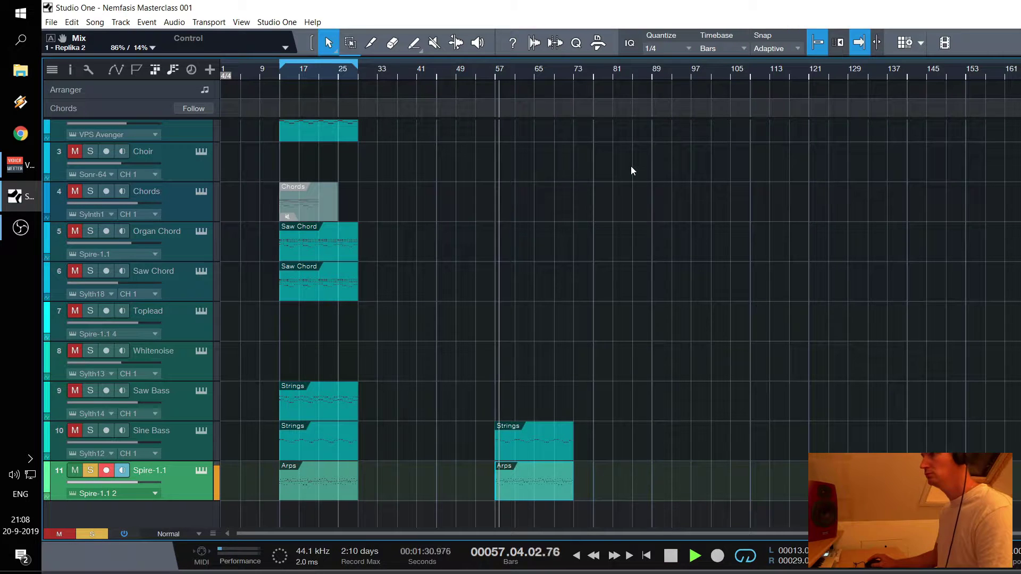
key("space")
left_click(91, 431)
key("space")
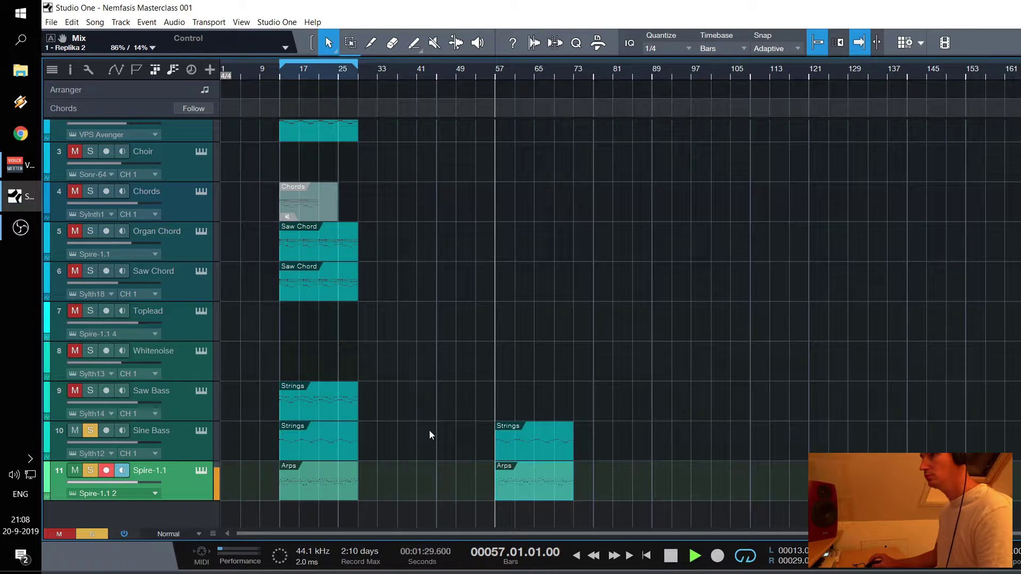
key("space")
In the Sine Bass part at bar 57, replace the four short A3 notes with one A3 held for the whole bar
double_click(521, 449)
scroll(591, 112, "up", 3)
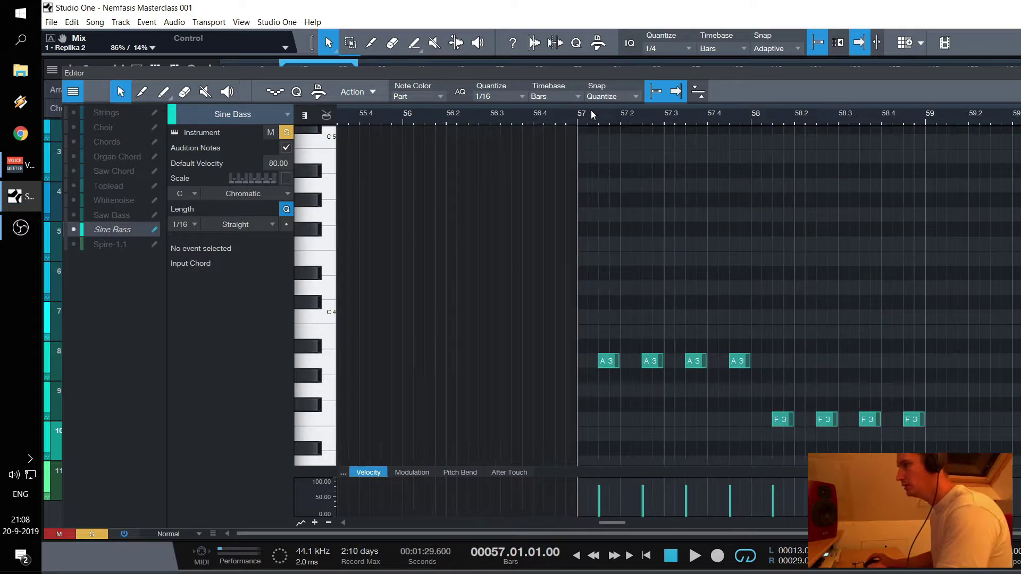
left_click_drag(603, 362, 752, 352)
key("Delete")
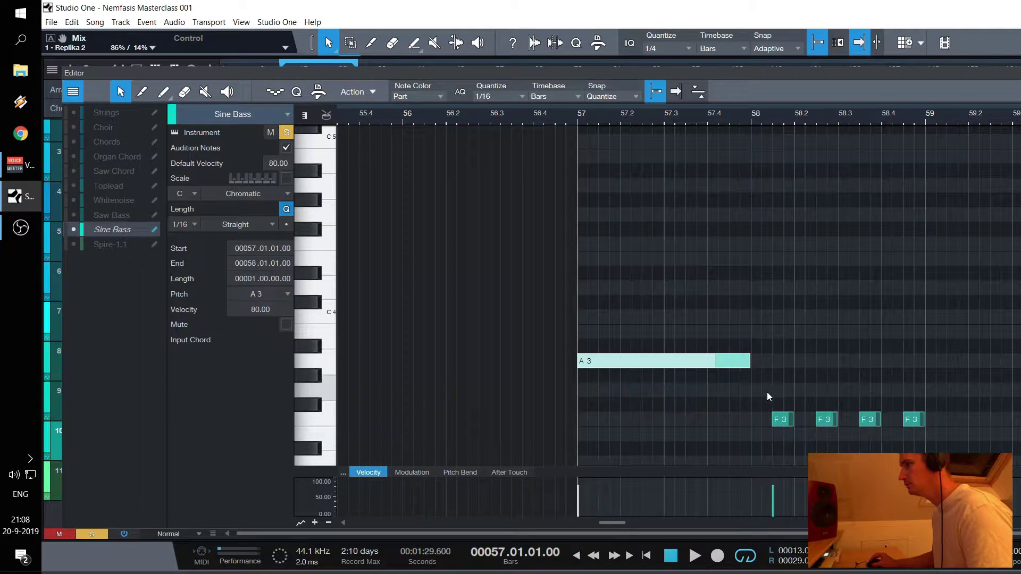
Replace the four short F3 notes in bar 58 with one whole-bar F3, play the result and close the editor
left_click_drag(778, 420, 757, 419)
left_click_drag(804, 383, 957, 437)
key("Delete")
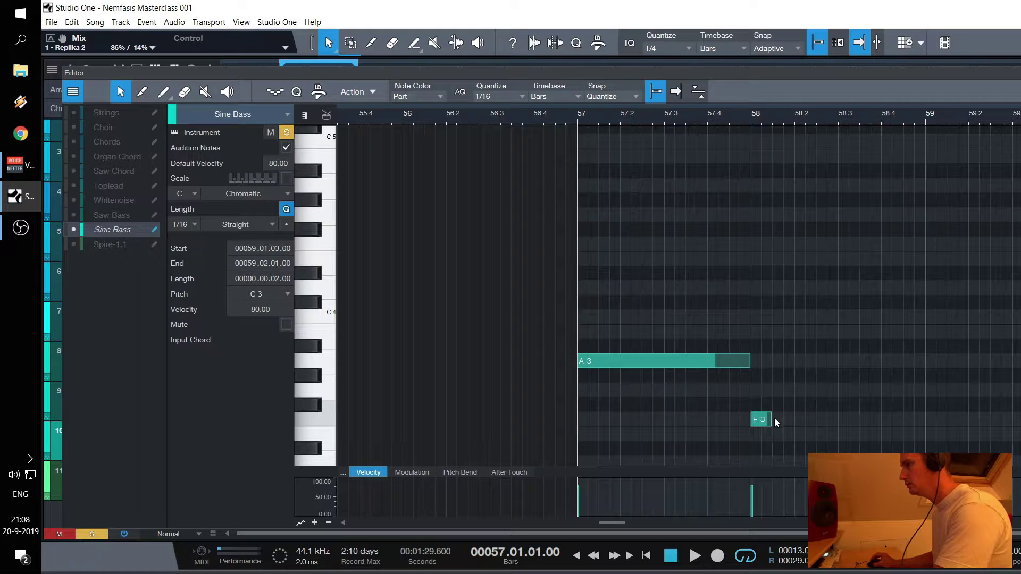
left_click_drag(771, 419, 924, 419)
key("space")
scroll(837, 112, "down", 3)
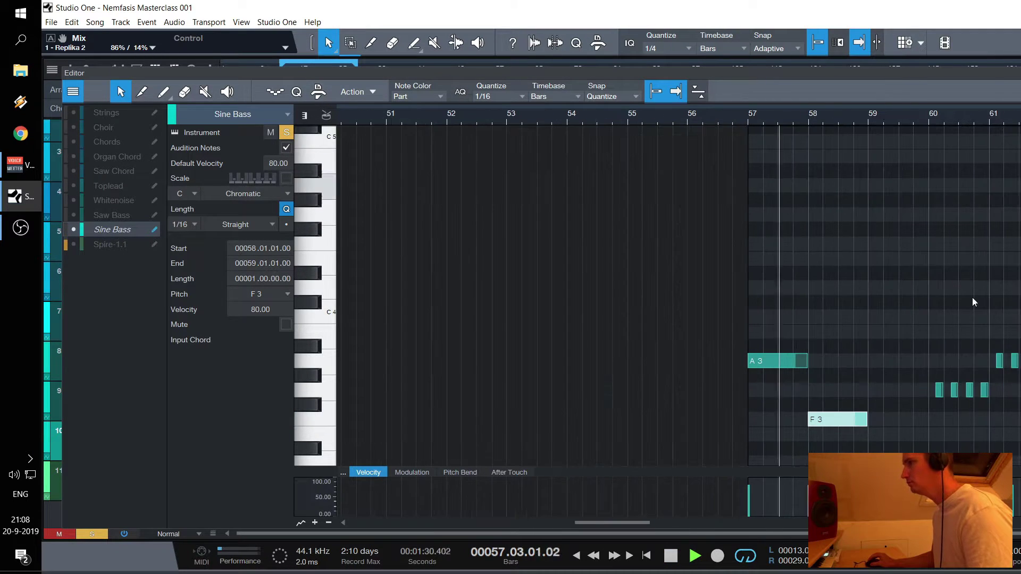
key("space")
key("F2")
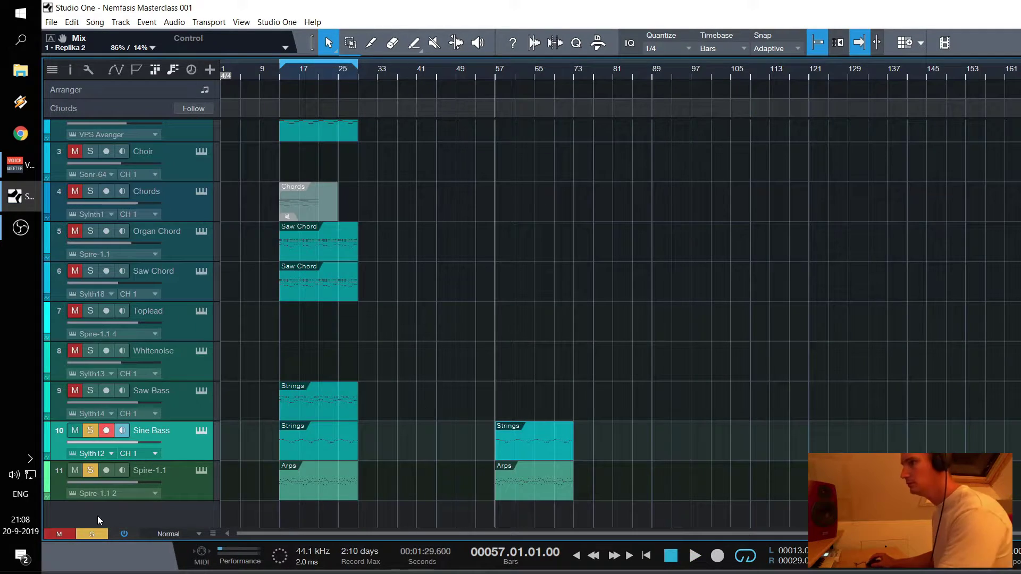
In the Sine Bass Sylenth1, set the LFO 2 rate to 1/256T and its pitch modulation amount to 0, and play from bar 57
left_click(204, 431)
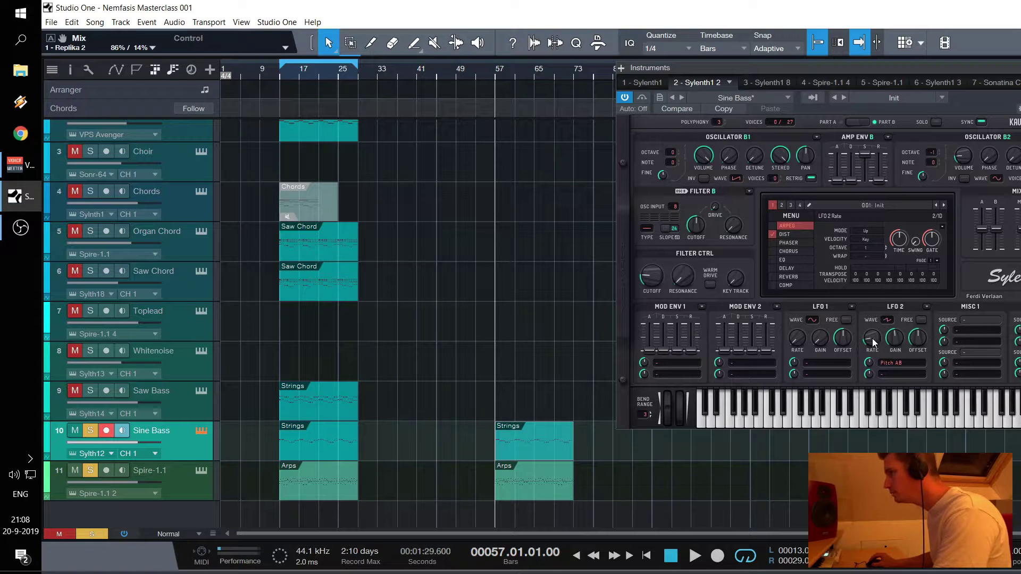
left_click(888, 364)
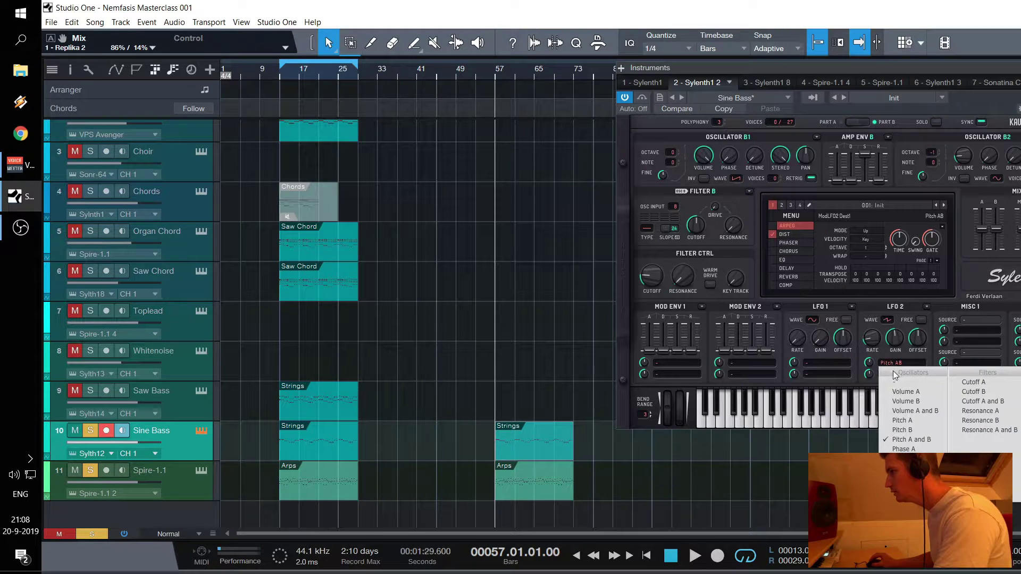
left_click(893, 338)
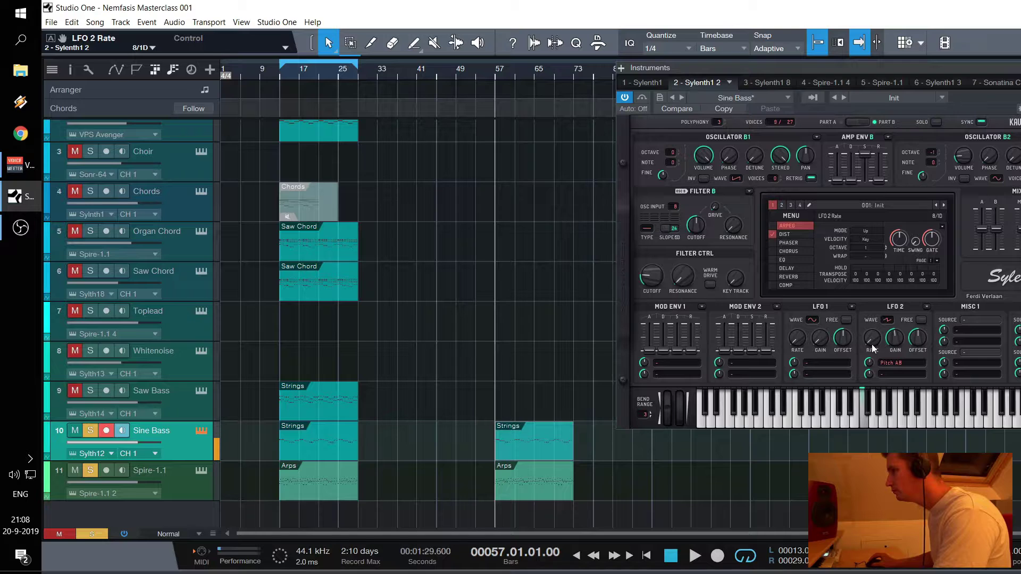
left_click_drag(873, 344, 864, 308)
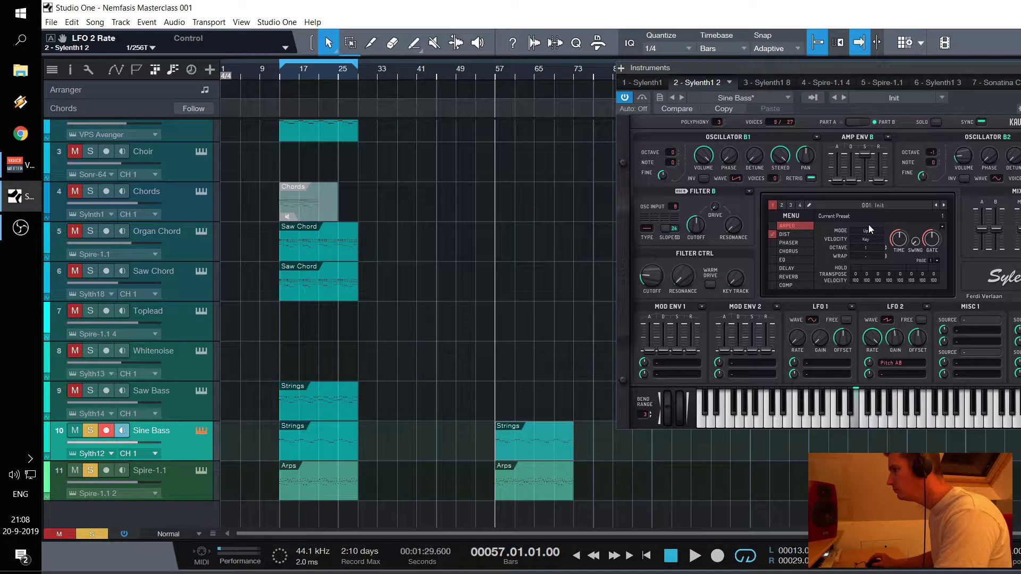
left_click(870, 361)
double_click(869, 362)
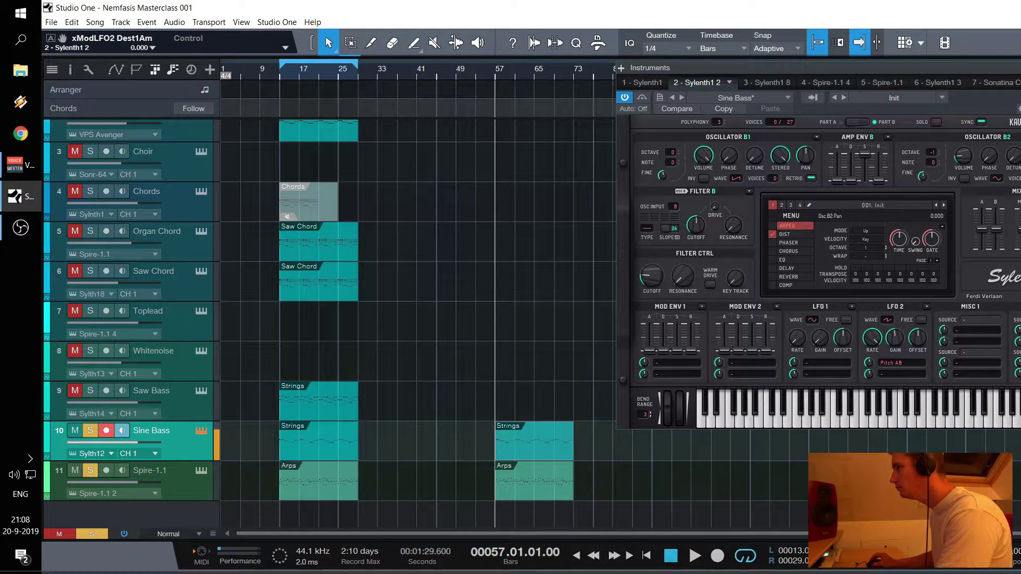
key("F11")
key("space")
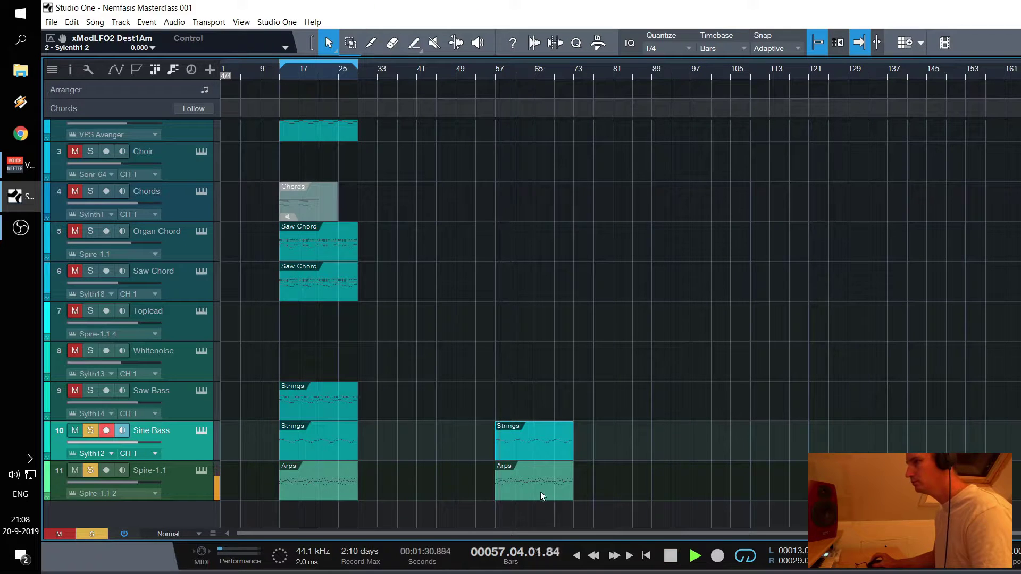
Replace the short Sine Bass notes with a whole-bar C3 in bar 59 and G3 in bar 60, and delete the bar 61 notes
double_click(537, 457)
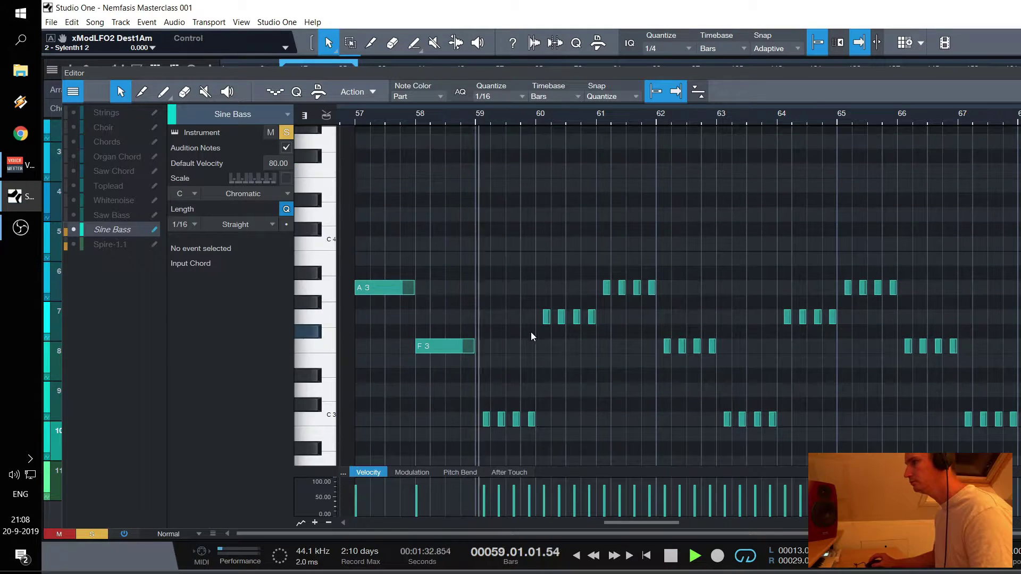
key("space")
left_click_drag(566, 382, 537, 375)
key("Delete")
left_click_drag(551, 191, 525, 224)
key("Delete")
left_click_drag(499, 375, 620, 245)
key("Delete")
Delete the short Sine Bass notes from bar 62 onward and duplicate the held notes of bars 57–60 three times
left_click_drag(633, 178, 1019, 467)
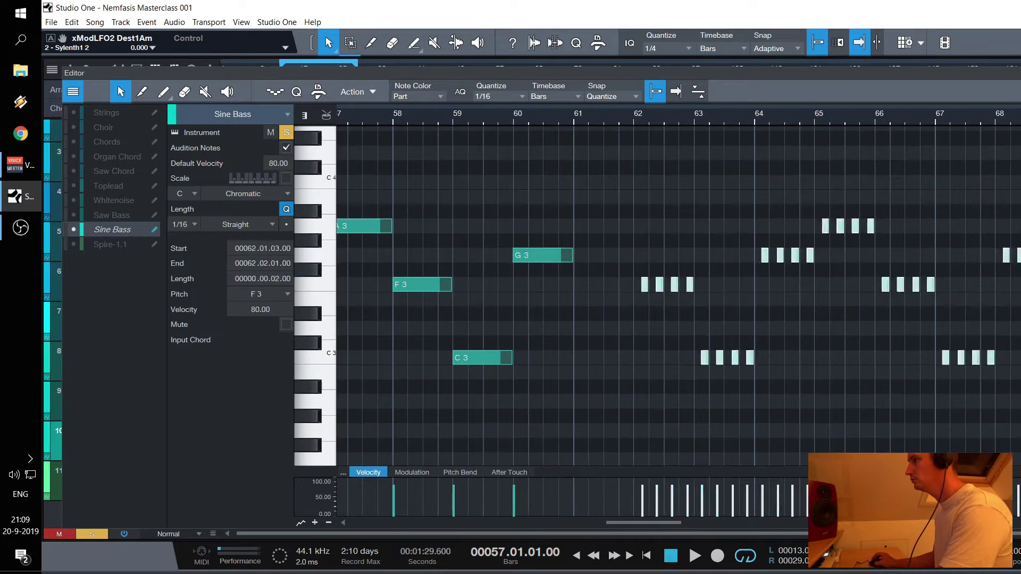
key("Delete")
left_click_drag(662, 453, 352, 235)
key("d")
key("d")
key("d")
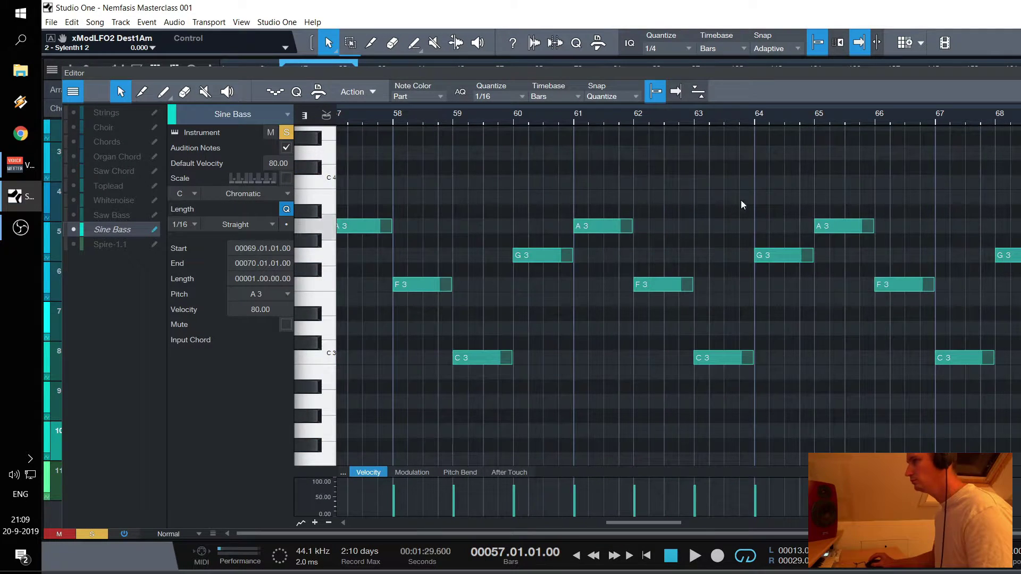
Play the Sine Bass notes from bar 57, select the C3 notes, close the note editor and stop playback
key("space")
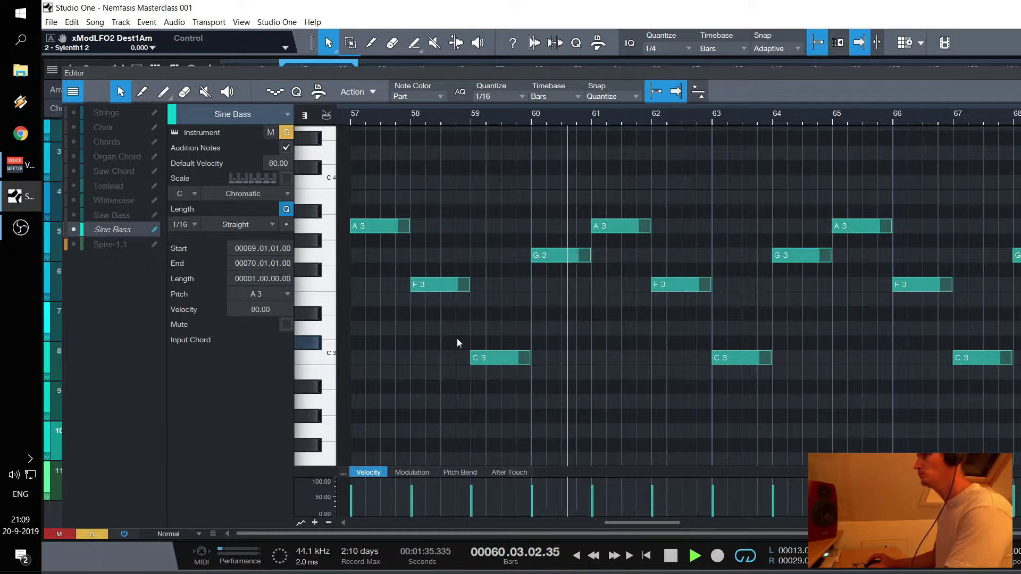
left_click_drag(433, 336, 1007, 367)
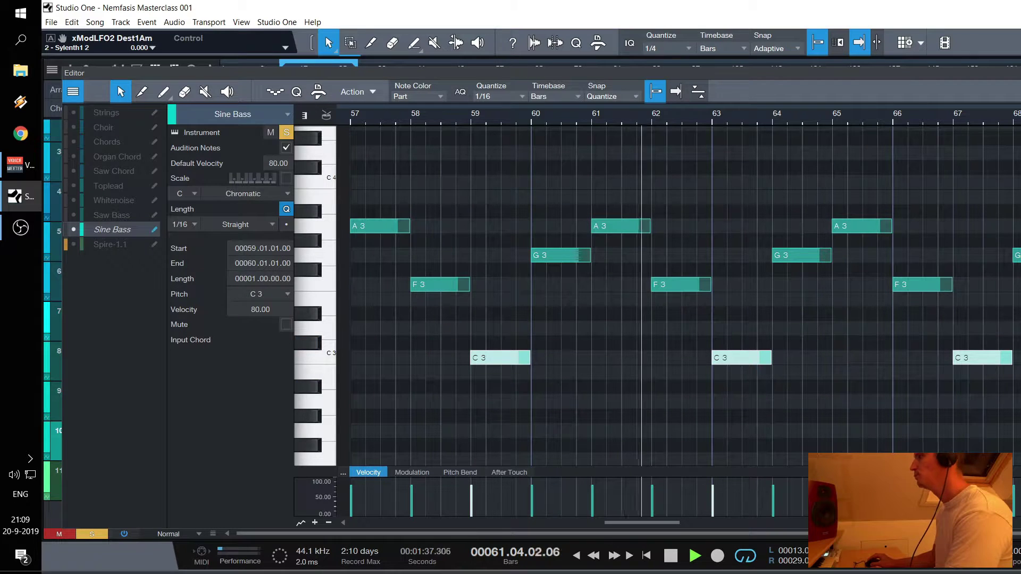
key("F2")
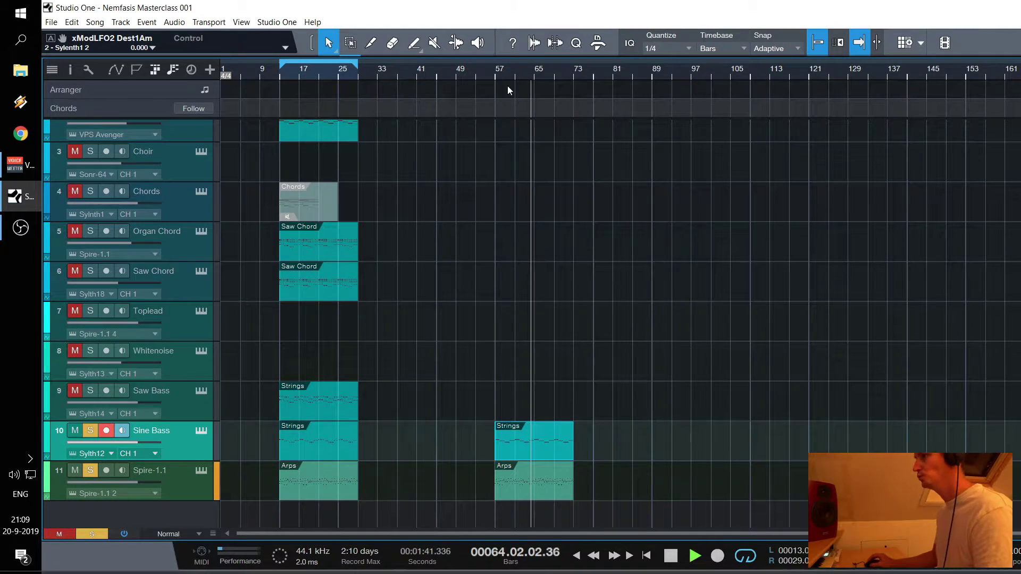
scroll(511, 73, "up", 2)
key("space")
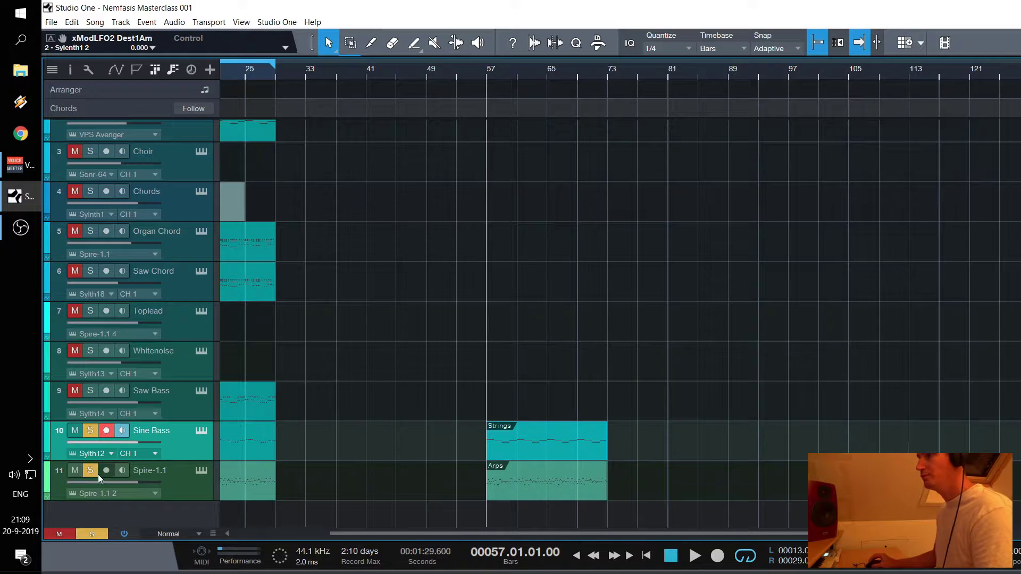
Turn off solo on the Sine Bass and Spire-1.1 tracks and select the Spire-1.1 track
left_click(89, 432)
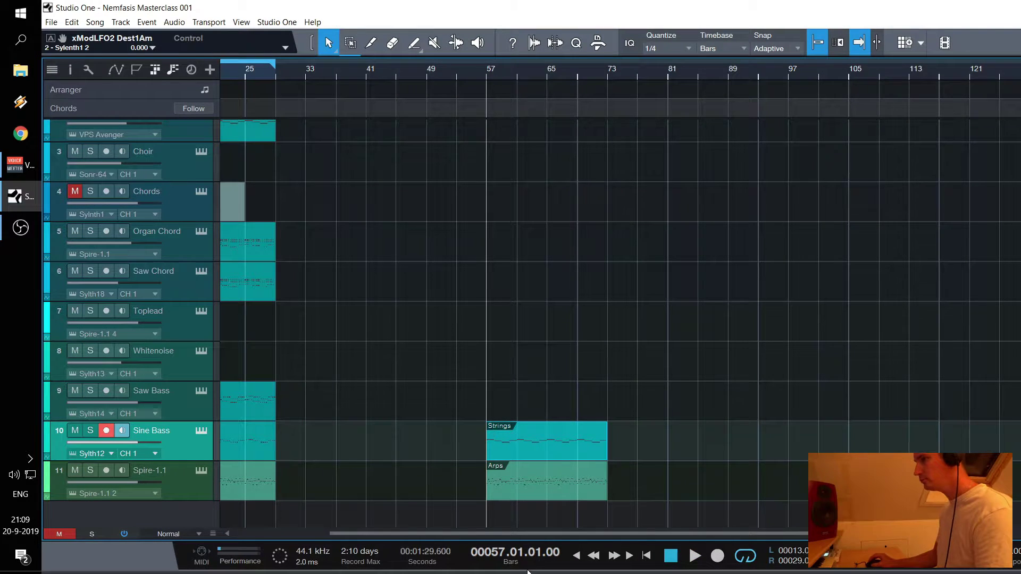
left_click_drag(499, 535, 470, 535)
left_click(189, 477)
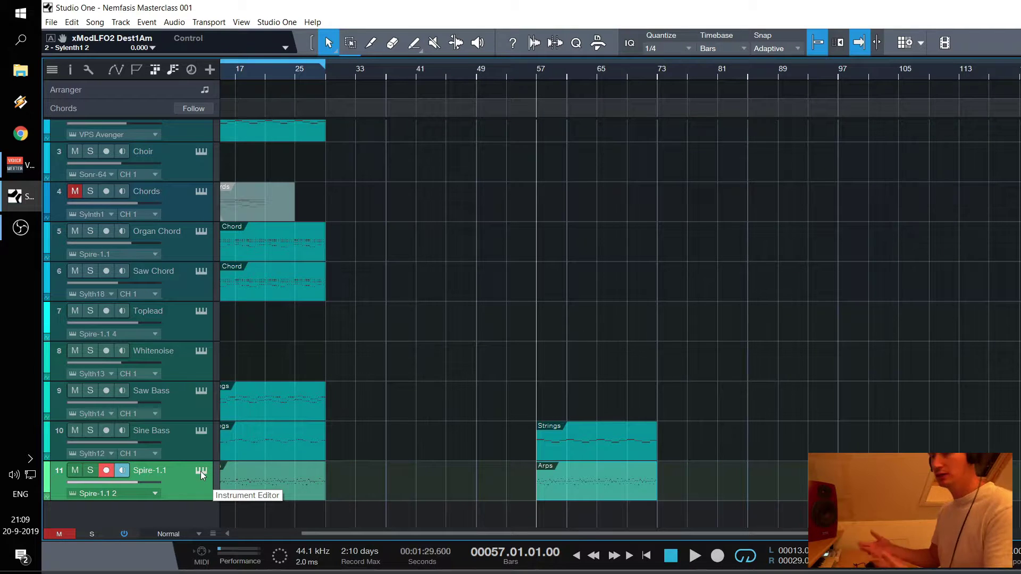
Play the Sine Bass and Spire arpeggio parts together from bar 57
left_click_drag(515, 532, 451, 535)
scroll(552, 322, "up", 2)
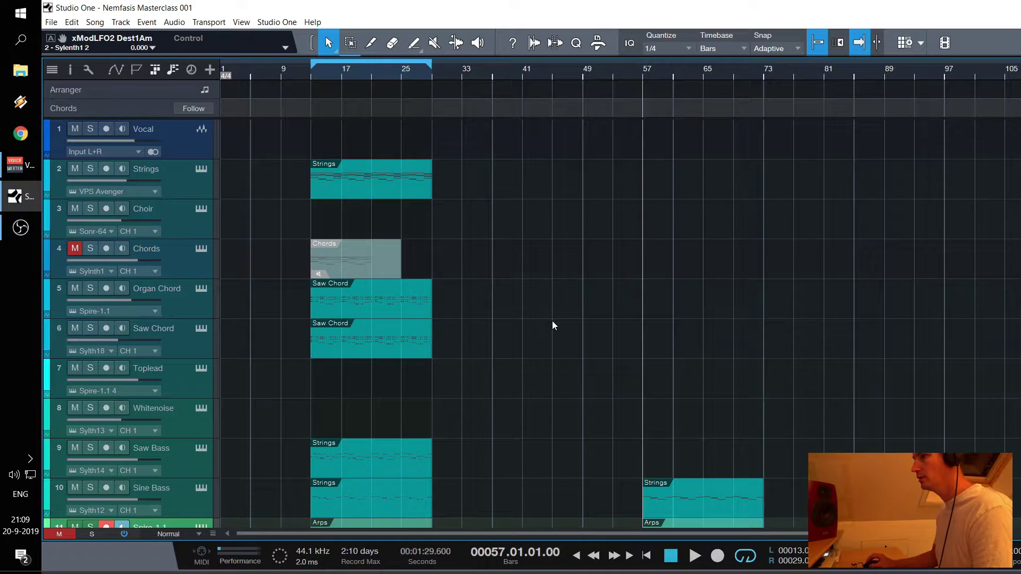
scroll(554, 325, "down", 2)
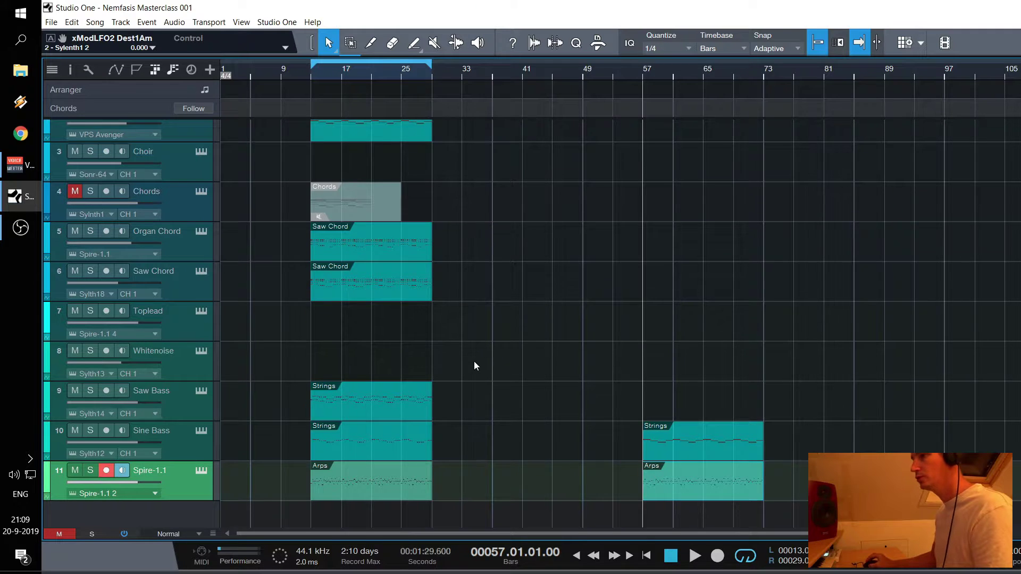
scroll(492, 369, "up", 2)
scroll(505, 362, "down", 2)
key("space")
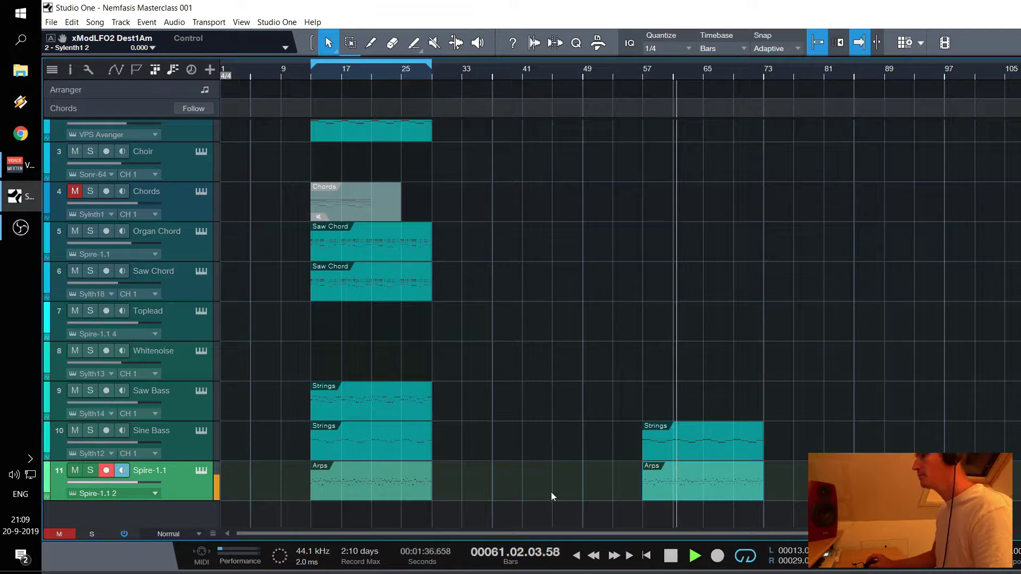
left_click_drag(512, 533, 601, 533)
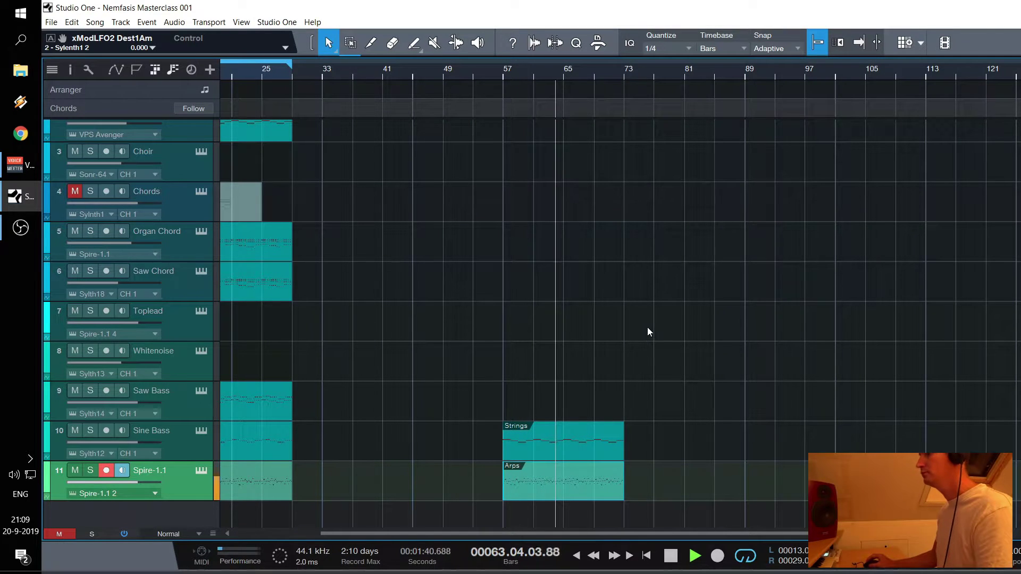
key("space")
Examine the Spire arpeggio notes around bars 60 to 64 and close the note editor
left_click(547, 74)
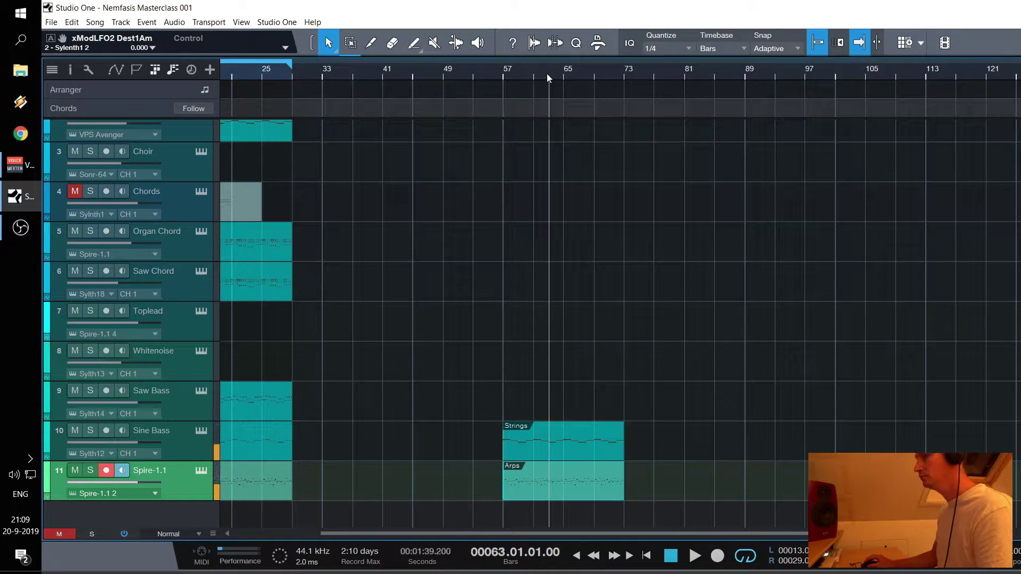
scroll(544, 527, "up", 1)
scroll(573, 456, "down", 1)
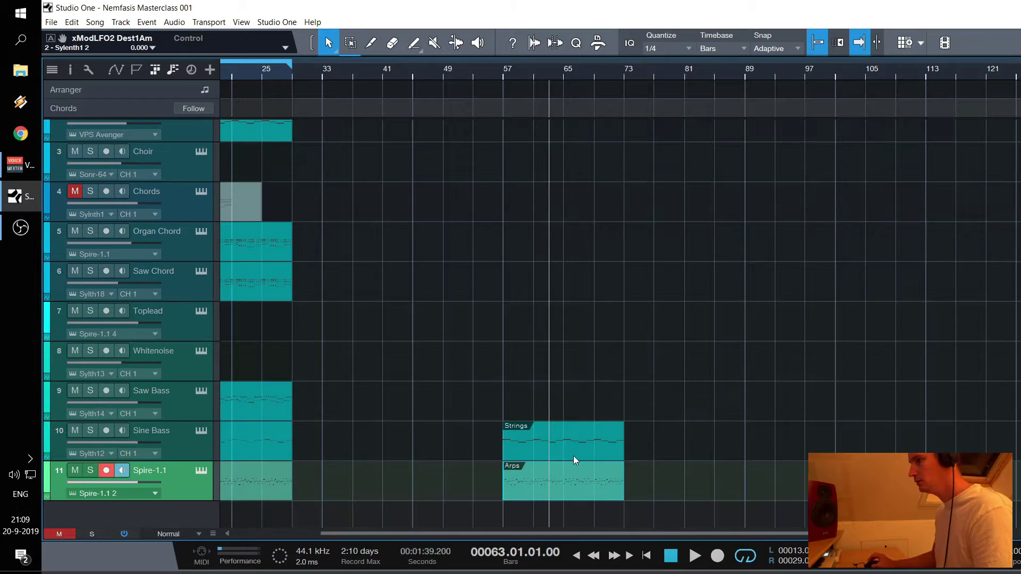
double_click(556, 493)
left_click(665, 119)
scroll(665, 119, "up", 3)
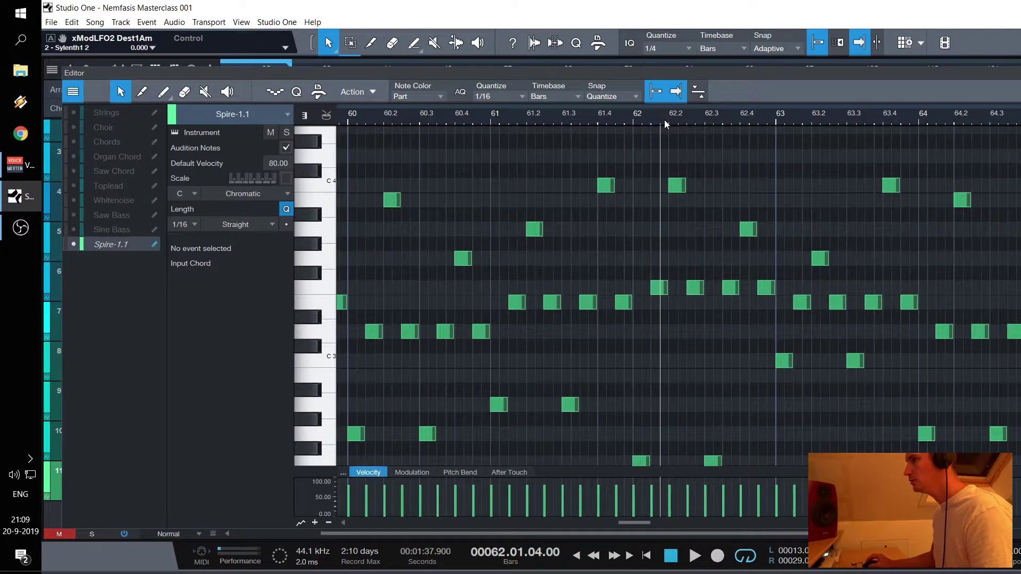
key("F2")
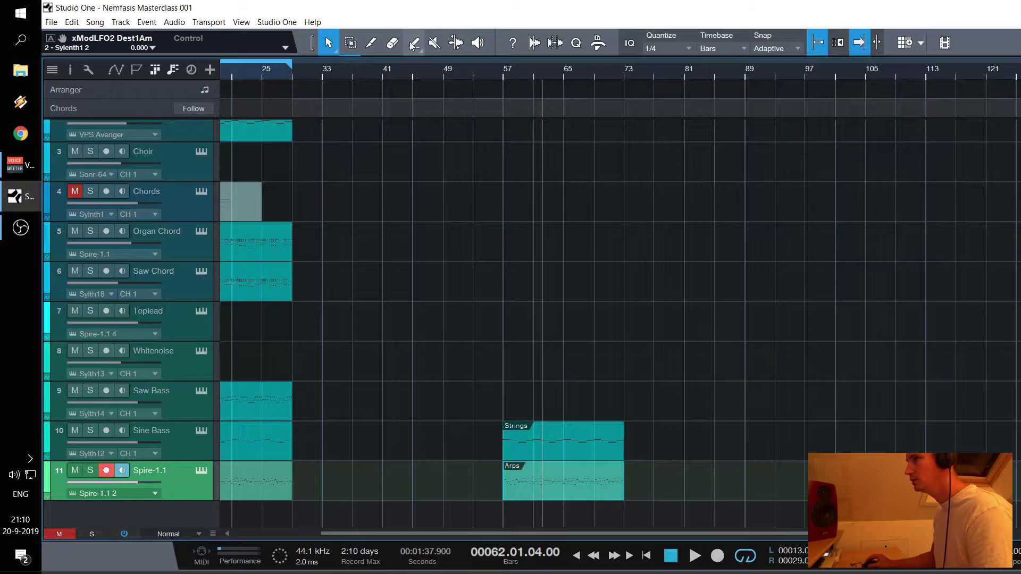
Split the Arps part and the Sine Bass Strings part at bar 65, and return to the Arrow tool
left_click(371, 42)
left_click(565, 476)
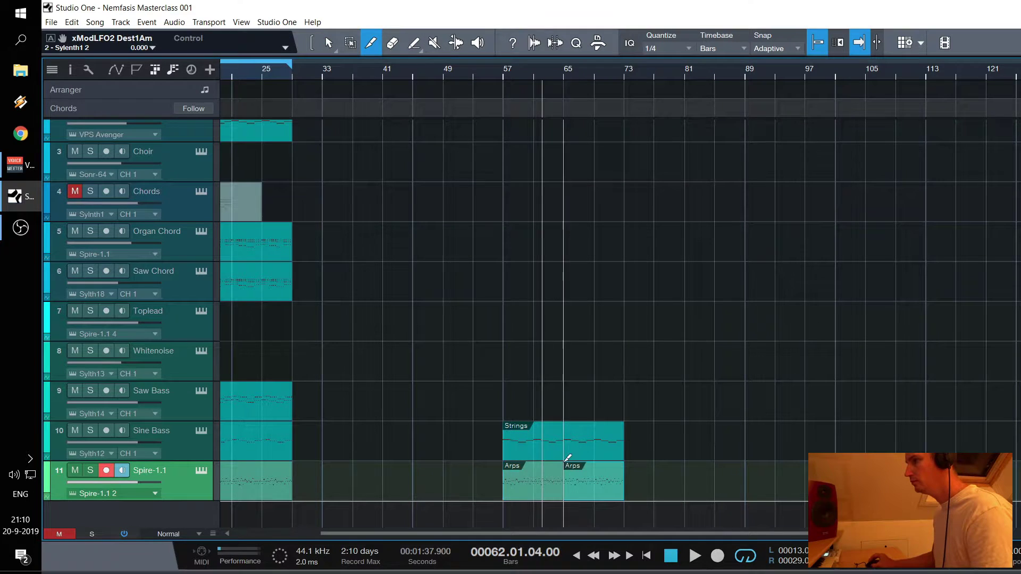
left_click(568, 436)
key("1")
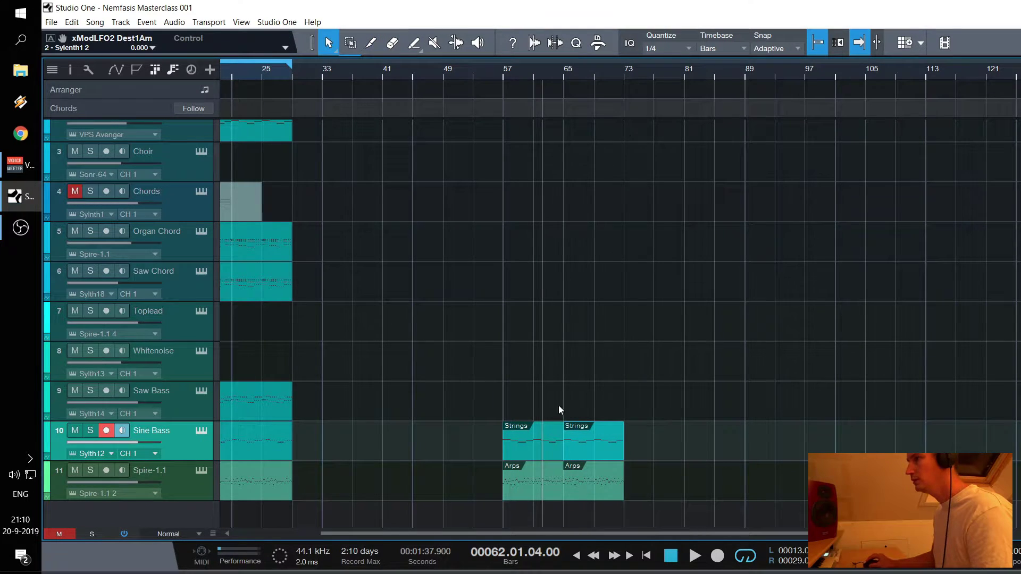
Open the Arps part before bar 65 for note editing and play it from bar 64
double_click(550, 487)
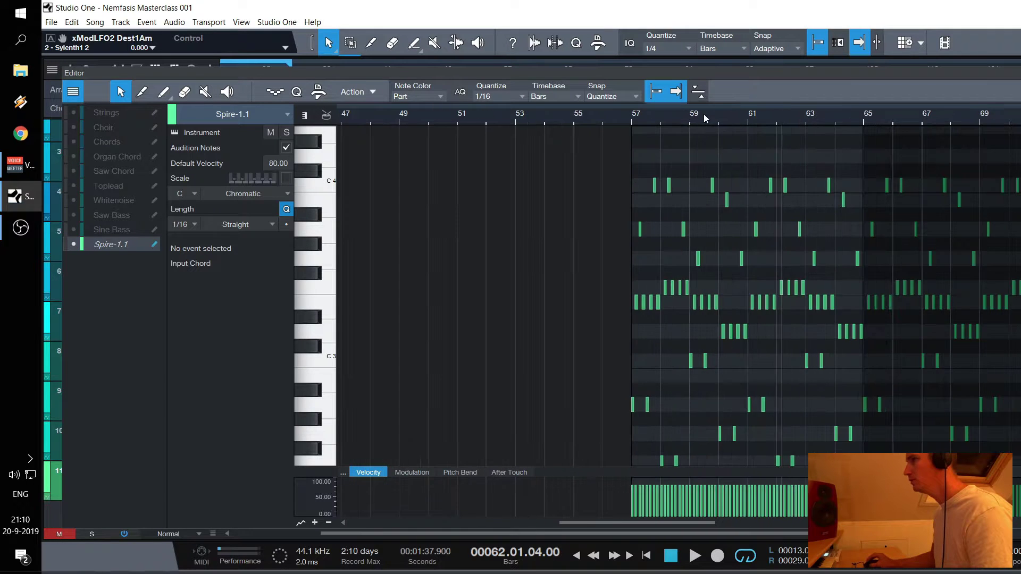
scroll(853, 119, "up", 8)
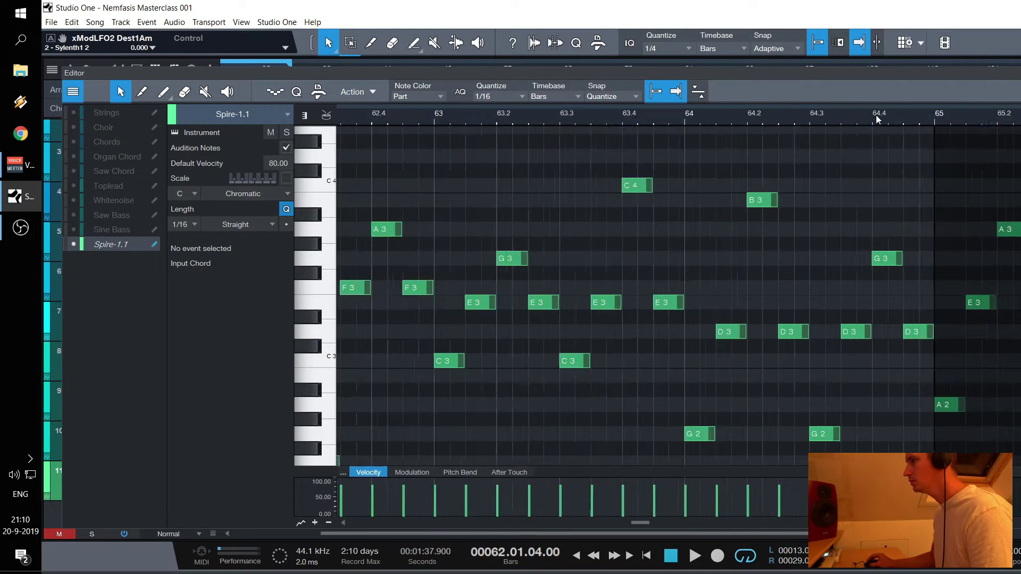
left_click(580, 117)
key("space")
scroll(850, 211, "down", 1)
key("space")
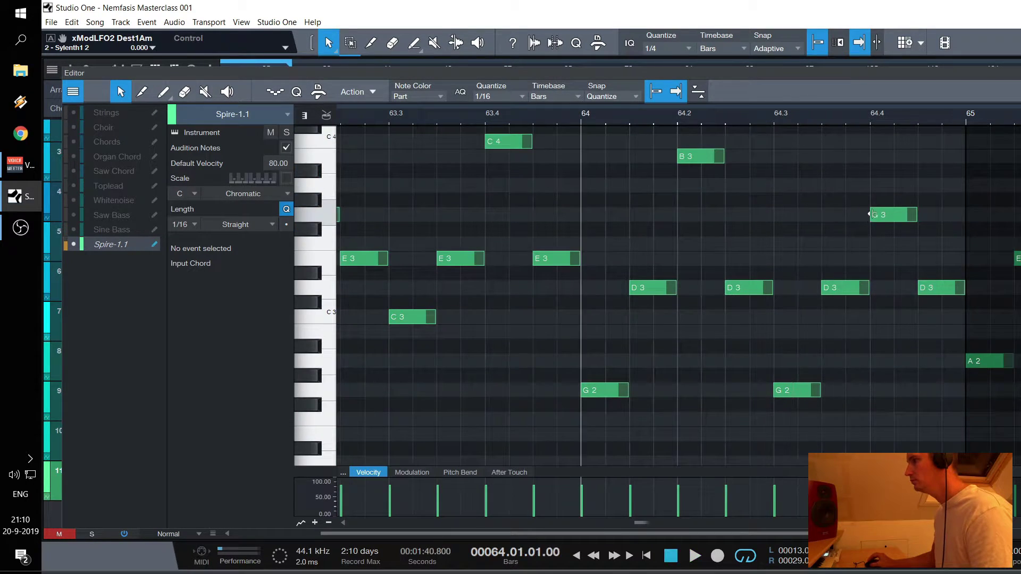
In bar 64, delete the last two D3 notes, shift the second D3 to beat 3 and delete the G2 there
left_click(656, 288)
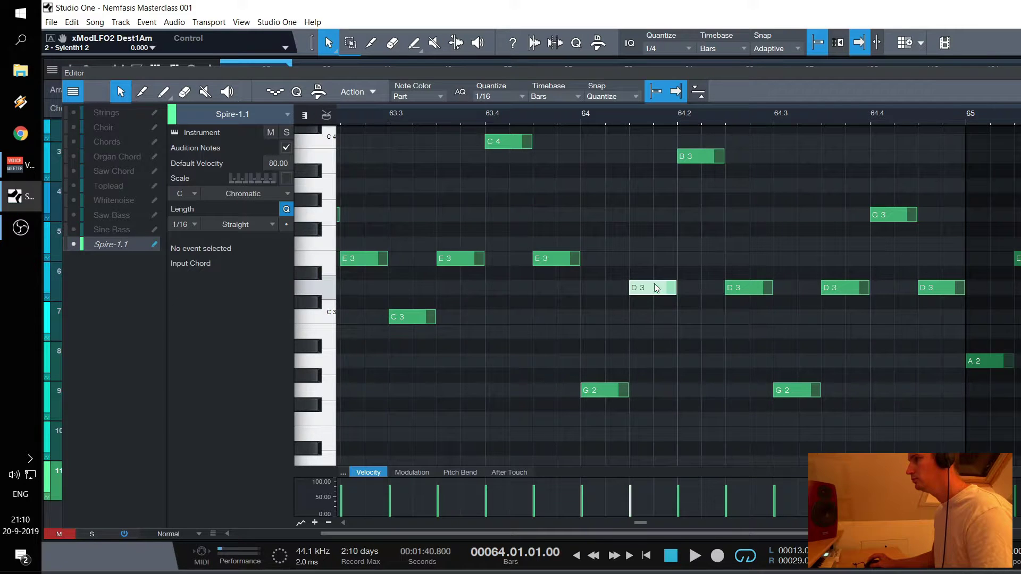
left_click(792, 293)
left_click_drag(942, 338, 831, 259)
key("Delete")
left_click_drag(746, 290, 795, 294)
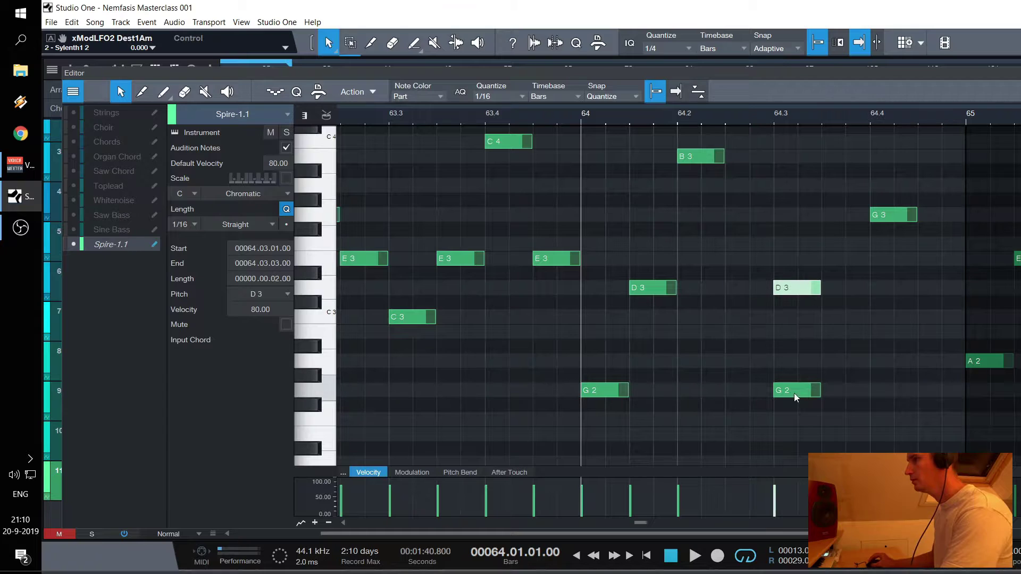
left_click_drag(793, 393, 844, 388)
key("Delete")
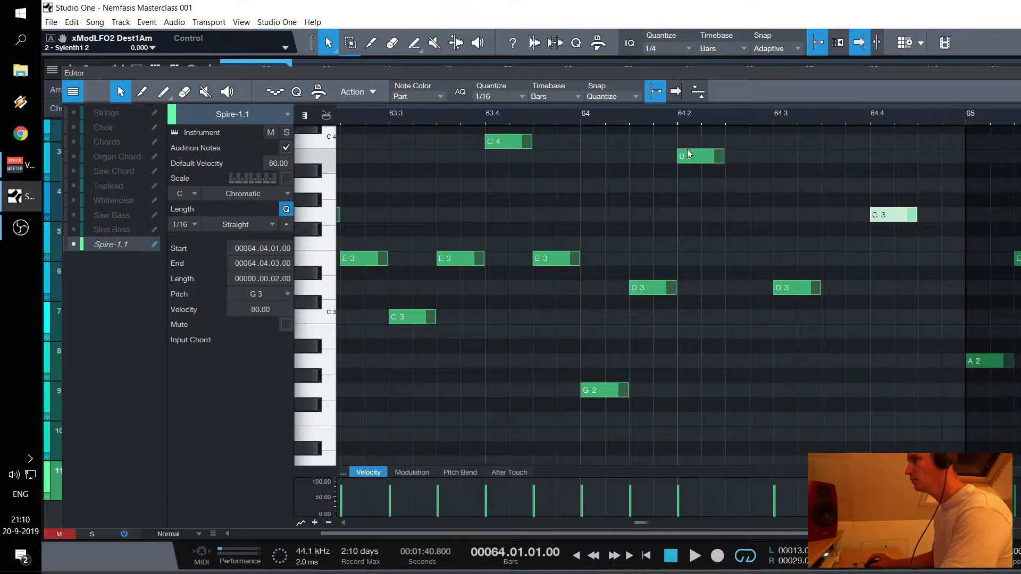
Move bar 64's B3 to beat 3 and its first D3 to beat 2, delete the other D3 and play the bar
left_click_drag(687, 153, 736, 154)
left_click_drag(655, 286, 703, 287)
left_click(801, 293)
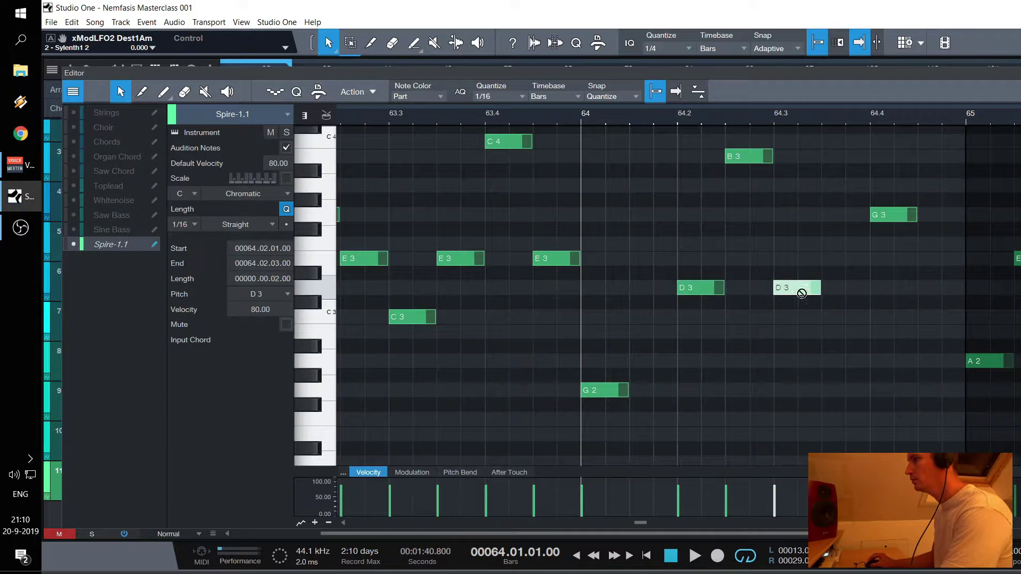
left_click_drag(802, 293, 849, 290)
left_click_drag(750, 157, 798, 157)
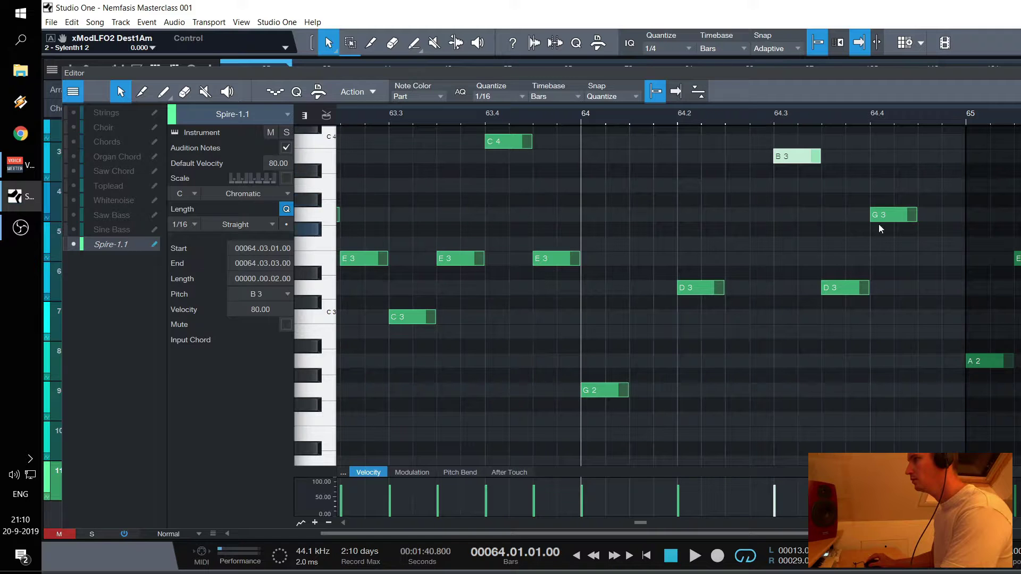
mouse_move(882, 215)
left_mouse_down()
mouse_move(923, 215)
mouse_move(886, 216)
left_mouse_up()
left_click(855, 288)
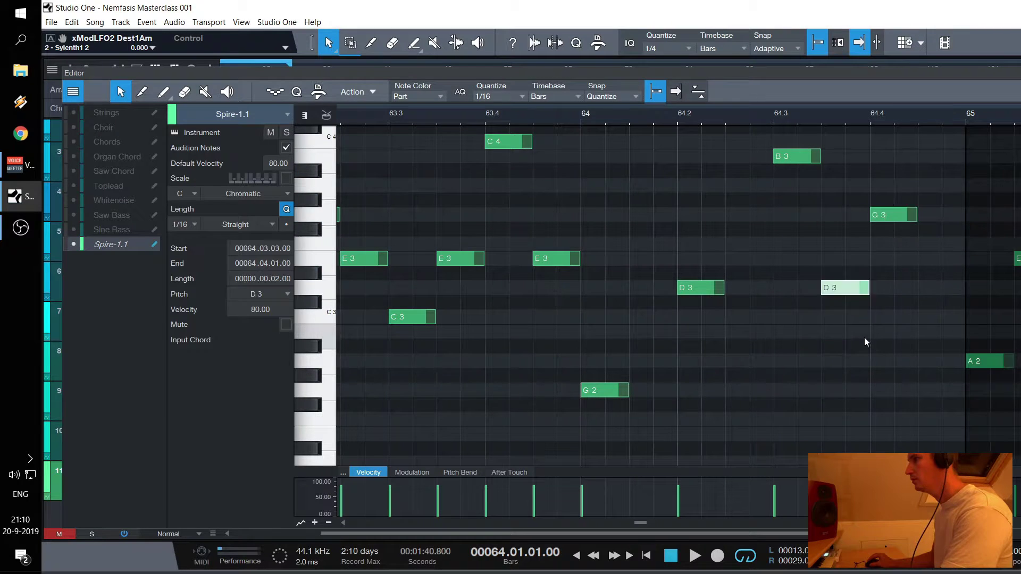
key("Delete")
key("space")
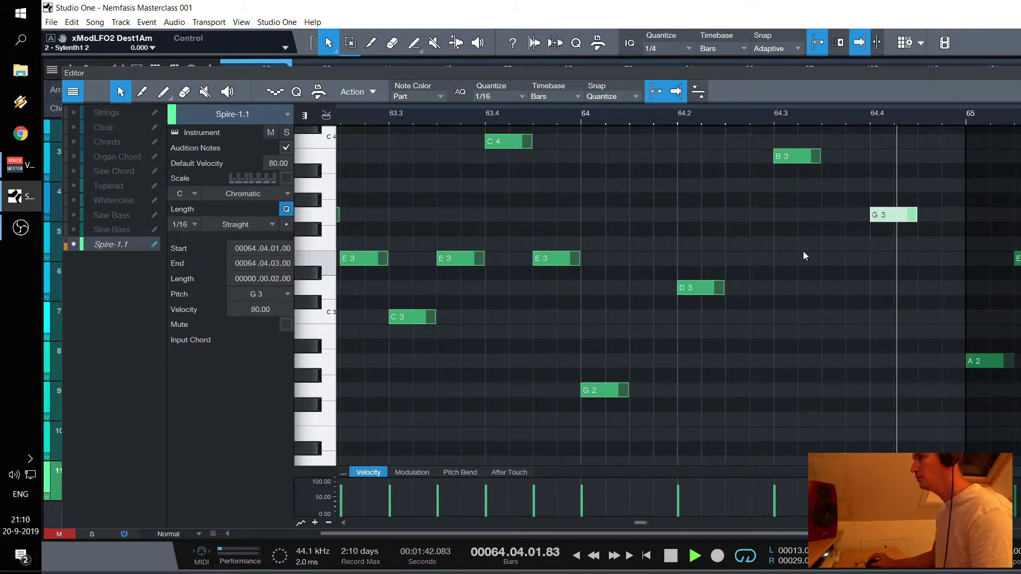
key("space")
Place D3 on the second eighth note of bar 64 and G3 on beat 2, and play the bar
mouse_move(632, 288)
left_mouse_down()
mouse_move(689, 287)
mouse_move(691, 215)
left_mouse_up()
key("space")
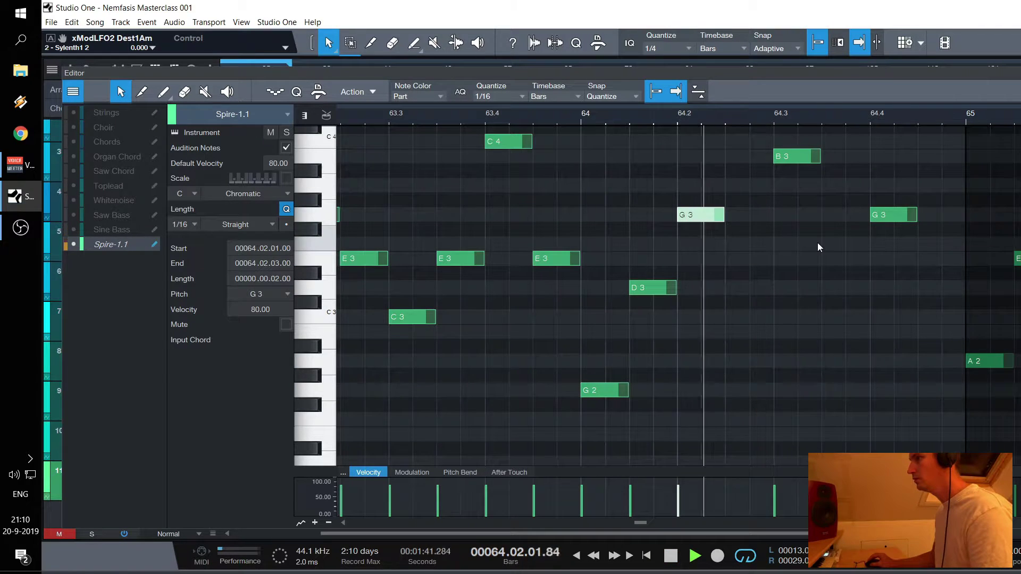
key("space")
Add a D3 eighth note at 64.02.03, play the revised bar and close the note editor
left_click_drag(726, 290, 772, 296)
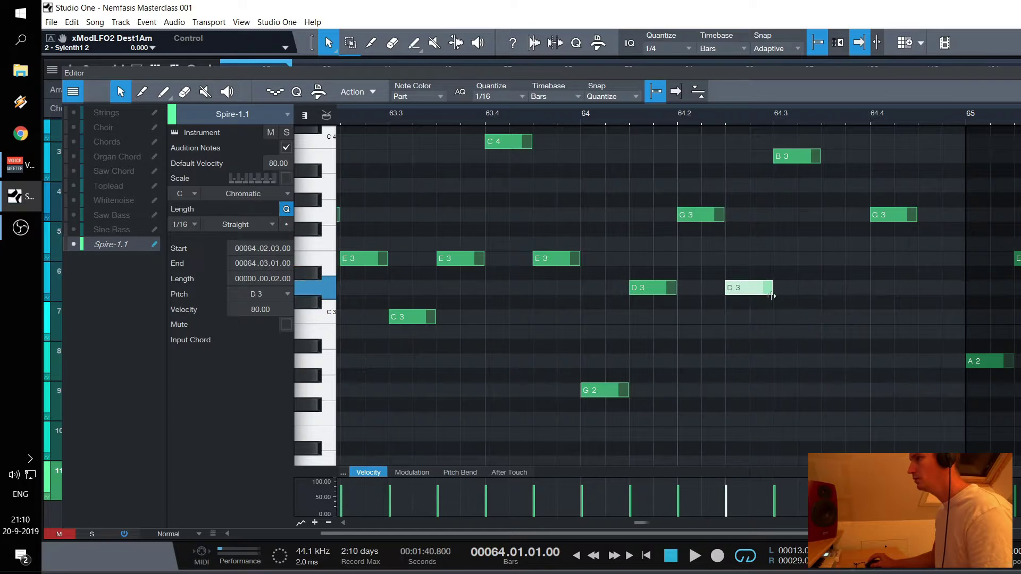
key("space")
key("space")
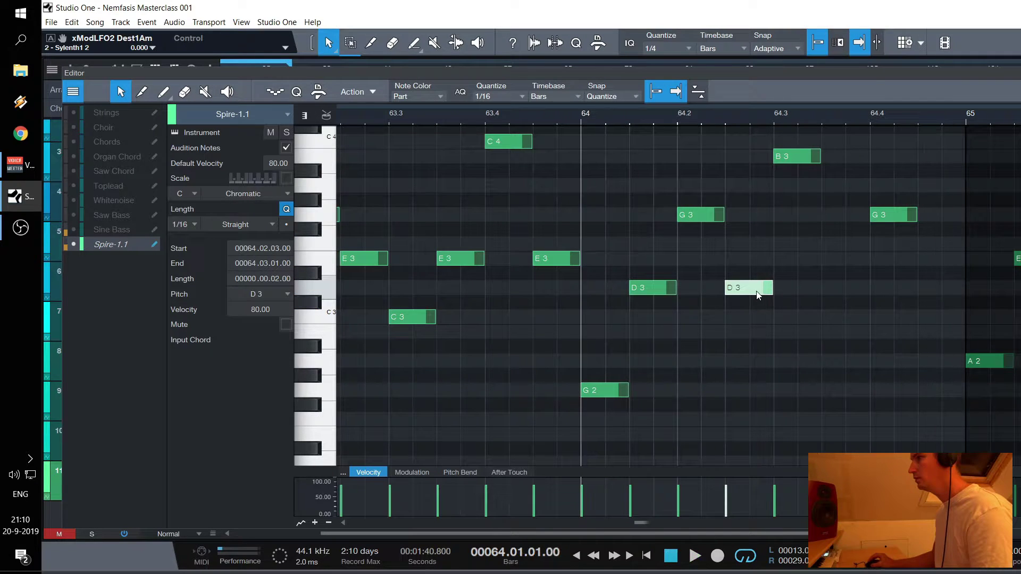
mouse_move(758, 292)
left_mouse_down()
mouse_move(782, 291)
mouse_move(748, 291)
left_mouse_up()
key("space")
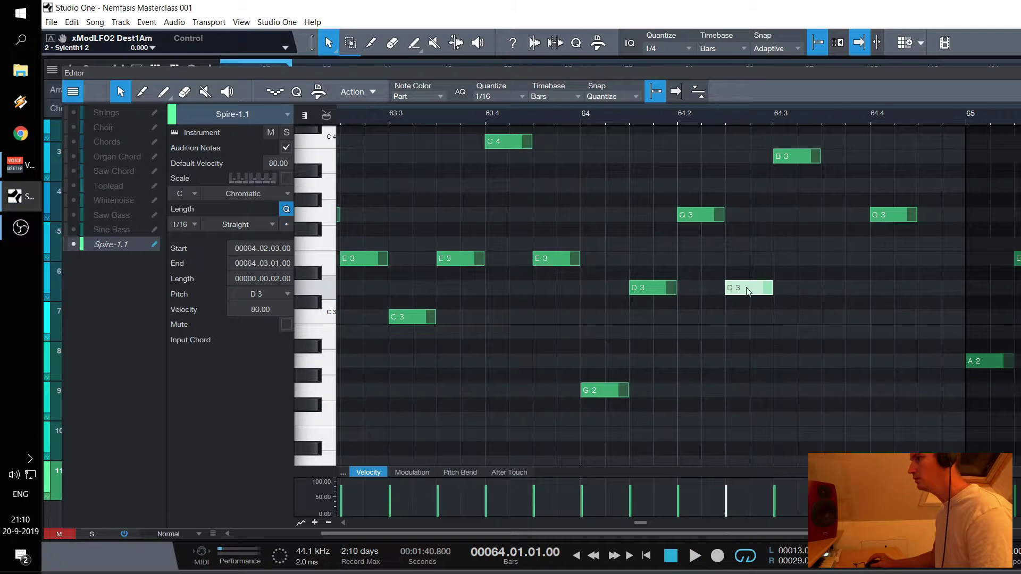
key("space")
key("F2")
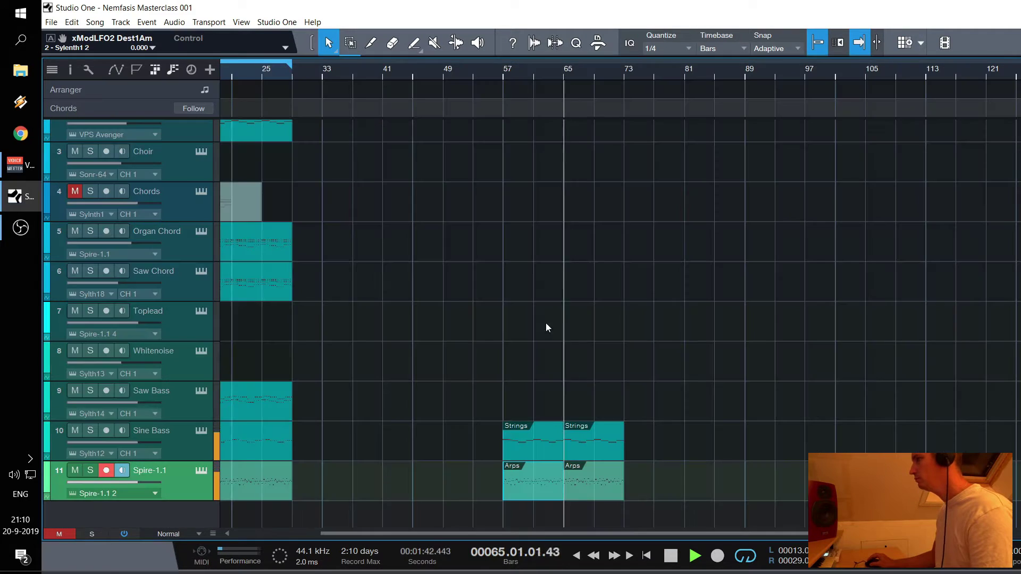
key("space")
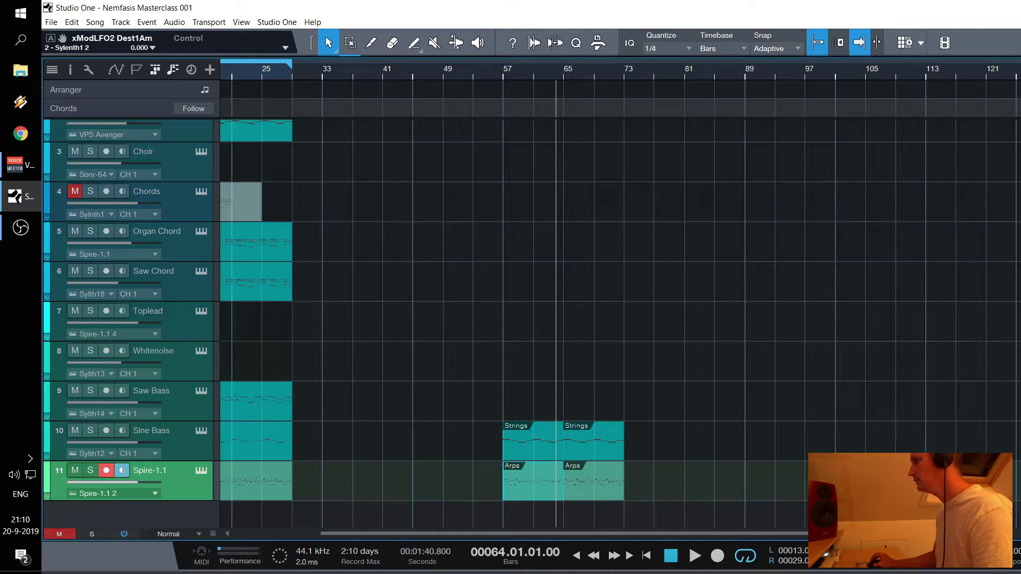
Add a Presence instrument track with the Acoustic Piano - Full preset above Saw Bass and close the instrument window
key("F2")
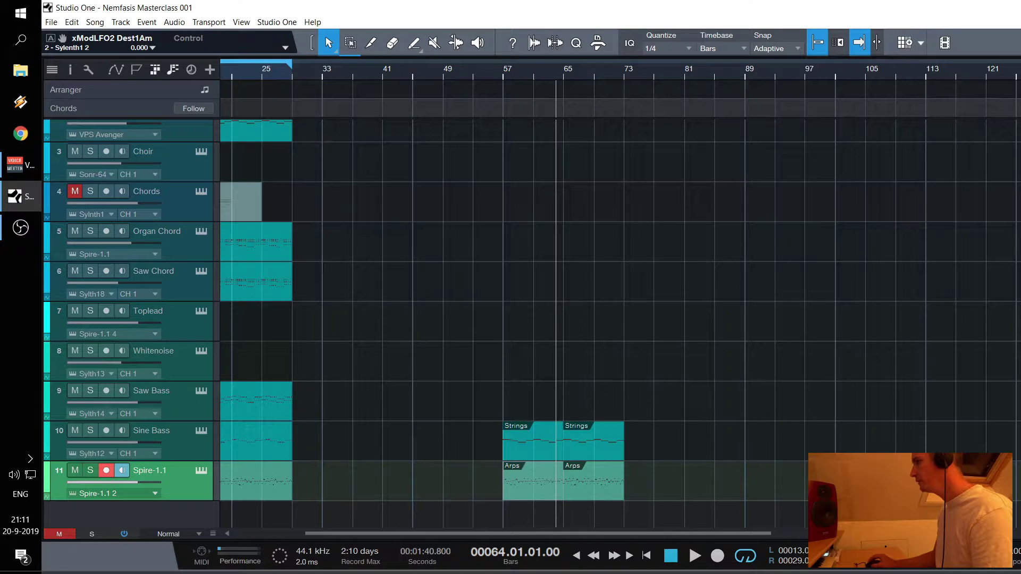
left_click_drag(385, 426, 528, 383)
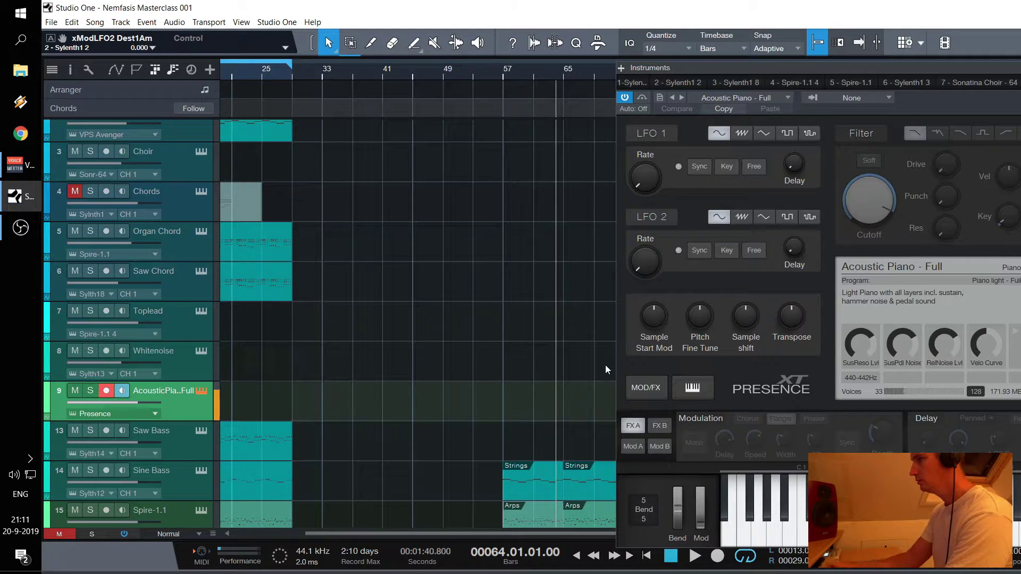
left_click(597, 404)
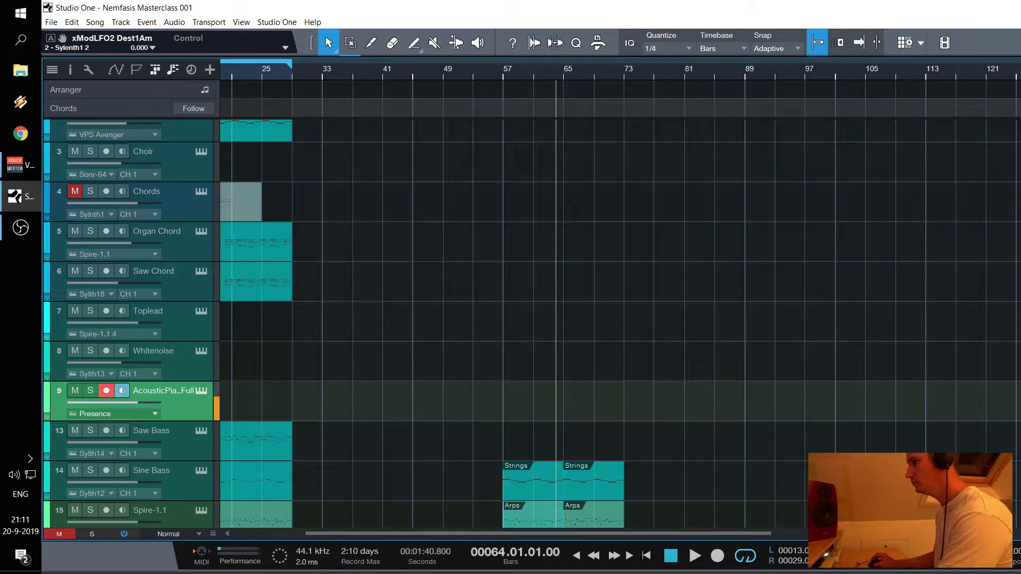
Add a send from the Presence channel to lead Reverb in the mixer
key("F3")
left_click(784, 219)
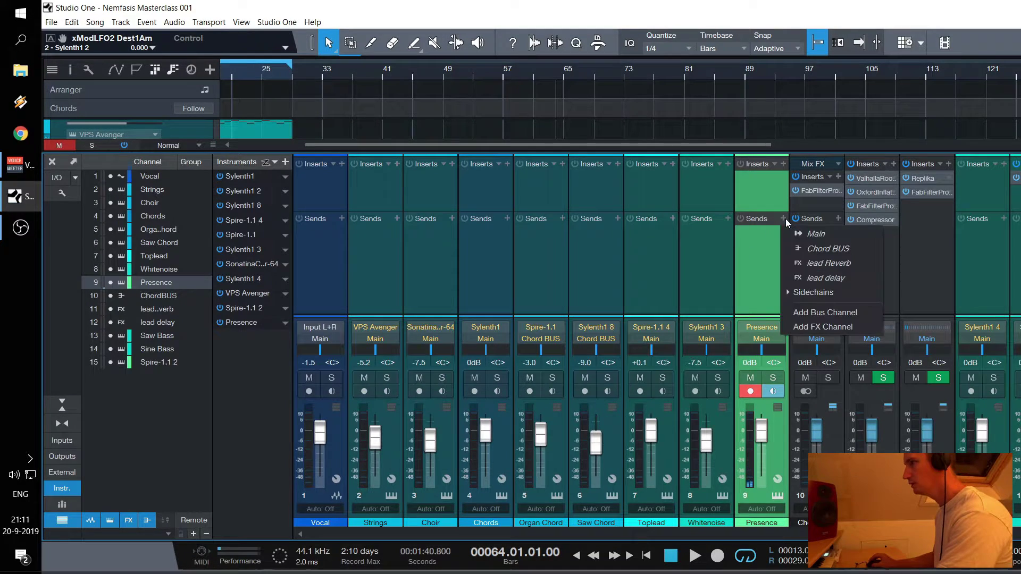
left_click(819, 263)
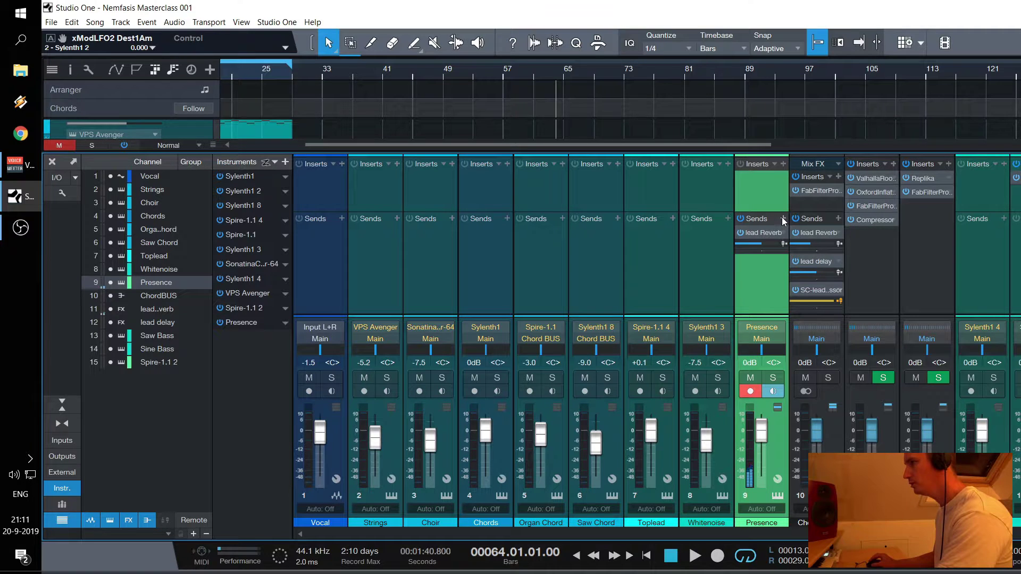
Try a lead delay send on the Presence channel and remove it again
left_click(783, 219)
left_click(822, 280)
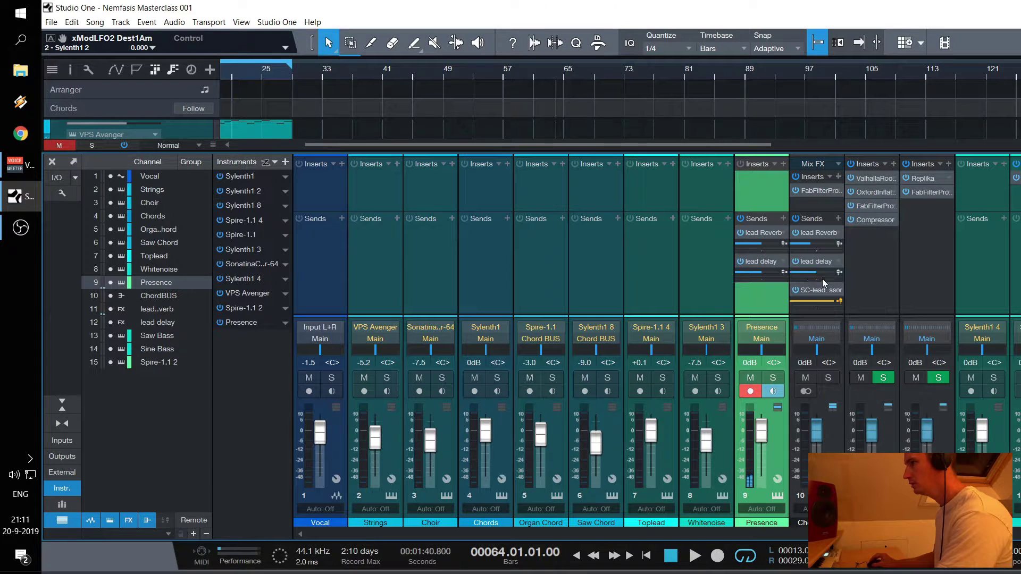
right_click(769, 268)
left_click(824, 366)
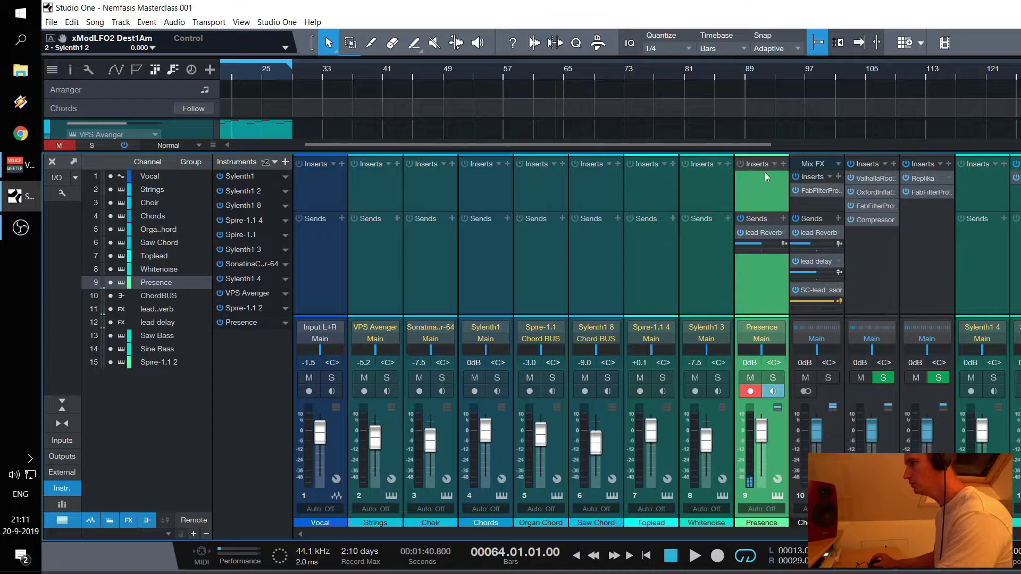
Insert EchoBoy on the Presence channel and load its Wider Receiver preset from the Classics group
left_click(764, 173)
type("e")
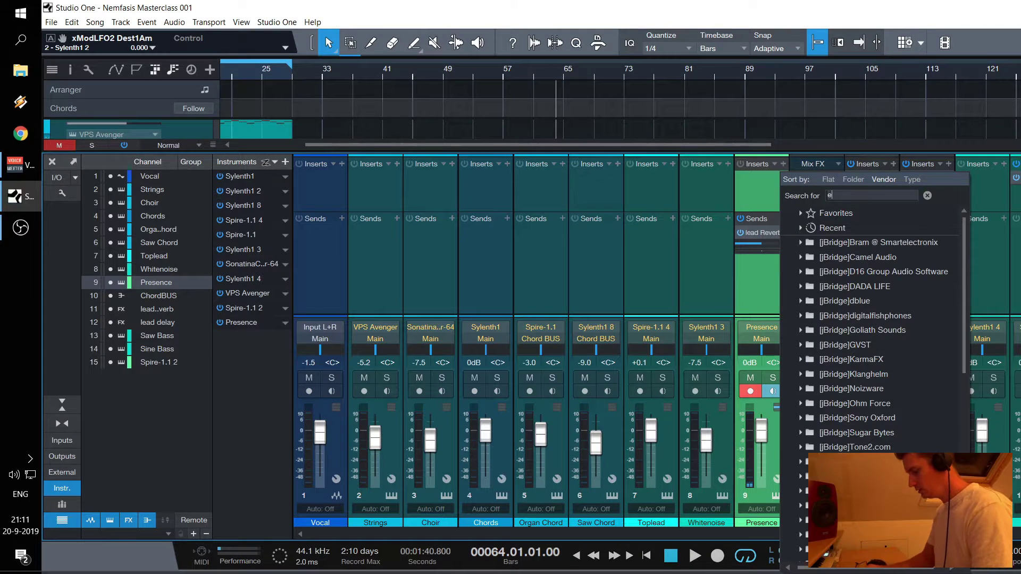
type("chobo")
double_click(791, 231)
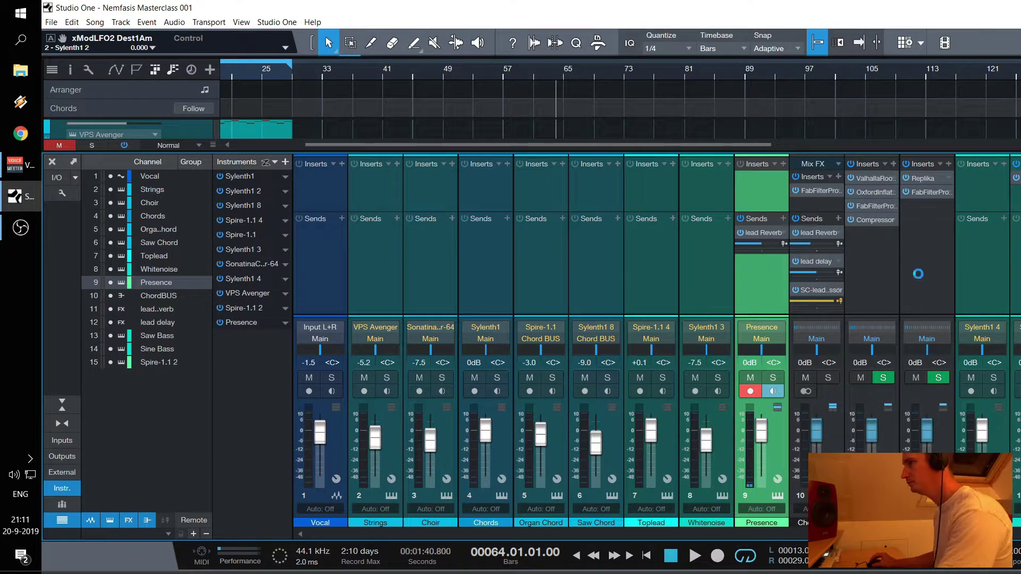
left_click(471, 76)
mouse_move(434, 108)
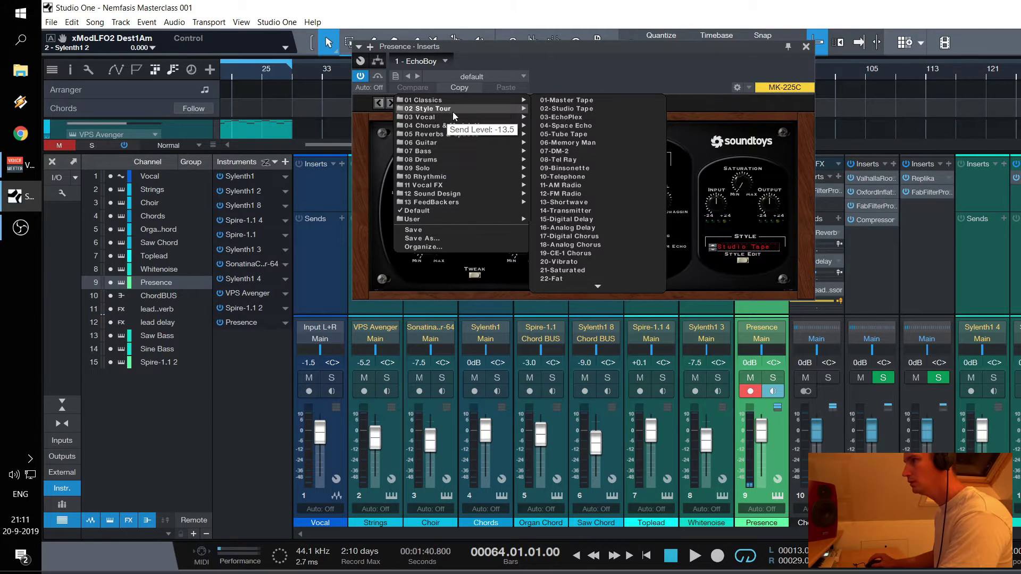
mouse_move(477, 101)
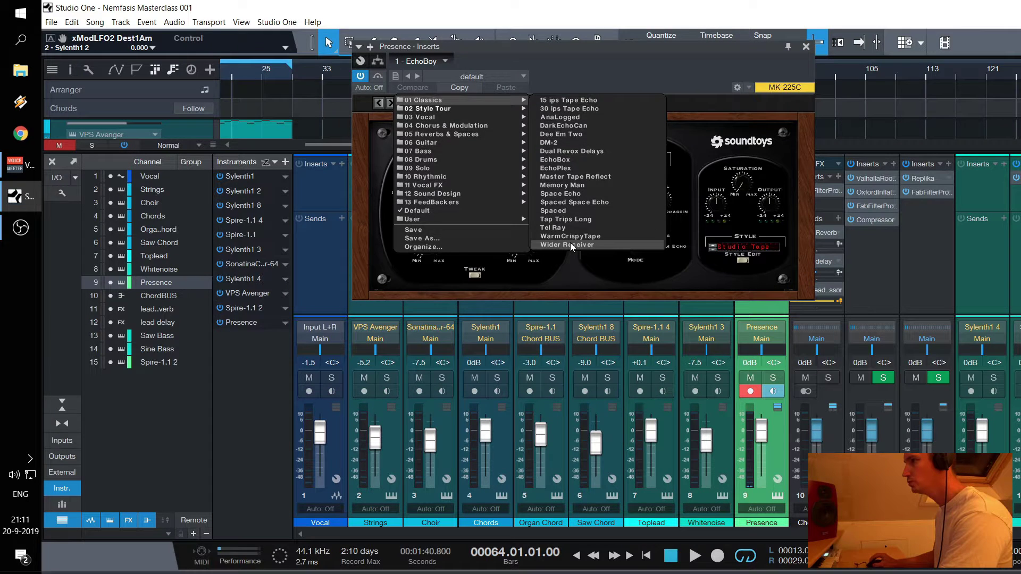
left_click(570, 244)
Browse EchoBoy's other presets, close the plug-in and remove it from the Presence channel
left_click(487, 102)
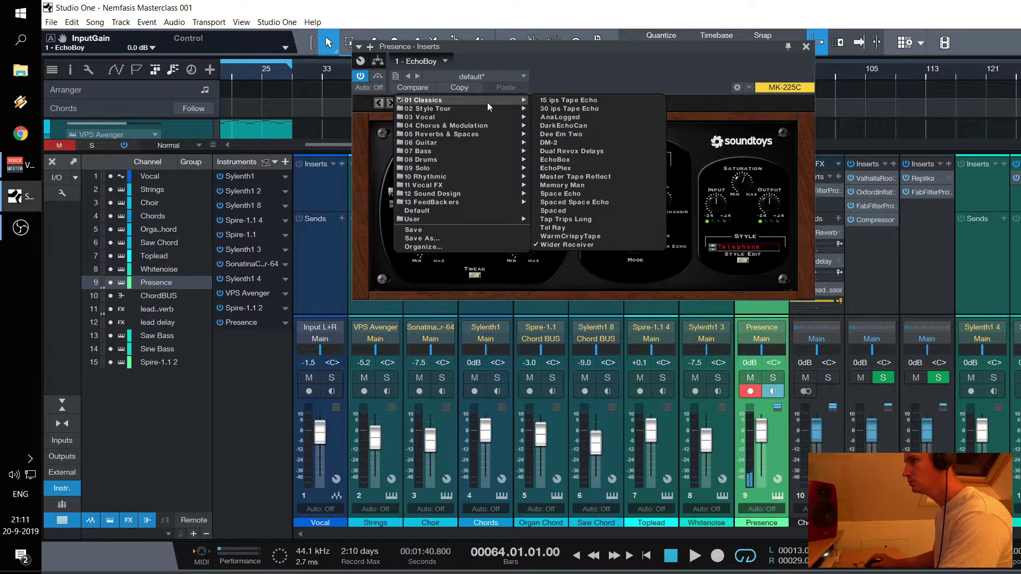
mouse_move(426, 185)
left_click(806, 46)
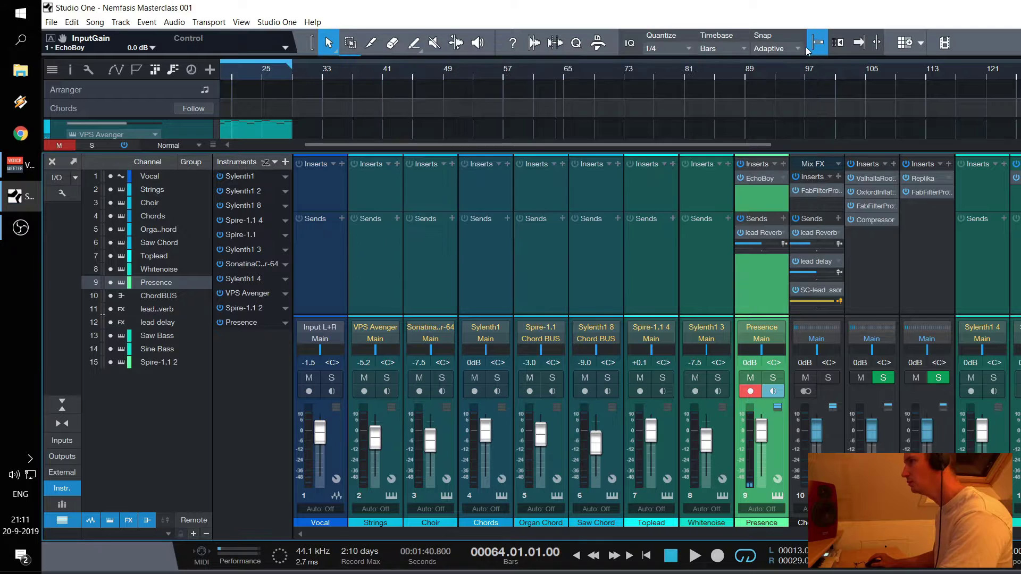
right_click(787, 187)
left_click(834, 308)
Insert the Replika delay on the Presence channel and set its stereo mode to Ping Pong
left_click(787, 180)
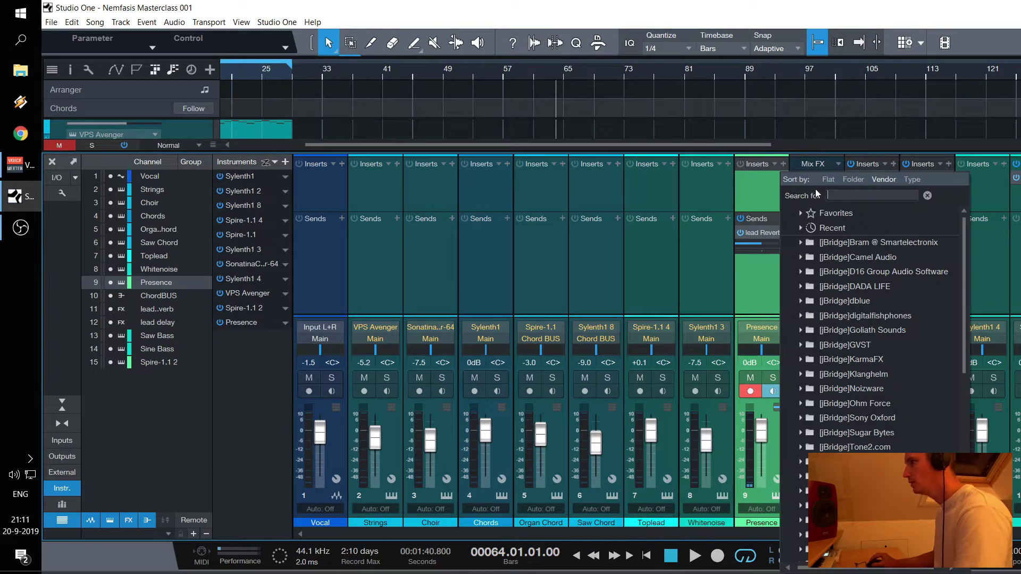
type("replik")
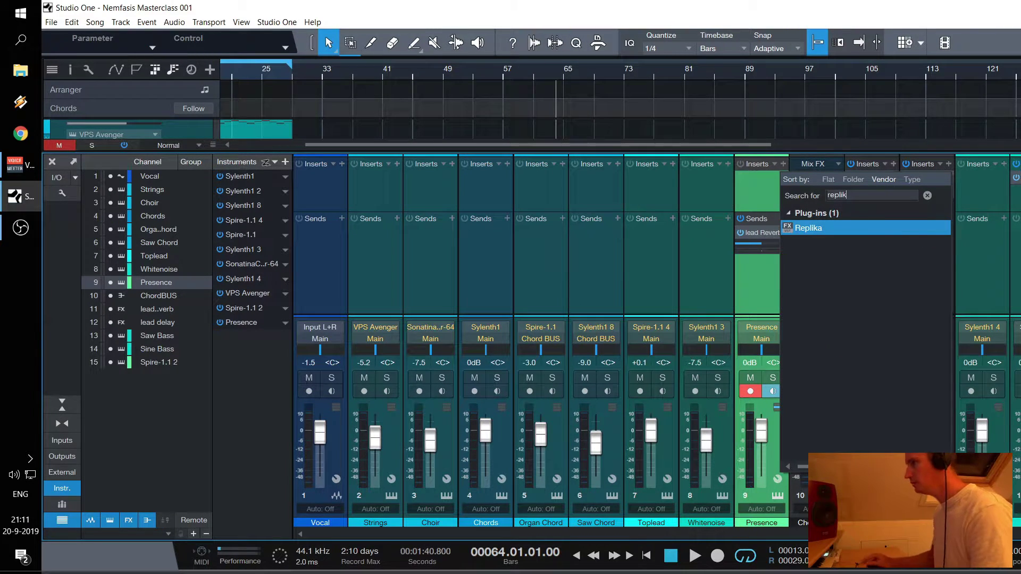
double_click(832, 228)
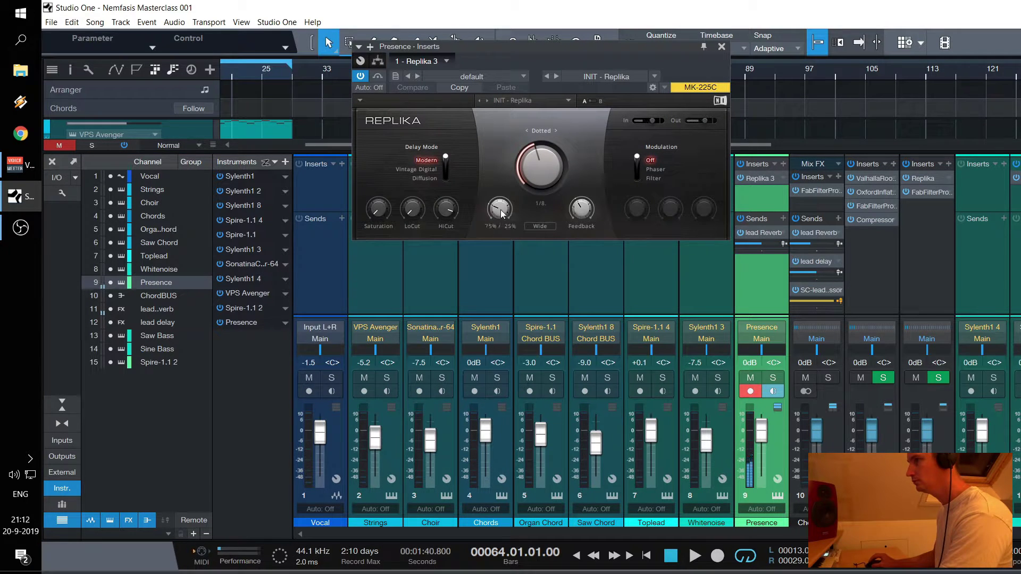
left_click(540, 226)
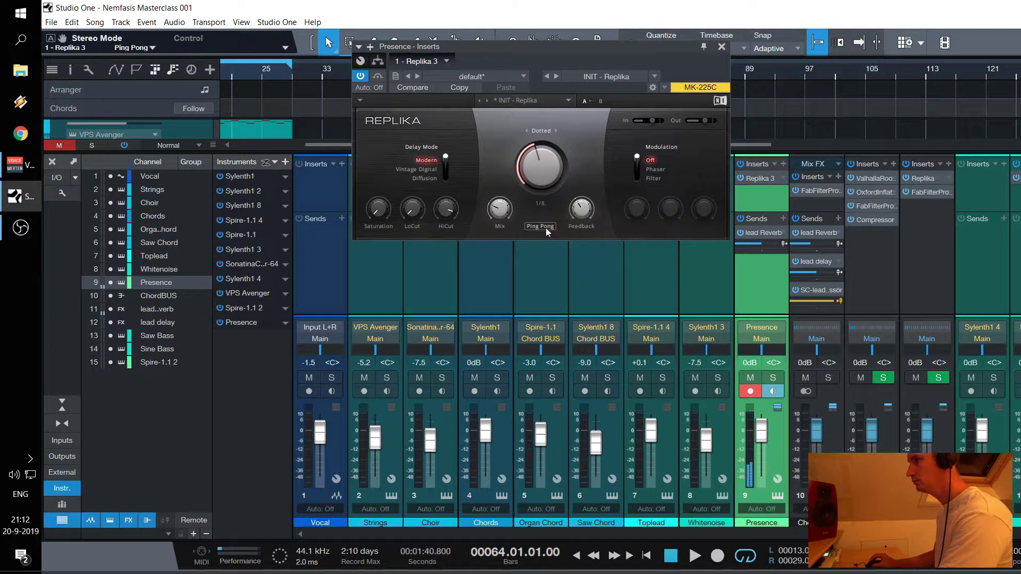
Set Replika's LoCut to 447 Hz, HiCut to 7942 Hz, mix to 53% / 47% and feedback to 38%, and close the mixer
scroll(455, 217, "down", 5)
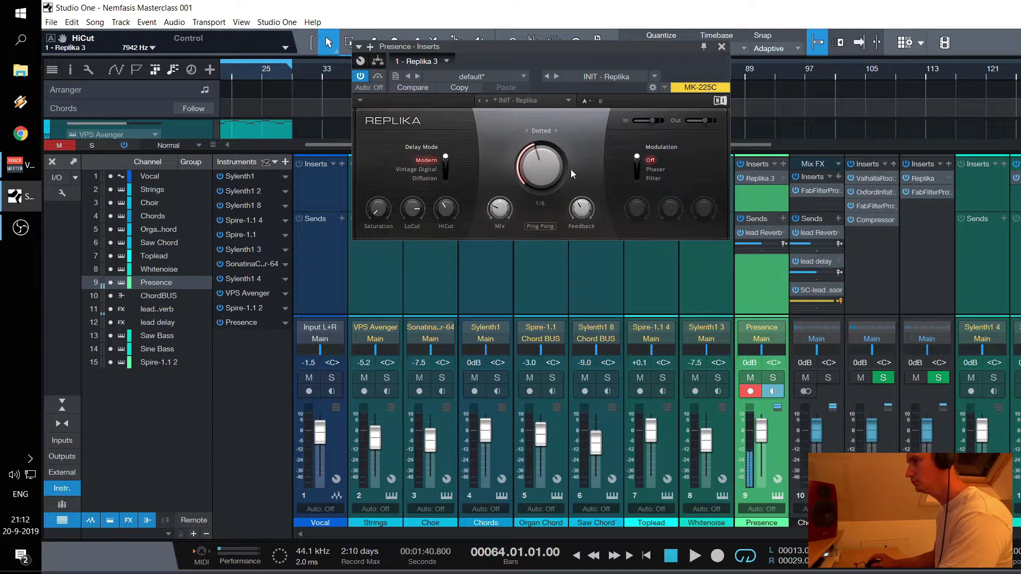
scroll(502, 218, "down", 4)
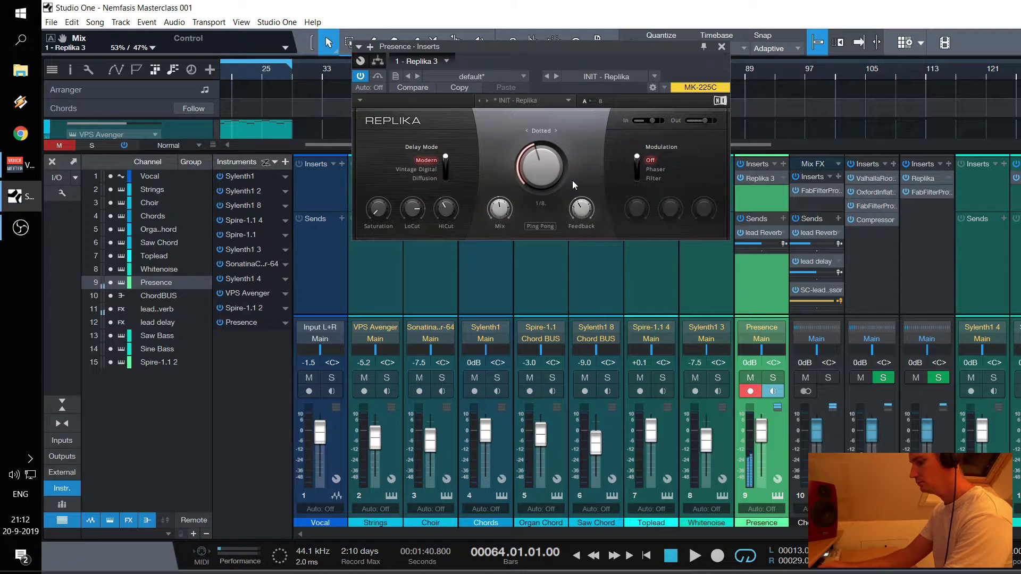
left_click(722, 46)
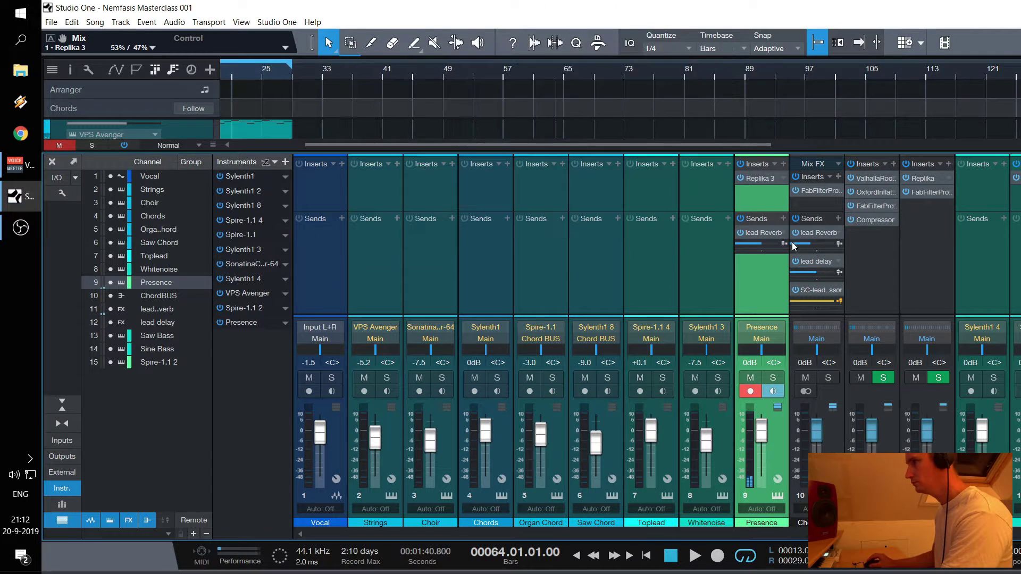
left_click(767, 177)
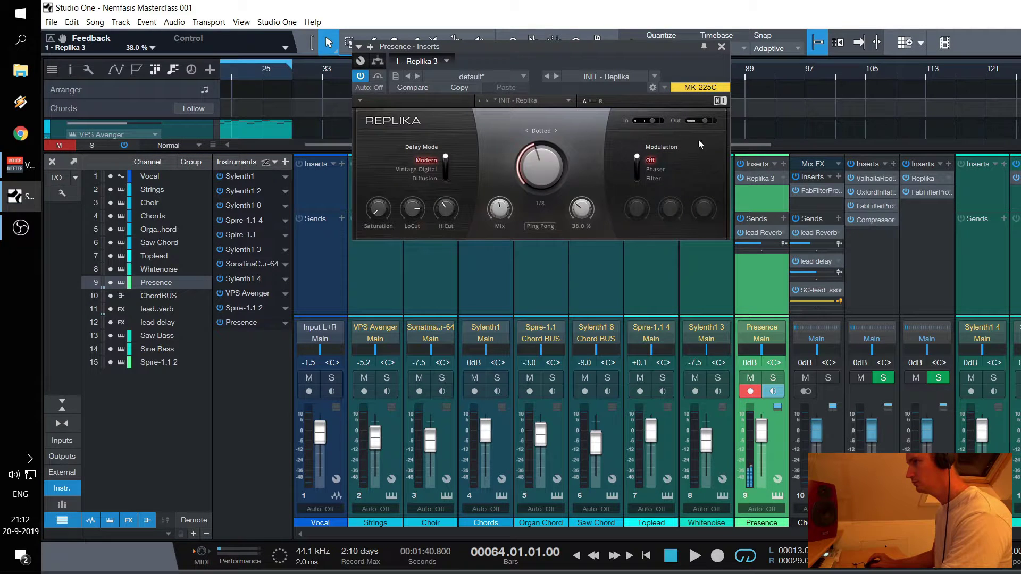
left_click(722, 46)
key("F3")
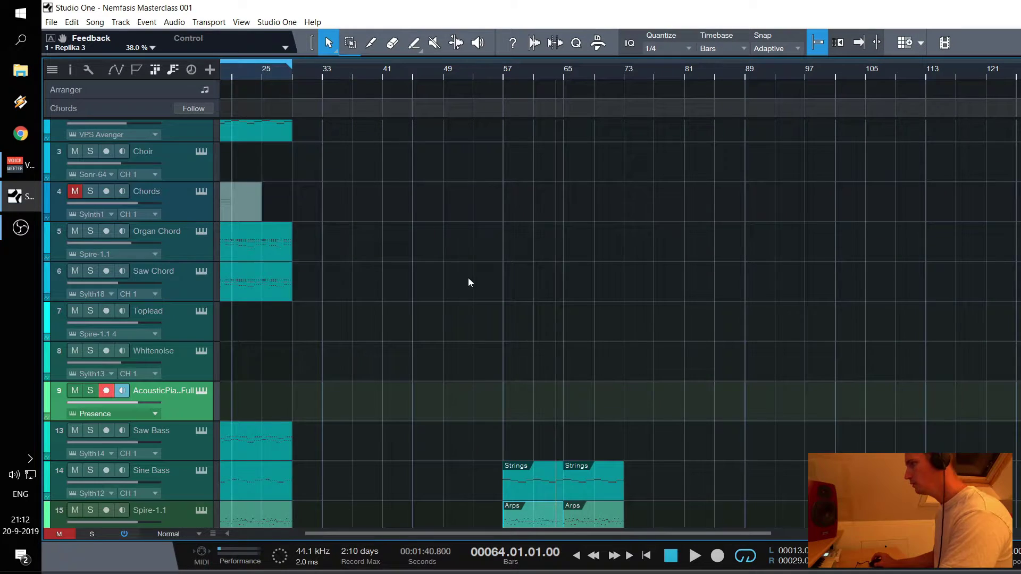
Copy the bar 13 Strings part to the piano track at bar 57, split it at bar 65 and delete the first half
scroll(510, 343, "up", 2)
scroll(510, 343, "down", 2)
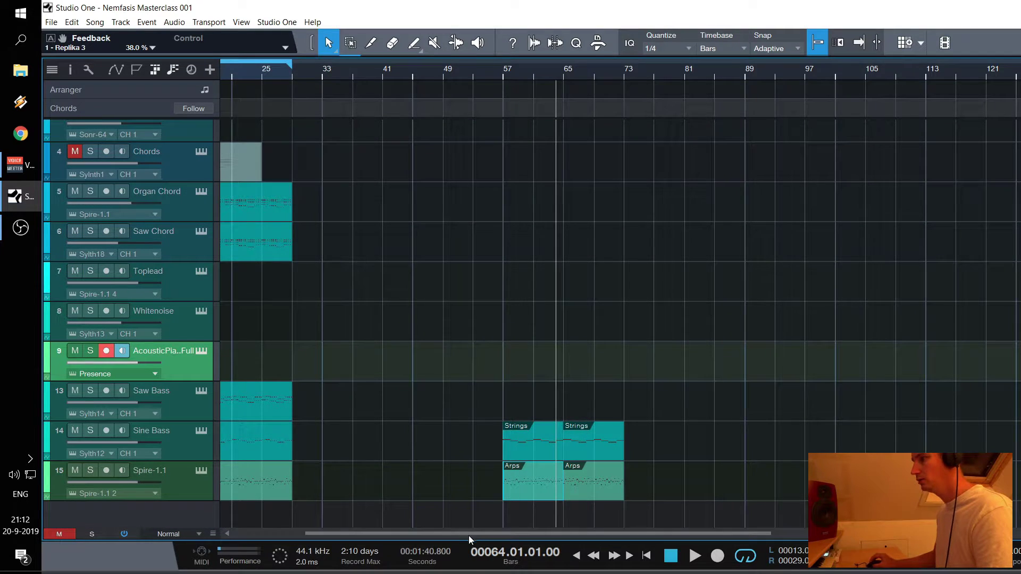
left_click_drag(468, 535, 435, 534)
scroll(559, 281, "up", 2)
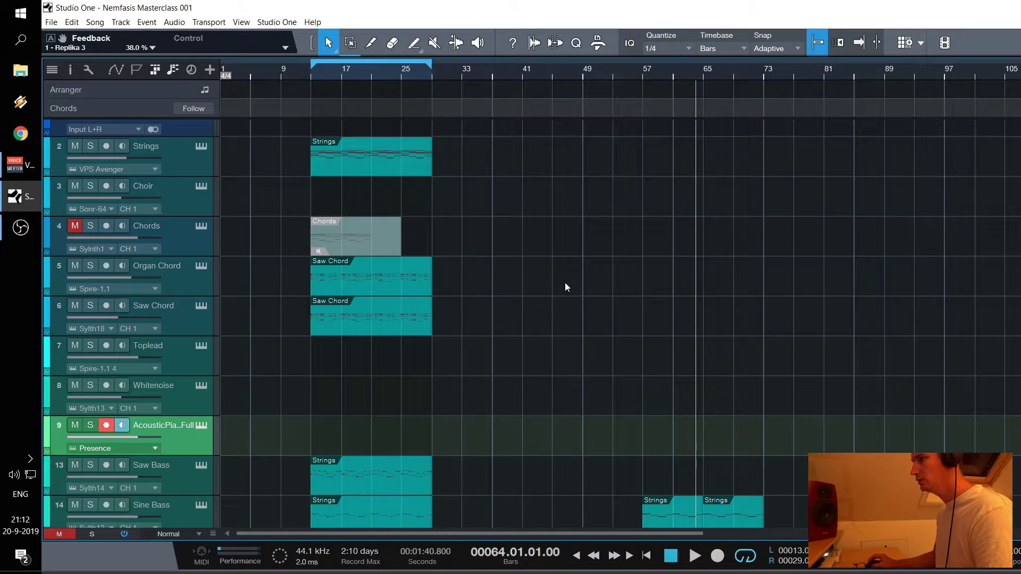
left_click(346, 164)
left_click_drag(346, 163, 673, 433)
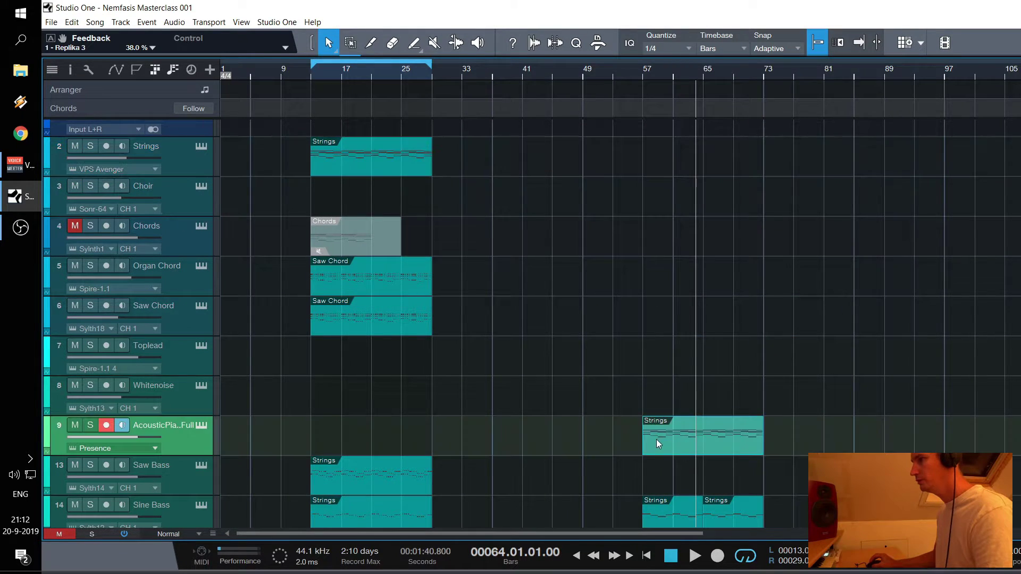
left_click(372, 44)
left_click(701, 434)
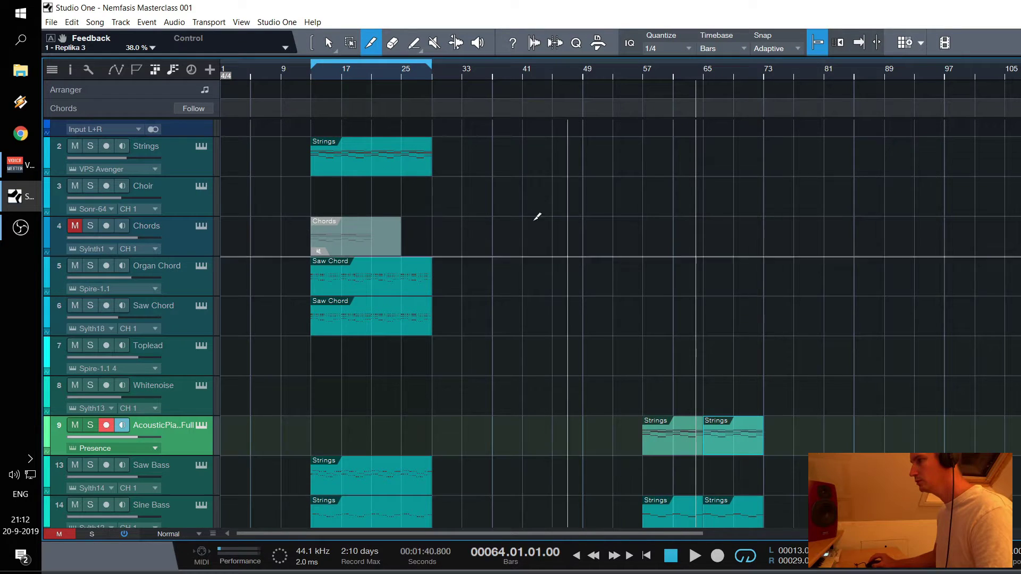
left_click(327, 42)
Rename the piano track's part at bar 65 as Piano and play the song from bar 63
right_click(734, 441)
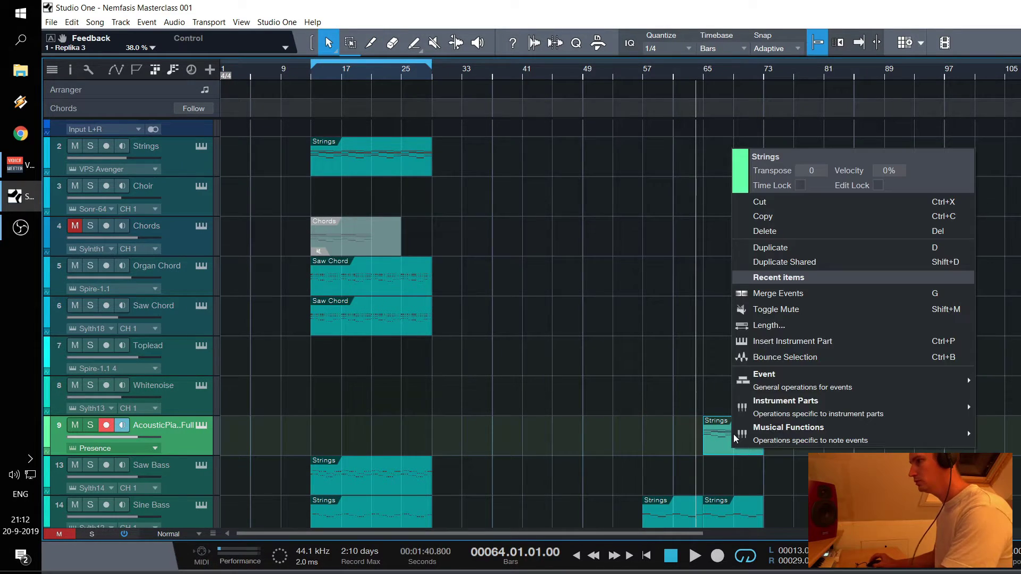
left_click(776, 155)
type("Piano")
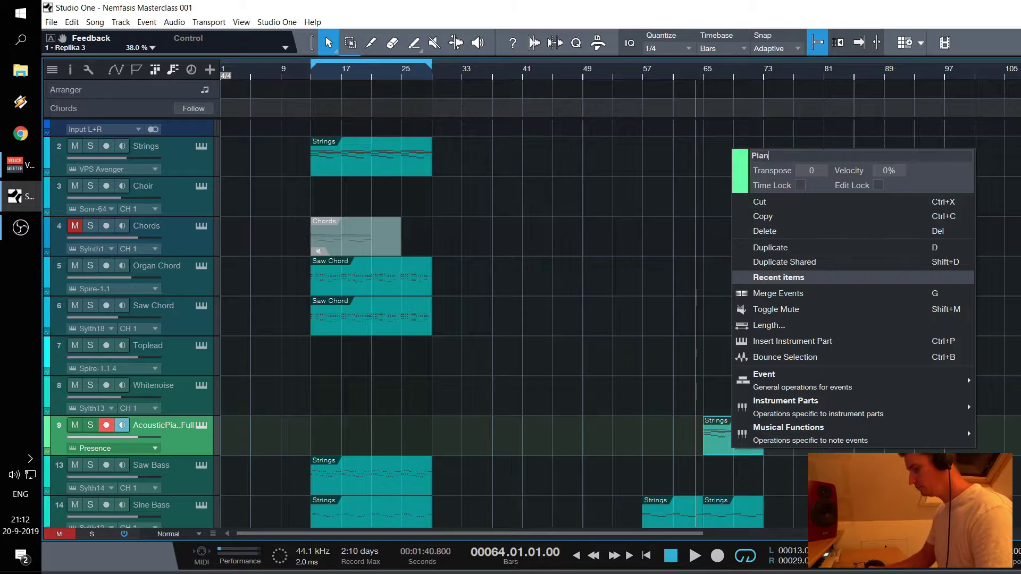
key("Return")
left_click(691, 70)
key("space")
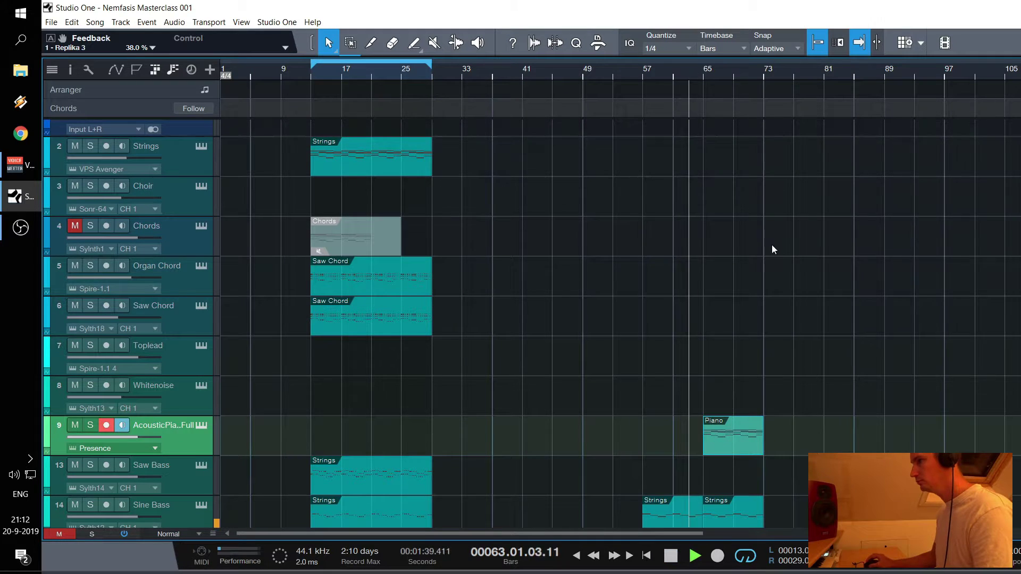
scroll(765, 234, "down", 2)
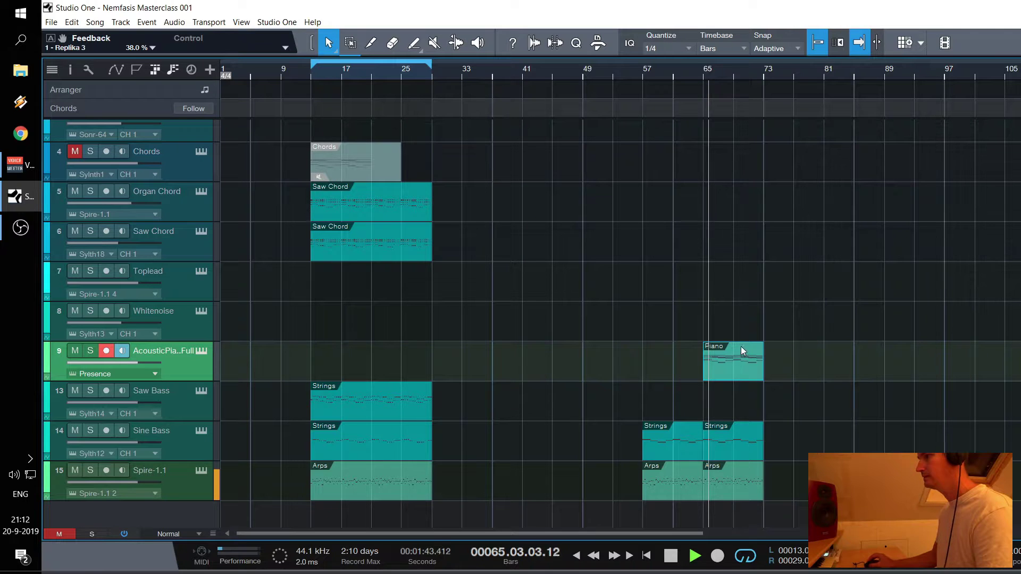
Switch the Presence channel's Replika delay from Dotted to Straight timing and set its delay time to 1/4
key("F3")
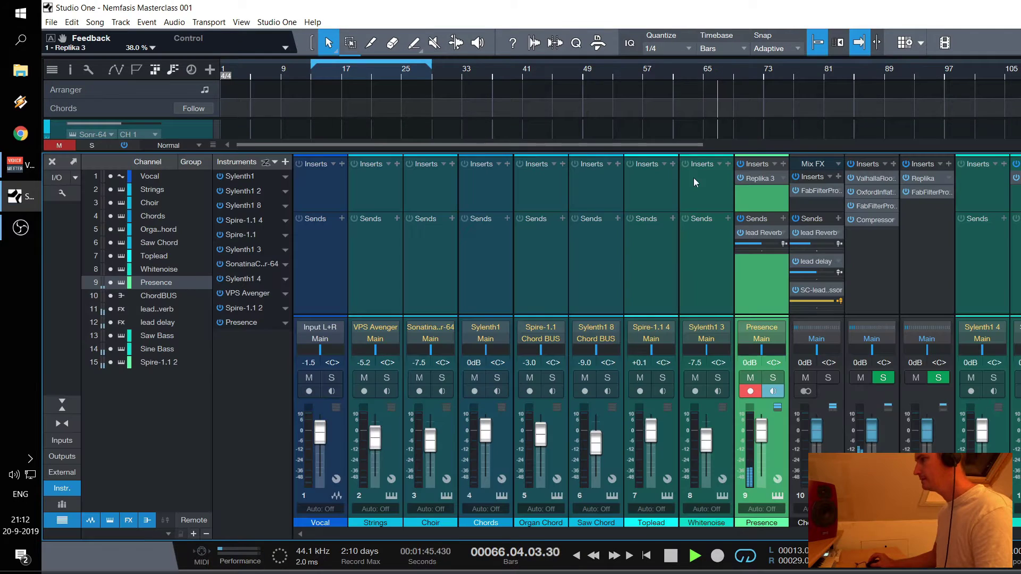
left_click(759, 177)
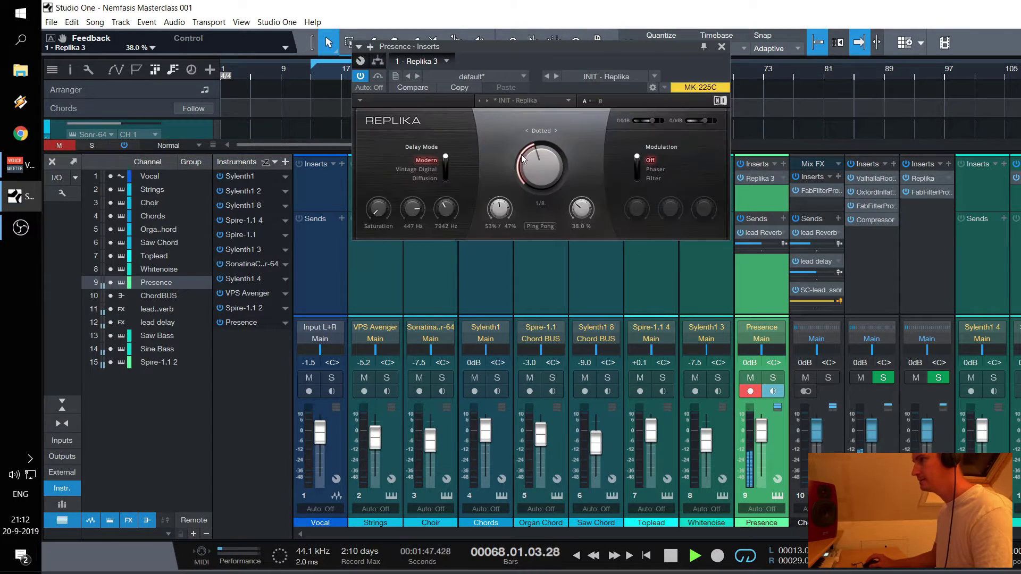
left_click(555, 131)
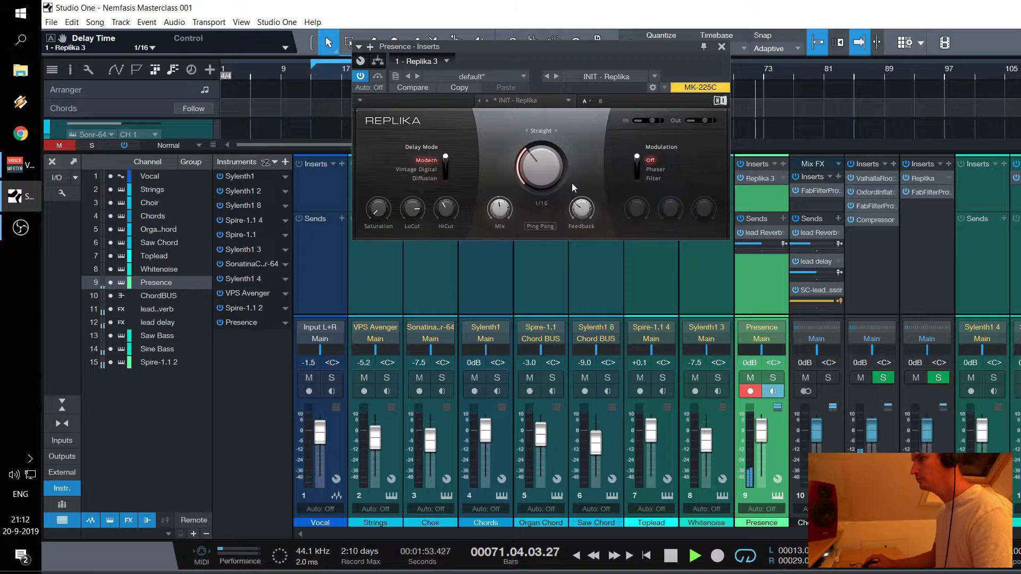
left_click_drag(555, 178, 555, 160)
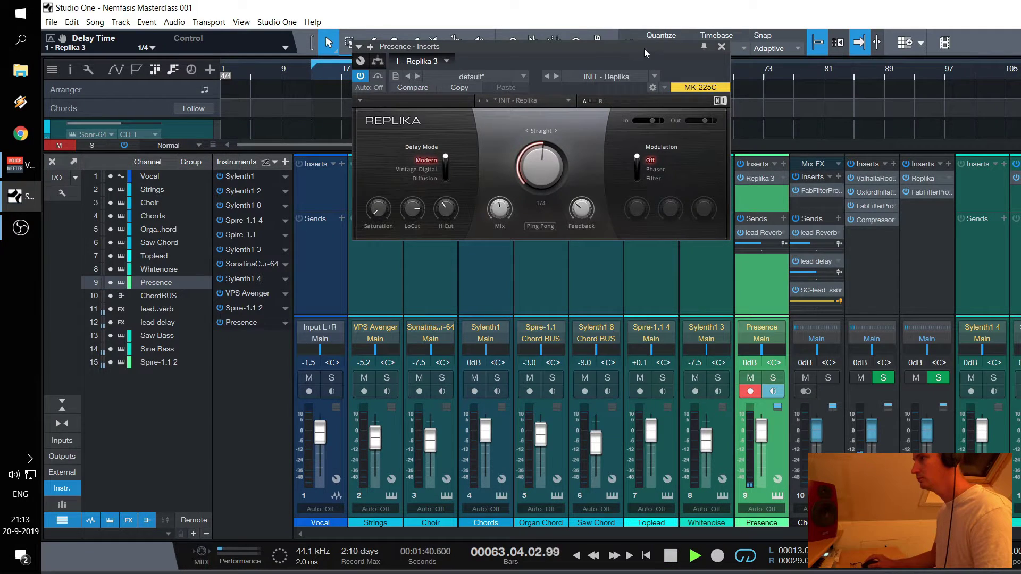
Replay the transition into bar 65, set Replika's delay time to 1/2, lower its feedback and set its stereo mode to Wide
left_click_drag(643, 49, 865, 245)
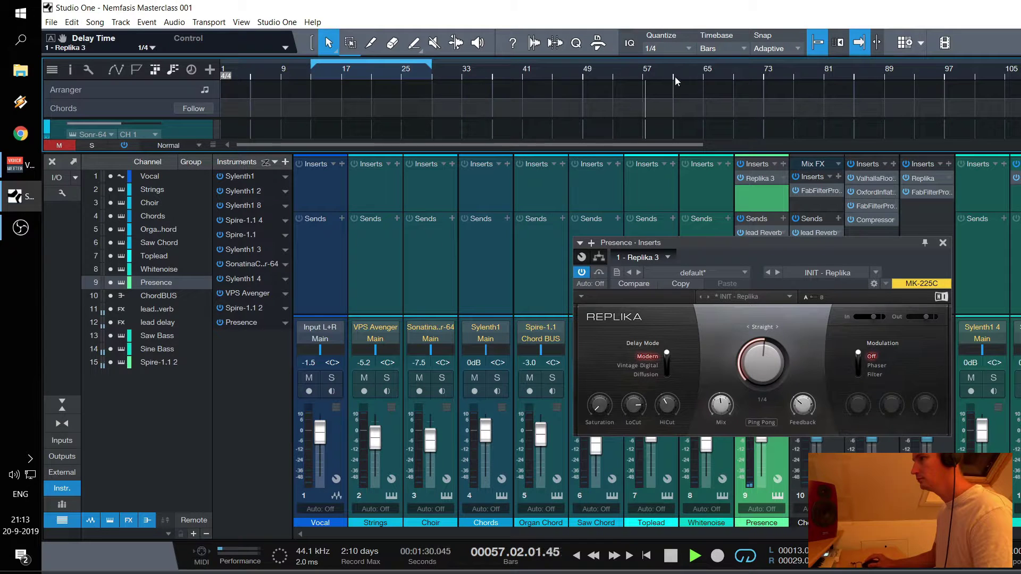
left_click(710, 71)
left_click(703, 71)
left_click(688, 71)
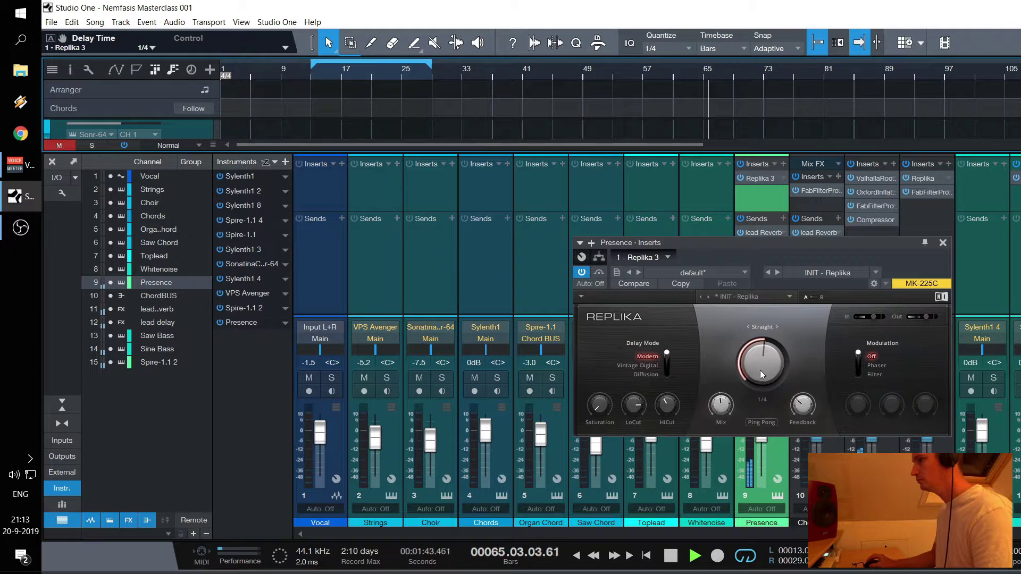
left_click_drag(760, 370, 761, 356)
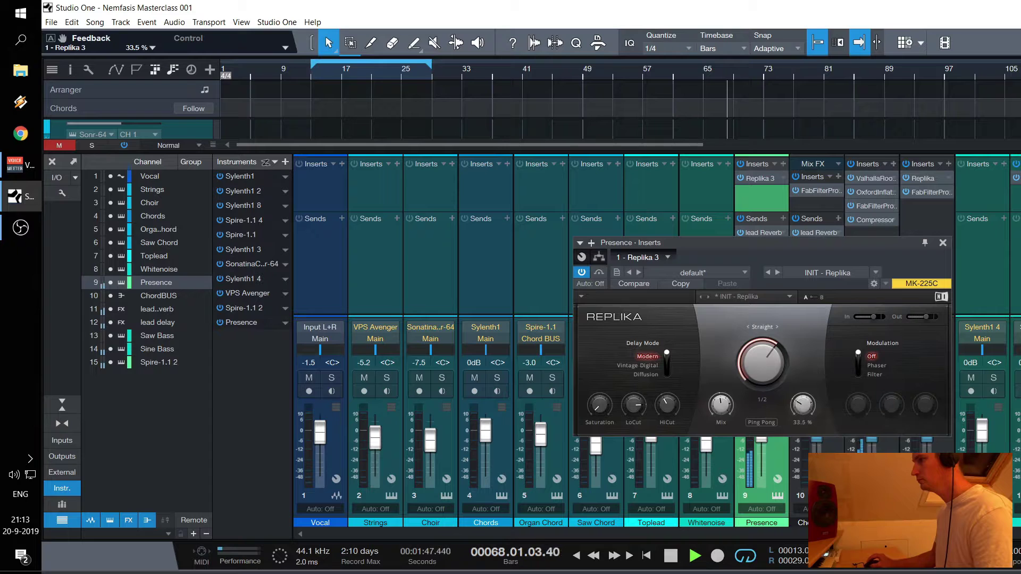
left_click(765, 422)
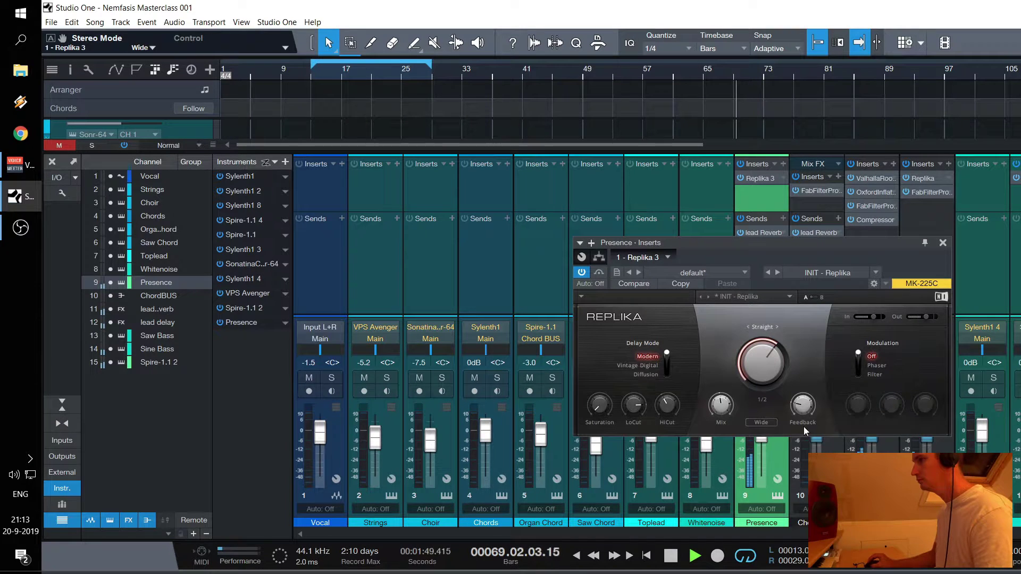
Lower the mix of the Presence channel's Replika delay, raise its feedback to 58% and close the effect window
mouse_move(720, 406)
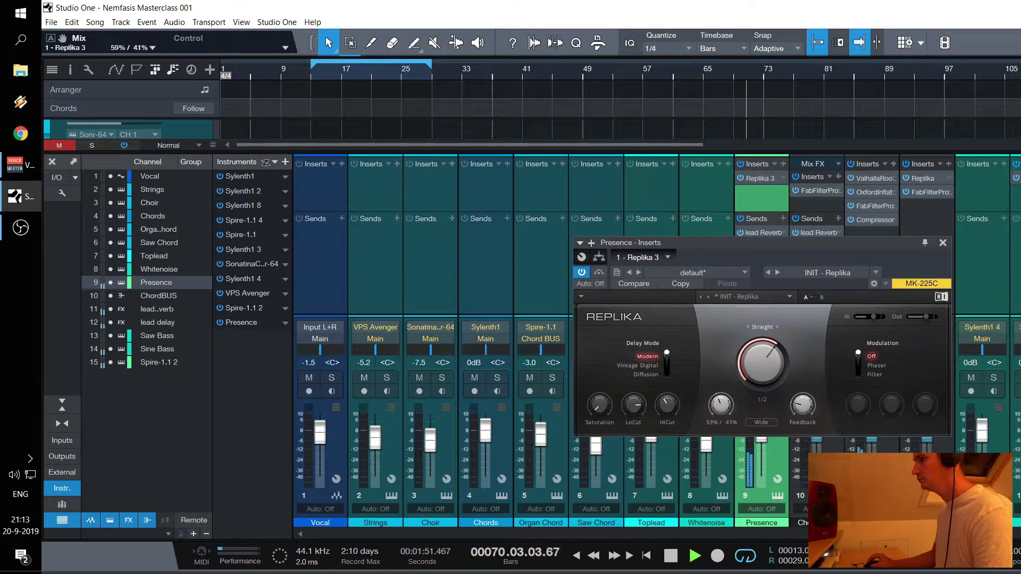
mouse_move(803, 406)
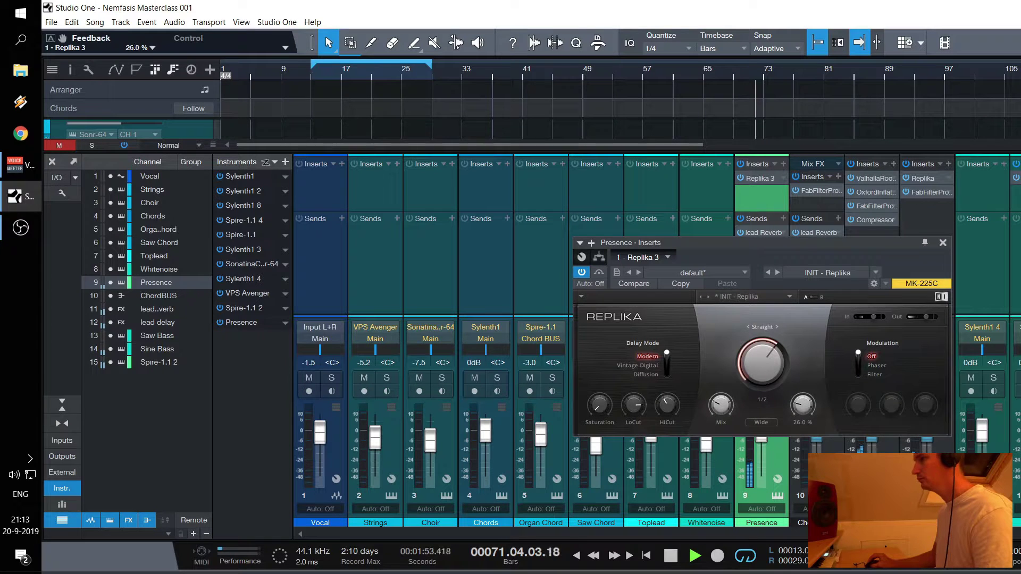
left_click_drag(802, 405, 802, 380)
key("space")
key("space")
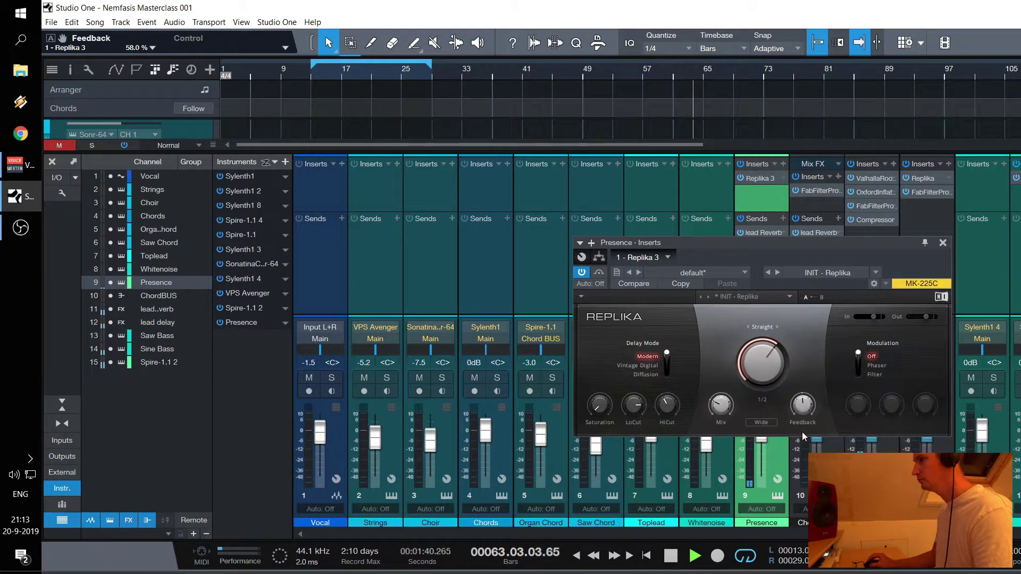
left_click(945, 243)
Hide the mixer, stop playback and save the song
key("F3")
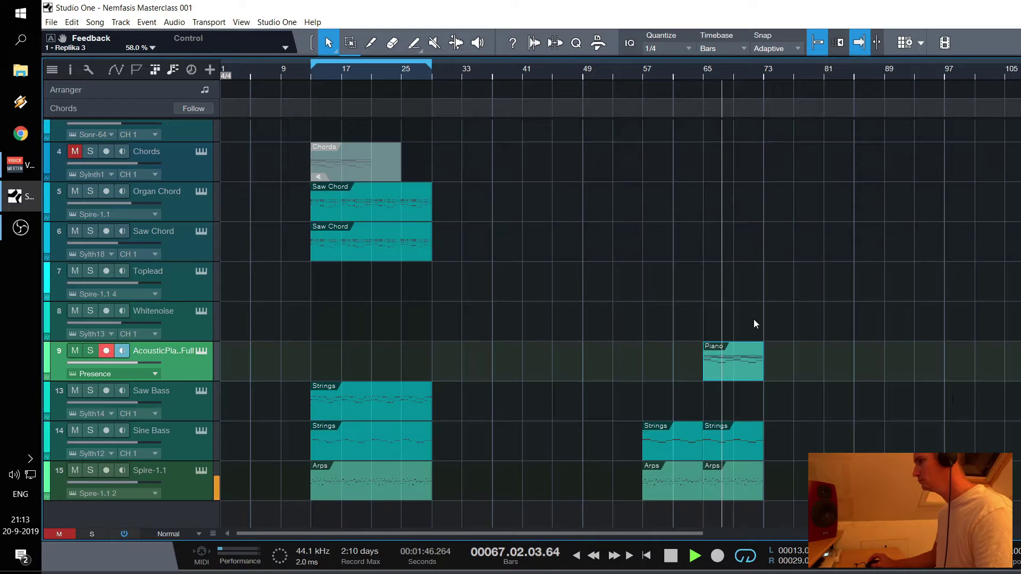
key("space")
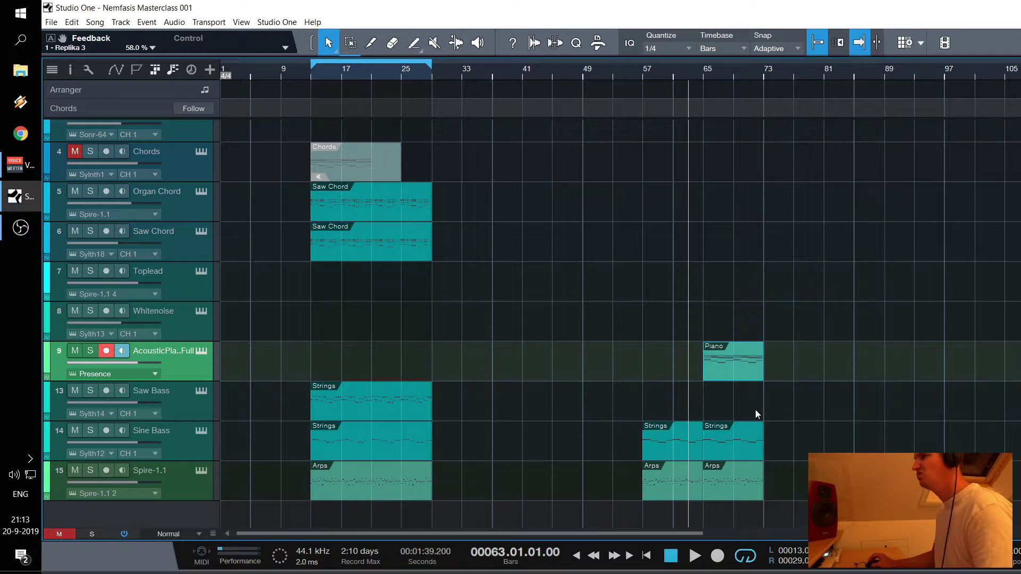
key("ctrl+s")
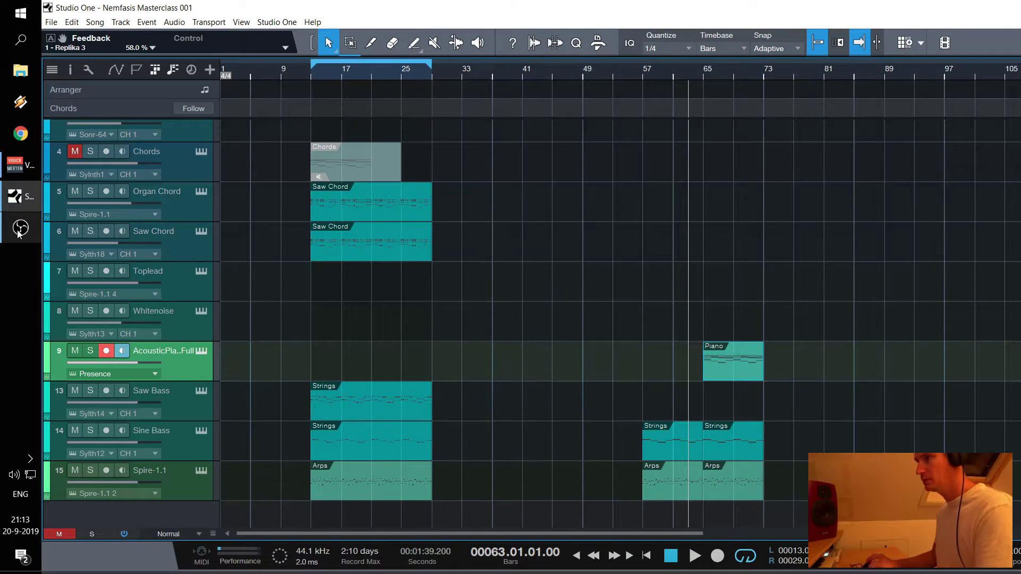
left_click(19, 232)
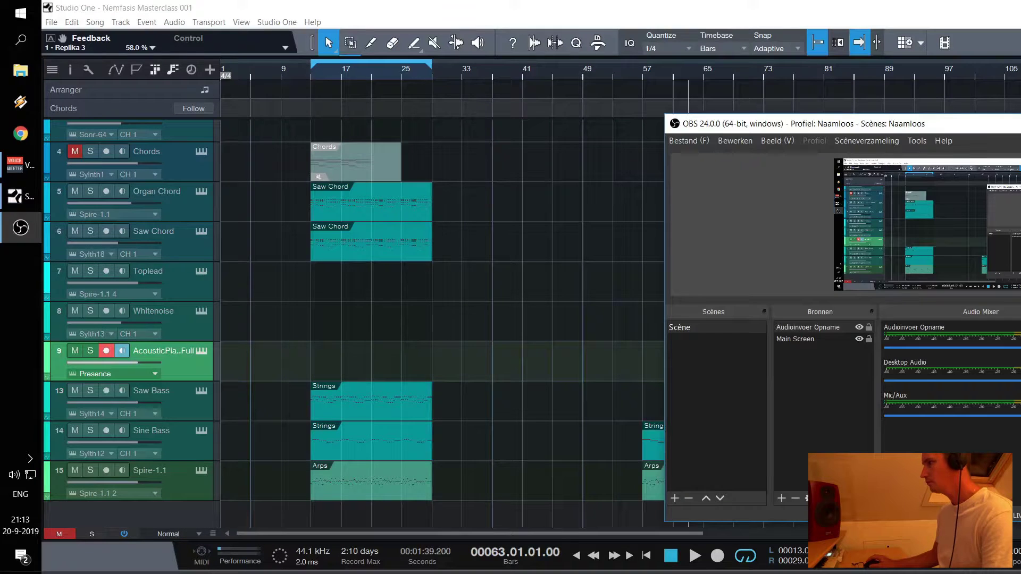
left_click(350, 300)
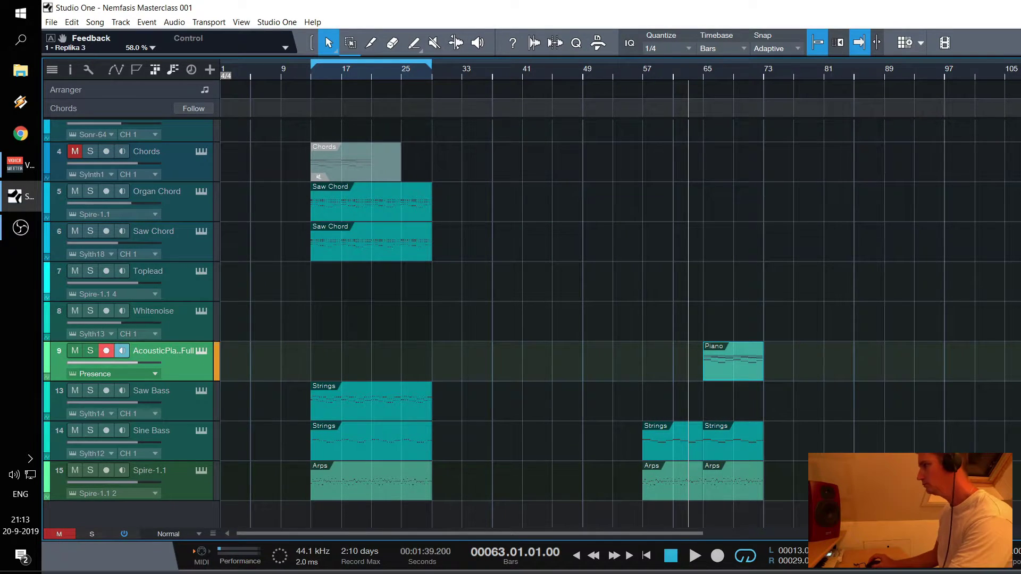
Layer a second Presence instrument onto the piano track as a Multi Instrument and close its editor
left_click_drag(1020, 362, 158, 347)
left_click(741, 290)
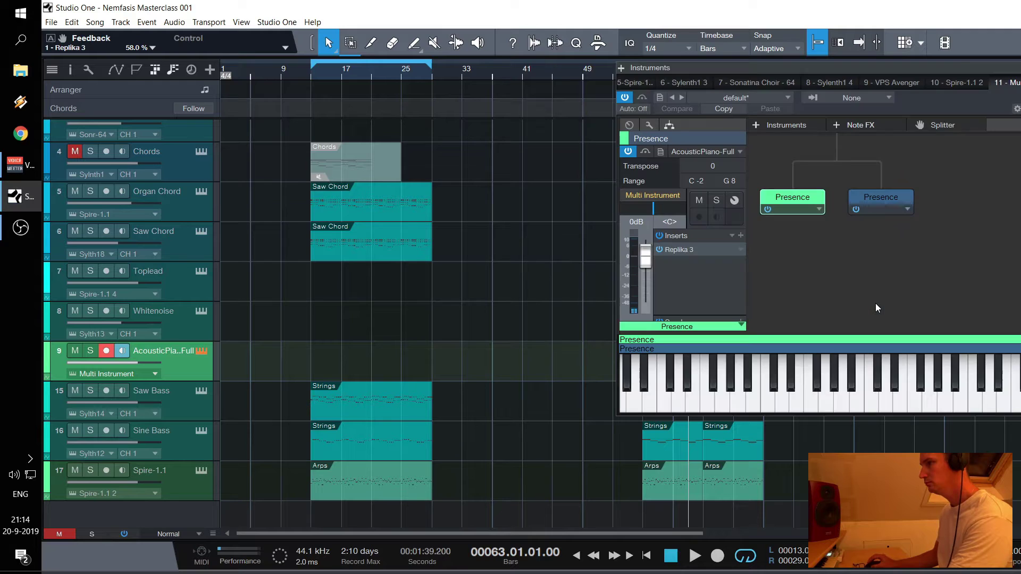
left_click(1017, 68)
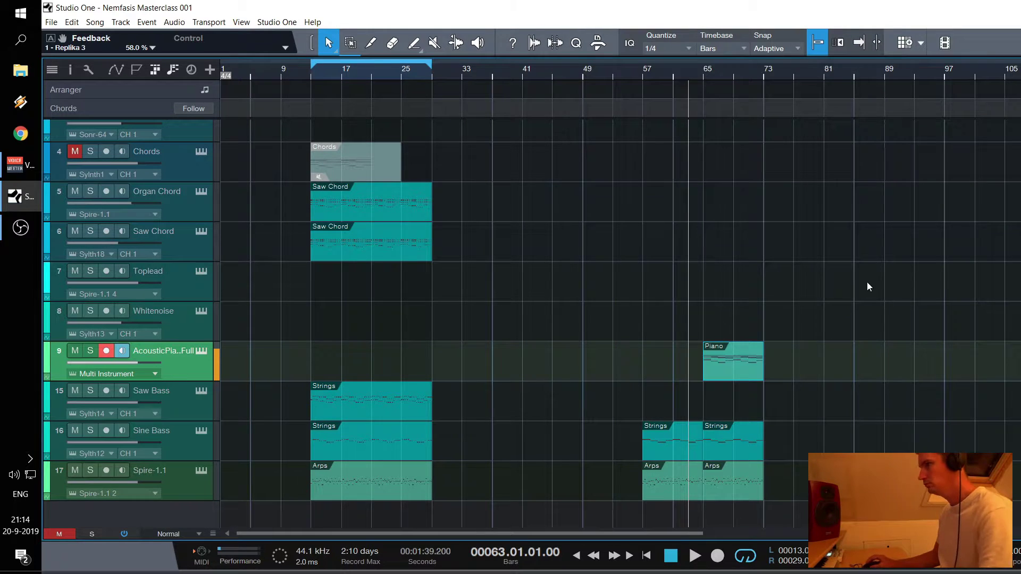
Play the song from bar 65 with the layered piano and lower the piano track's volume to -6.0 dB
left_click(858, 42)
key("space")
left_click(703, 71)
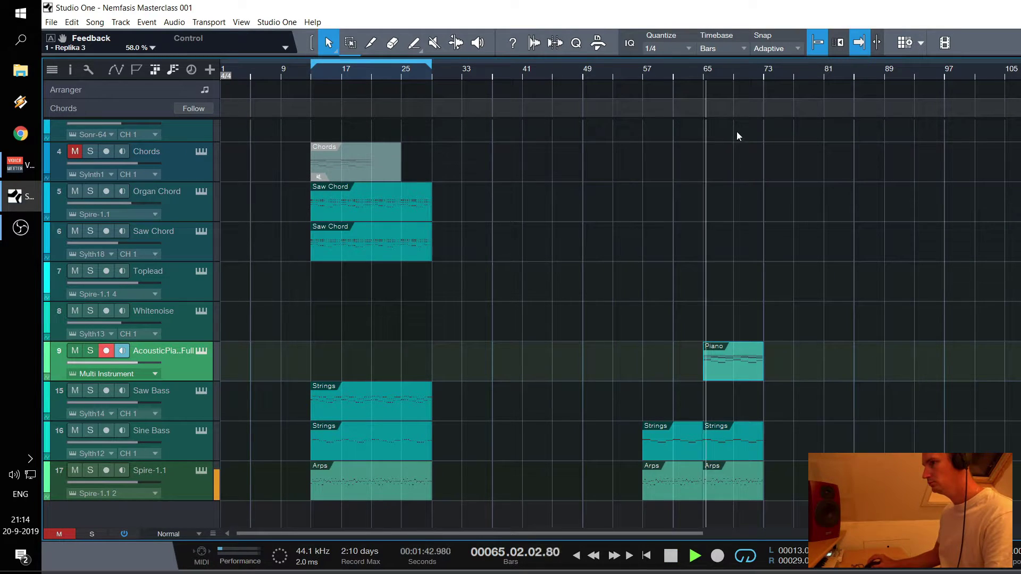
left_click_drag(138, 362, 120, 363)
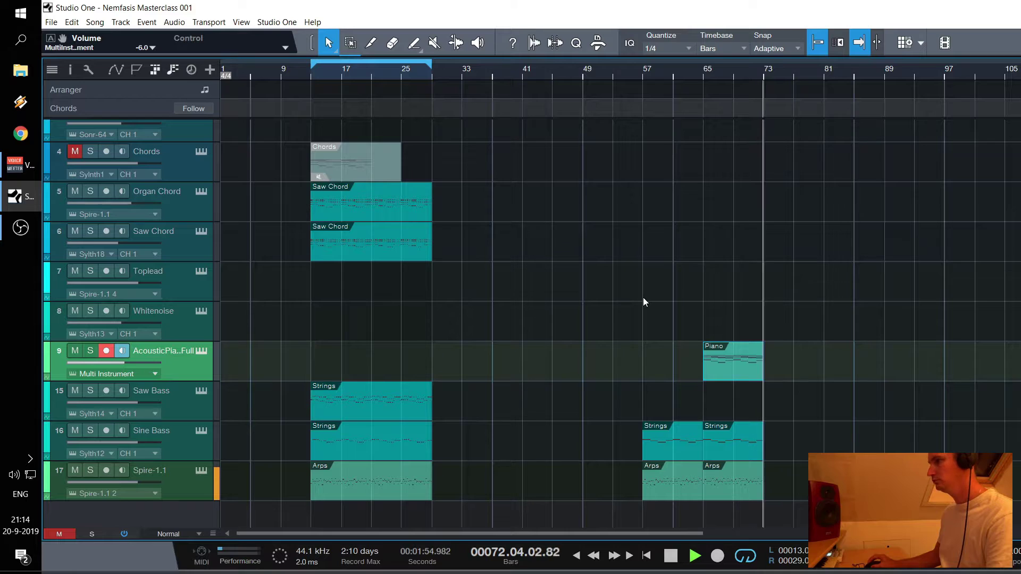
key("space")
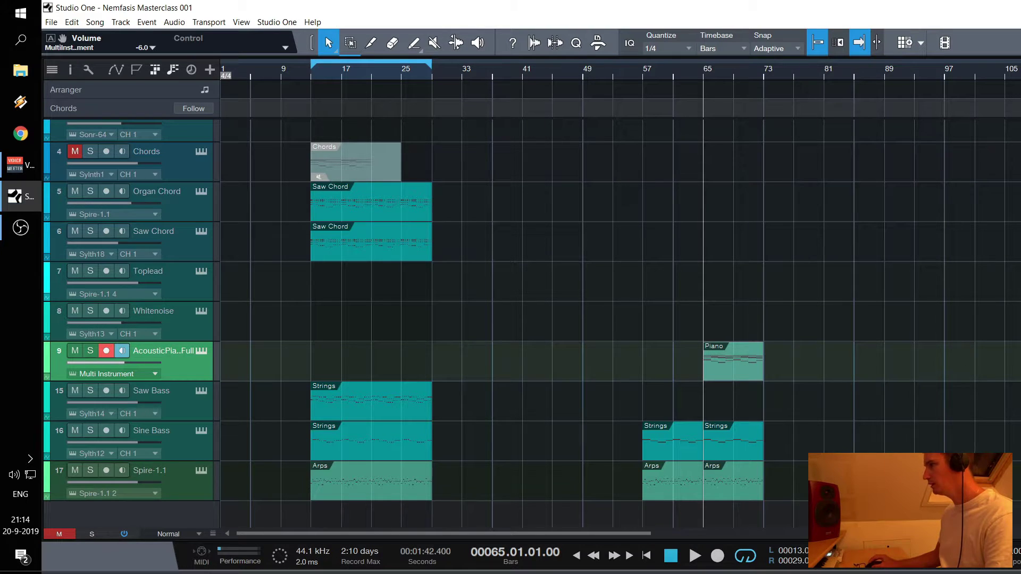
Place the Crash01 sample on a new track at bar 57 and lower its volume to -3.2 dB during playback from bar 56
left_click_drag(1020, 374, 651, 512)
left_click(639, 78)
key("space")
scroll(648, 72, "up", 5)
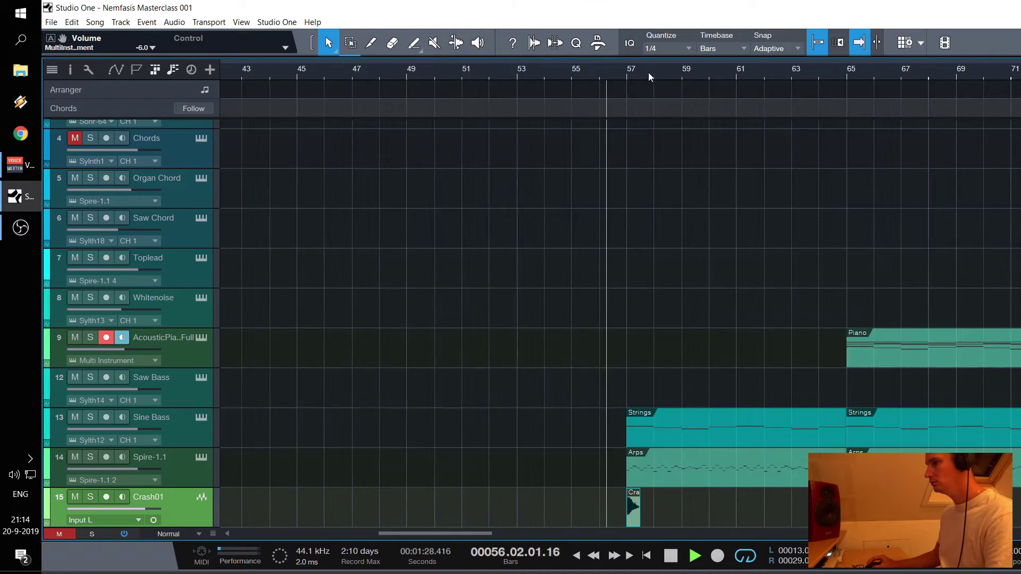
scroll(661, 218, "down", 1)
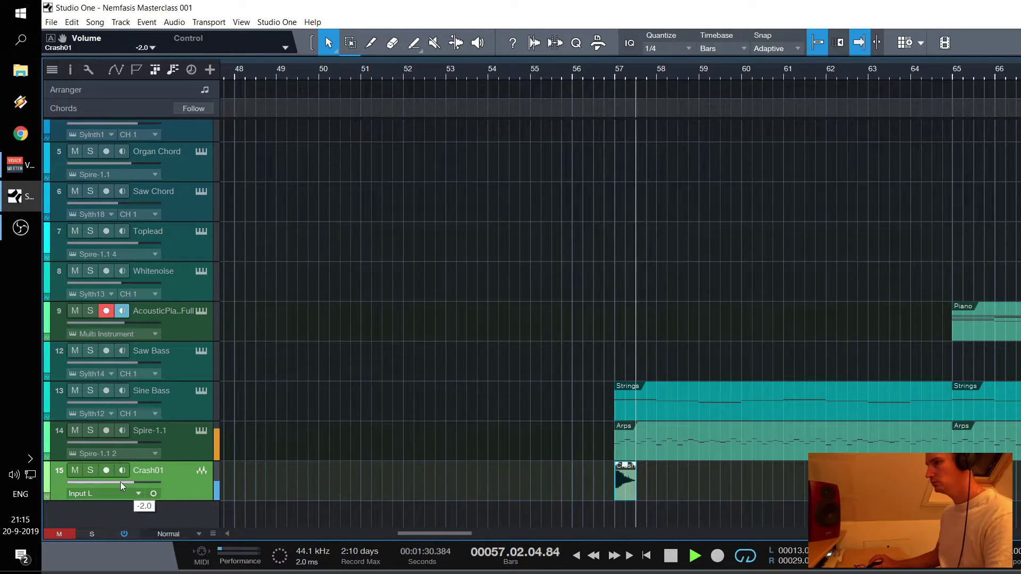
key("space")
Insert the ValhallaRoom reverb on the Crash01 channel, set its mix to 23% and audition the crash
key("F3")
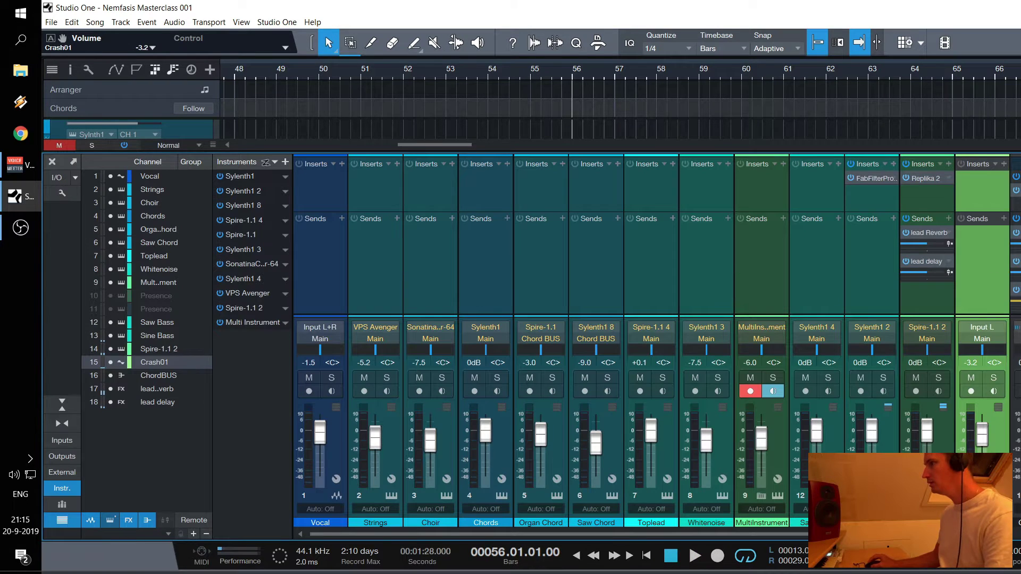
left_click(1004, 164)
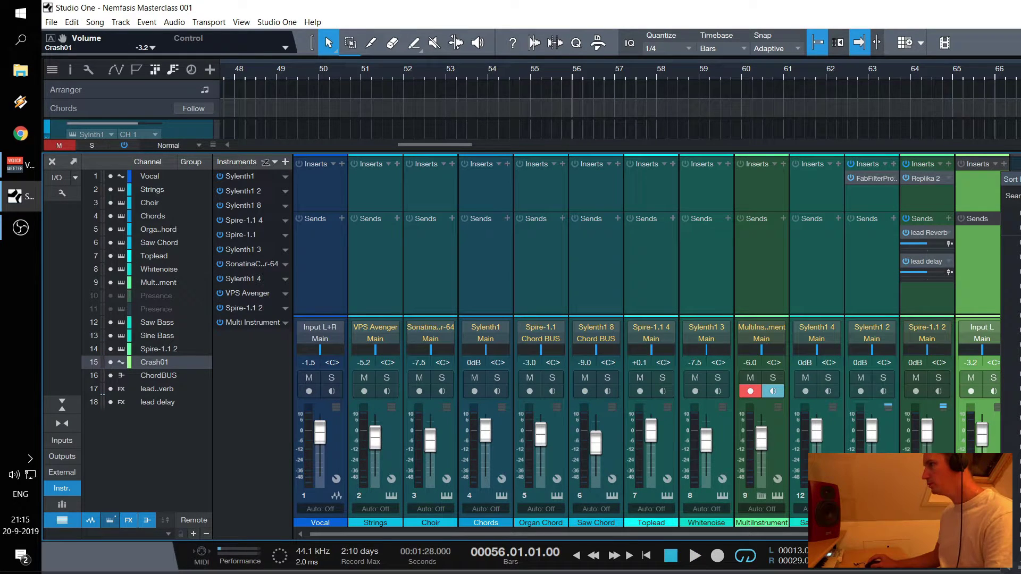
type("verb")
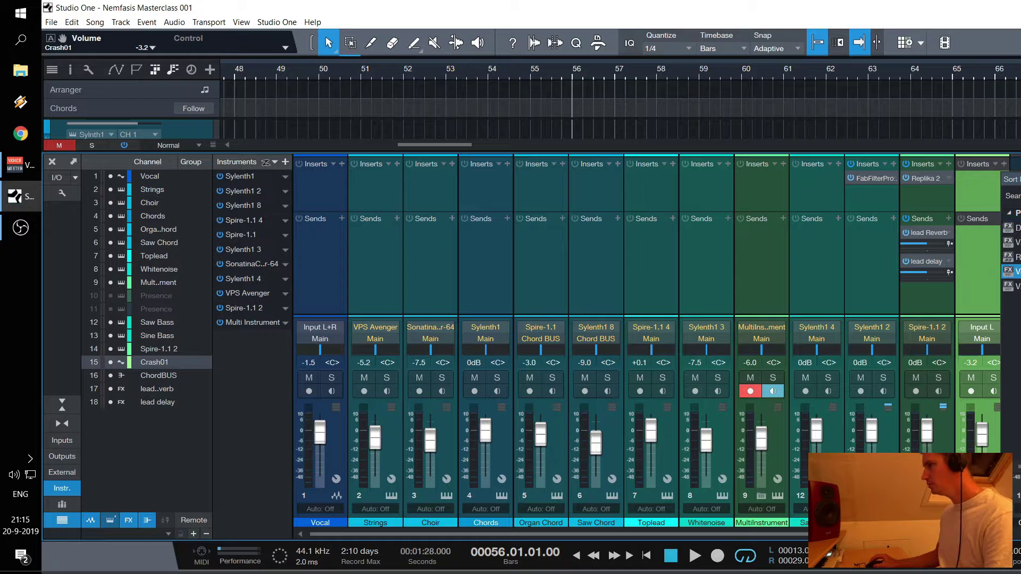
key("Return")
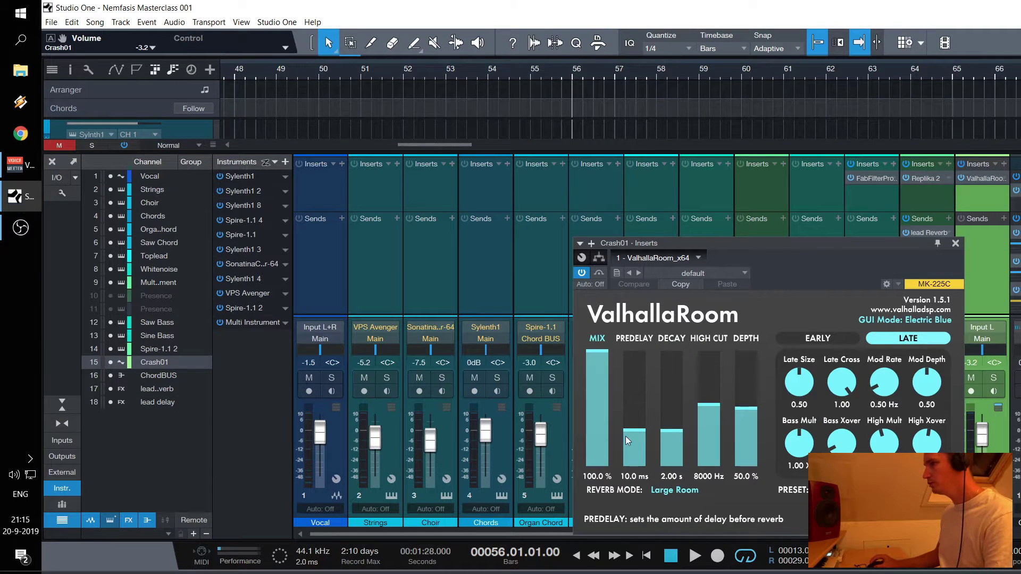
left_click(591, 439)
key("space")
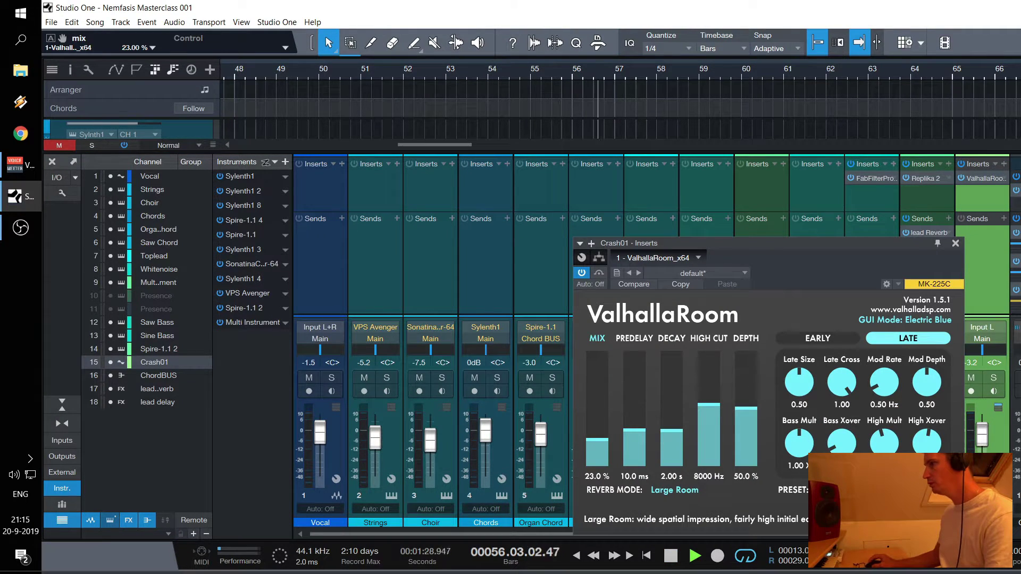
key("space")
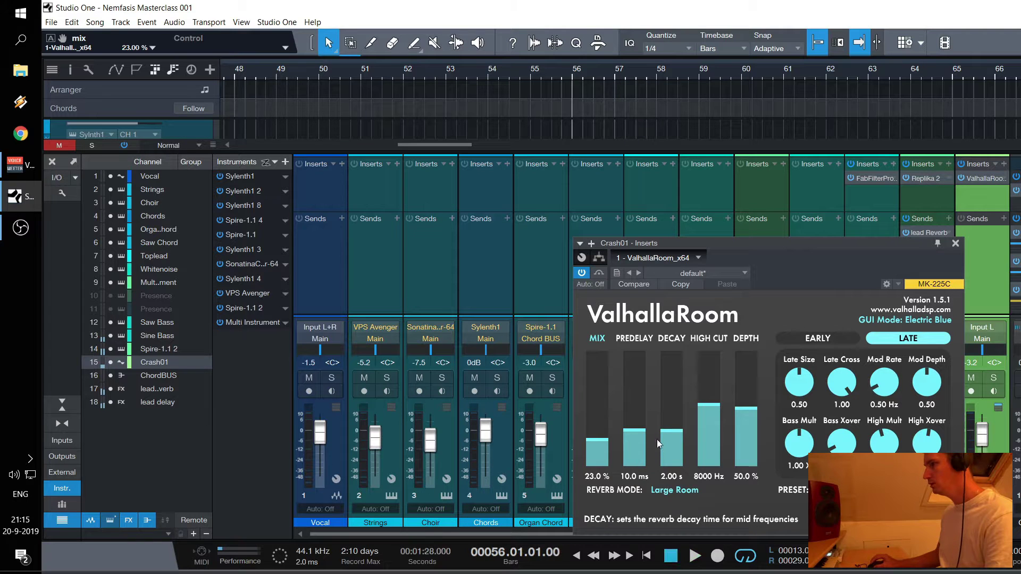
Set ValhallaRoom's decay to 7.16 s and its predelay to 200 ms while replaying the crash
key("space")
mouse_move(673, 420)
left_mouse_down()
mouse_move(674, 395)
mouse_move(676, 415)
left_mouse_up()
key("space")
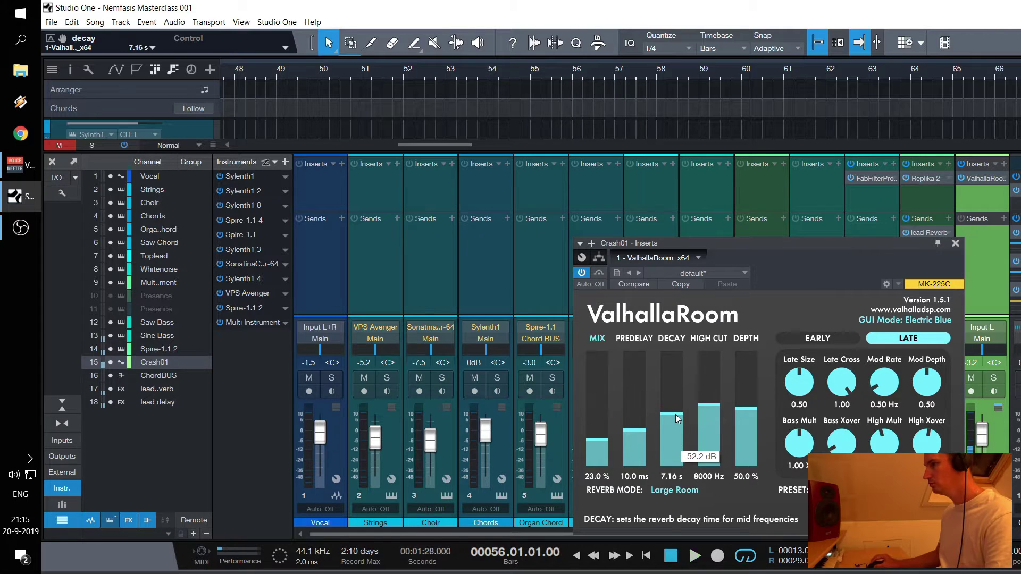
key("space")
left_click(638, 426)
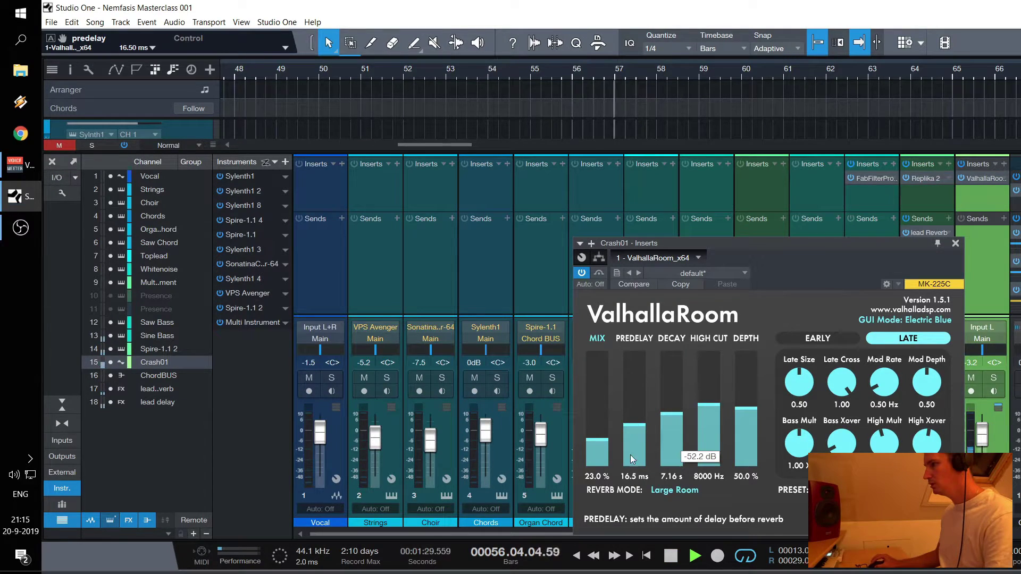
left_click(632, 477)
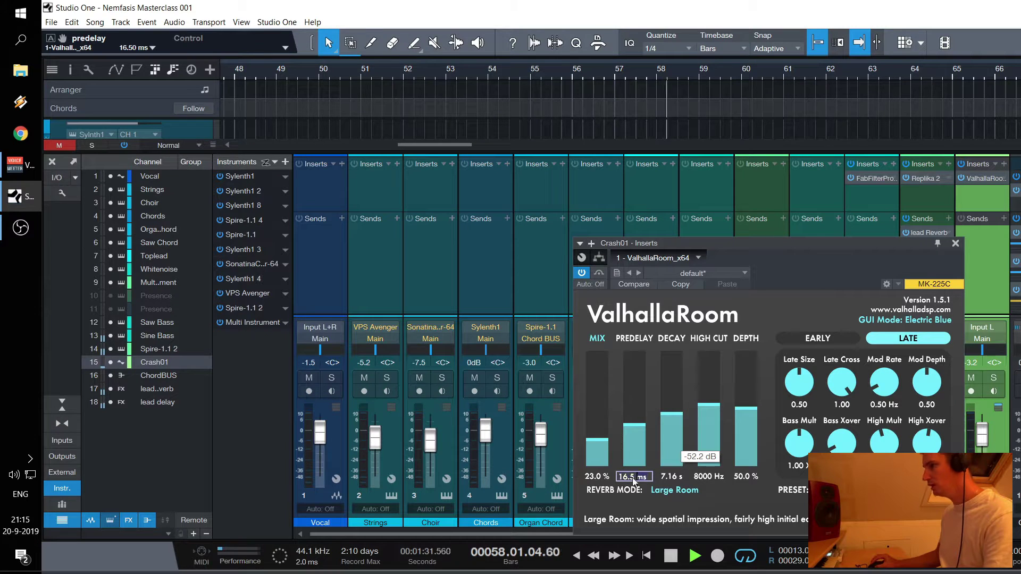
type("200")
key("Return")
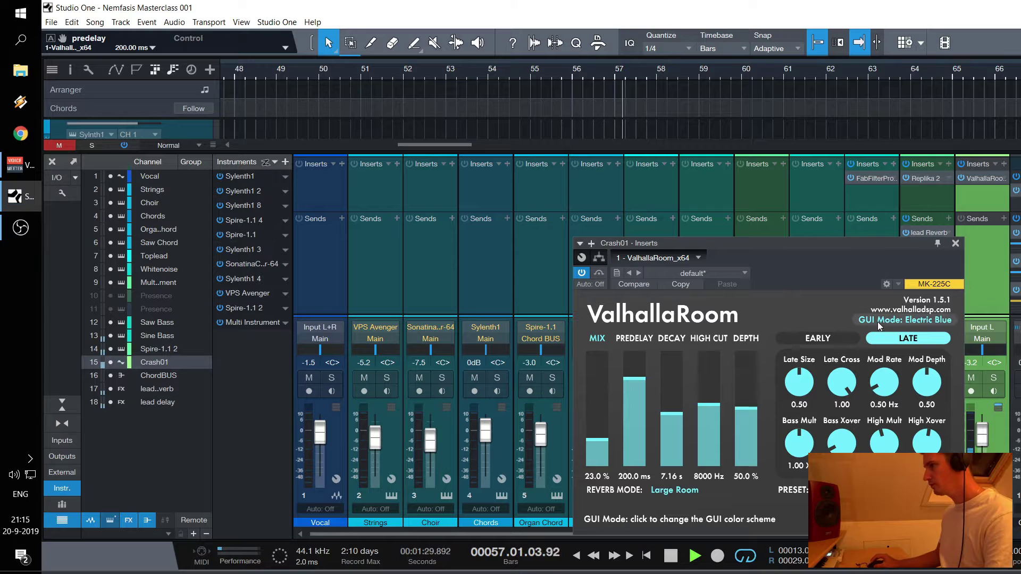
Set ValhallaRoom's depth to 88.9%, its decay to 7.65 s and its high cut to 5660 Hz
left_click(710, 422)
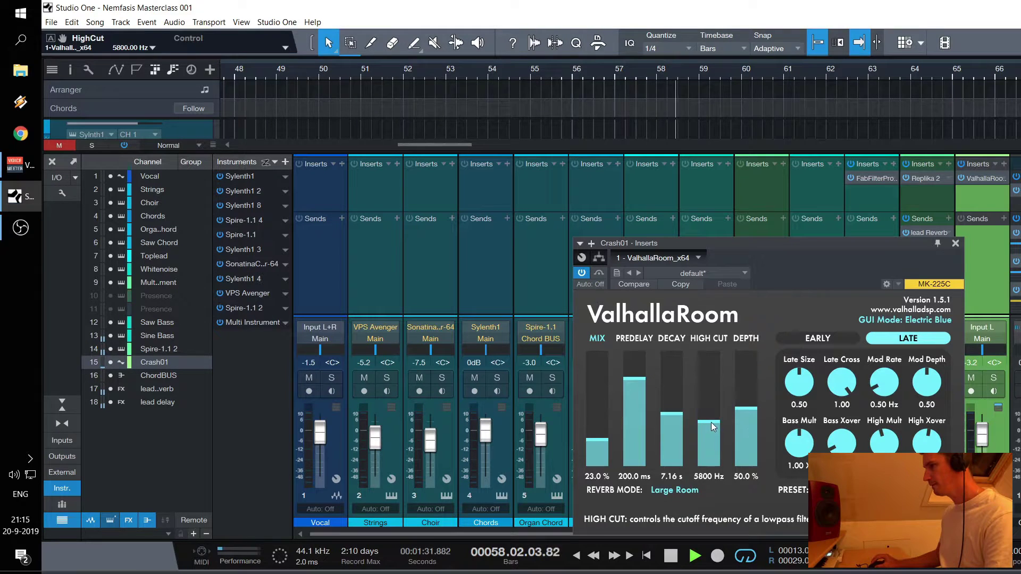
left_click(752, 364)
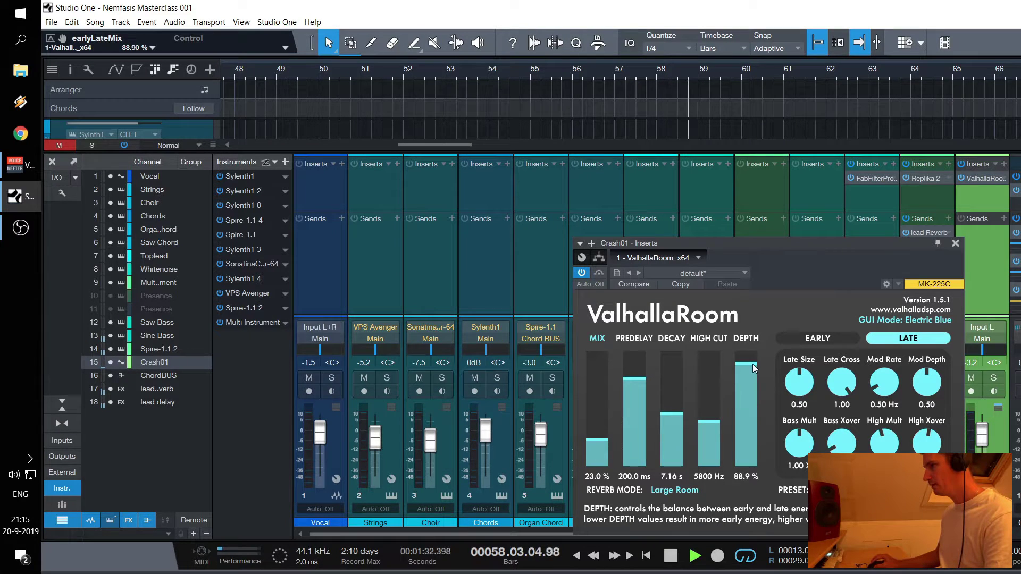
left_click(671, 415)
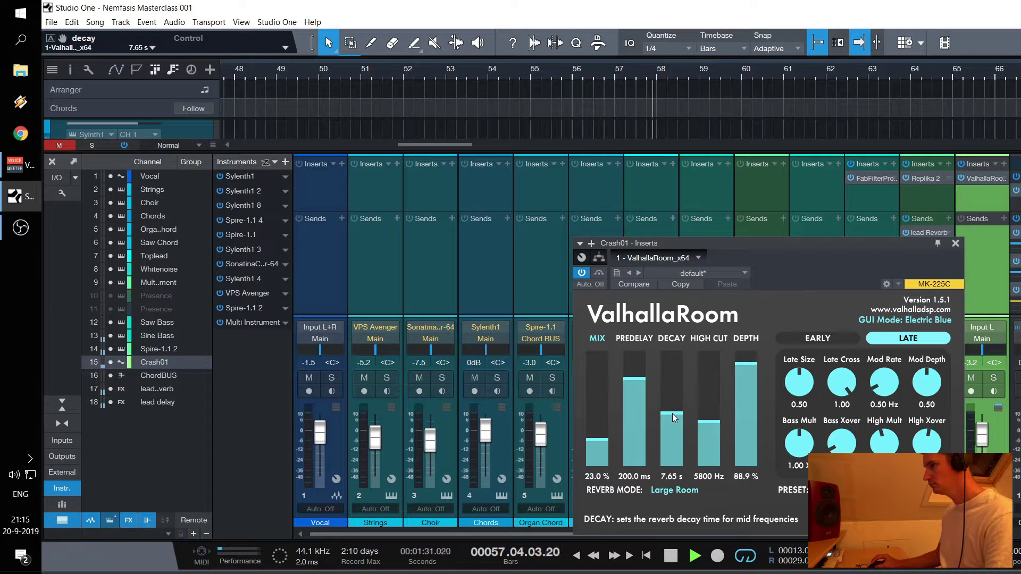
left_click(713, 423)
key("space")
key("space")
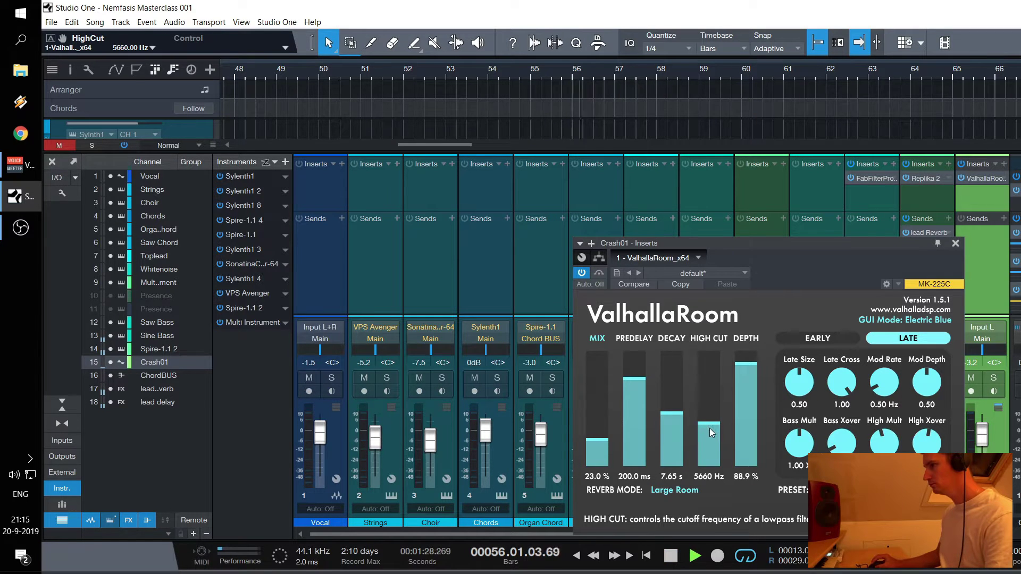
Reduce ValhallaRoom's mix to 16.6% and set its predelay to 100 ms
left_click(630, 478)
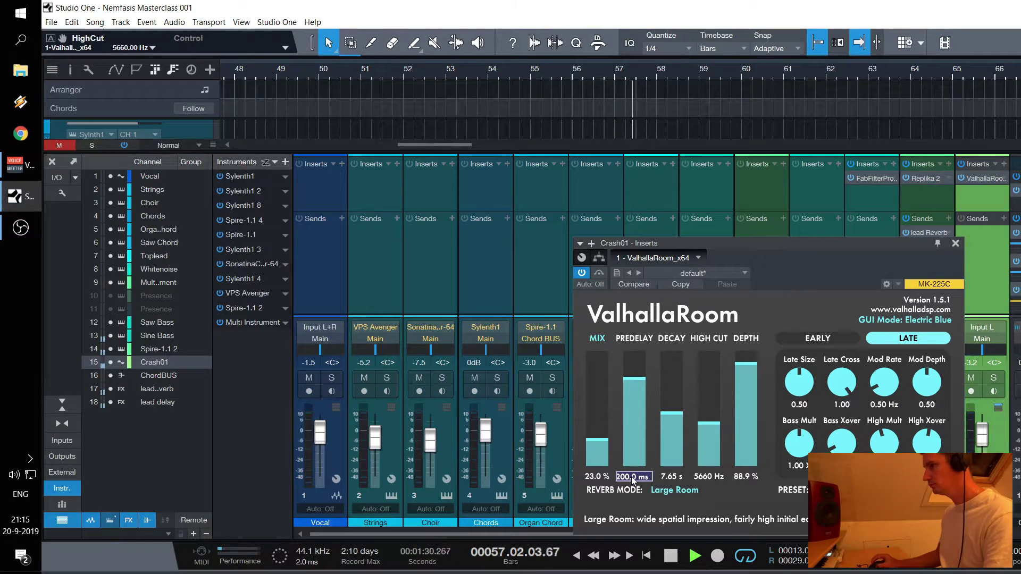
left_click(606, 449)
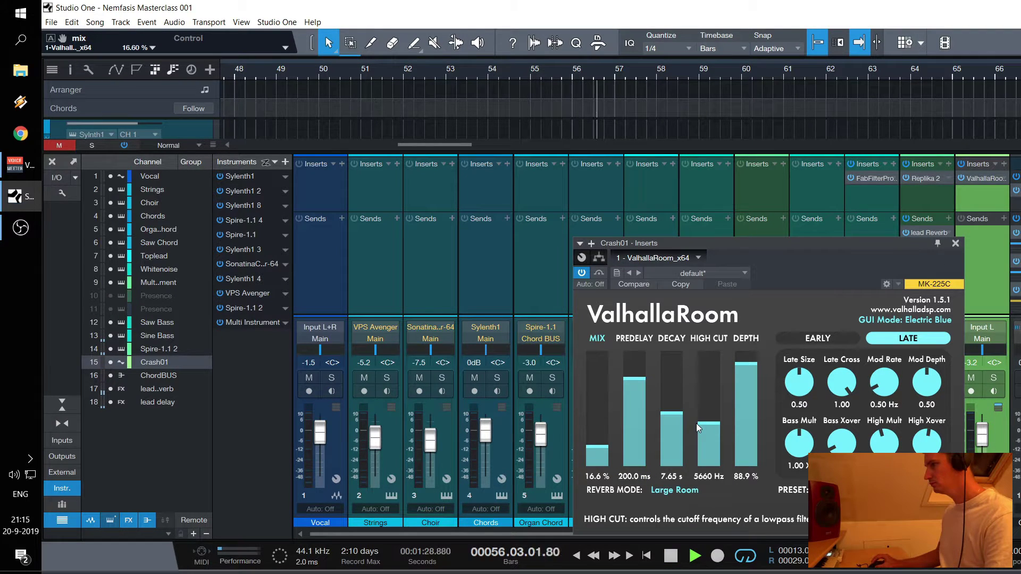
left_click(631, 477)
type("1")
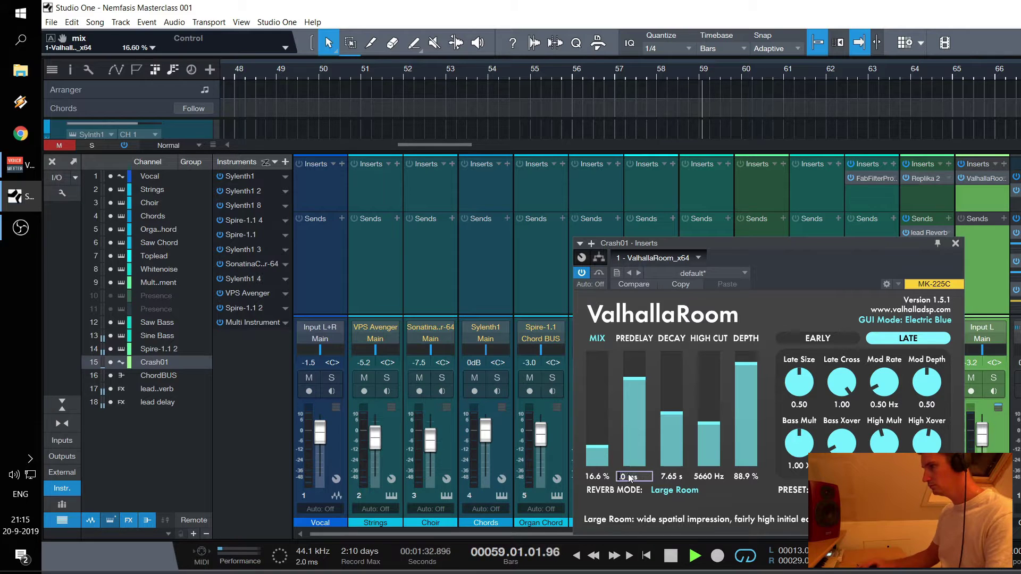
key("Return")
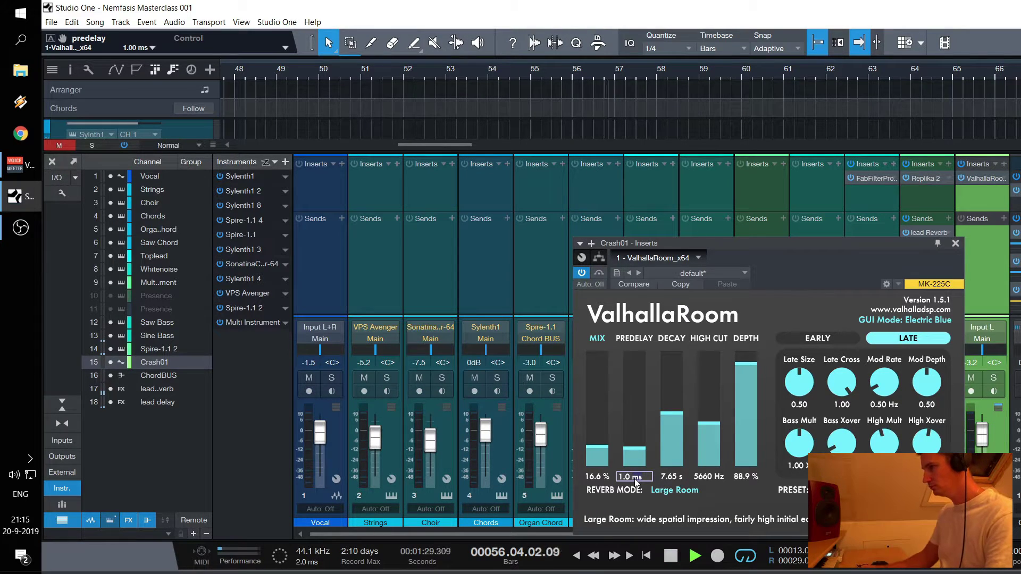
type("100")
key("Return")
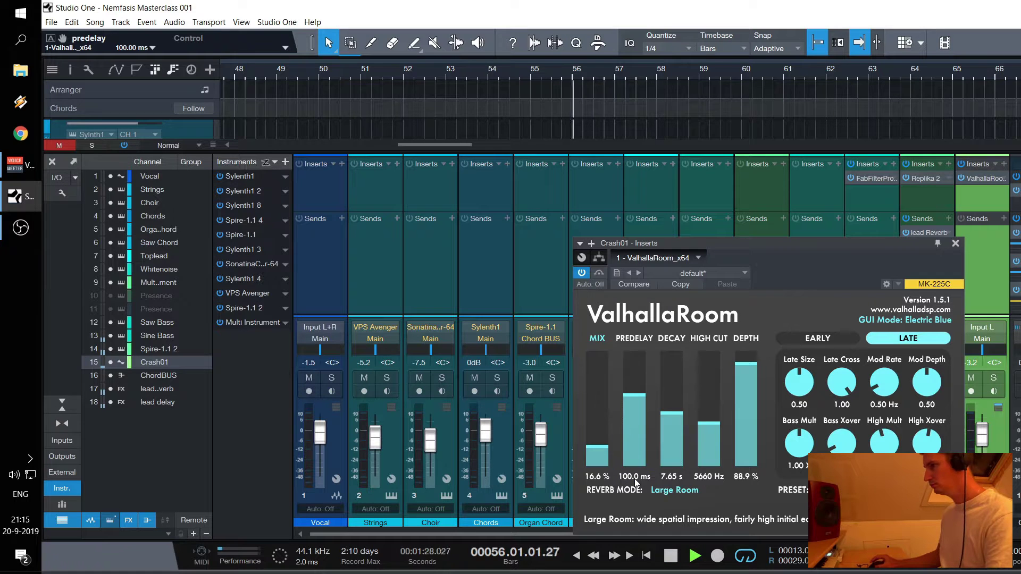
Set ValhallaRoom's reverb mode to Bright Room and its mix to 12.9%, and close the plug-in window
left_click(673, 490)
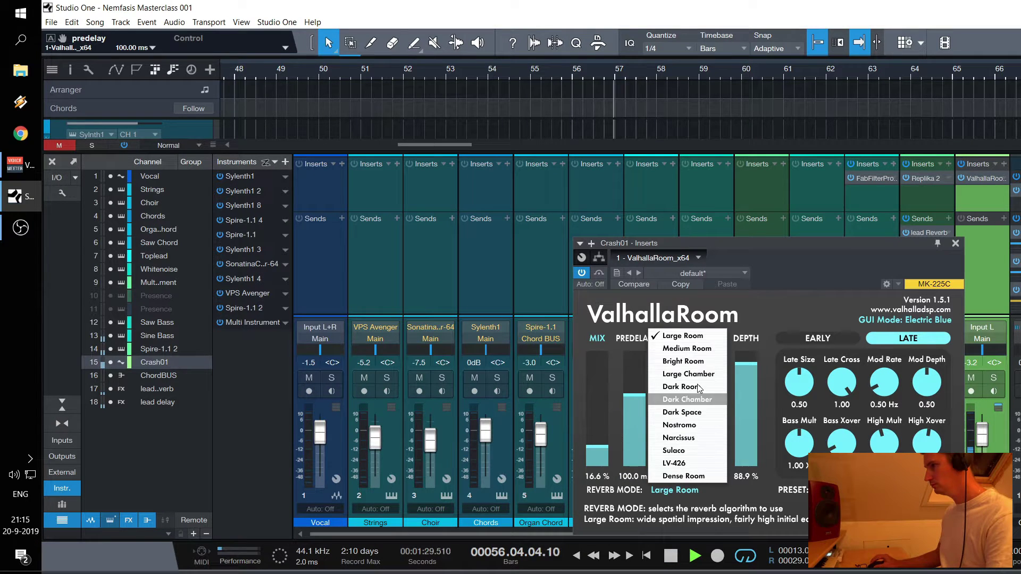
left_click(683, 361)
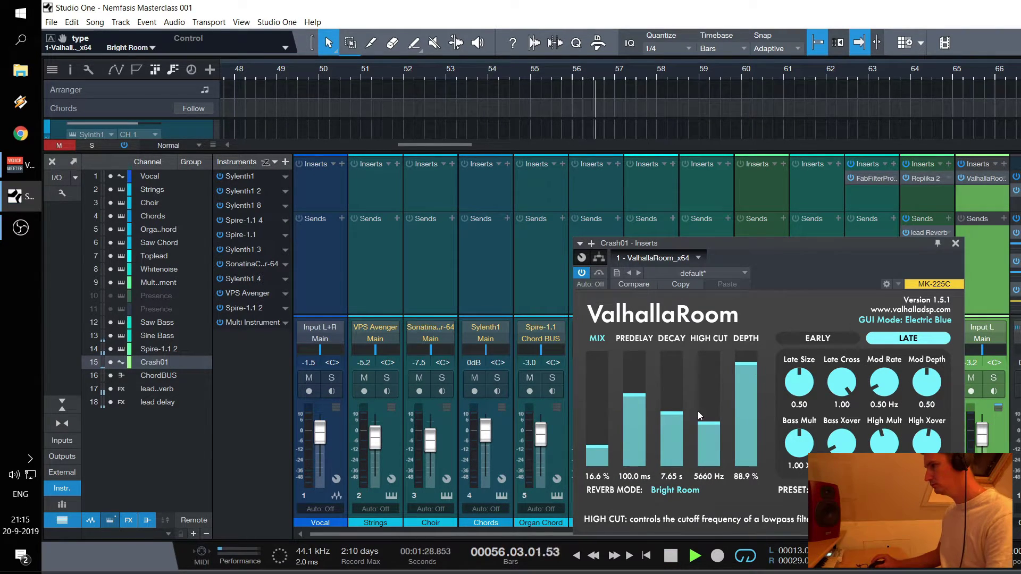
left_click(604, 438)
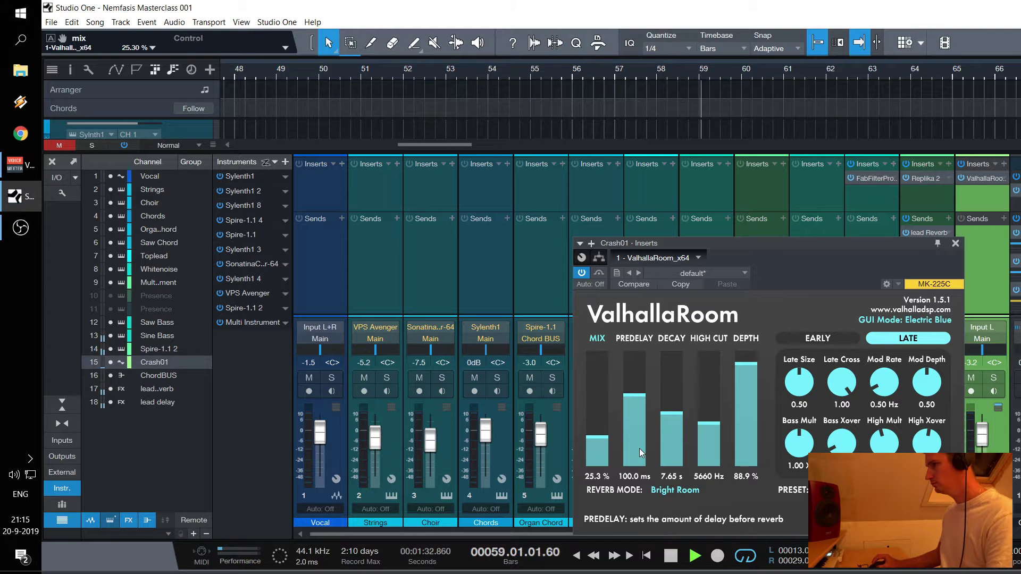
left_click(633, 476)
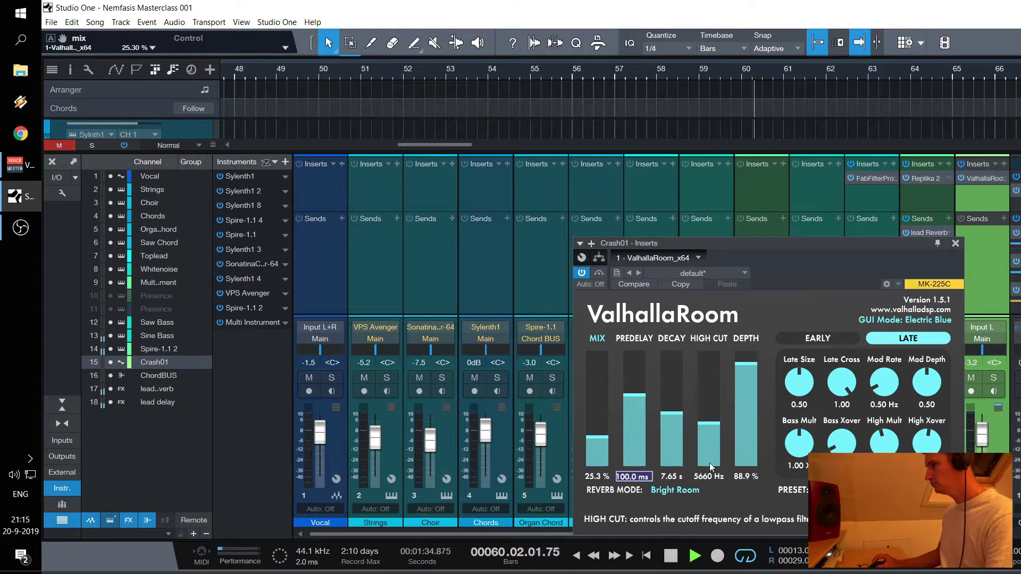
left_click(601, 452)
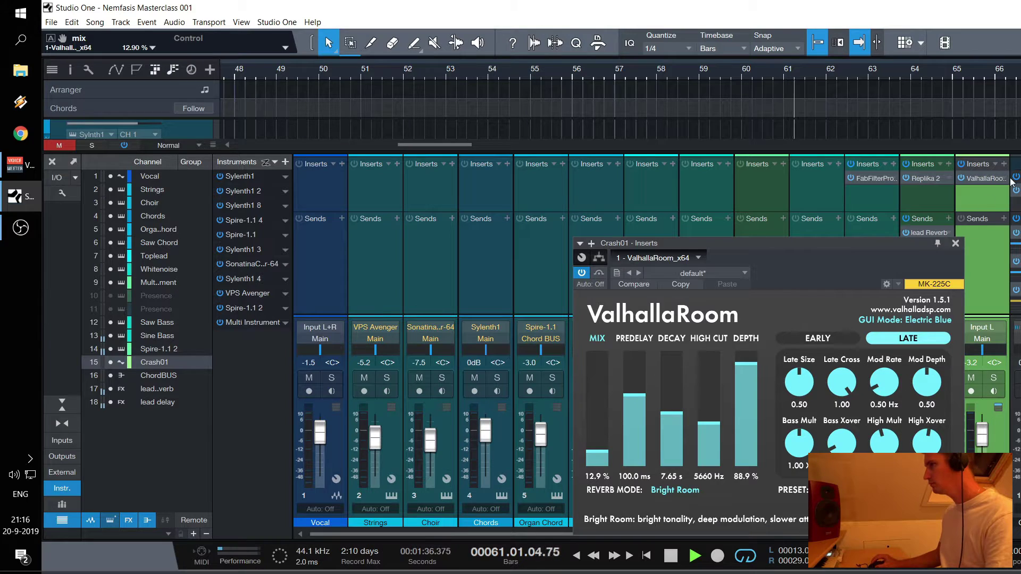
left_click(955, 243)
Hide the mixer and lower the Crash01 track's volume to -4.8 dB while replaying the crash
key("space")
key("space")
key("F3")
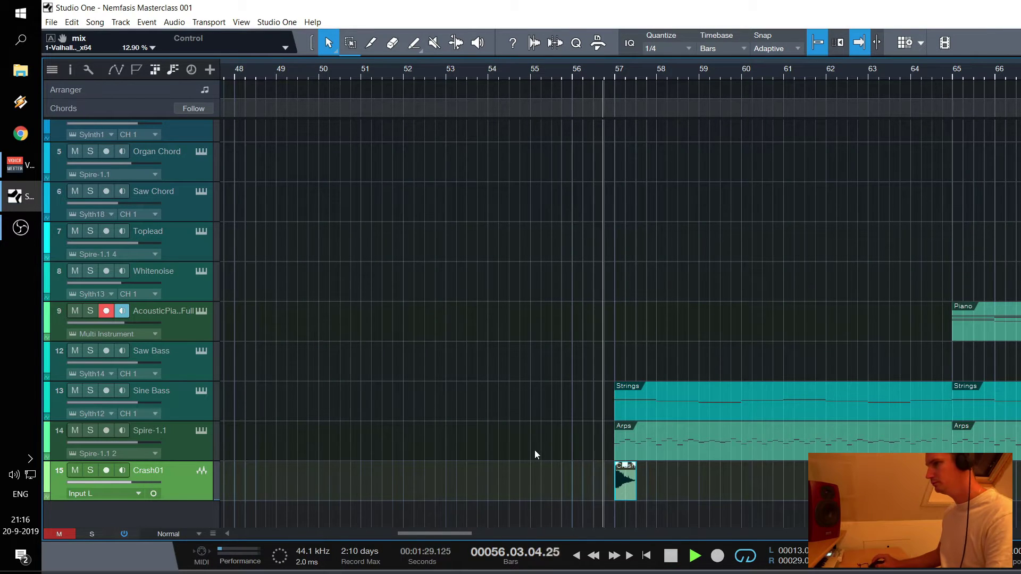
left_click(127, 483)
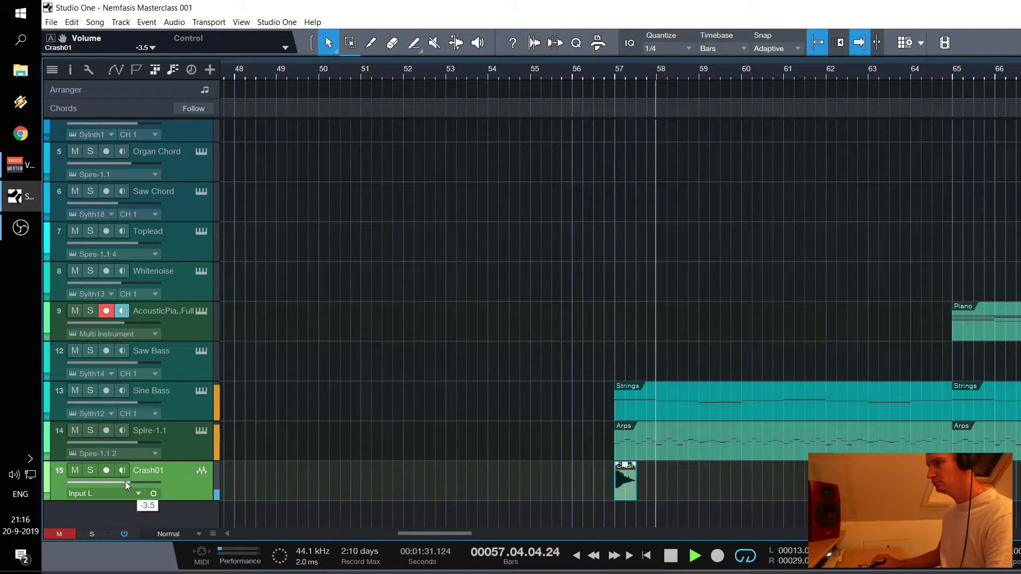
key("space")
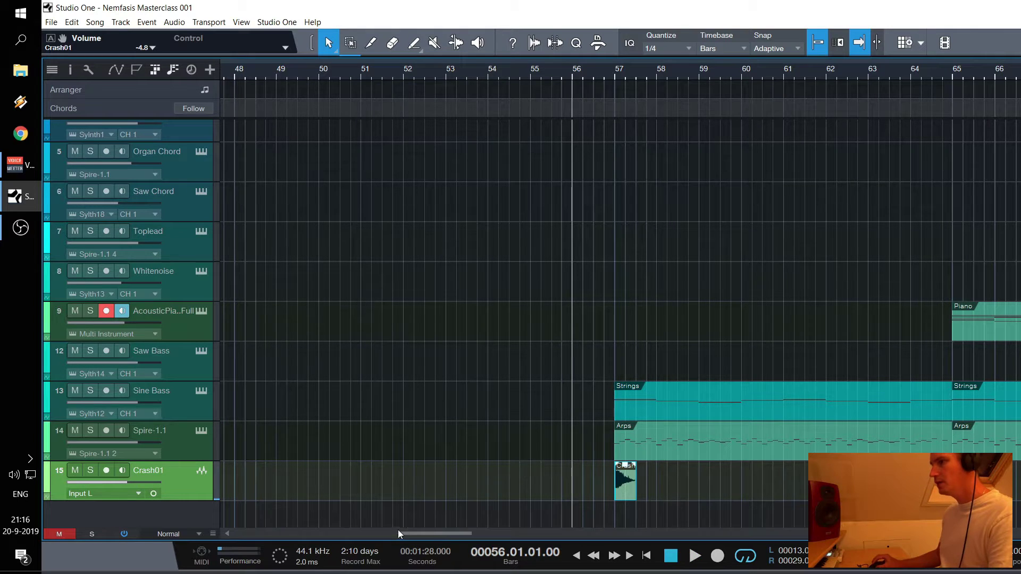
Copy the bar 57 crash clip to bar 58, reverse the copy and audition it
left_click_drag(399, 533, 420, 533)
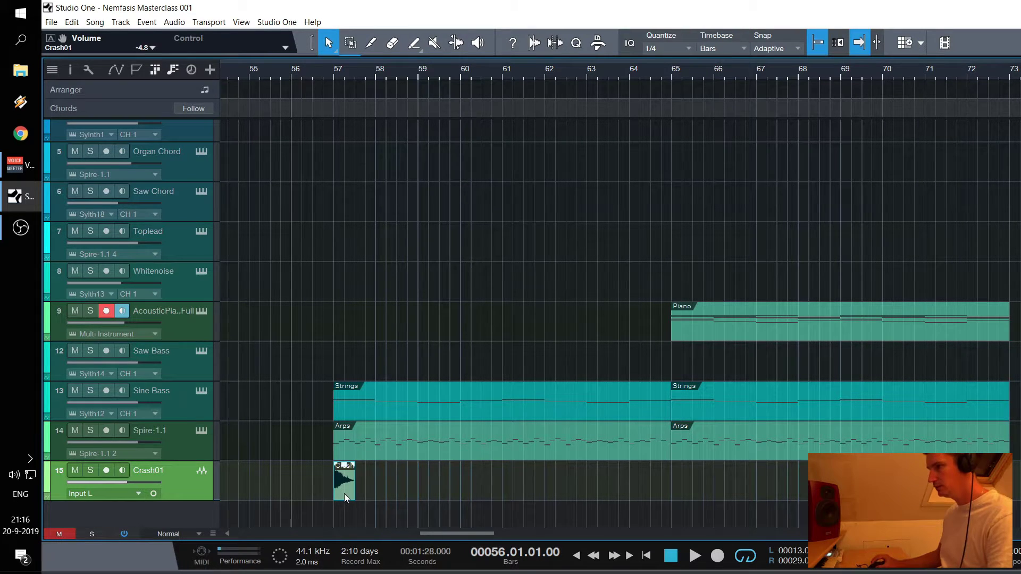
left_click_drag(344, 491, 390, 497)
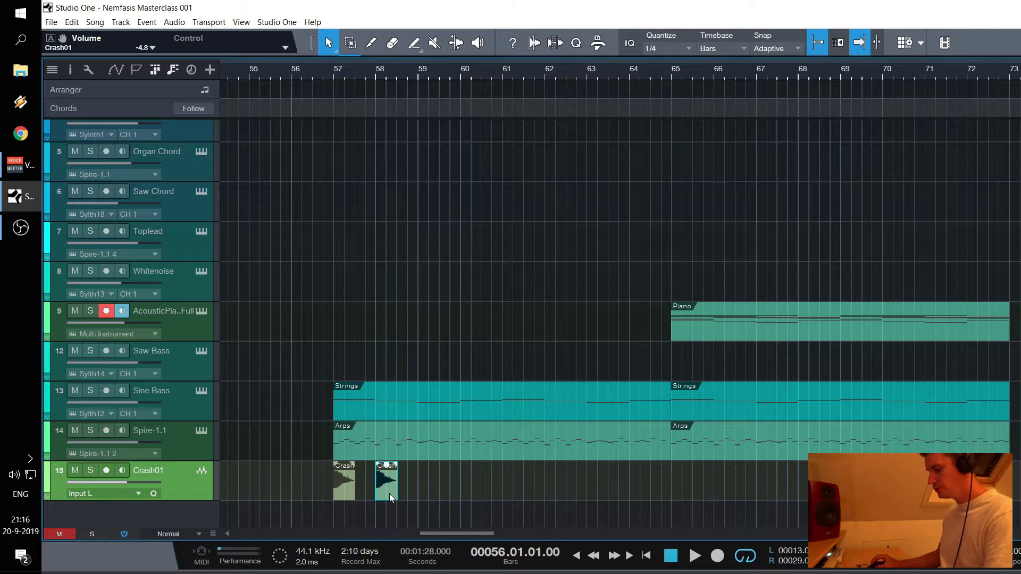
left_click(386, 79)
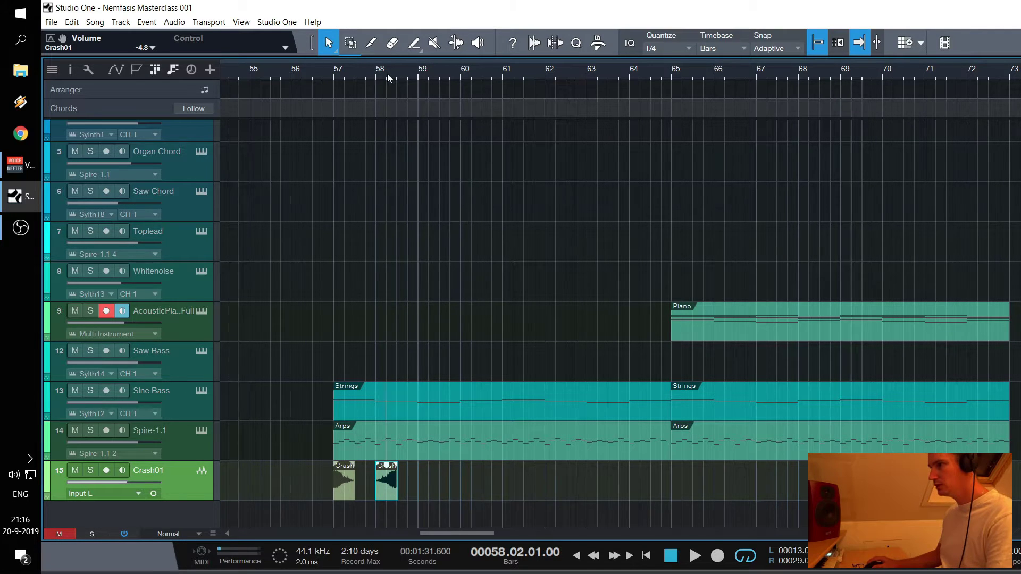
key("space")
Move the normal crash to bar 65 and the reversed crash to end at bar 57, and audition the lead-in
key("space")
left_click_drag(393, 488, 677, 482)
left_click(315, 80)
key("space")
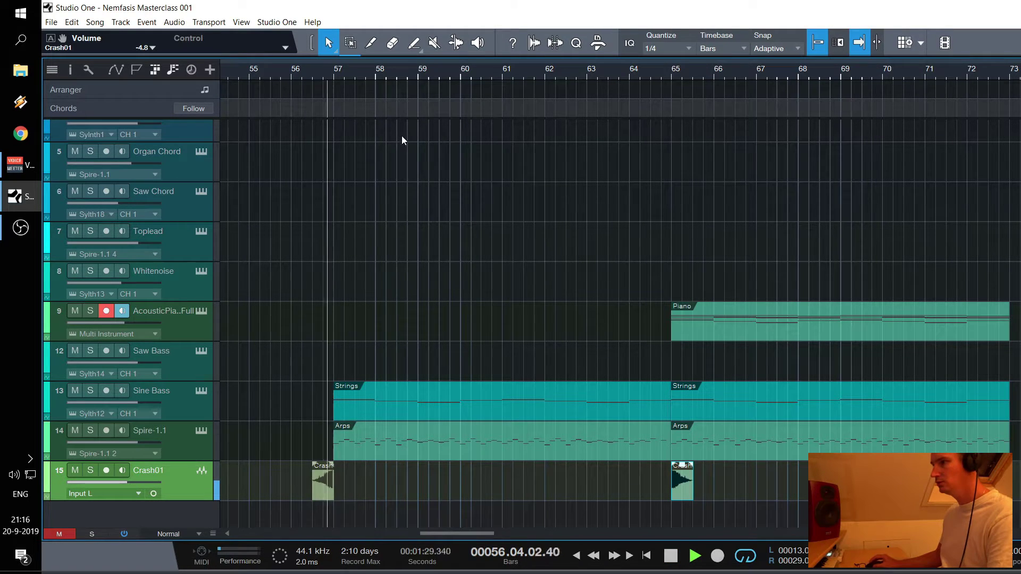
key("space")
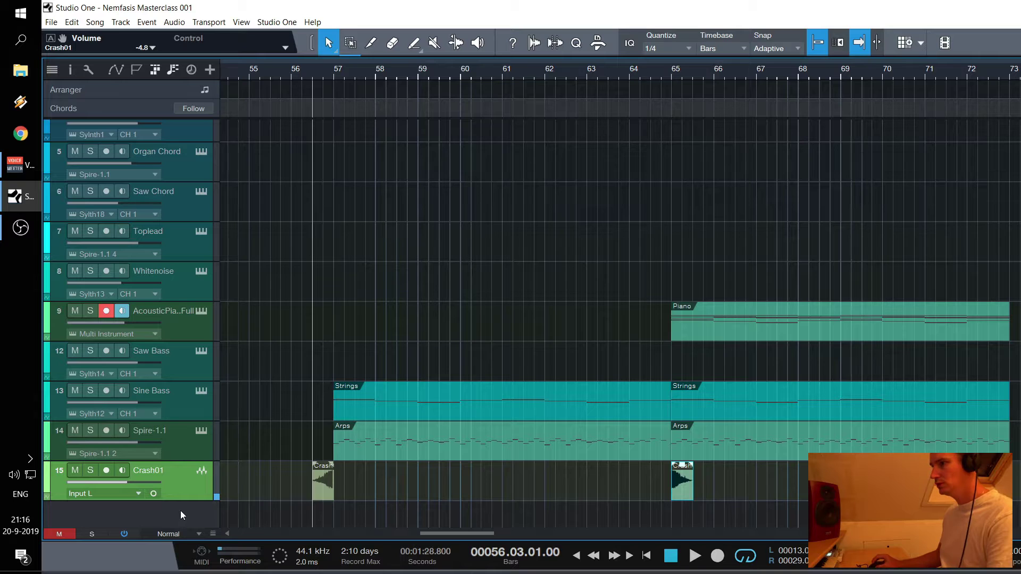
Duplicate the Crash01 track together with its clips
right_click(180, 510)
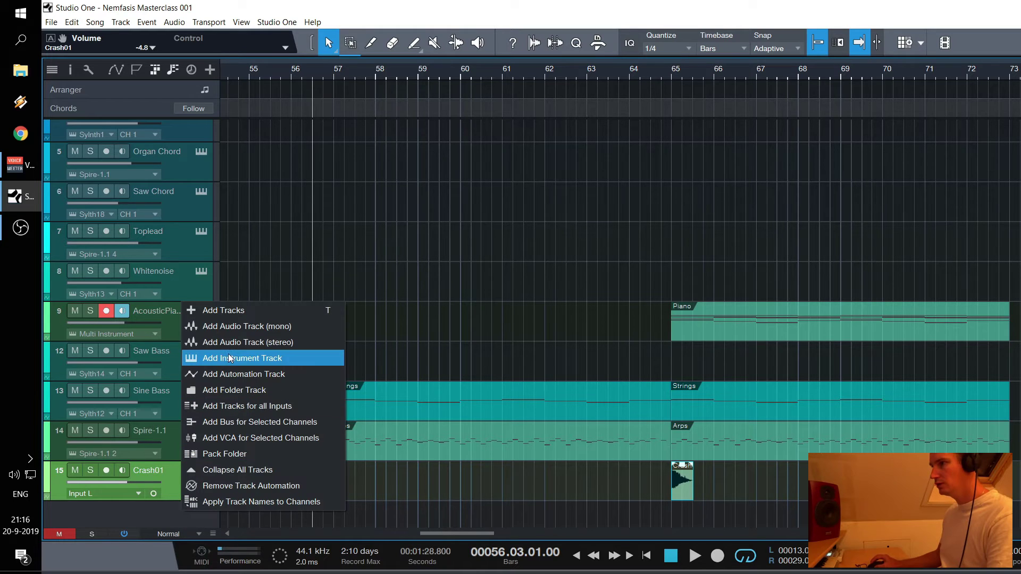
right_click(161, 471)
left_click(240, 212)
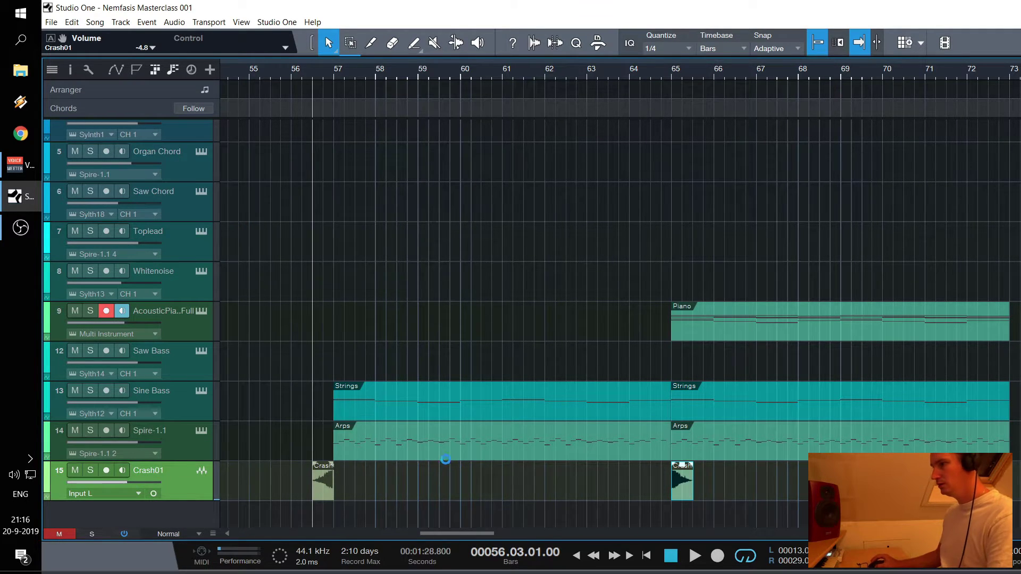
Delete the bar 65 crash from Crash01 and the reversed crash from Crash01 2 so each track holds one clip
scroll(452, 463, "down", 2)
left_click(683, 448)
key("Delete")
left_click(331, 451)
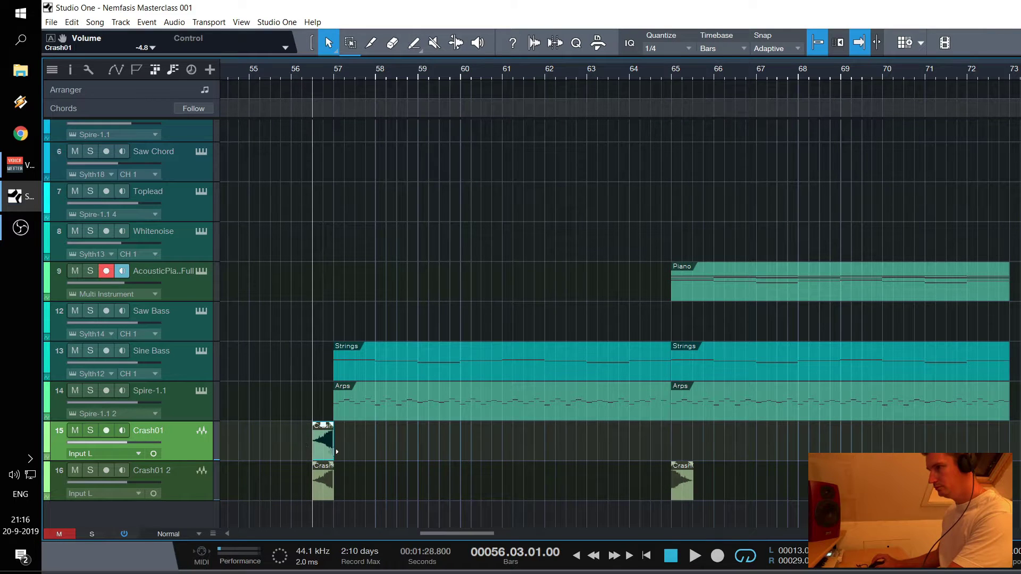
left_click(323, 481)
key("Delete")
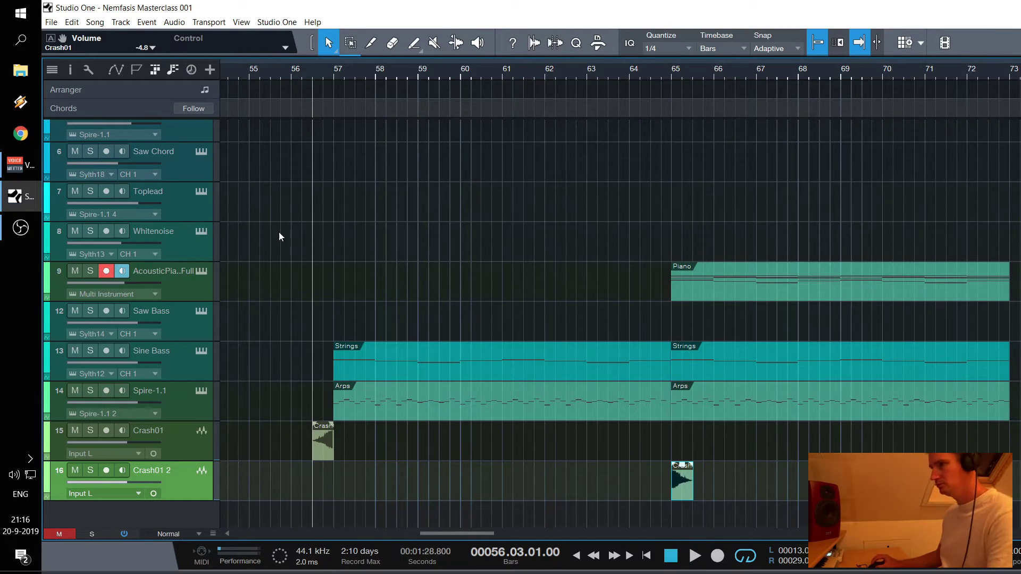
Rename the track holding the reversed clip as Reverse Crash and audition it
left_click(160, 430)
double_click(160, 429)
type("Reverse Cr")
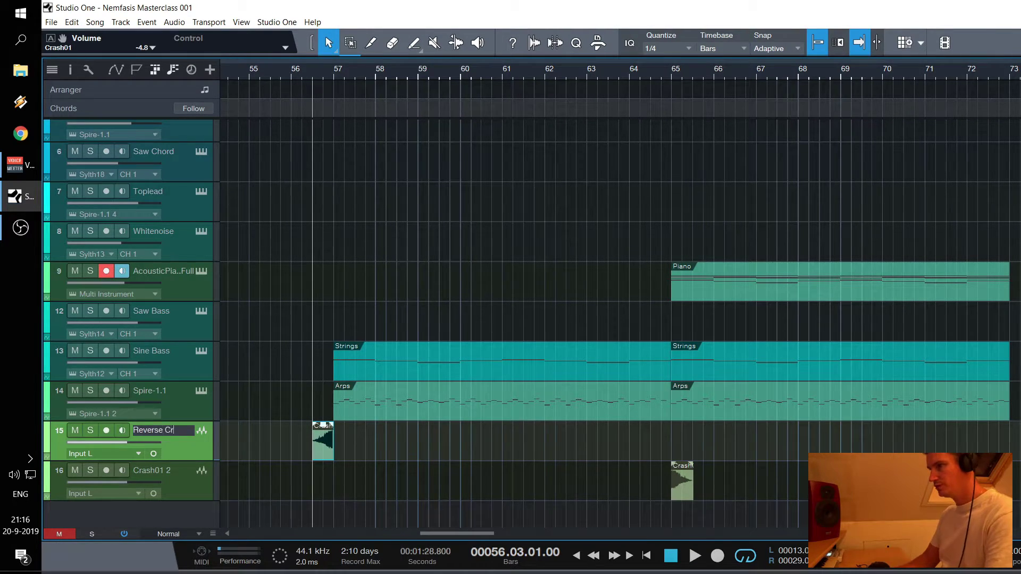
type("asg\\")
key("Return")
key("space")
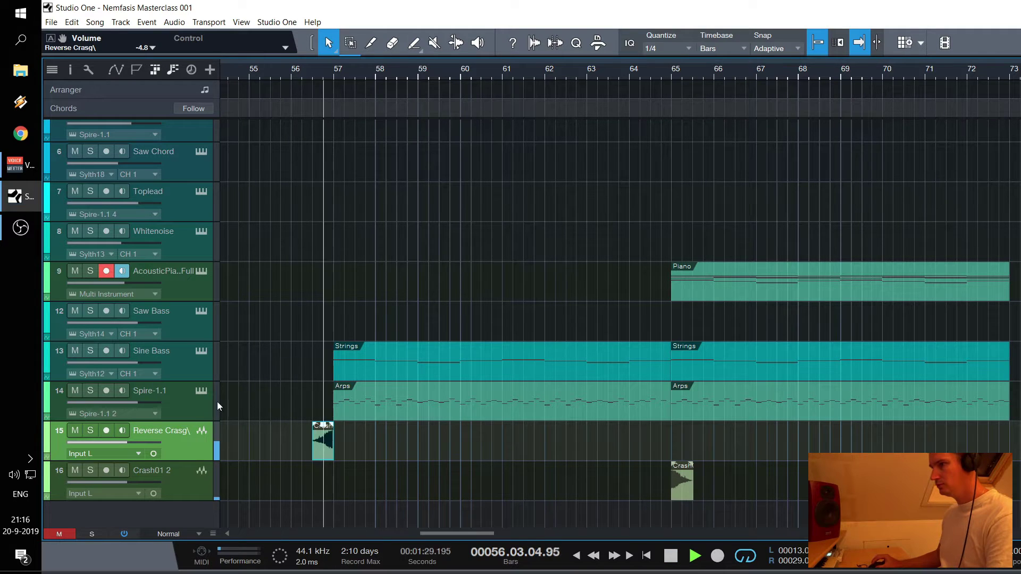
left_click_drag(182, 432, 226, 429)
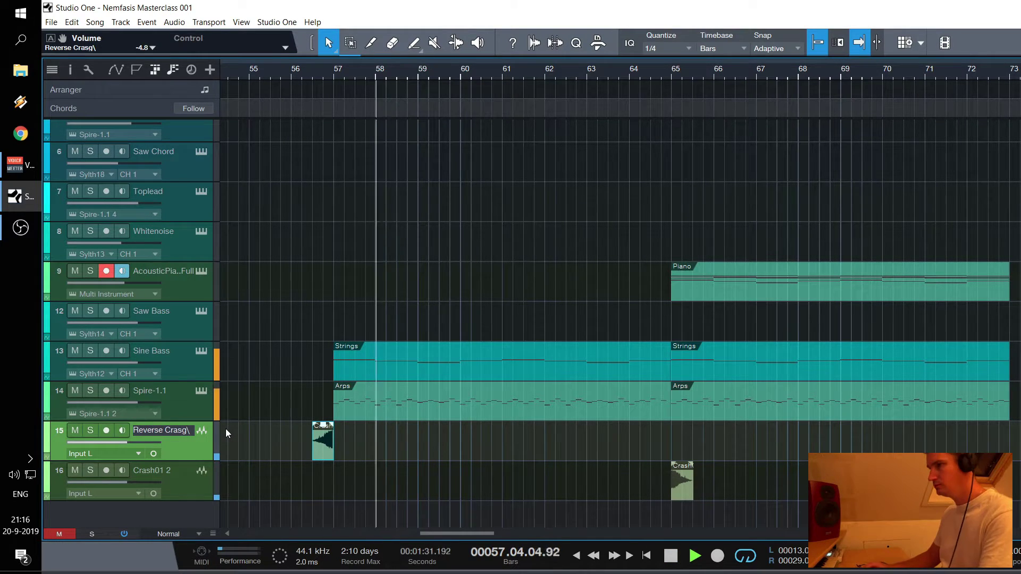
type("h")
key("Return")
key("space")
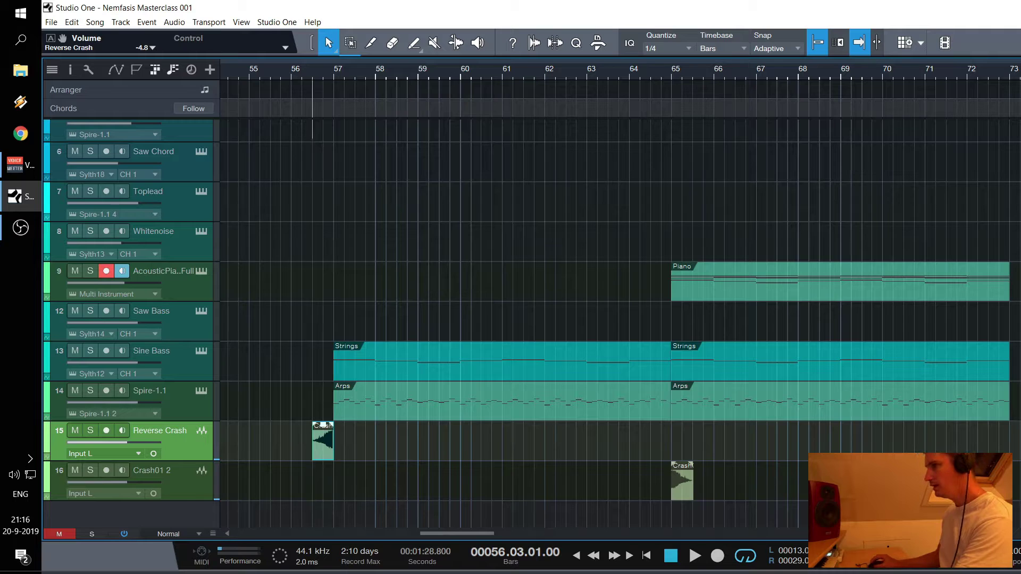
Insert the Replika delay on the Reverse Crash channel after ValhallaRoom
key("F3")
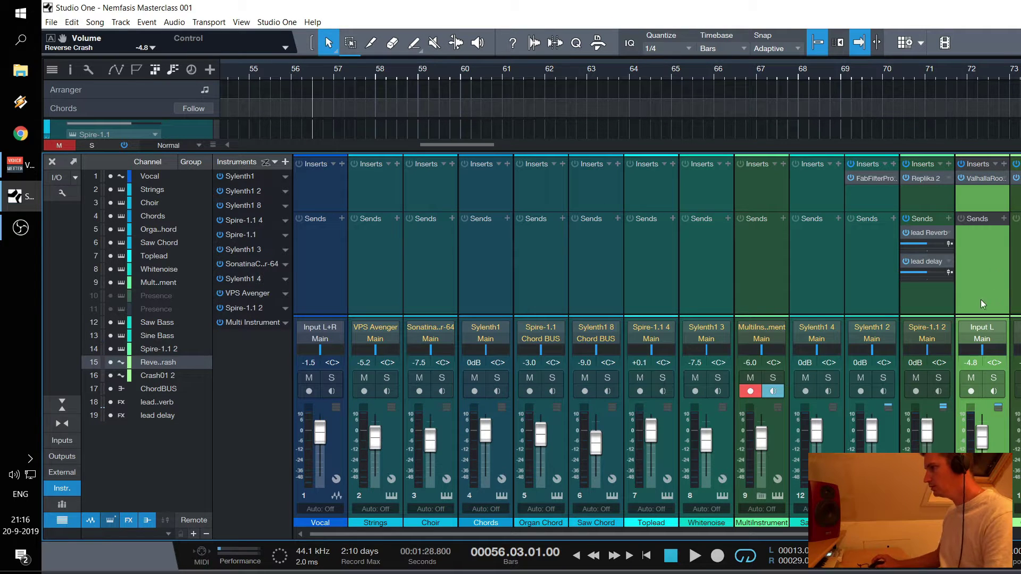
scroll(855, 258, "right", 5)
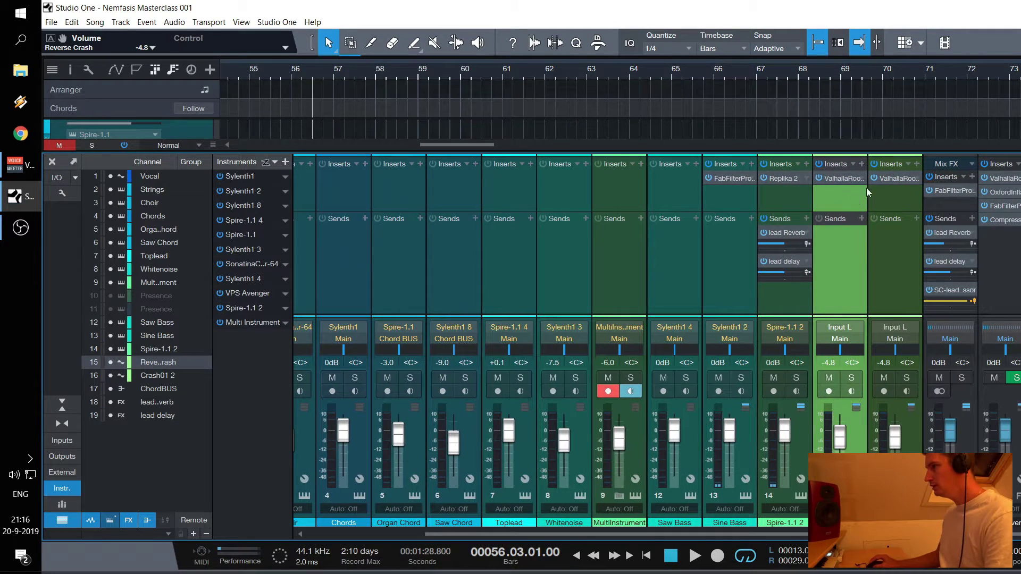
left_click(862, 163)
type("repl")
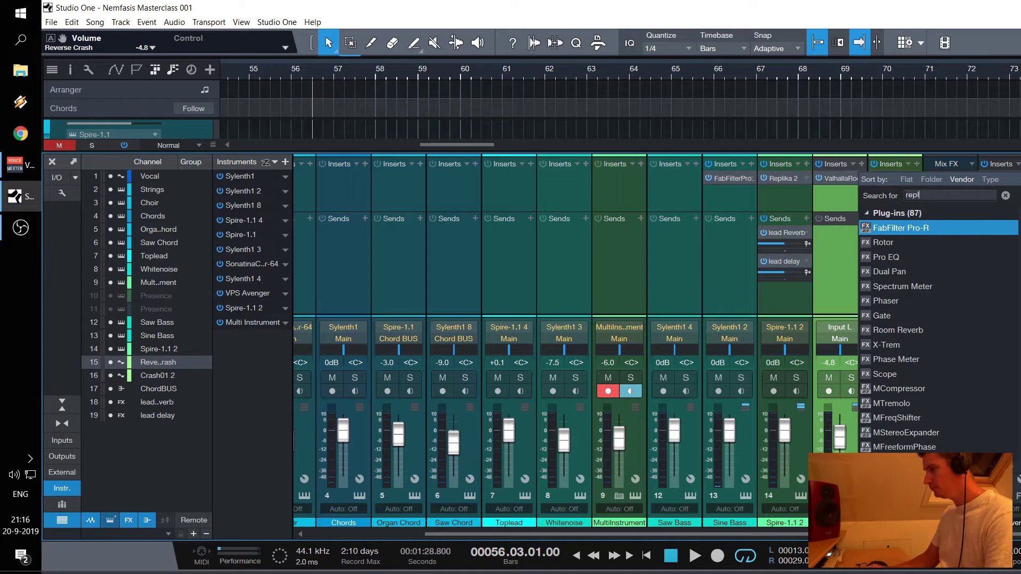
type("ik")
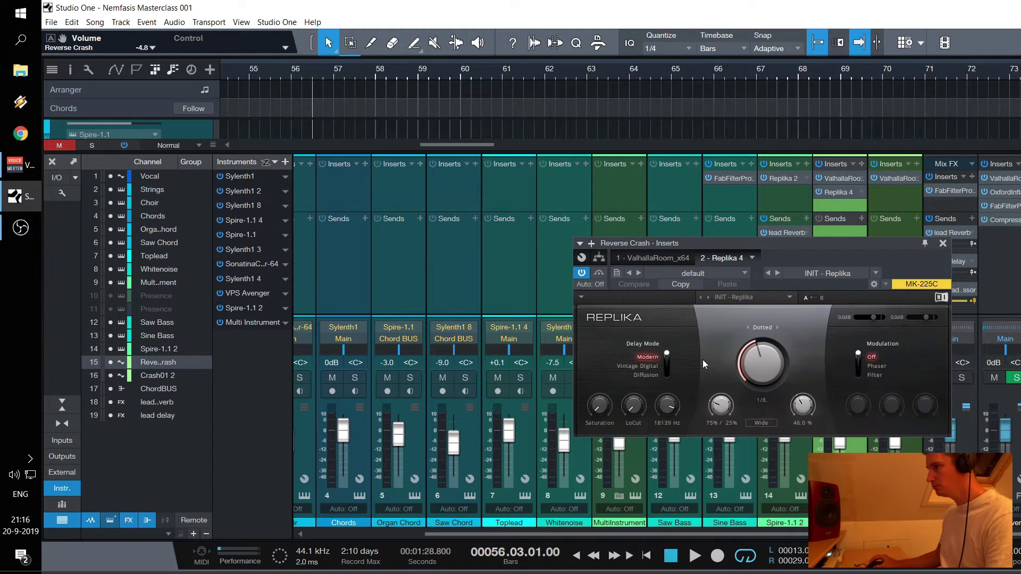
Set Replika to a straight 1/4 delay time with 67.5% feedback while playing the section
key("space")
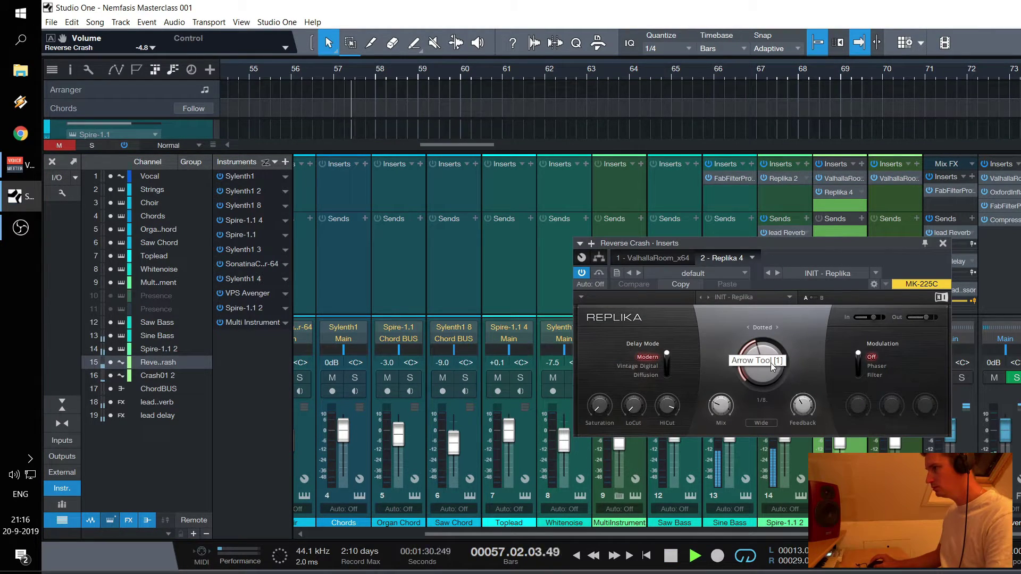
left_click(748, 327)
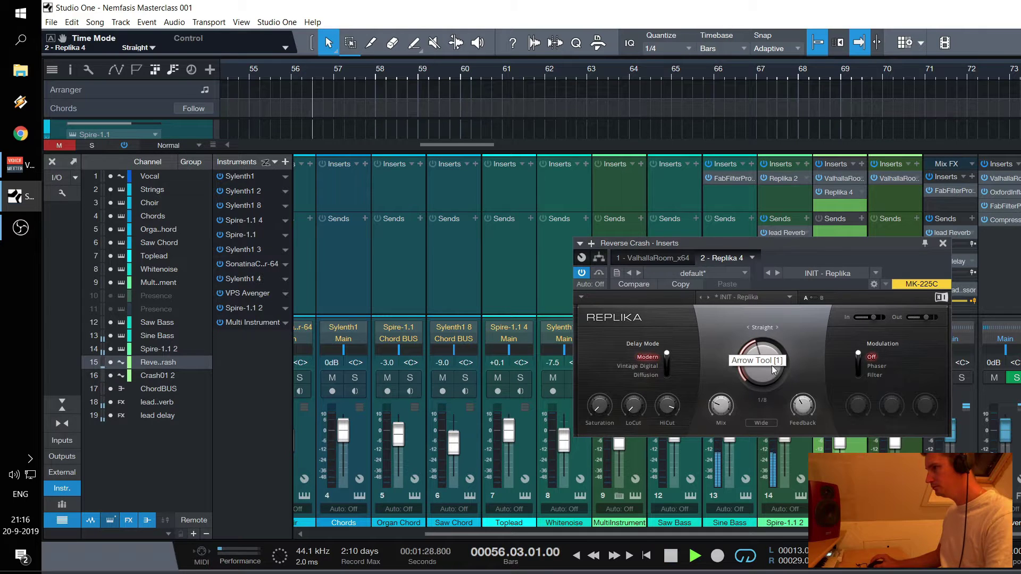
left_click_drag(771, 365, 770, 356)
left_click_drag(802, 405, 806, 393)
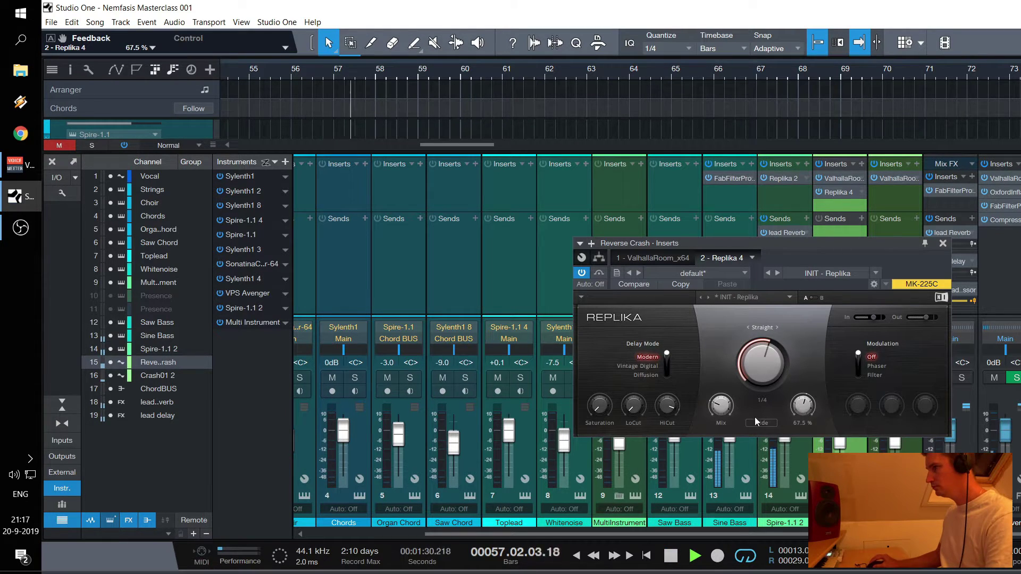
Set Replika's mix to 88% / 12% and reduce its feedback to 59.0% while replaying the reverse crash
left_click_drag(720, 406, 722, 414)
key("space")
key("space")
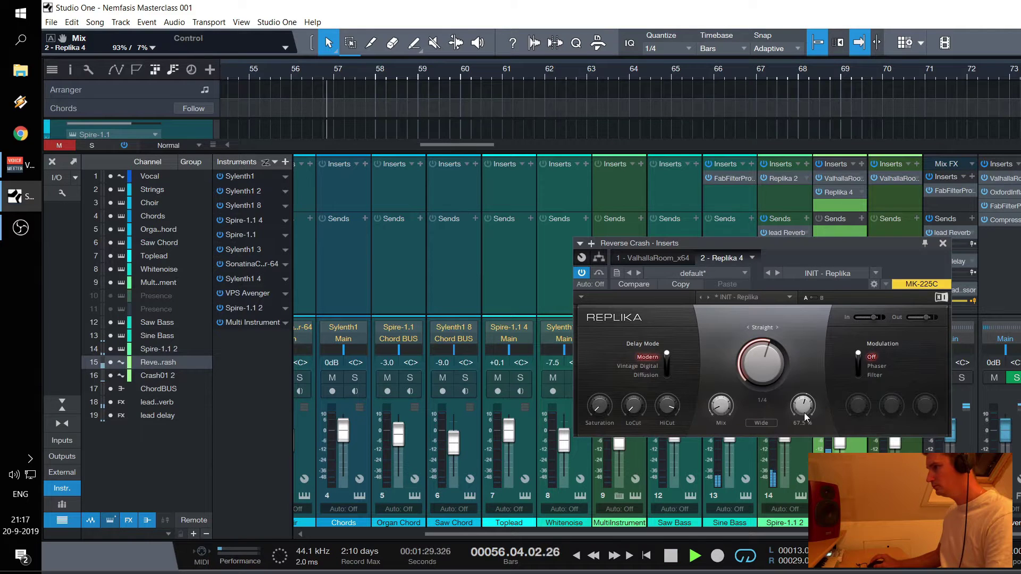
scroll(719, 413, "down", 3)
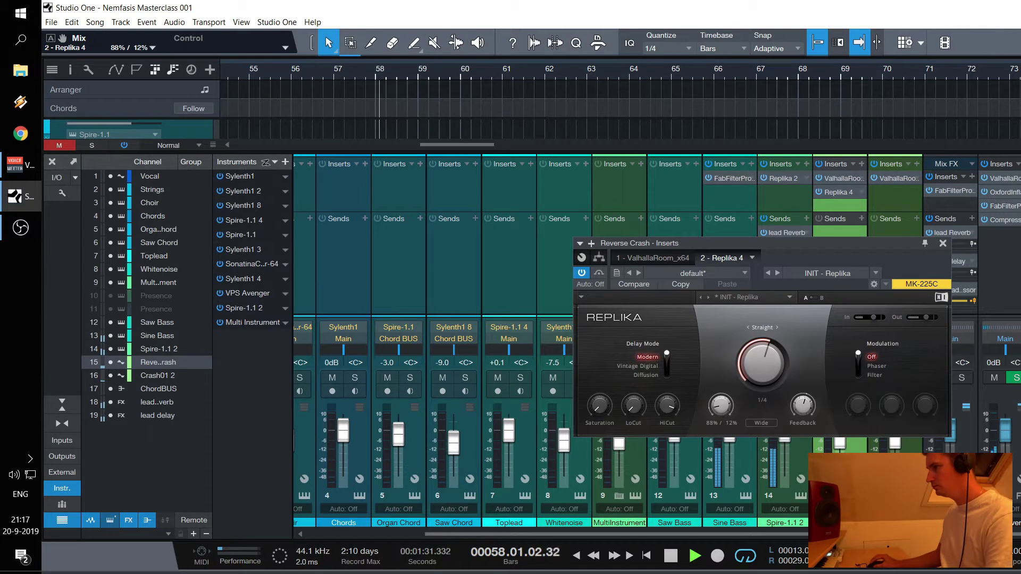
left_click_drag(800, 412, 801, 419)
key("space")
key("space")
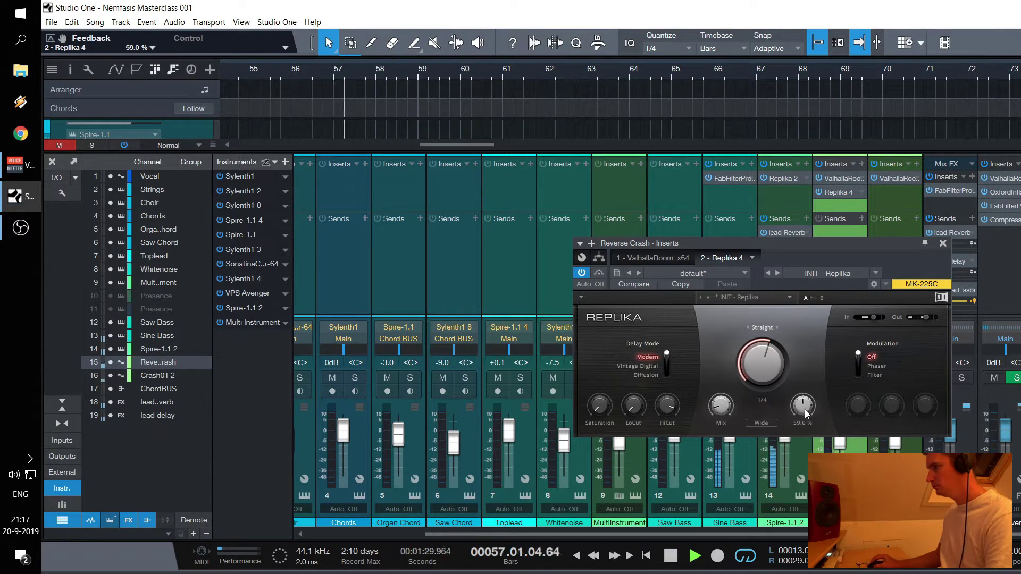
Set Replika's high cut to 9922 Hz and its low cut to 331 Hz, and close the plug-in window
left_click_drag(666, 405, 634, 381)
key("space")
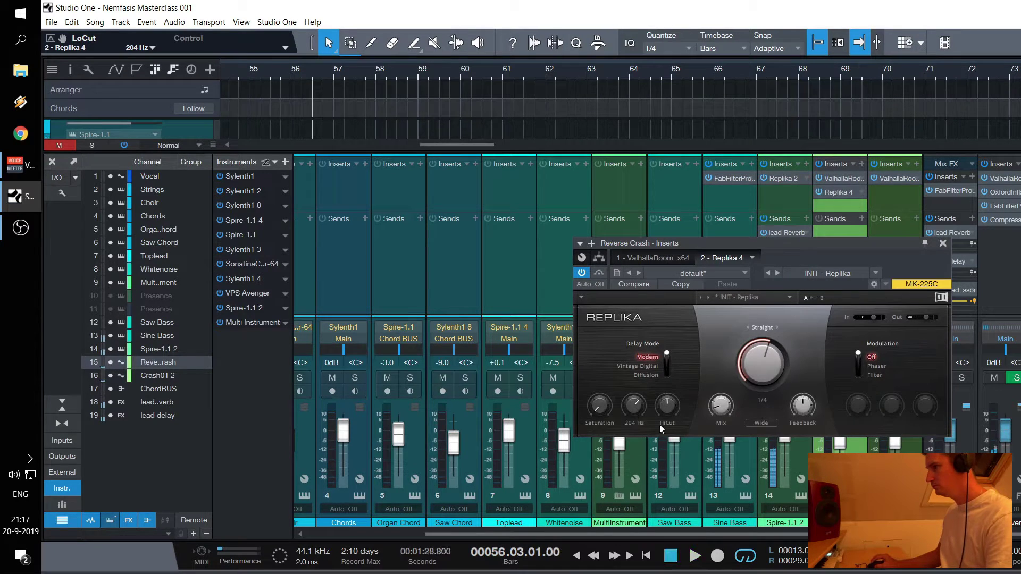
key("space")
scroll(636, 407, "up", 5)
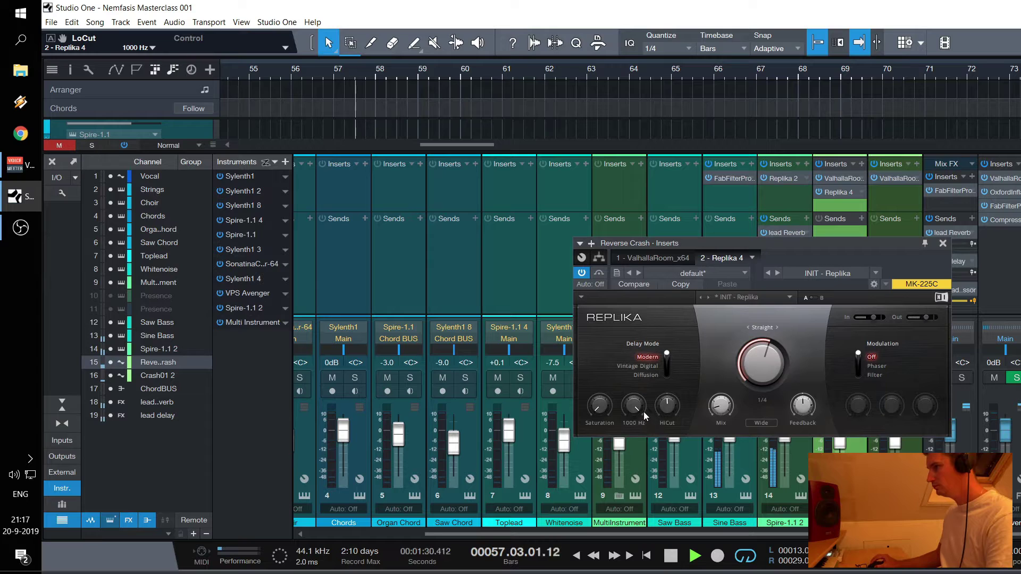
scroll(635, 406, "down", 3)
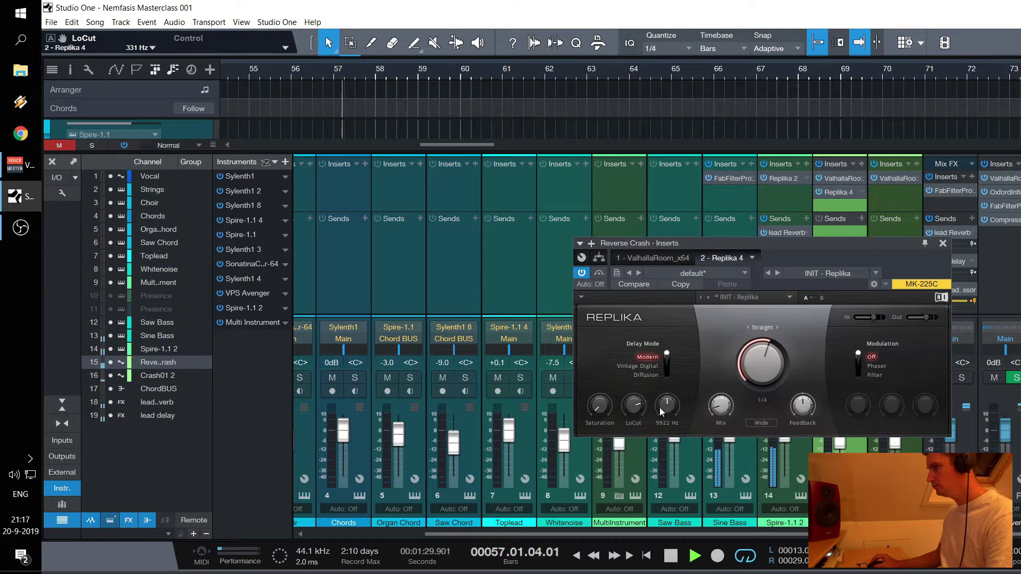
left_click(942, 243)
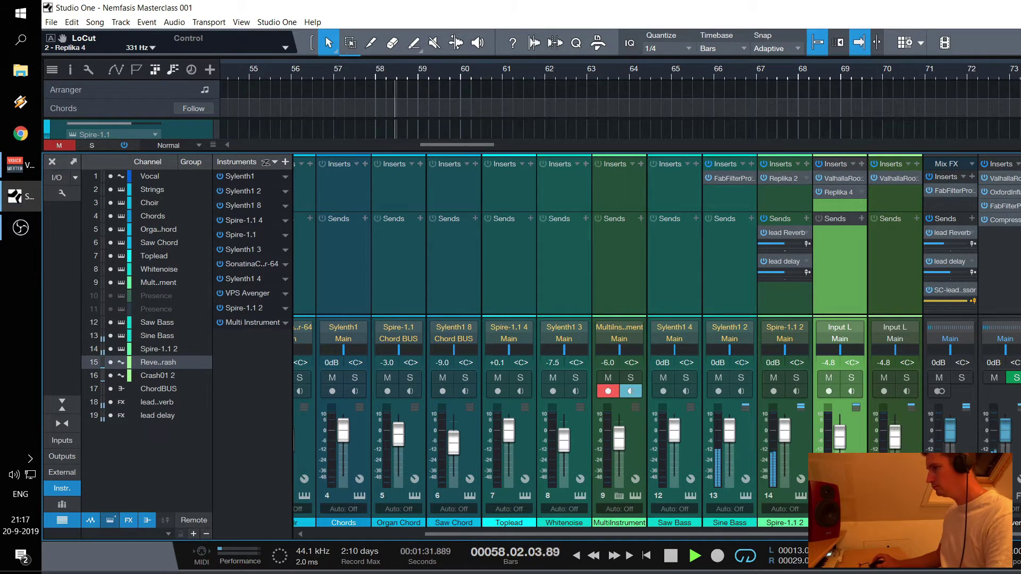
Hide the mixer, stop playback and select the Whitenoise track
key("F3")
key("space")
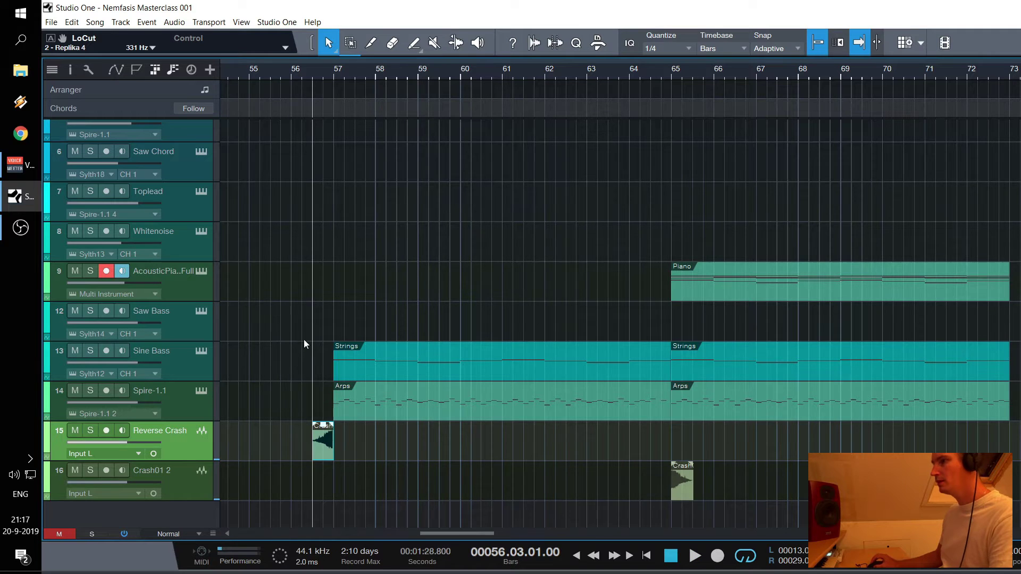
scroll(304, 340, "up", 1)
scroll(375, 286, "down", 1)
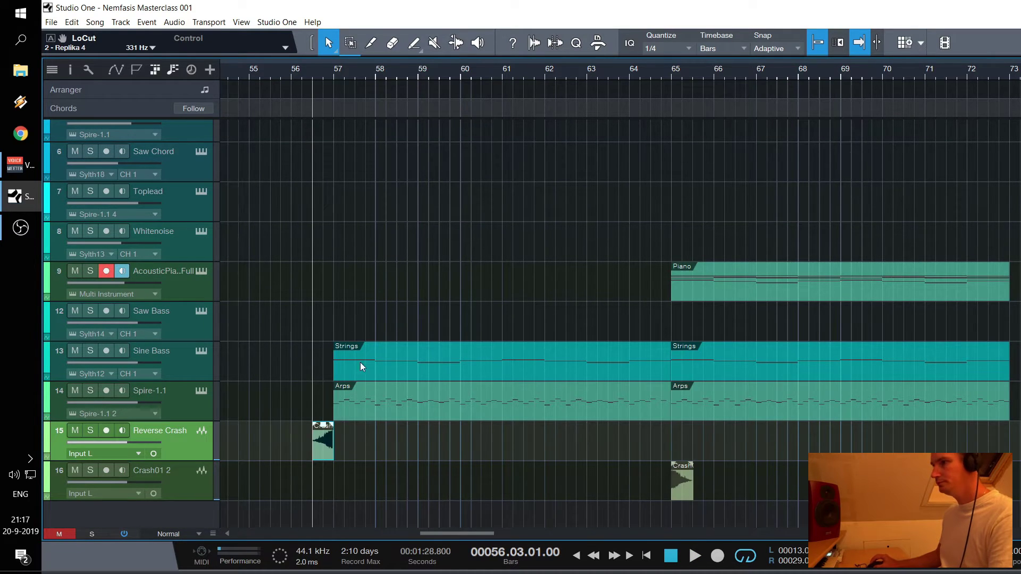
scroll(311, 251, "up", 2)
left_click(167, 305)
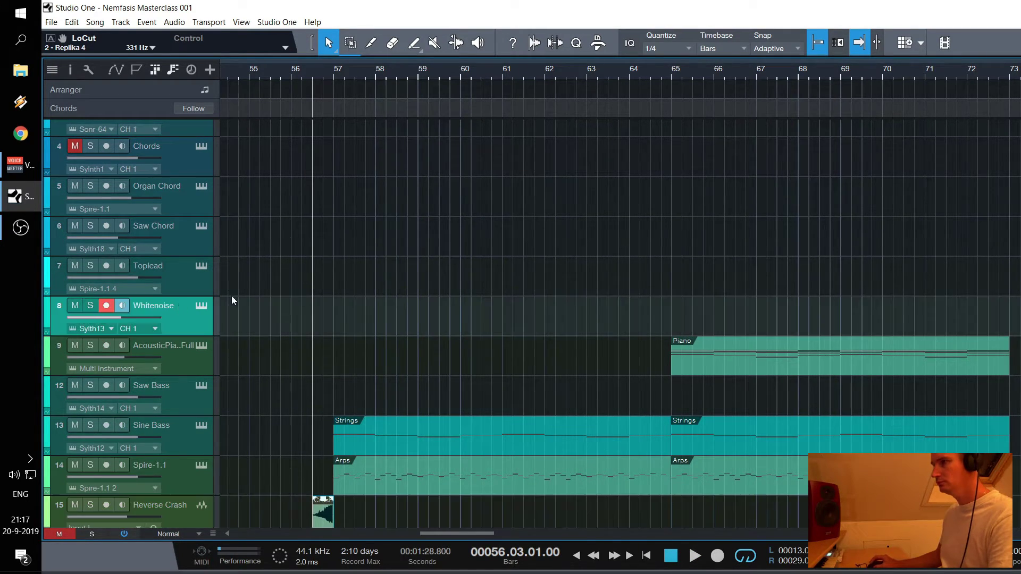
scroll(319, 290, "up", 3)
scroll(378, 69, "down", 2)
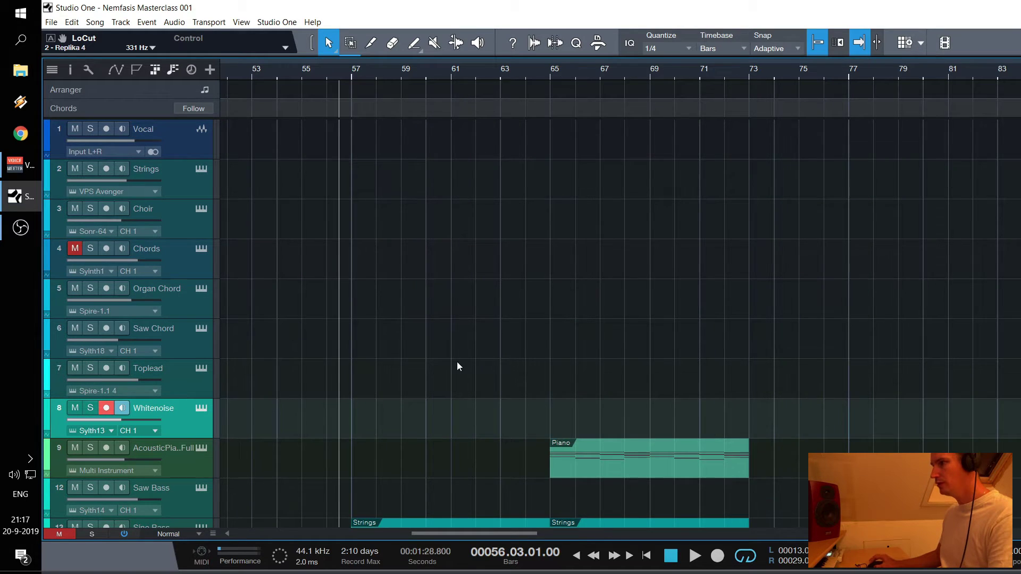
Play the transition into bar 57, look over the arrangement and decline copying the kick sample file
scroll(456, 348, "down", 4)
key("space")
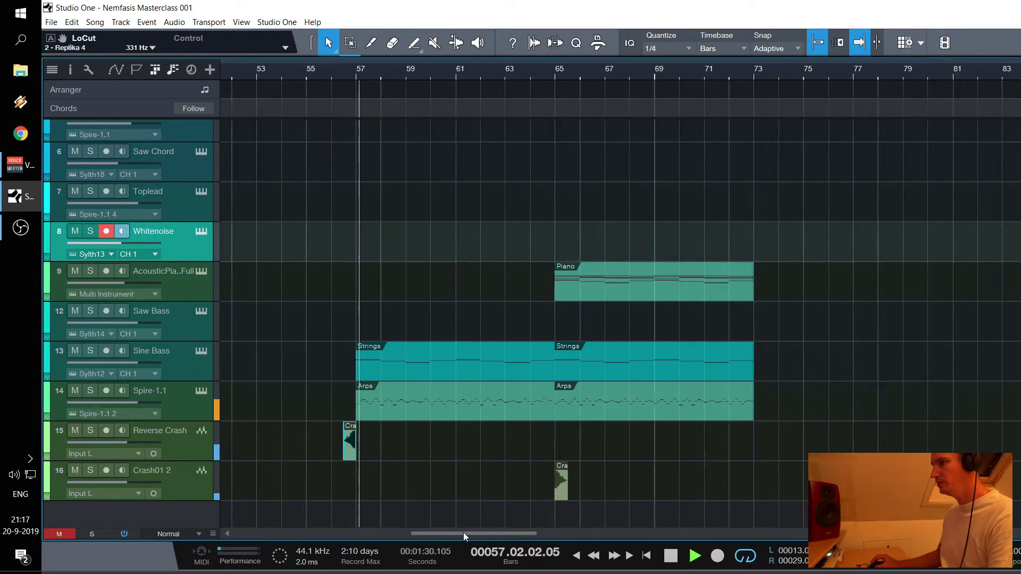
left_click_drag(463, 534, 446, 531)
scroll(576, 75, "down", 2)
key("space")
scroll(576, 75, "down", 2)
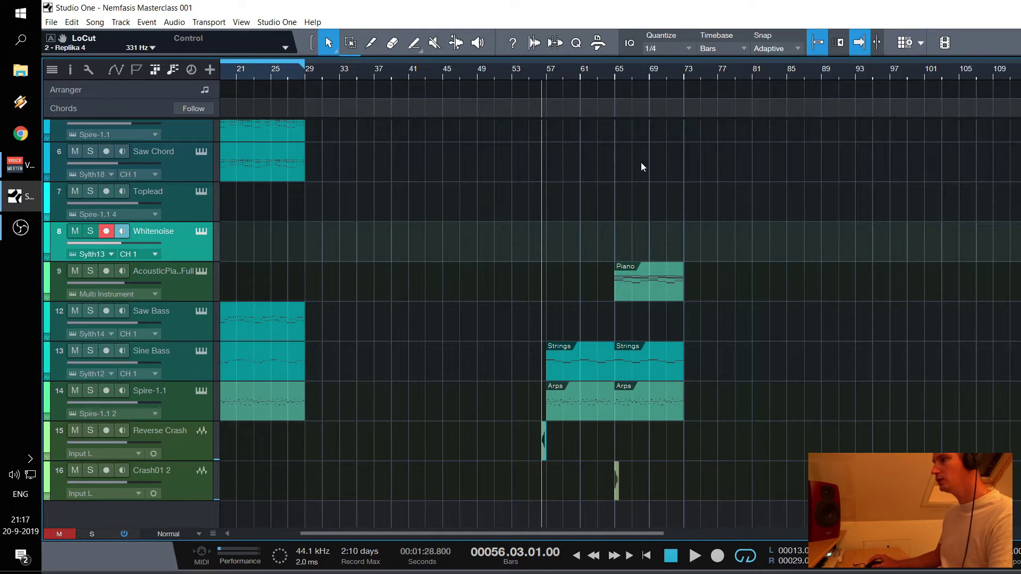
scroll(616, 176, "up", 2)
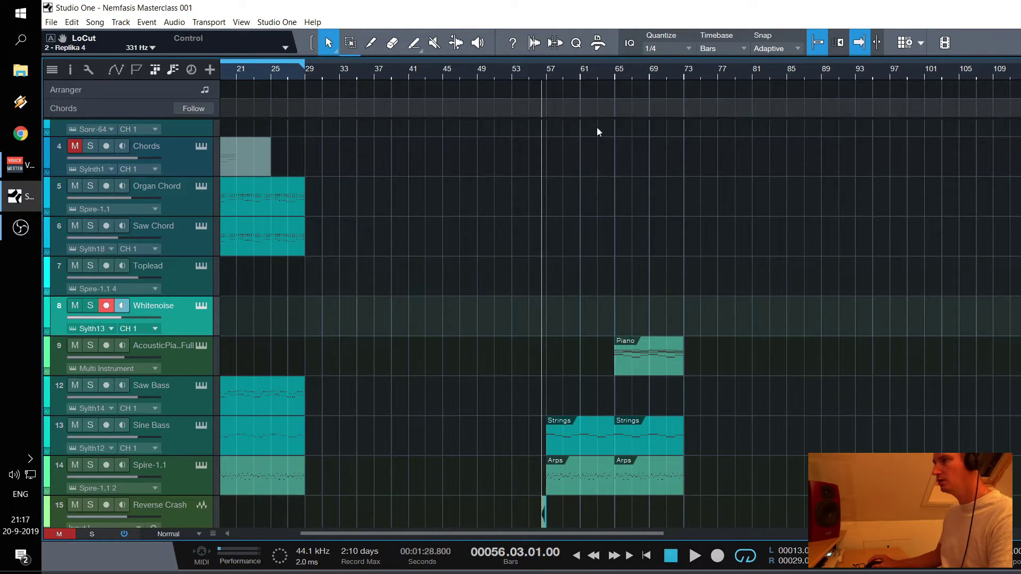
scroll(649, 208, "down", 2)
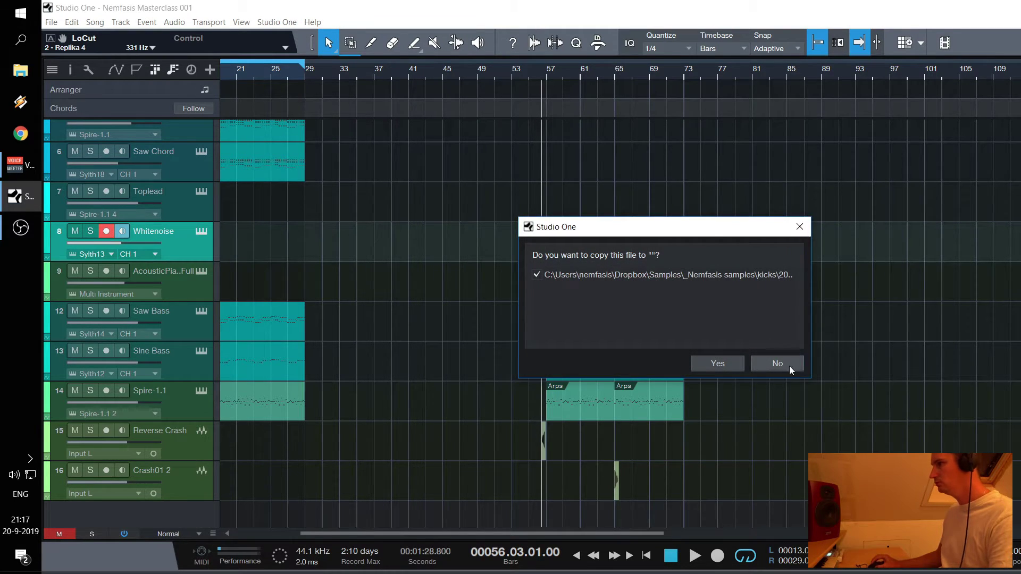
left_click(791, 370)
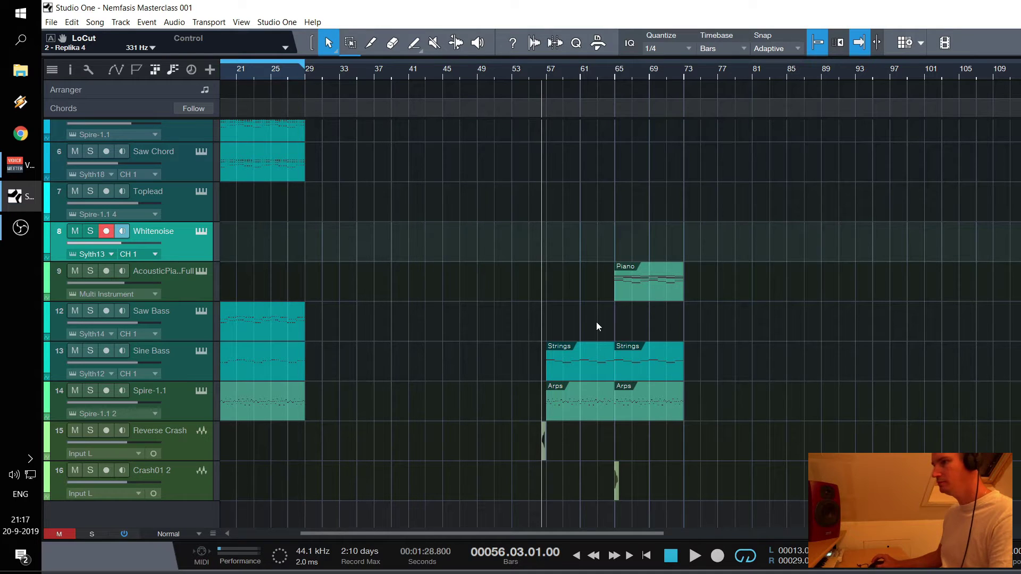
Copy the Saw Bass clip from bar 13 to bar 65 during playback and shorten the copy to end at bar 73
key("space")
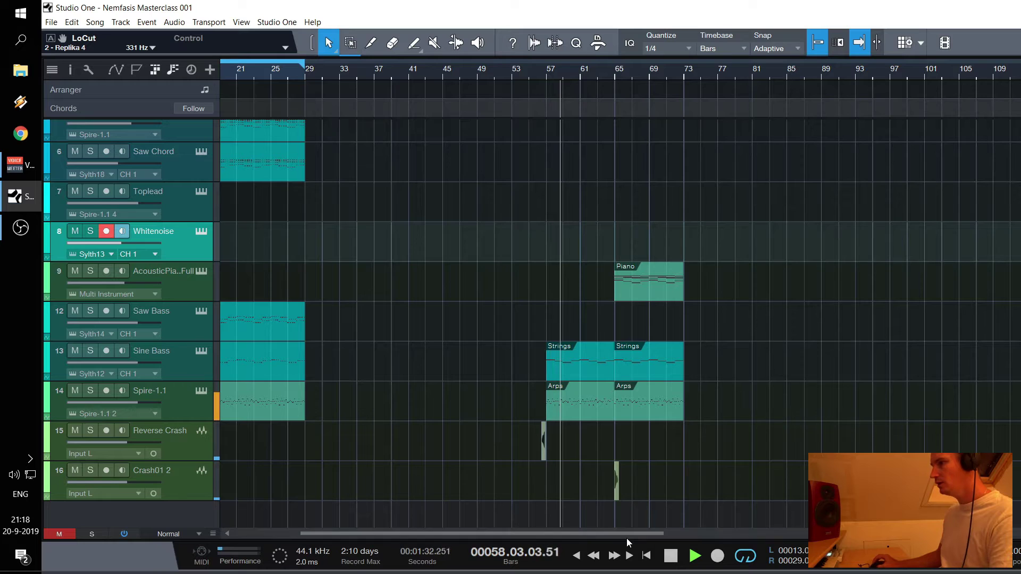
left_click_drag(626, 538, 567, 540)
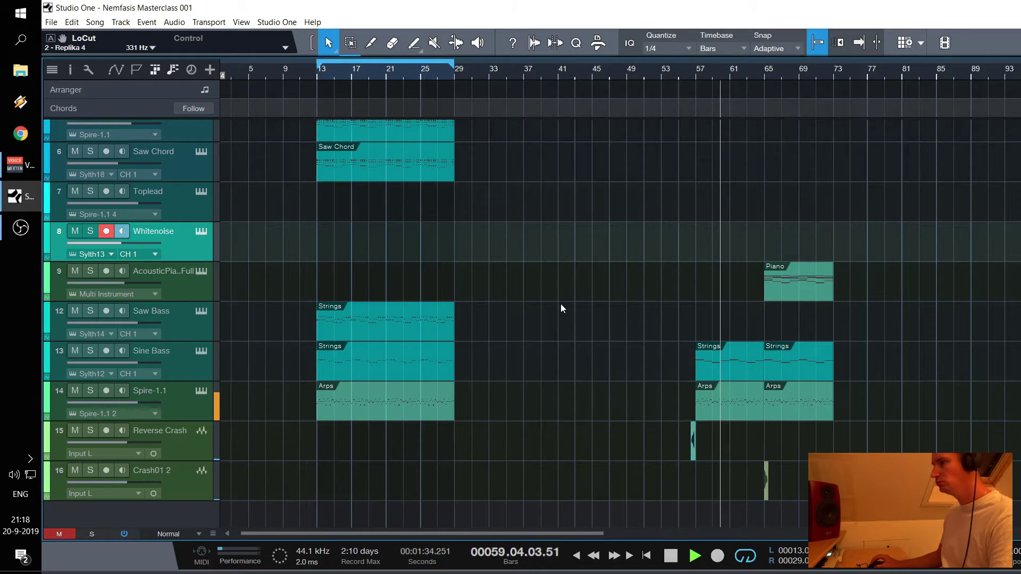
scroll(784, 71, "up", 2)
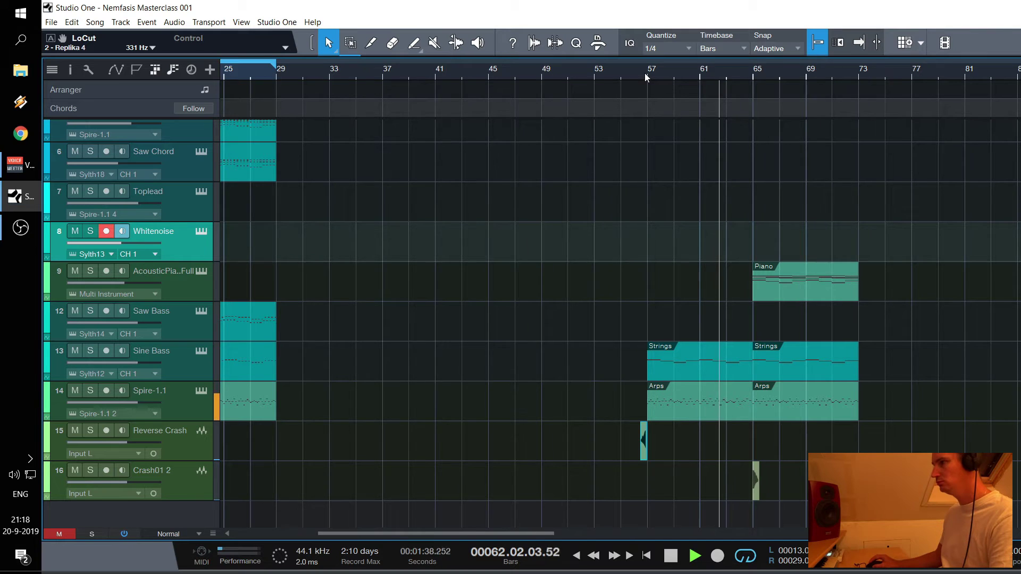
scroll(644, 72, "down", 2)
left_click(345, 326)
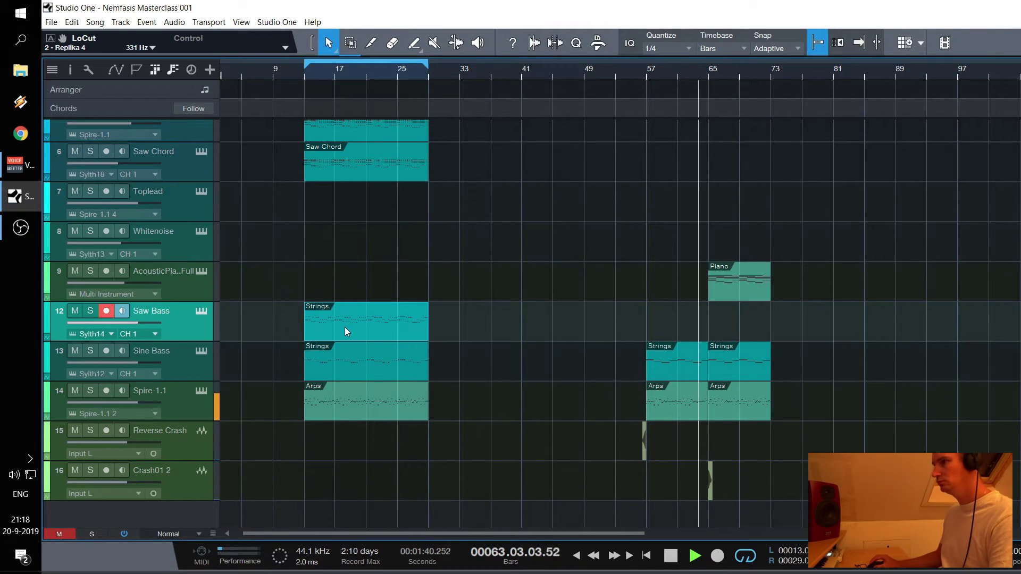
left_click_drag(344, 327, 746, 329)
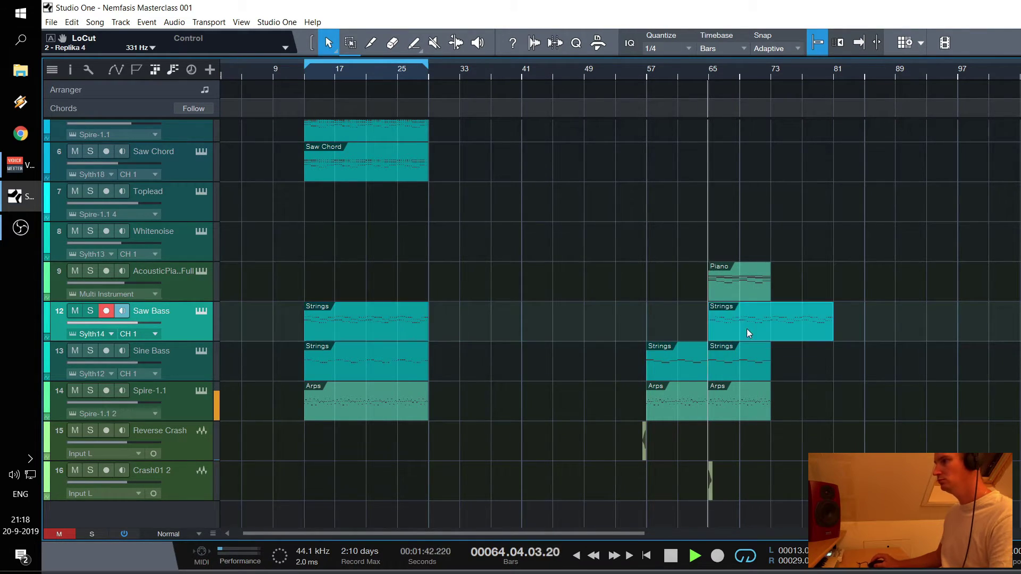
left_click_drag(833, 322, 771, 319)
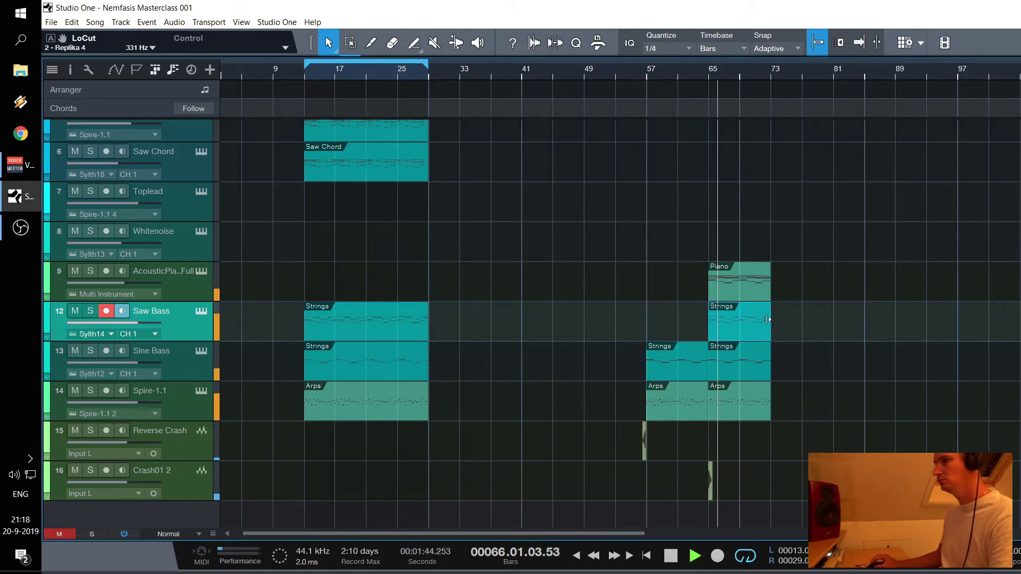
Show Sylenth1's FilterCtl Cutoff as an automation envelope on the Saw Bass track
left_click(201, 310)
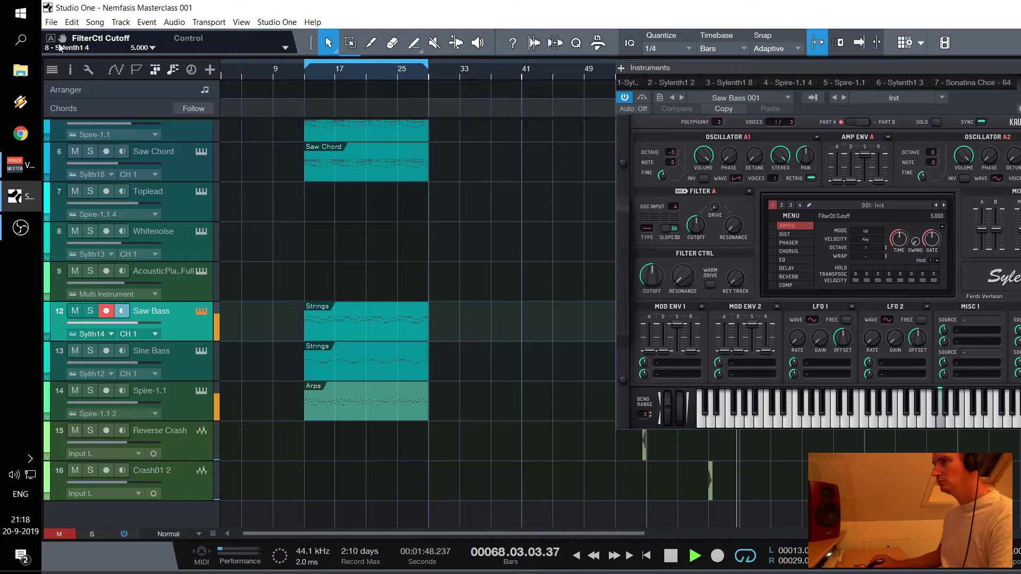
mouse_move(62, 38)
left_mouse_down()
mouse_move(160, 213)
mouse_move(255, 322)
left_mouse_up()
key("F11")
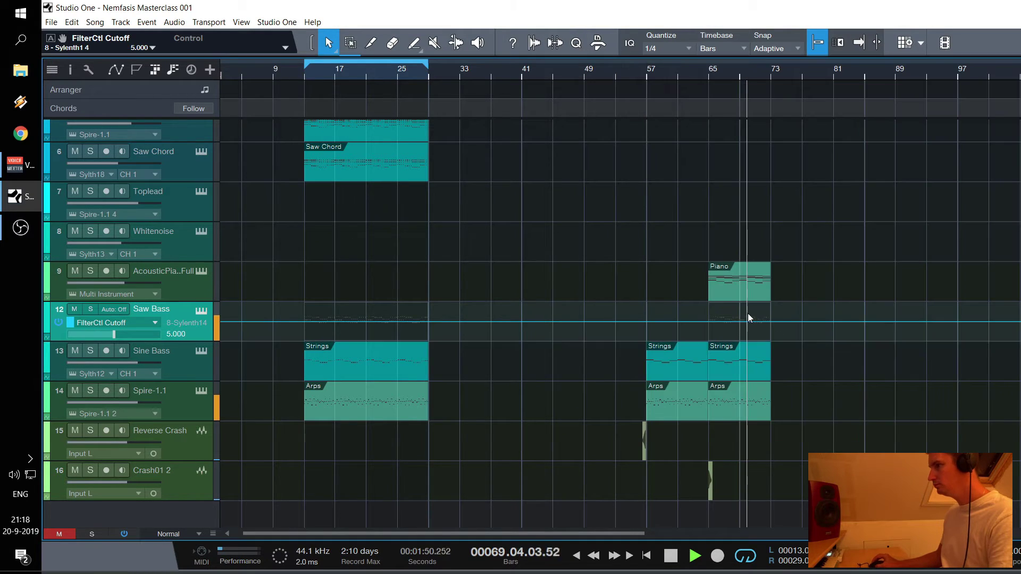
Add Saw Bass cutoff automation points at bars 65 and 73, lower the ramp's start at bar 65, and replay from bar 64
left_click(770, 321)
left_click(708, 321)
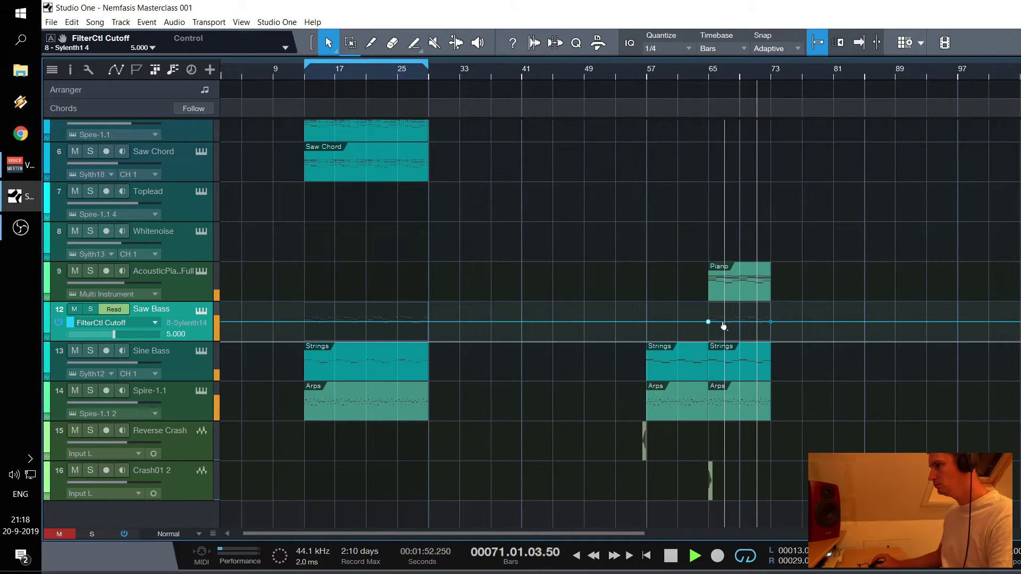
left_click_drag(721, 322, 708, 330)
left_click(701, 73)
scroll(723, 71, "up", 3)
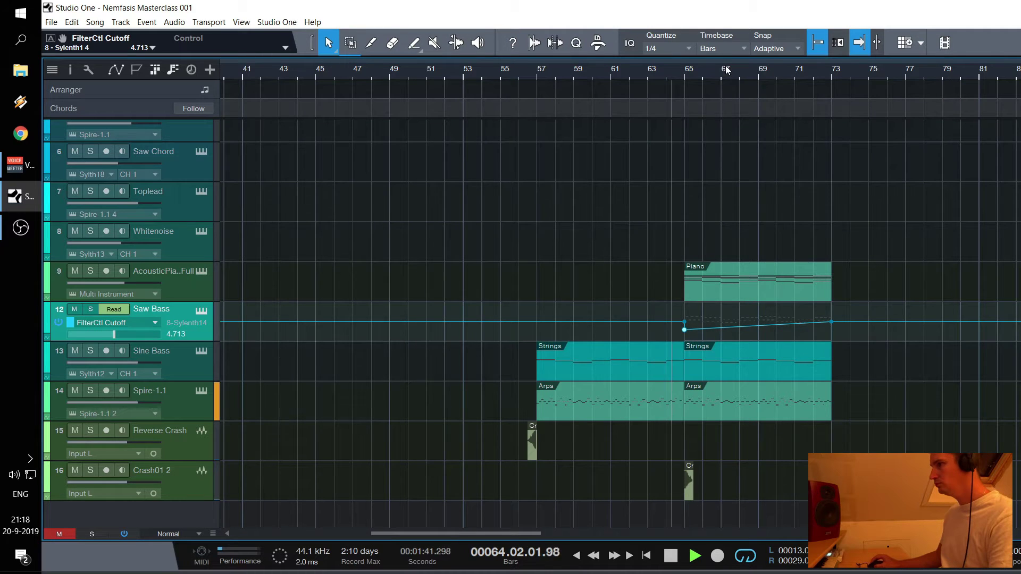
Bend the Saw Bass cutoff ramp into a slow-rising curve, lower its start at bar 65 further, and replay it
left_click(757, 325)
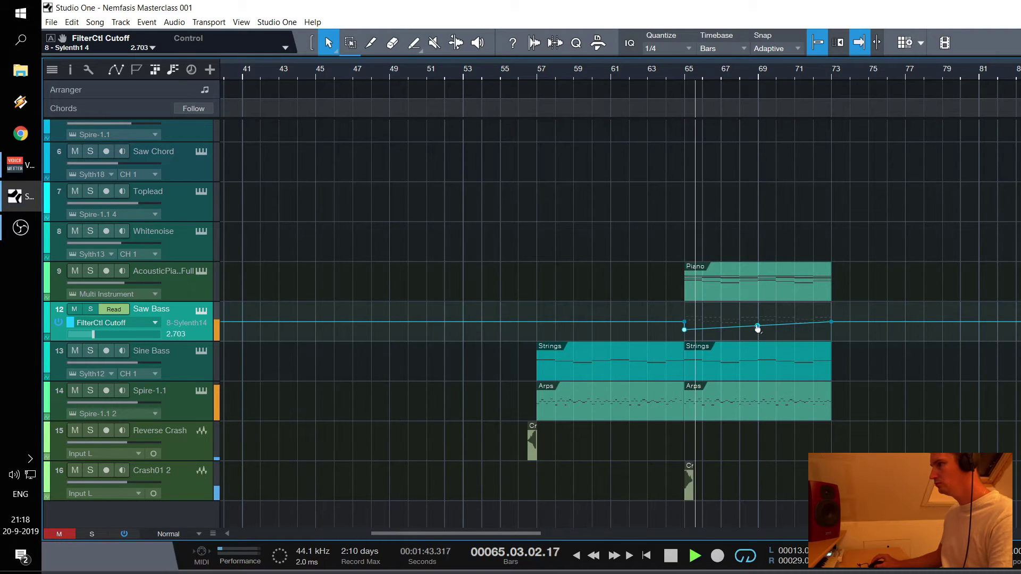
left_click_drag(757, 325, 758, 328)
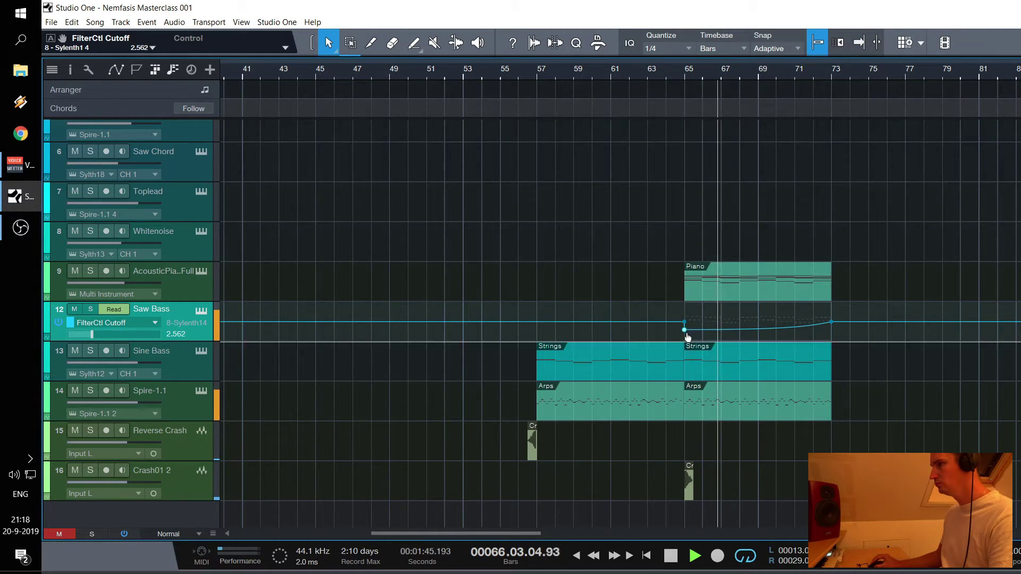
left_click_drag(685, 330, 684, 334)
left_click(678, 75)
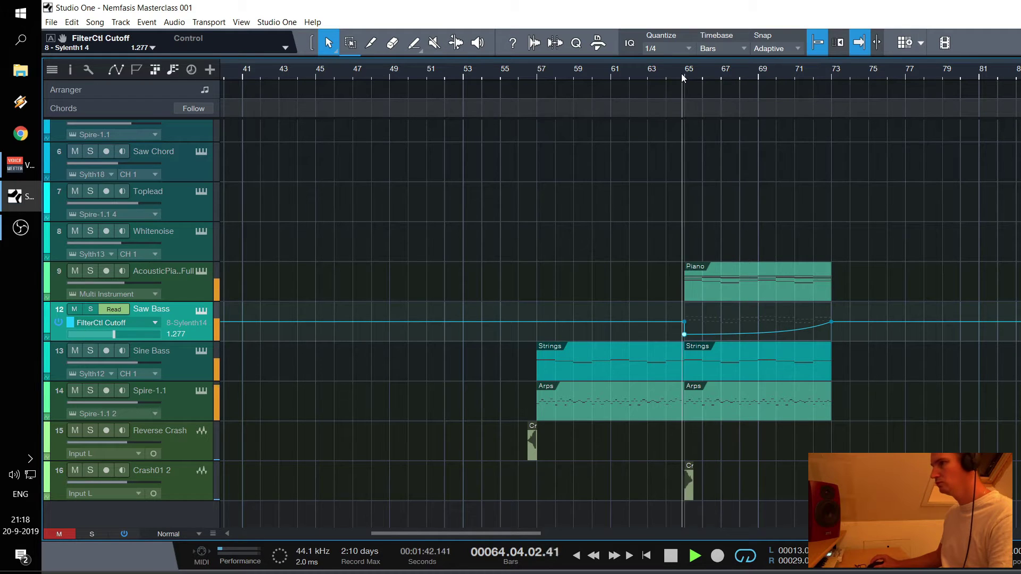
Stop playback and set Filter A in the Saw Bass Sylenth1 to Lowpass with oscillator input AB
left_click(201, 311)
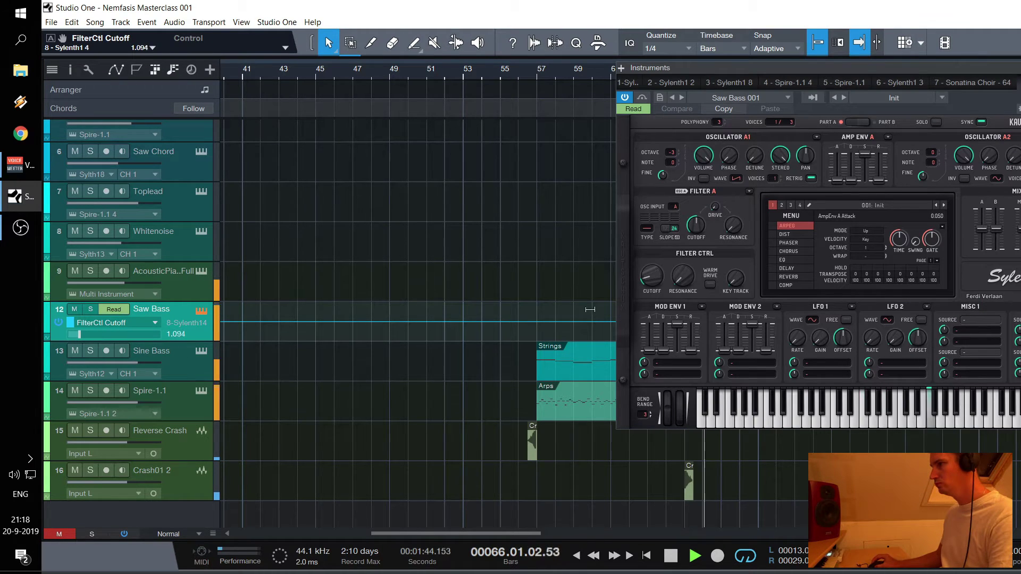
key("space")
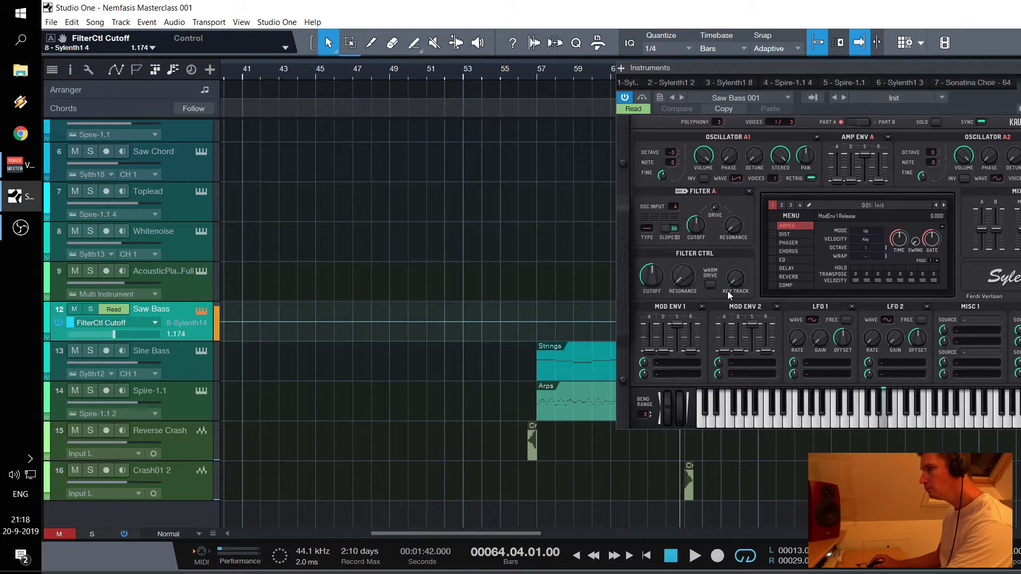
left_click(646, 228)
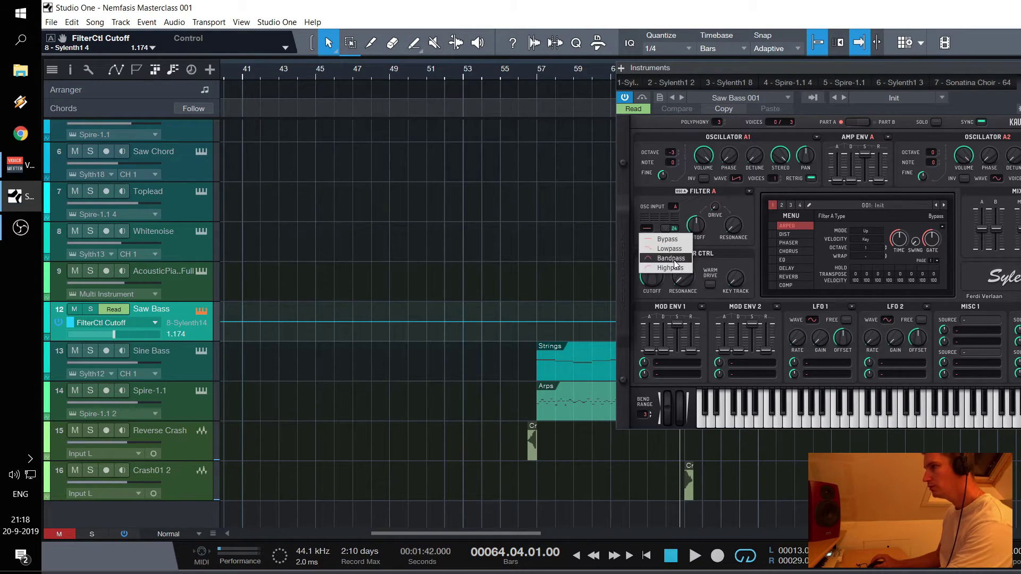
left_click(890, 121)
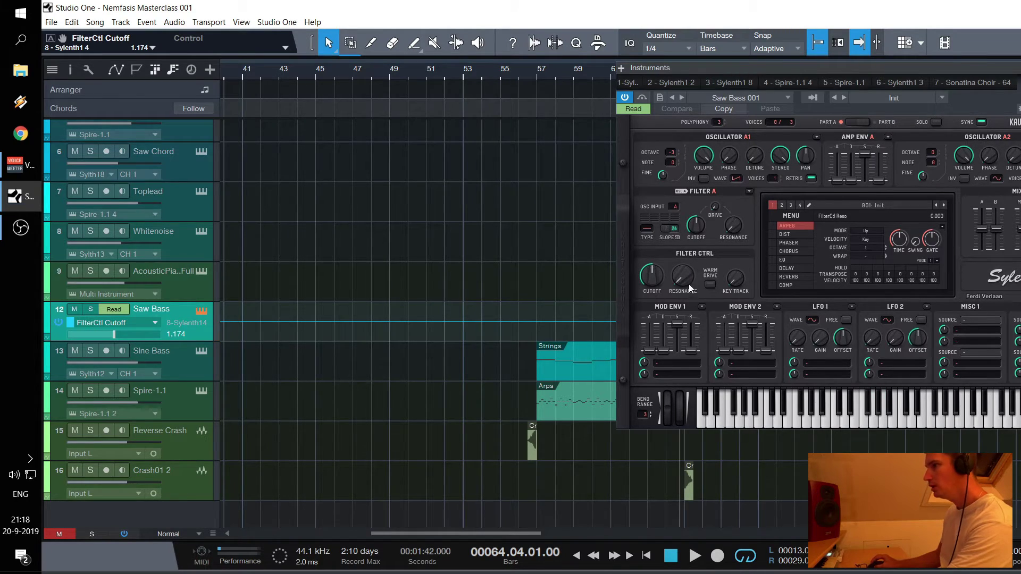
left_click(647, 236)
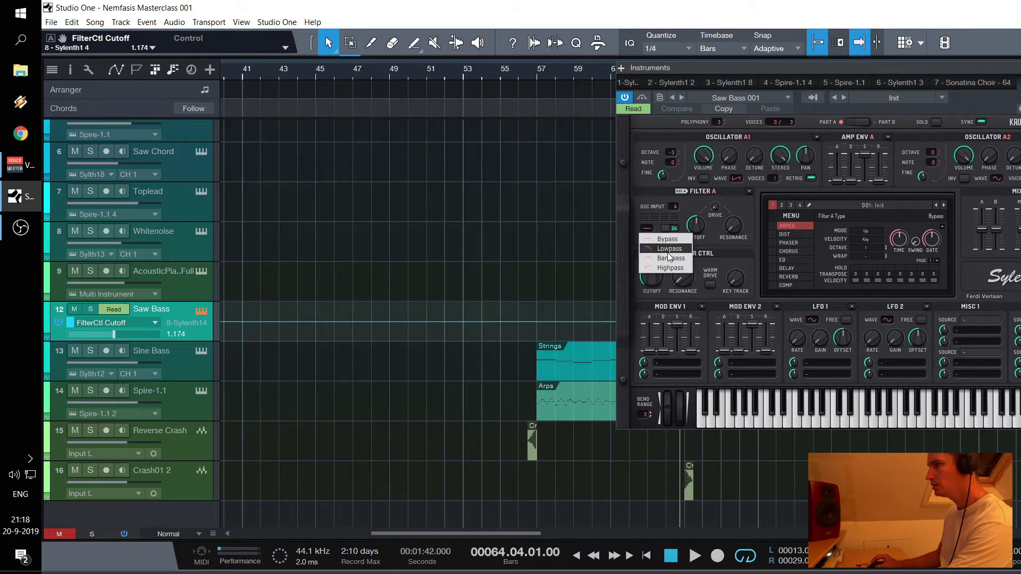
left_click_drag(652, 298, 656, 288)
left_click(648, 229)
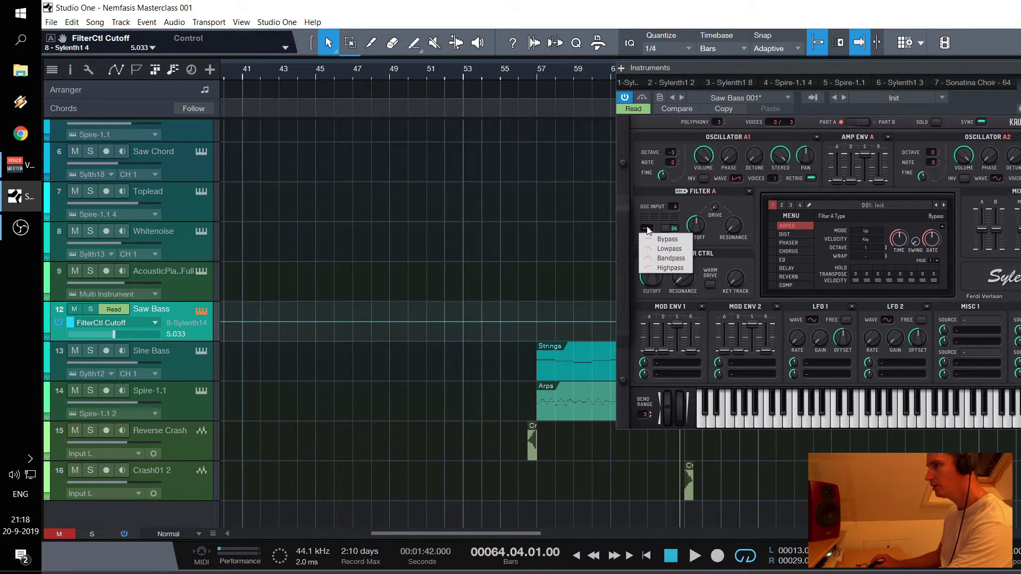
left_click(669, 248)
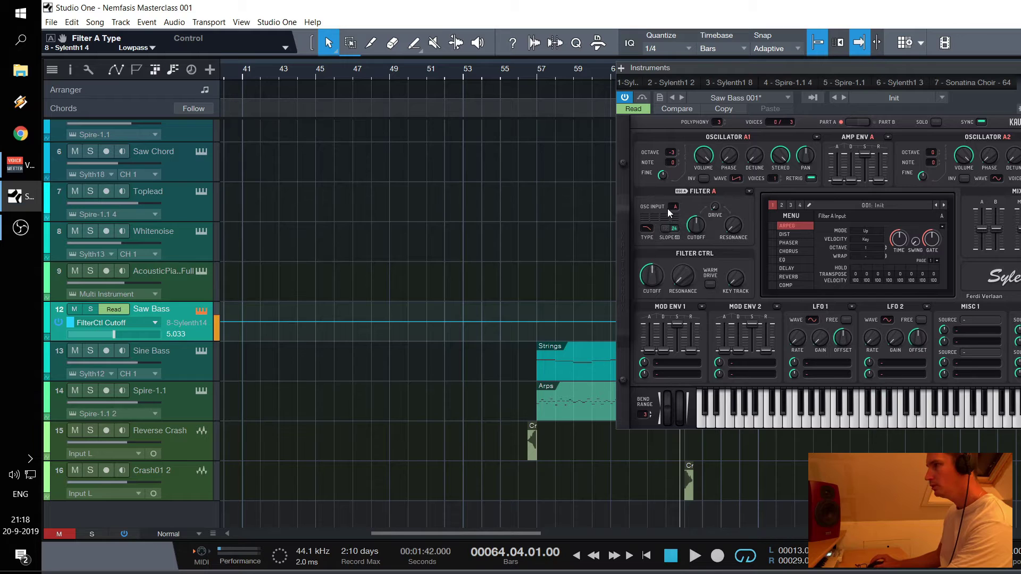
left_click(667, 208)
Raise the Sylenth1 FilterCtl Cutoff to 10 and shift all the Saw Bass cutoff automation points upward together
left_click(697, 230)
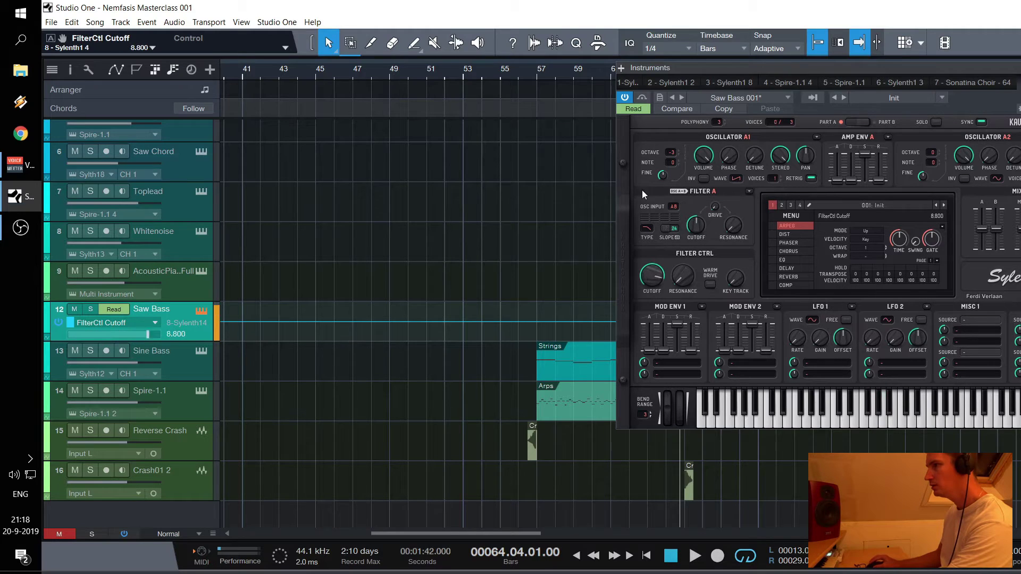
left_click_drag(642, 190, 642, 165)
right_click(653, 280)
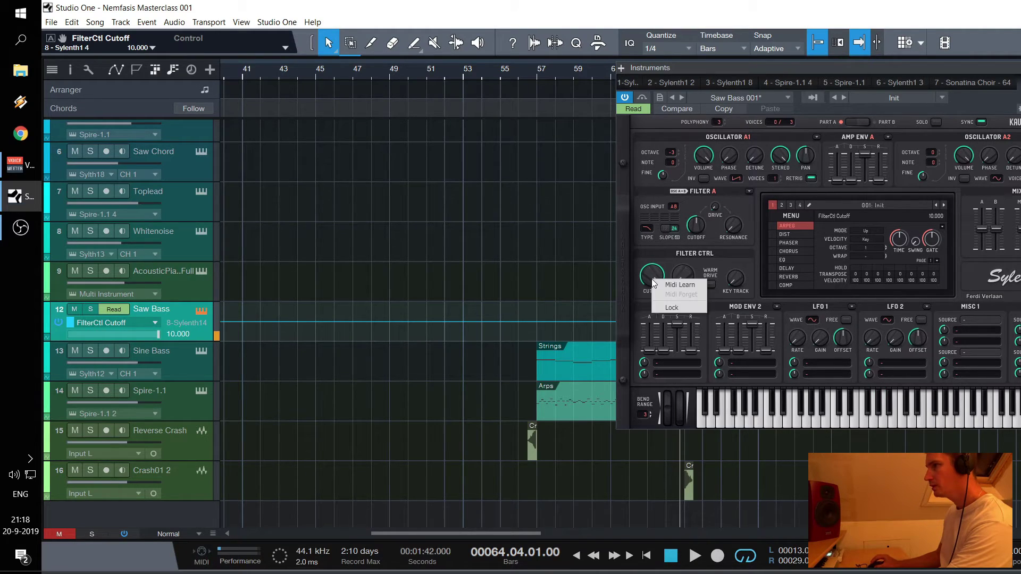
left_click(653, 270)
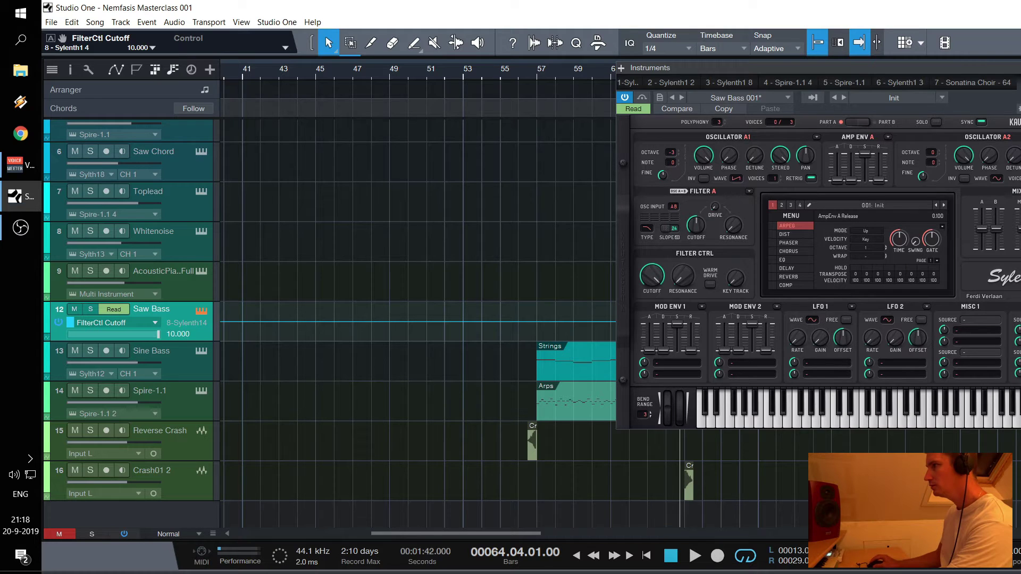
key("F11")
left_click_drag(895, 331, 684, 306)
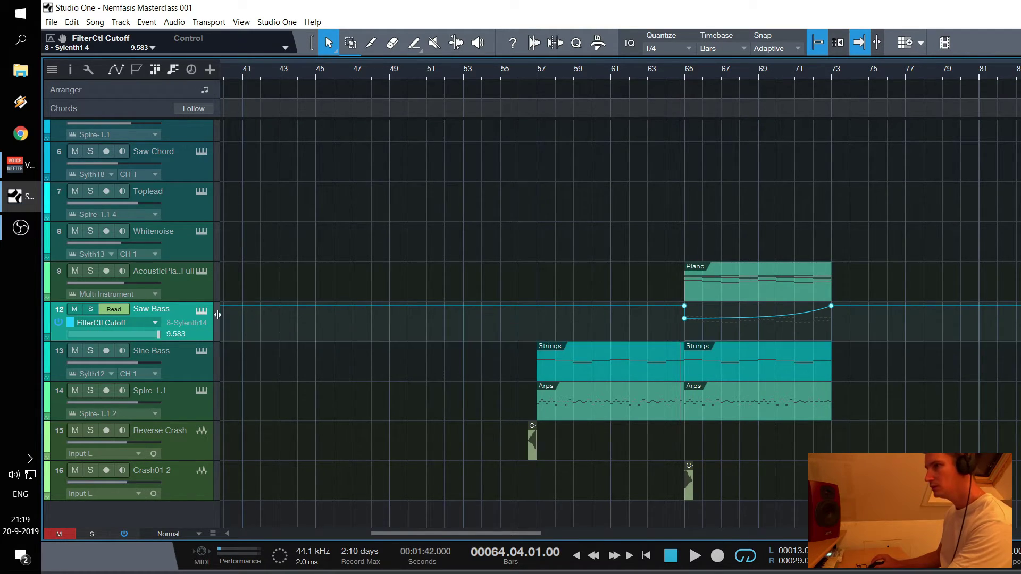
Route Mod Env 1 of the Saw Bass Sylenth1 to Cutoff A and B with an amount of about 1.1
key("F11")
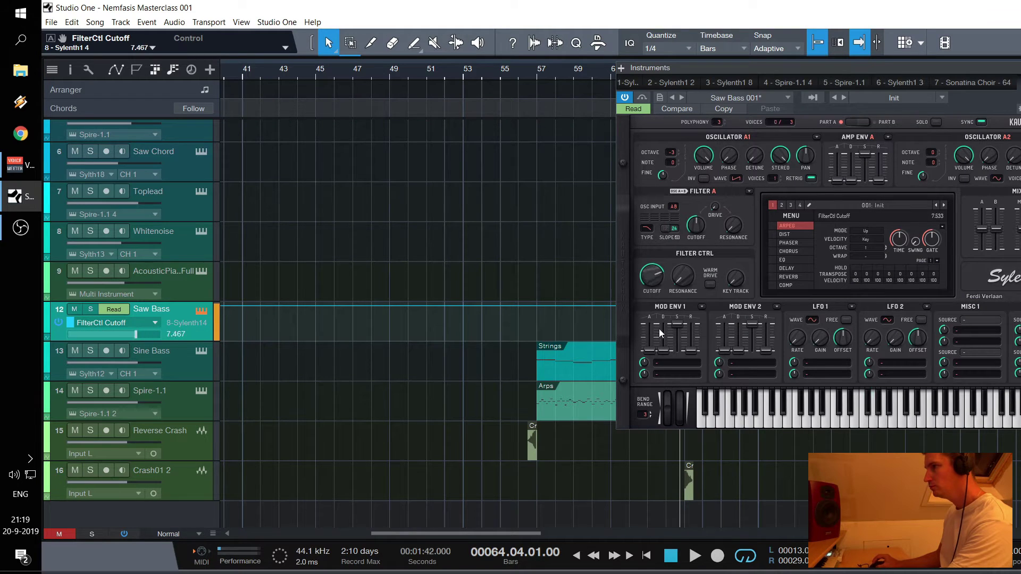
left_click(659, 364)
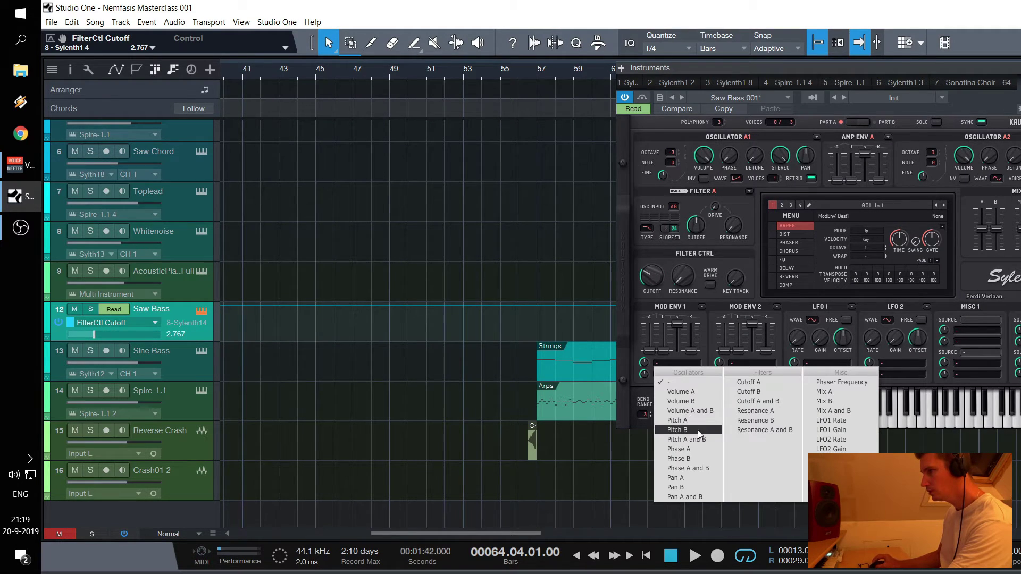
left_click(742, 401)
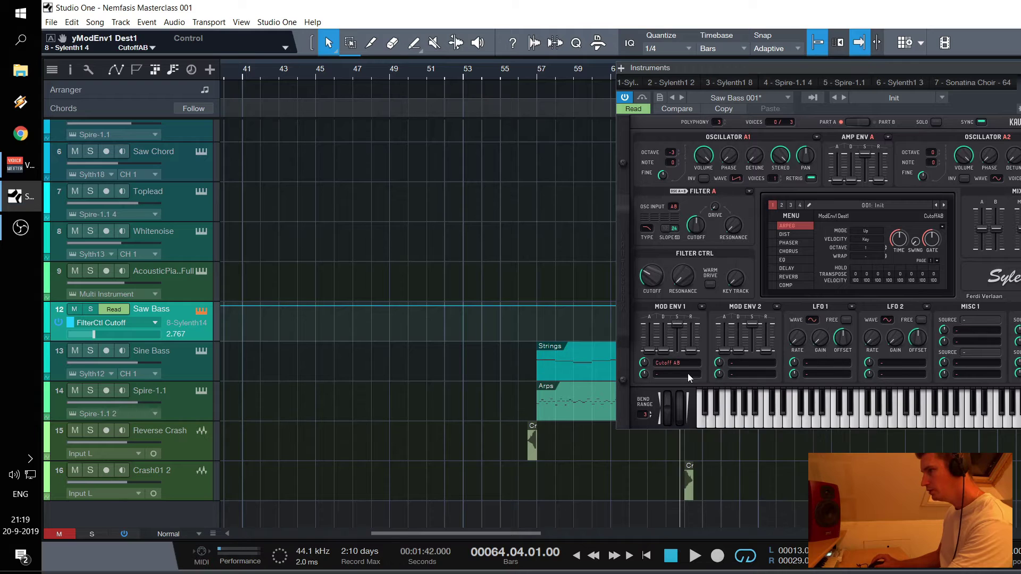
left_click_drag(647, 359, 647, 356)
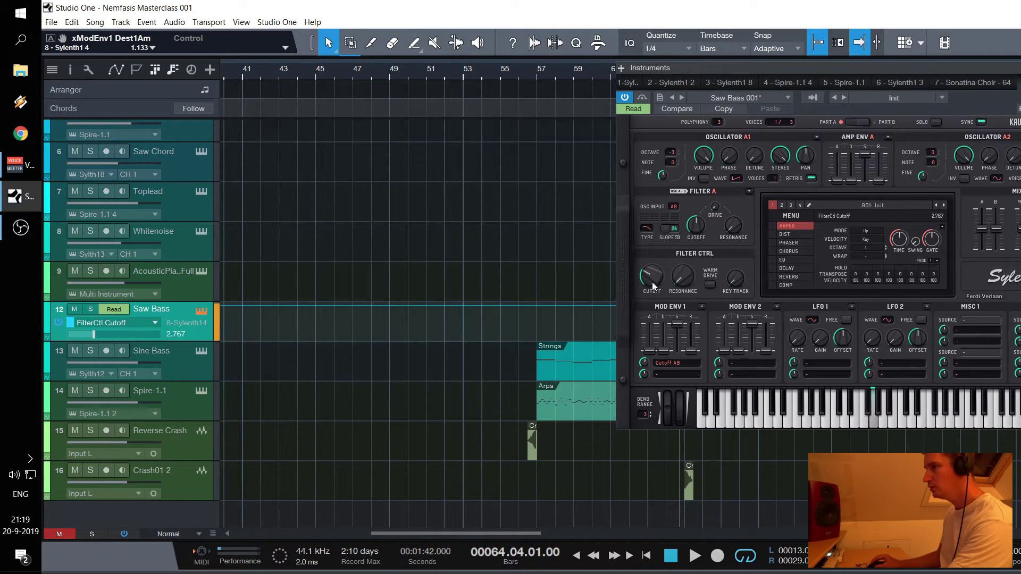
Lower the Sylenth1 filter cutoff, set Mod Env 1 sustain to 0, and shape the envelope's attack and decay while auditioning
left_click_drag(652, 284, 670, 325)
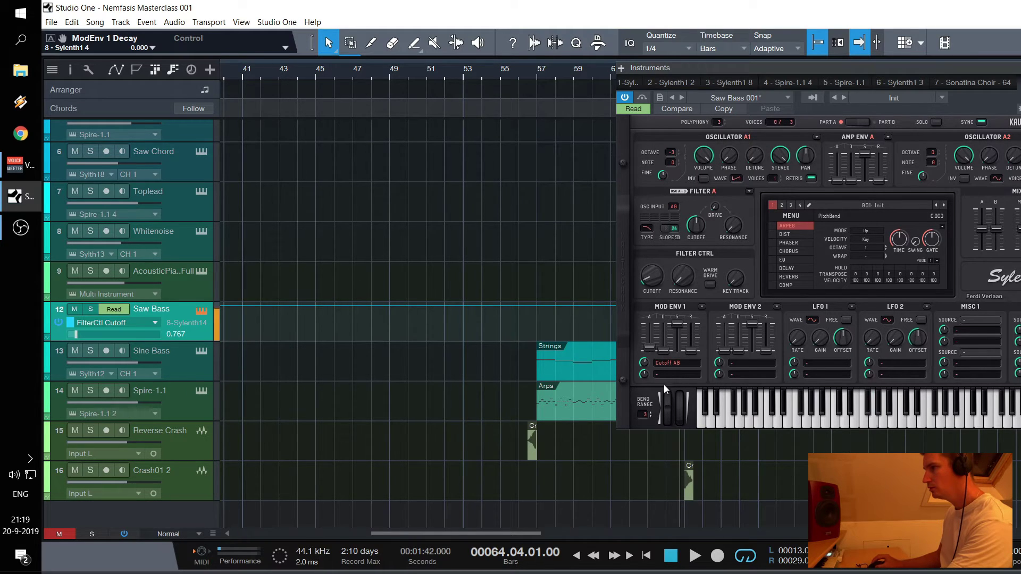
left_click_drag(644, 367, 652, 345)
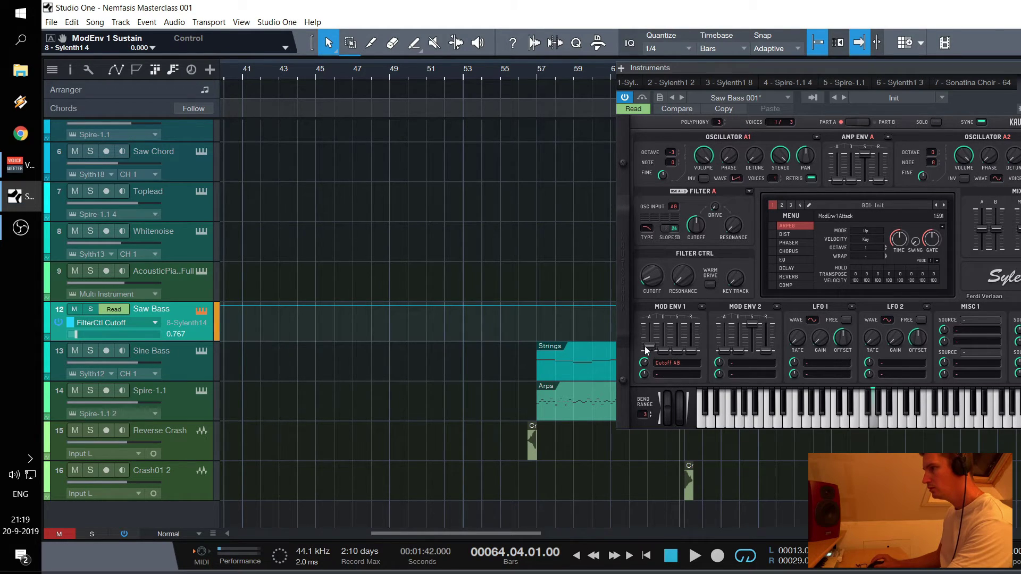
left_click_drag(671, 325, 668, 389)
left_click_drag(649, 346, 650, 322)
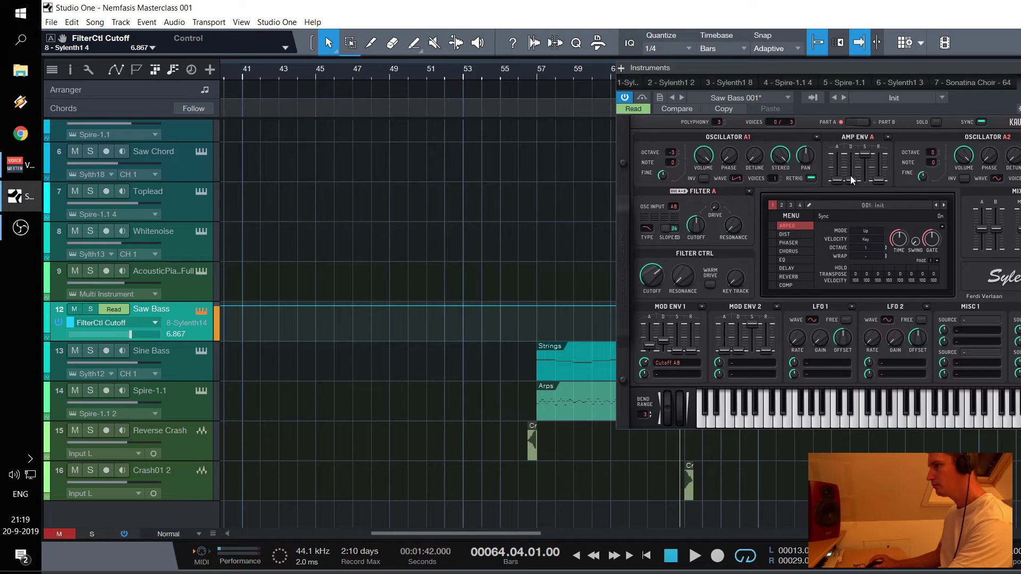
key("F11")
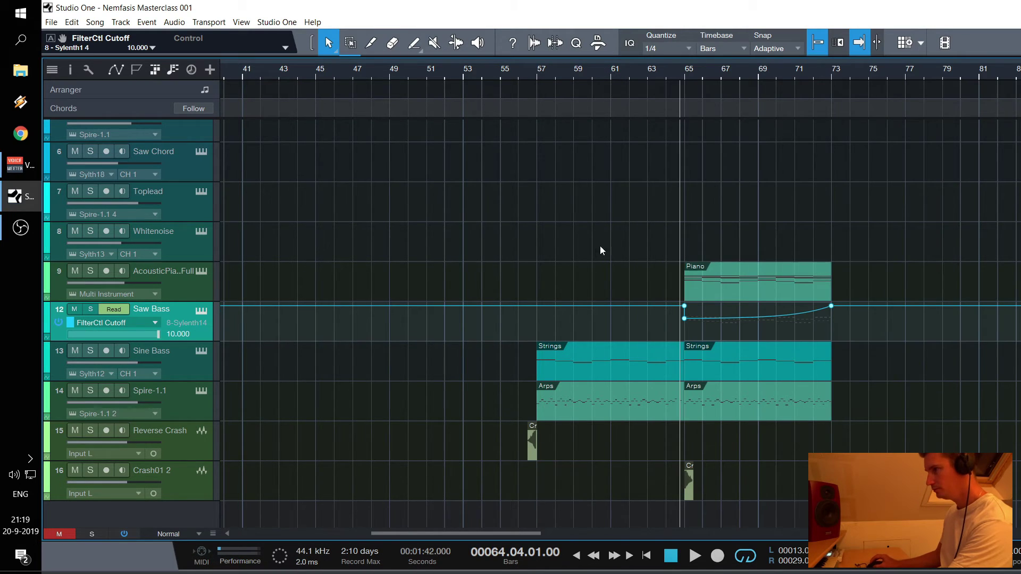
Play from bar 64 and lower the Saw Bass cutoff ramp's start at bar 65 and its end at bar 73 to about 64.6
key("space")
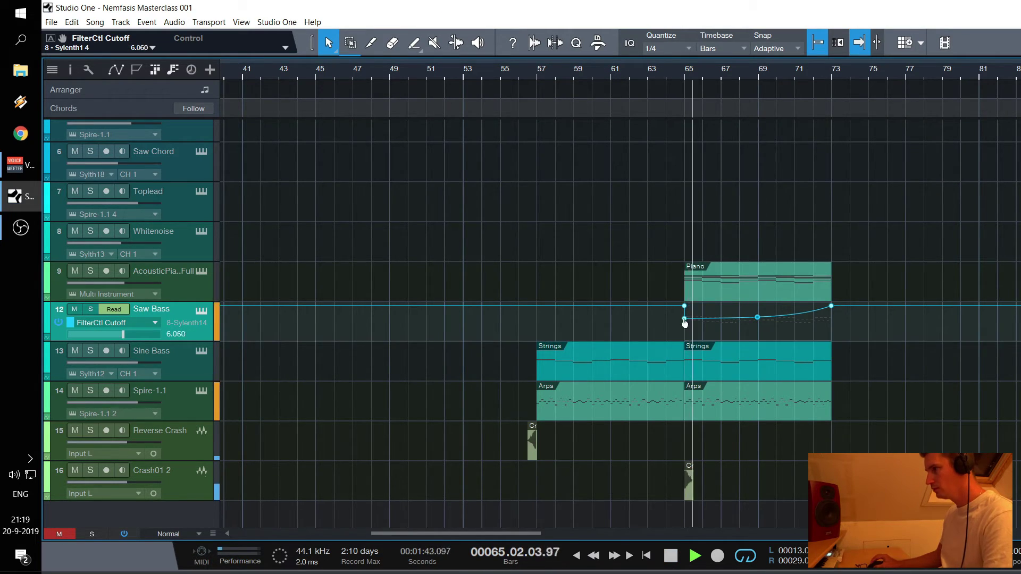
mouse_move(684, 318)
left_mouse_down()
mouse_move(685, 339)
mouse_move(689, 305)
mouse_move(690, 333)
mouse_move(684, 323)
left_mouse_up()
key("space")
key("space")
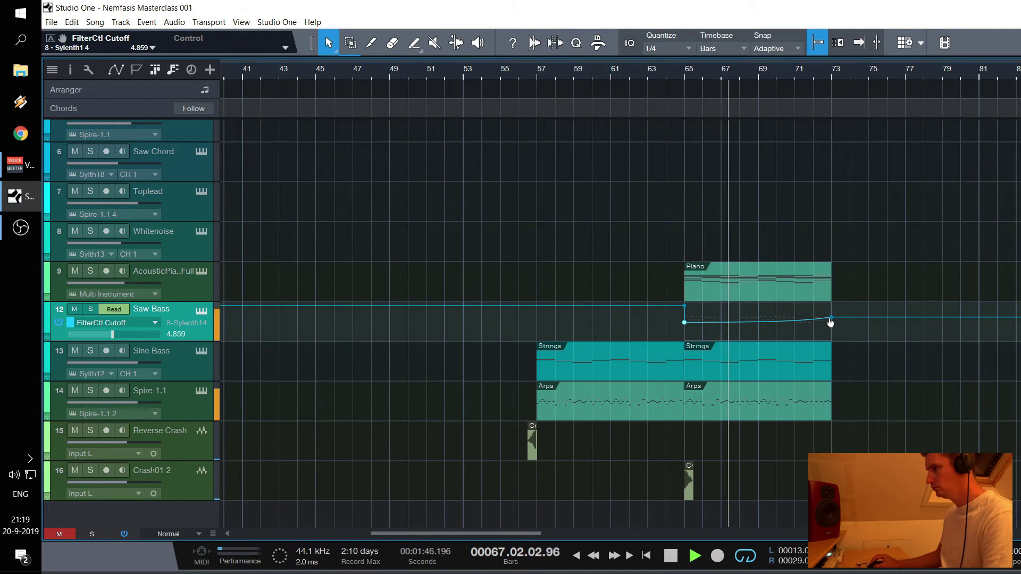
mouse_move(832, 319)
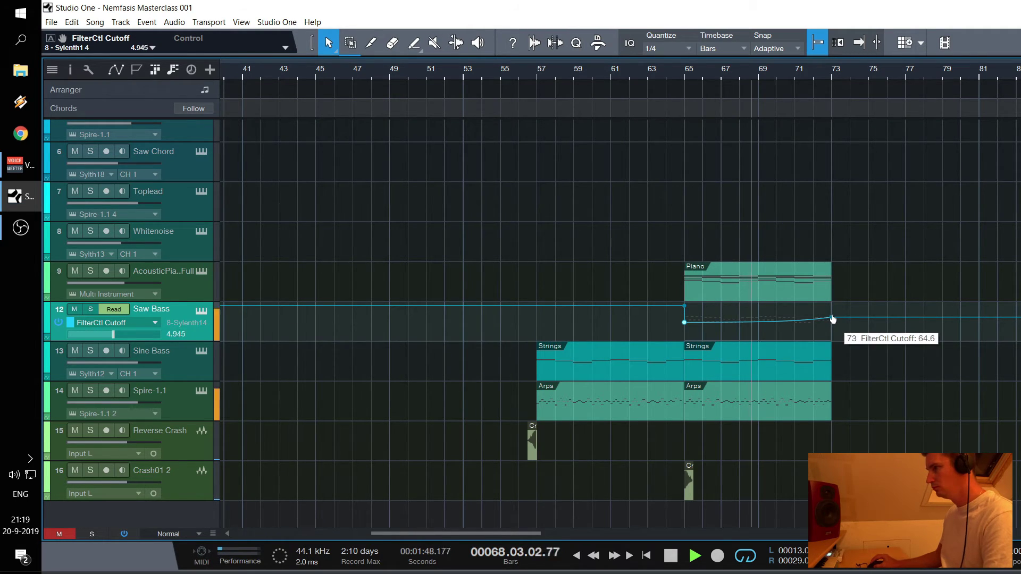
Copy the Reverse Crash event from before bar 57 so it ends at bar 73, and play the transition from bar 72
scroll(789, 72, "down", 2)
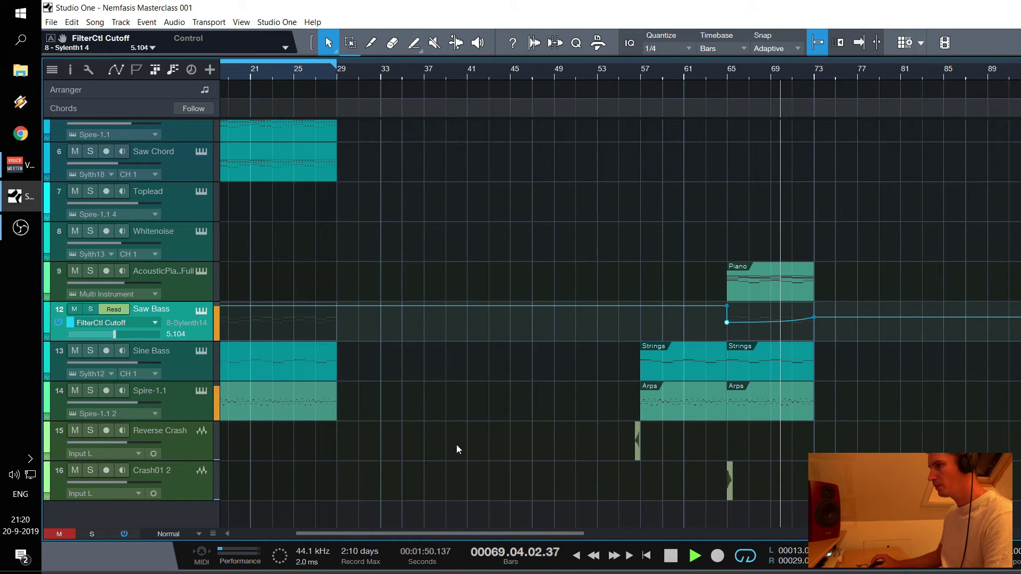
left_click_drag(465, 532, 524, 534)
left_click(473, 451)
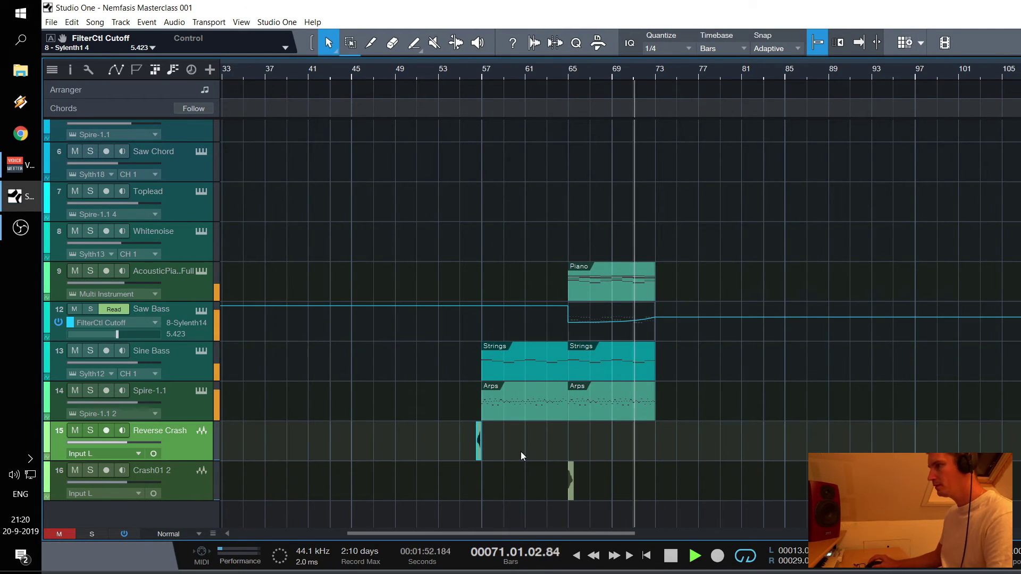
key("e")
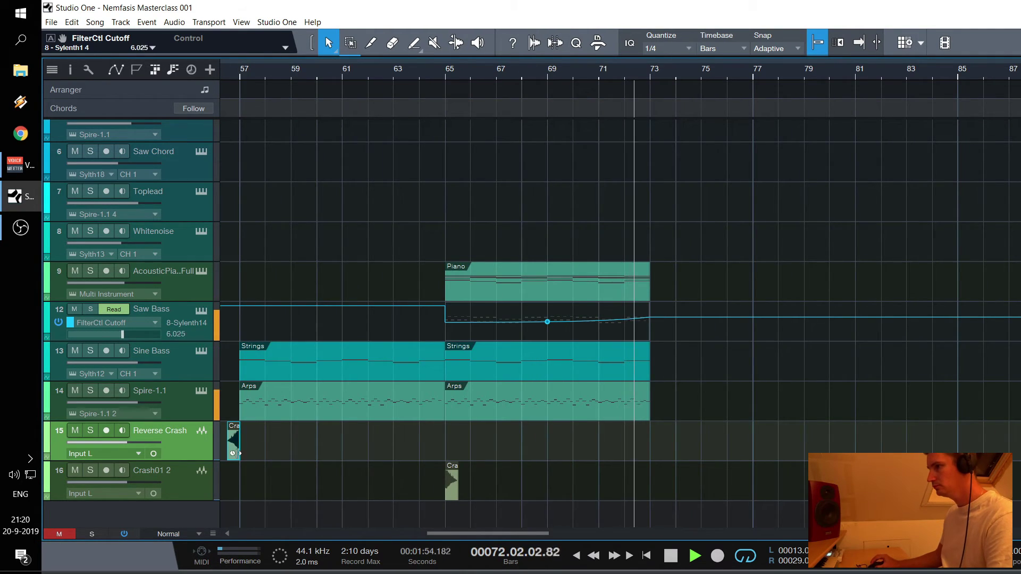
left_click_drag(234, 444, 643, 442)
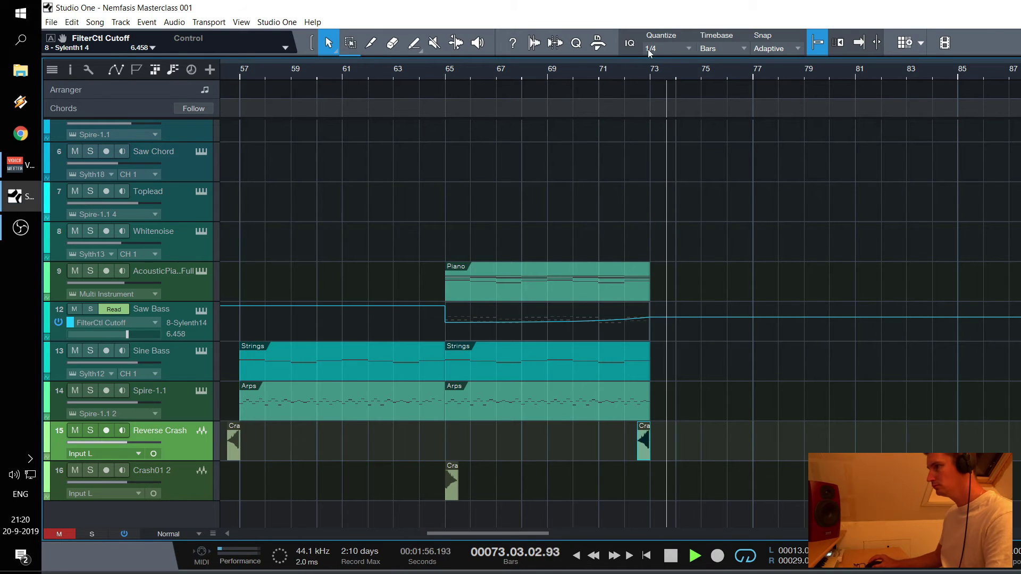
left_click(630, 69)
key("space")
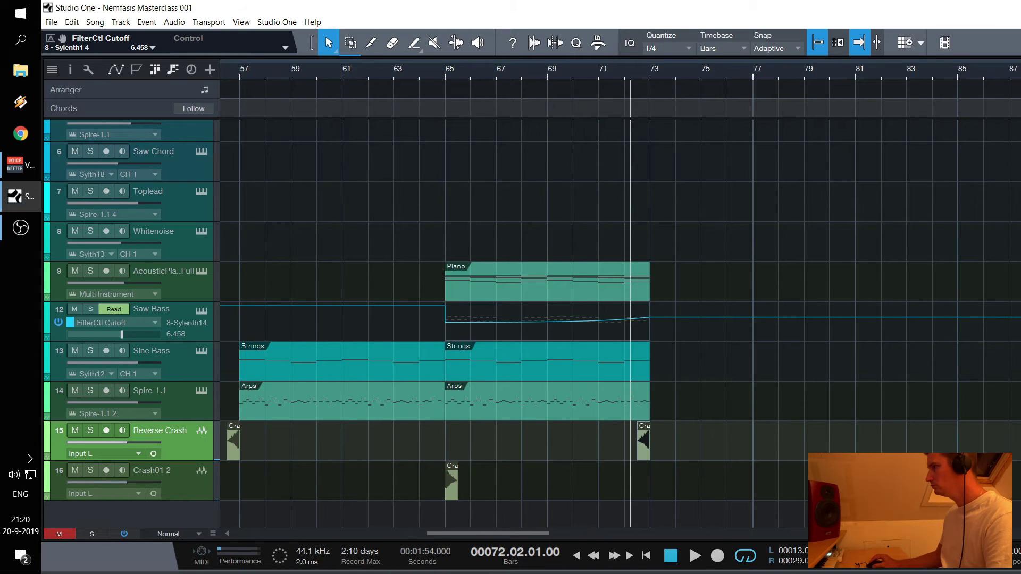
left_click(670, 556)
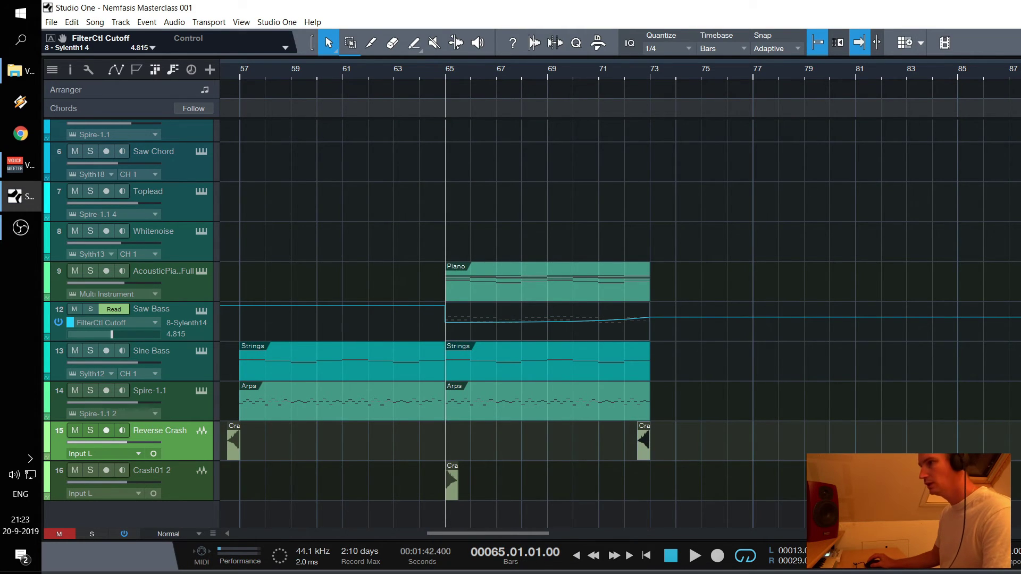
Add a SampleOne track with the Clap 3 sample, place it above Reverse Crash, and create a one-bar event at bar 73
key("f")
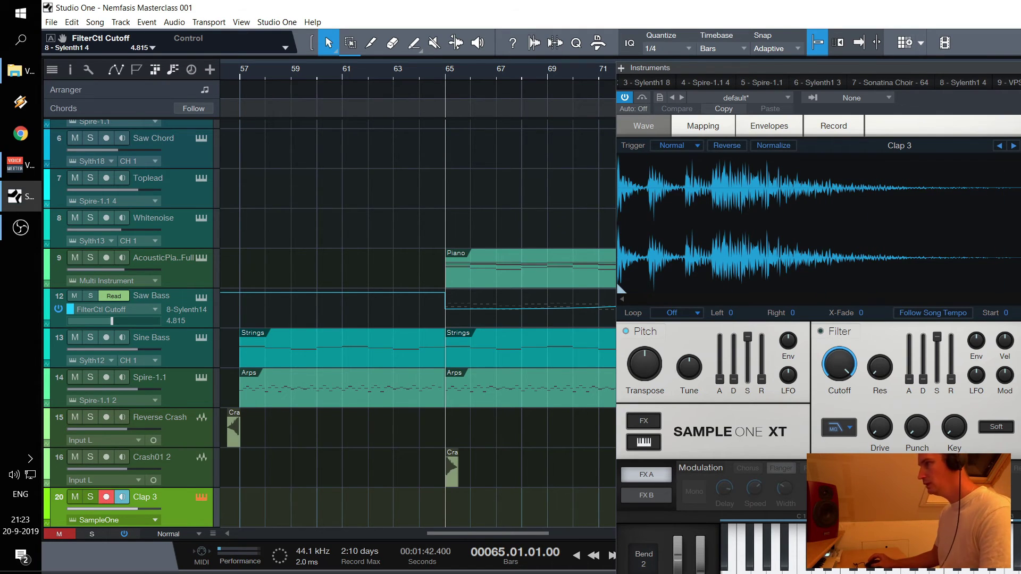
key("F11")
scroll(659, 458, "down", 1)
left_click_drag(217, 475, 192, 393)
double_click(658, 410)
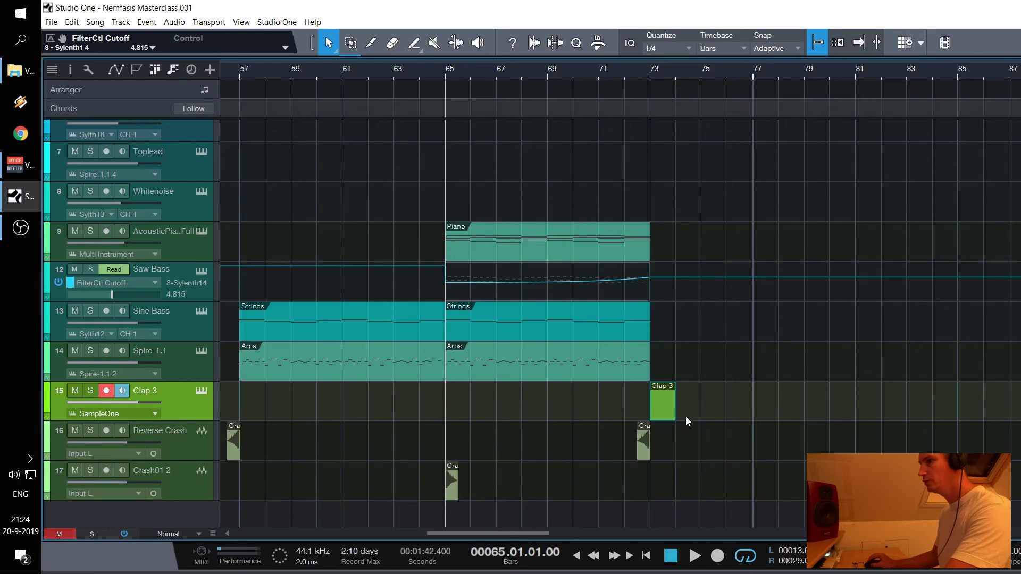
Set the note quantize to 1/4, draw four quarter notes on C3 across the Clap 3 event, and start playback
double_click(659, 410)
left_click(163, 91)
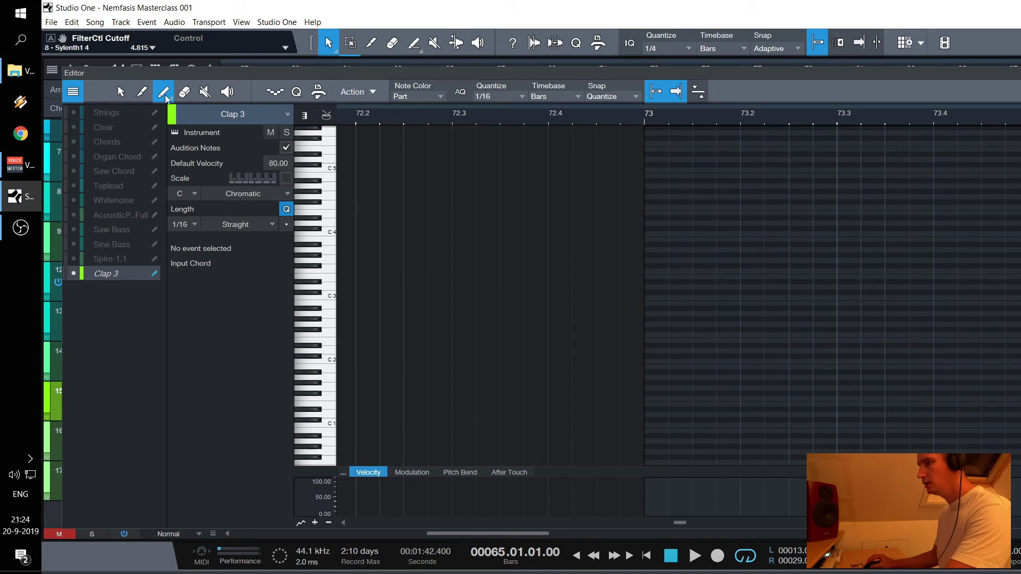
left_click(500, 97)
left_click(554, 123)
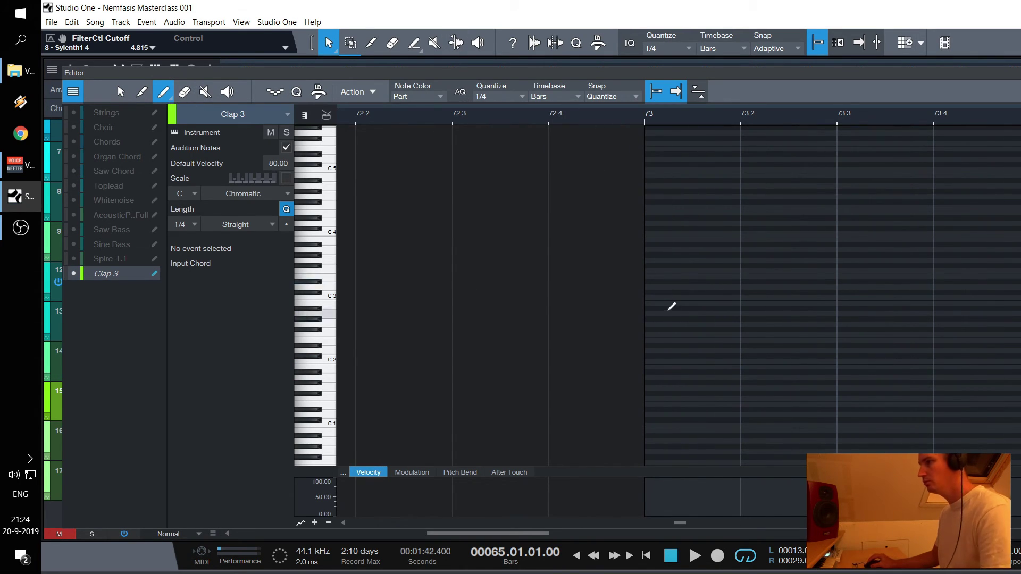
left_click_drag(646, 297, 993, 299)
key("space")
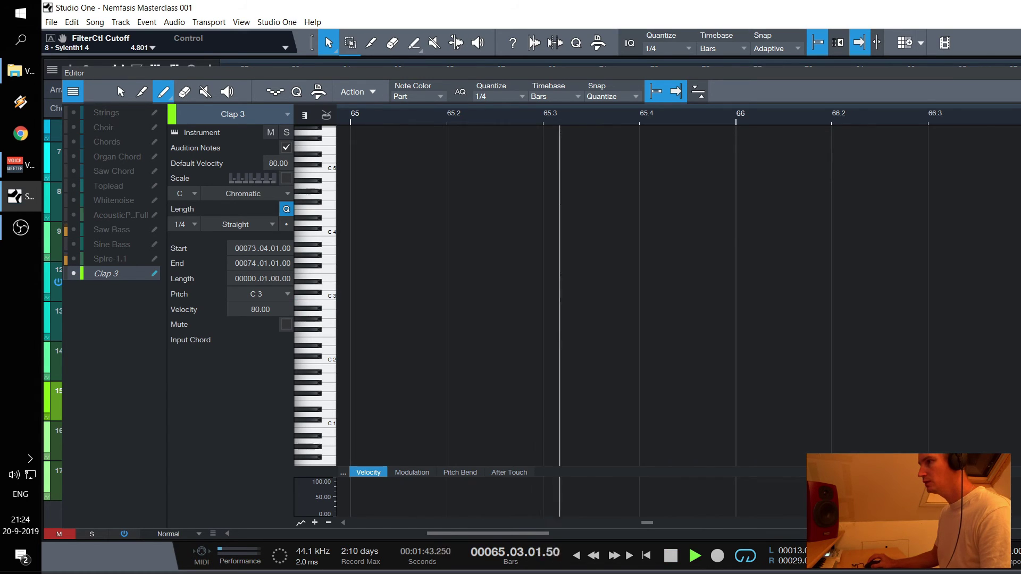
key("F2")
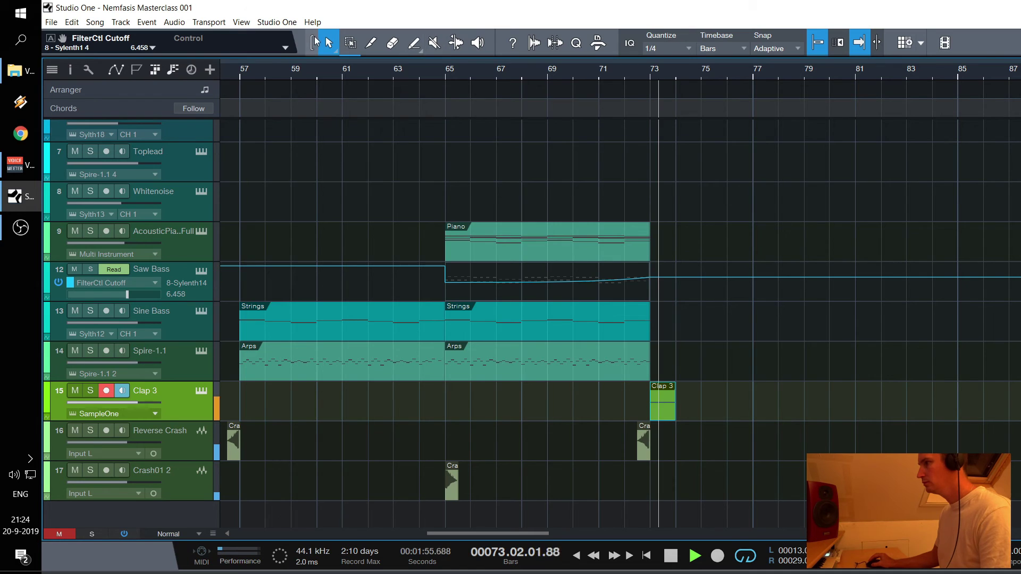
Move the Clap 3 event so it starts at bar 65
left_click(335, 50)
left_click(361, 154)
left_click_drag(664, 413, 456, 407)
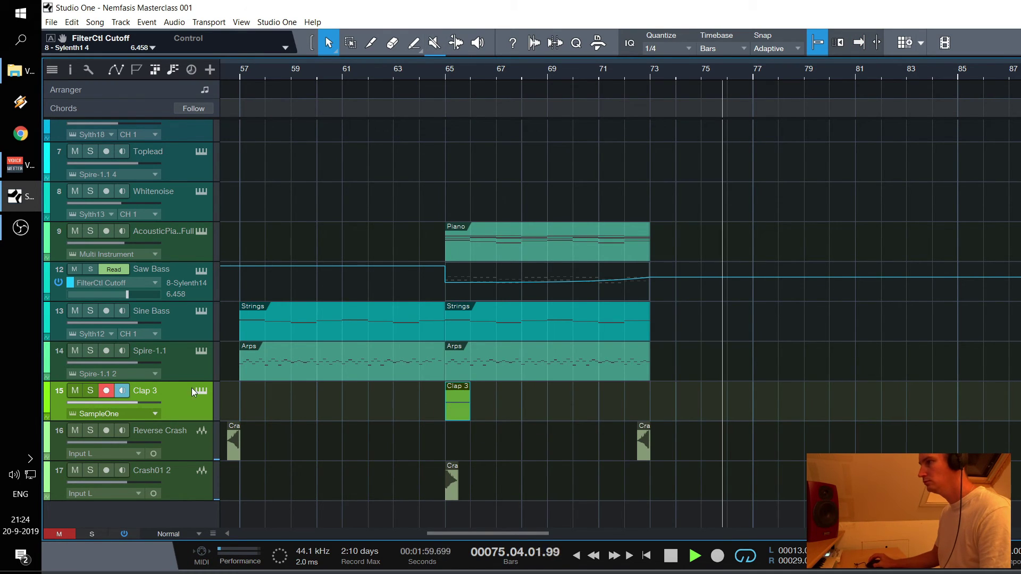
Replay from just before bar 65 and lower the Clap 3 track volume to -14.1 dB
key("space")
left_click(437, 72)
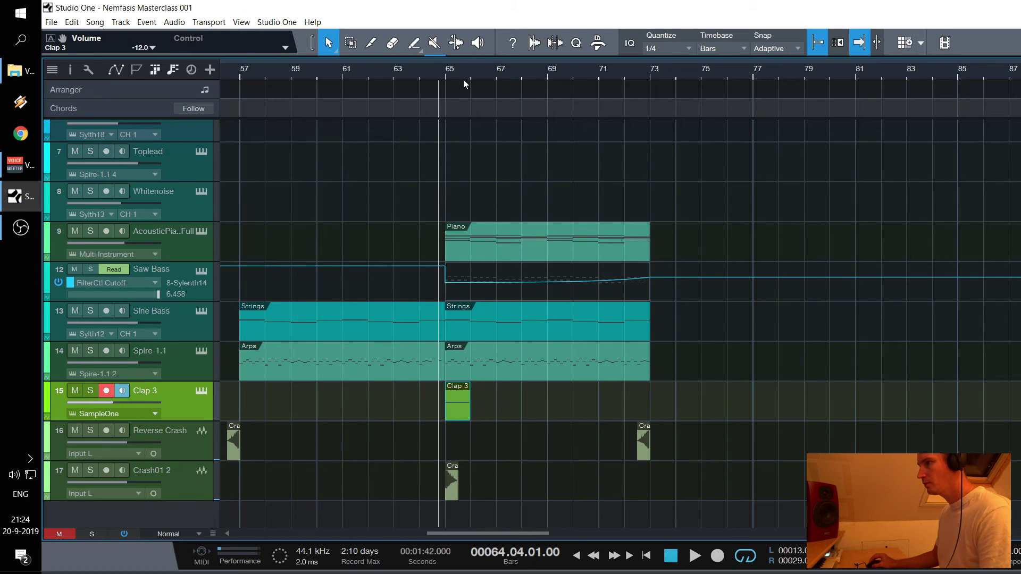
key("space")
left_click_drag(103, 403, 100, 403)
key("space")
Insert the ValhallaRoom_x64 reverb on the Clap 3 mixer channel
key("F3")
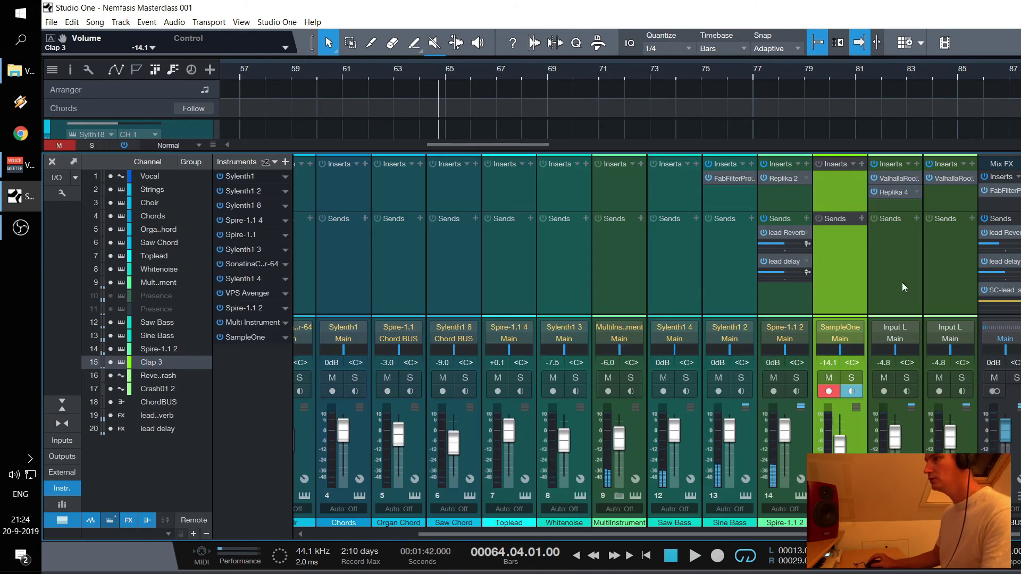
left_click(861, 164)
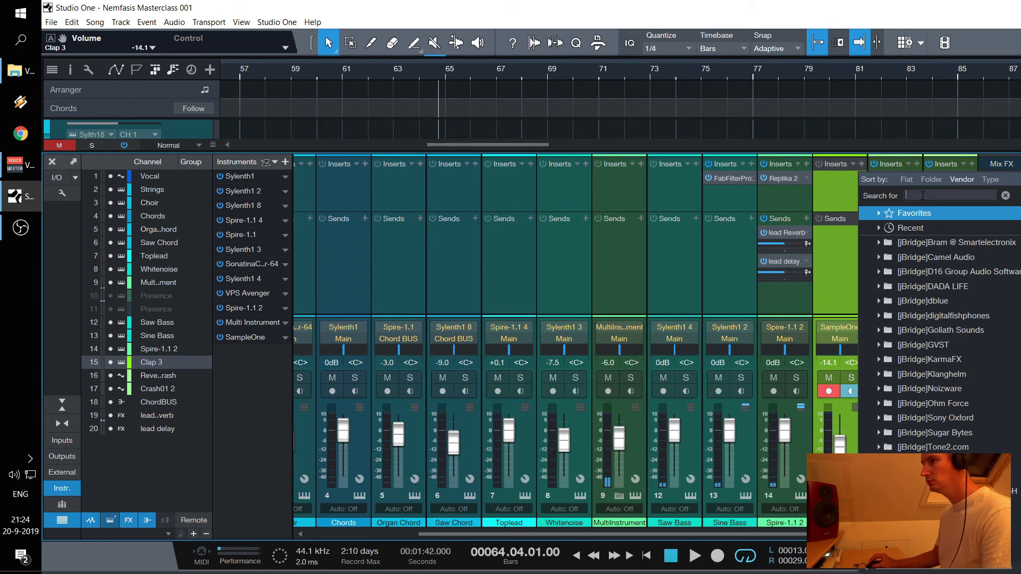
type("valha")
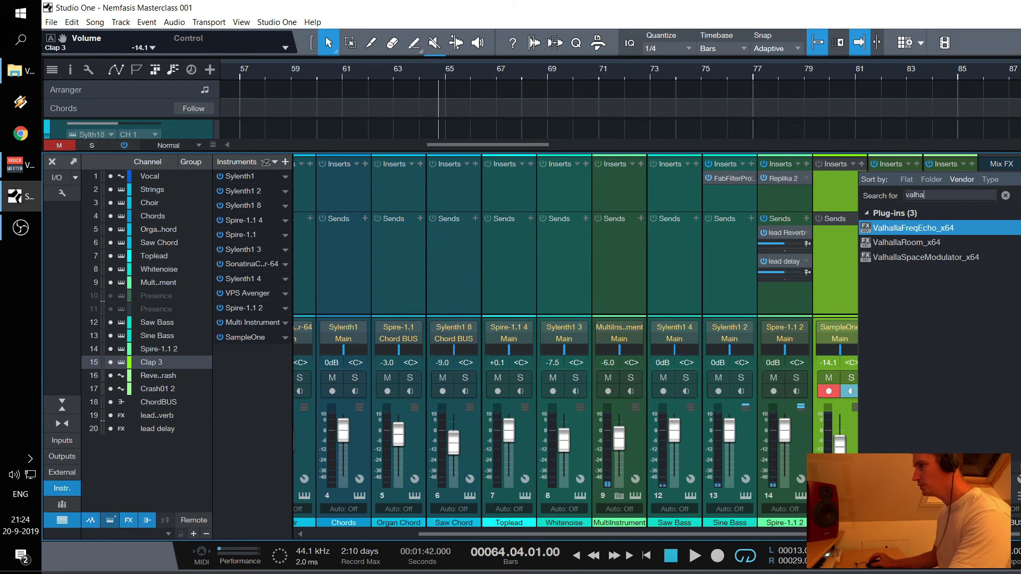
left_click(902, 245)
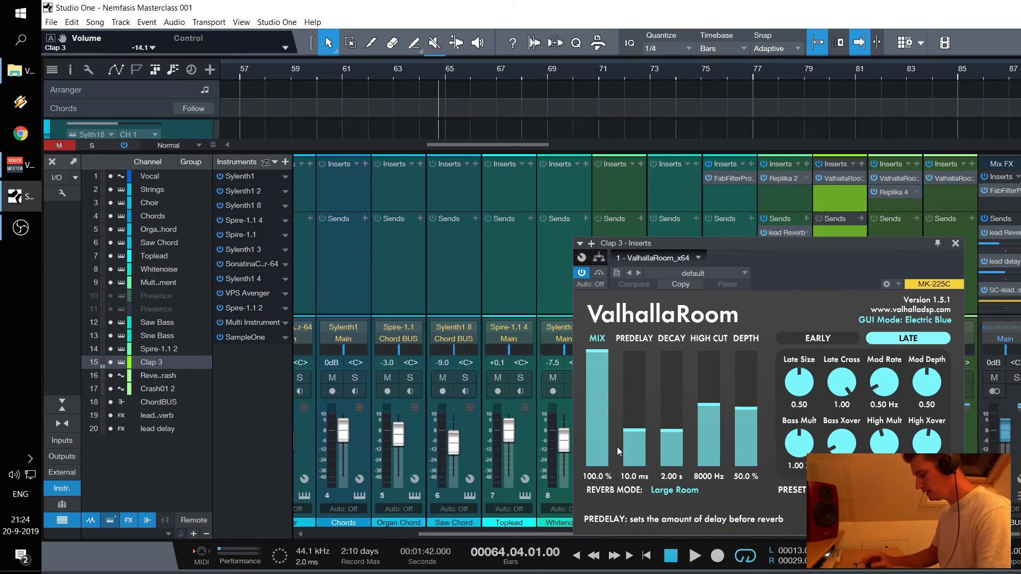
Set ValhallaRoom's mix to 9.2 %, predelay to 200 ms, high cut to 4980 Hz and depth to 49.8 %
left_click_drag(617, 446, 603, 460)
left_click(627, 477)
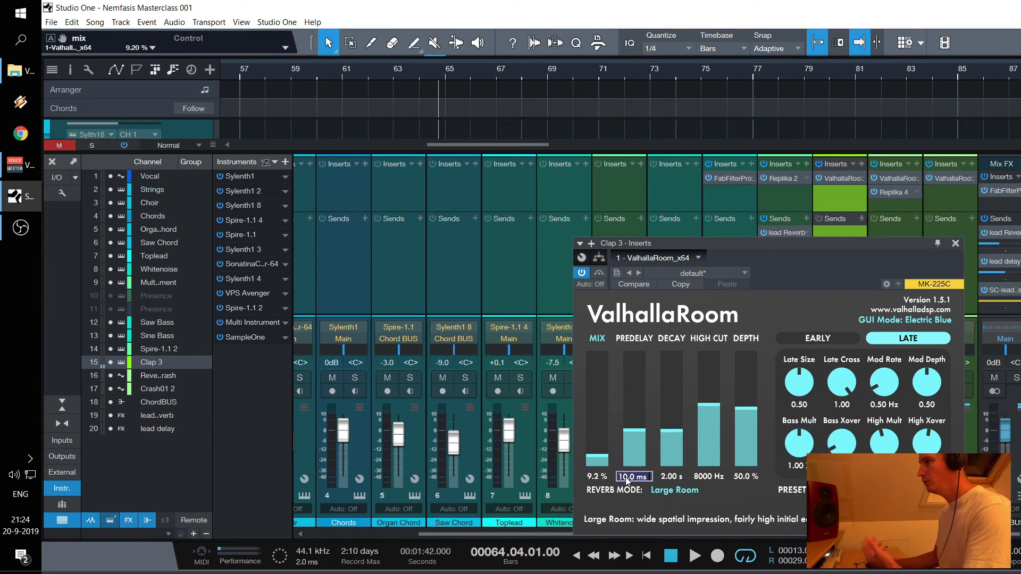
key("Return")
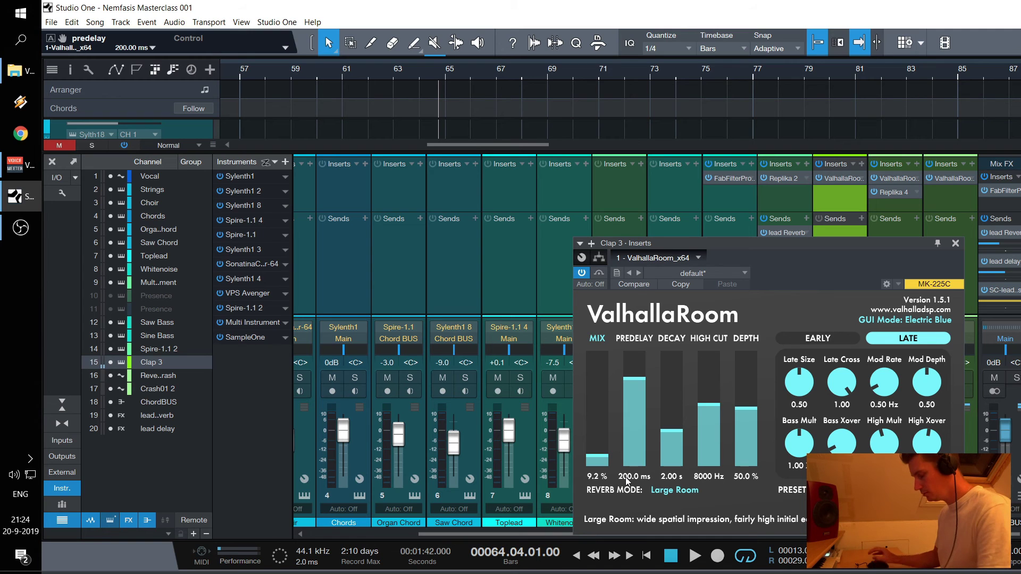
left_click_drag(704, 430, 748, 409)
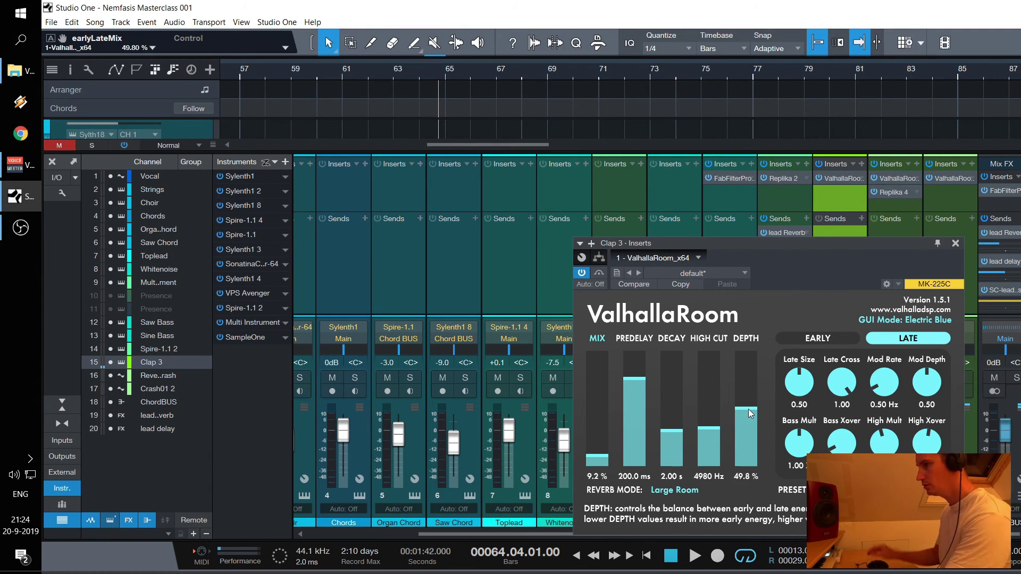
Set ValhallaRoom's reverb mode to Bright Room and return to the arrangement
left_click(674, 490)
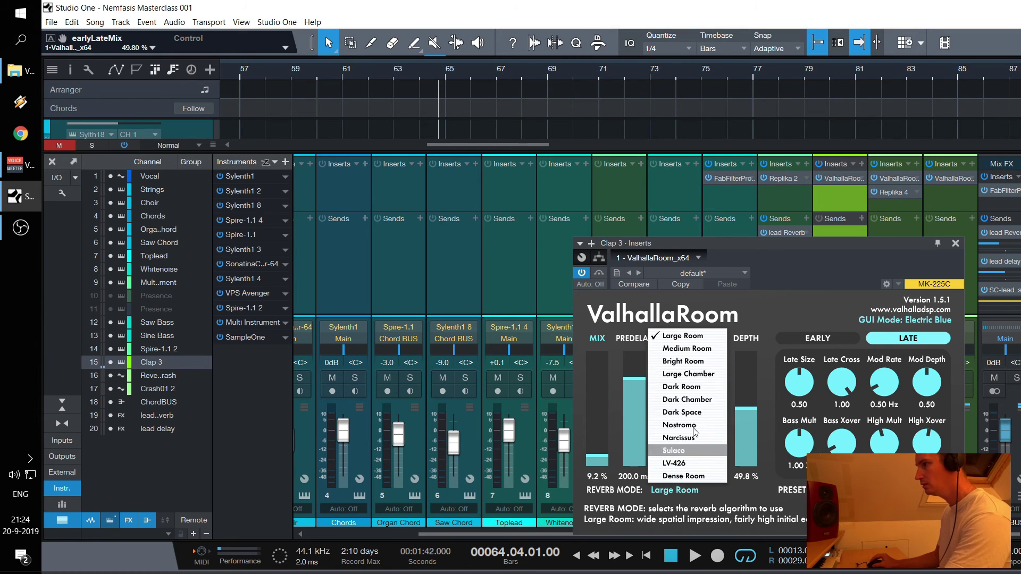
left_click(671, 366)
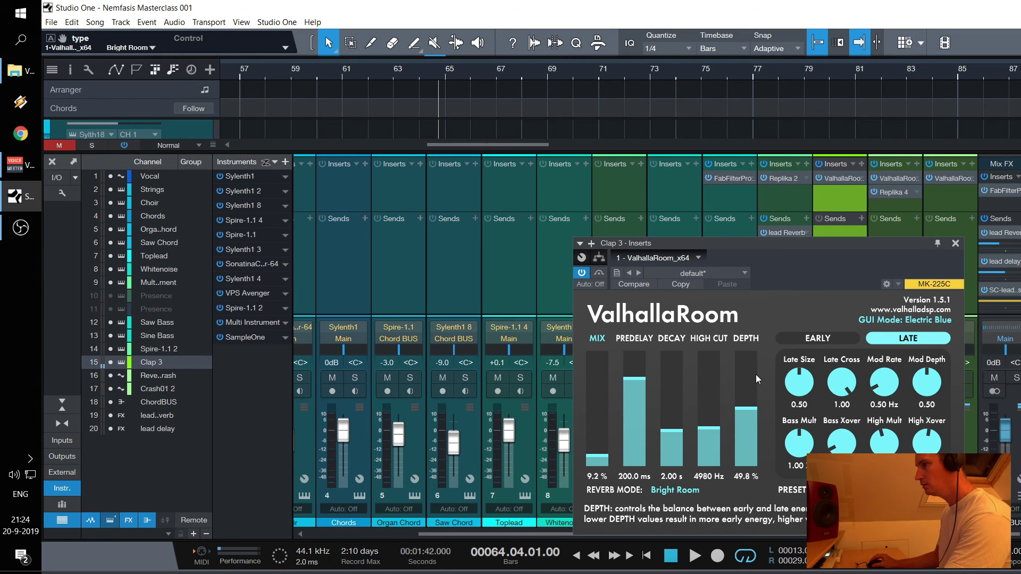
left_click(955, 242)
key("F3")
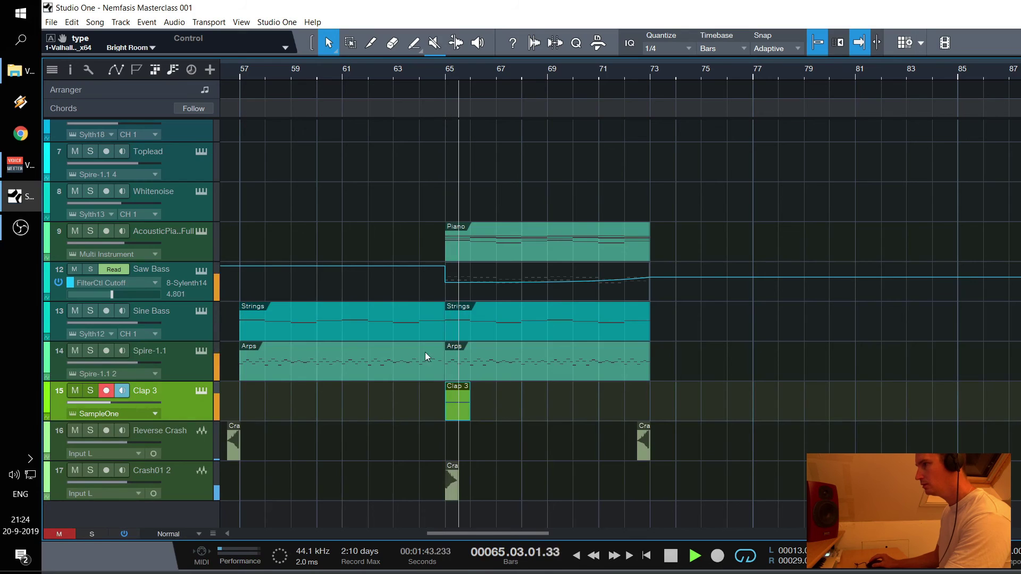
Fill the Clap 3 track from bar 65 to 73 by merging four copies of its one-bar event and duplicating the merged event
key("d")
key("d")
key("d")
left_click_drag(572, 410, 445, 403)
key("g")
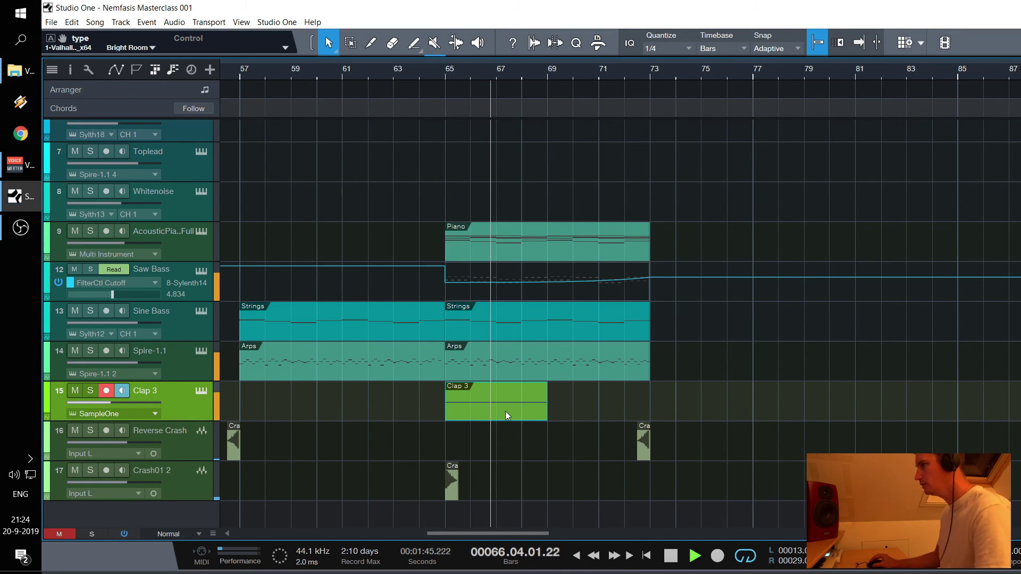
key("d")
Lower the Clap 3 track volume to -15.3 dB, deselect the clap events and stop playback after bar 73
left_click_drag(110, 403, 104, 403)
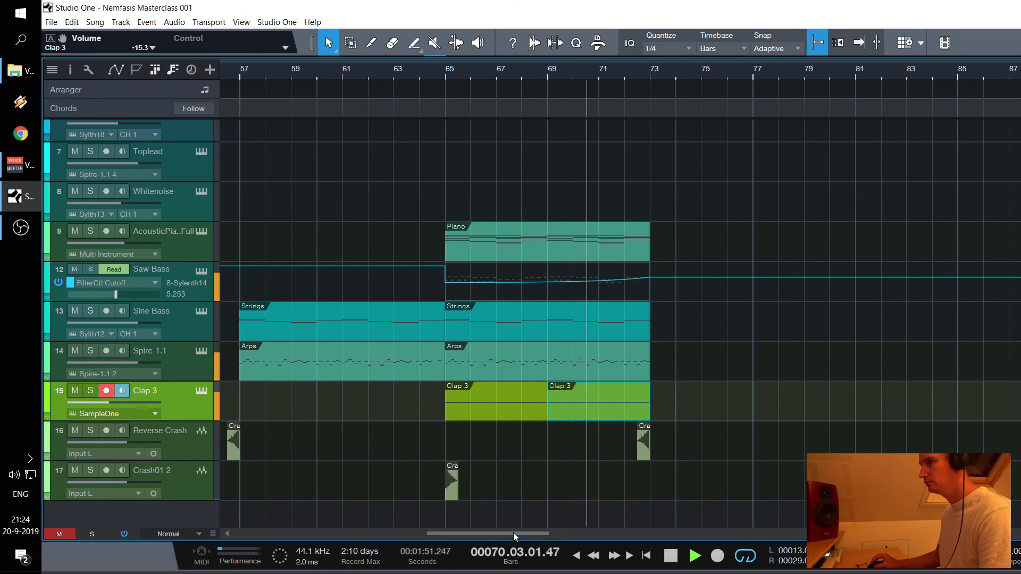
left_click_drag(513, 531, 509, 531)
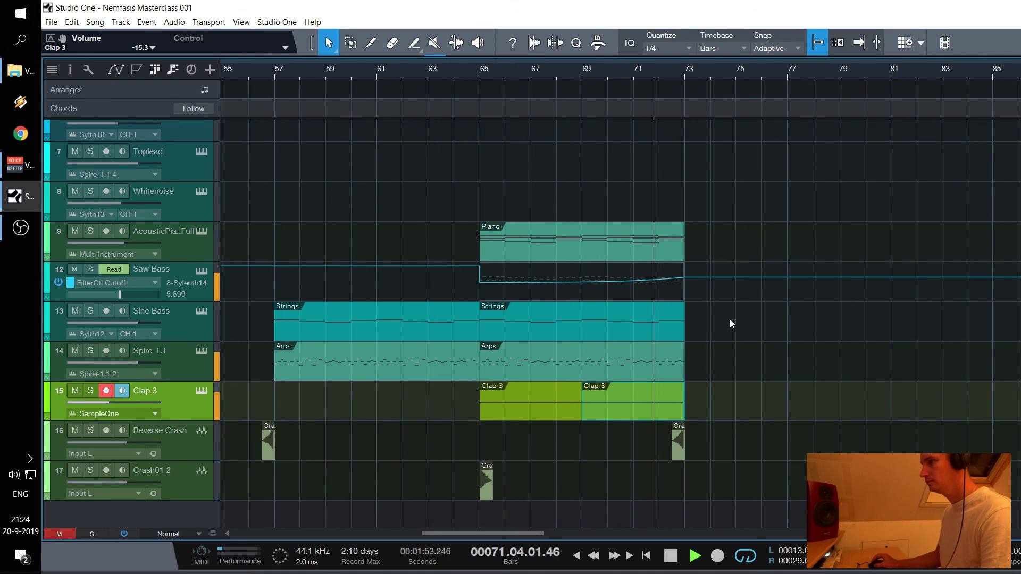
left_click(719, 400)
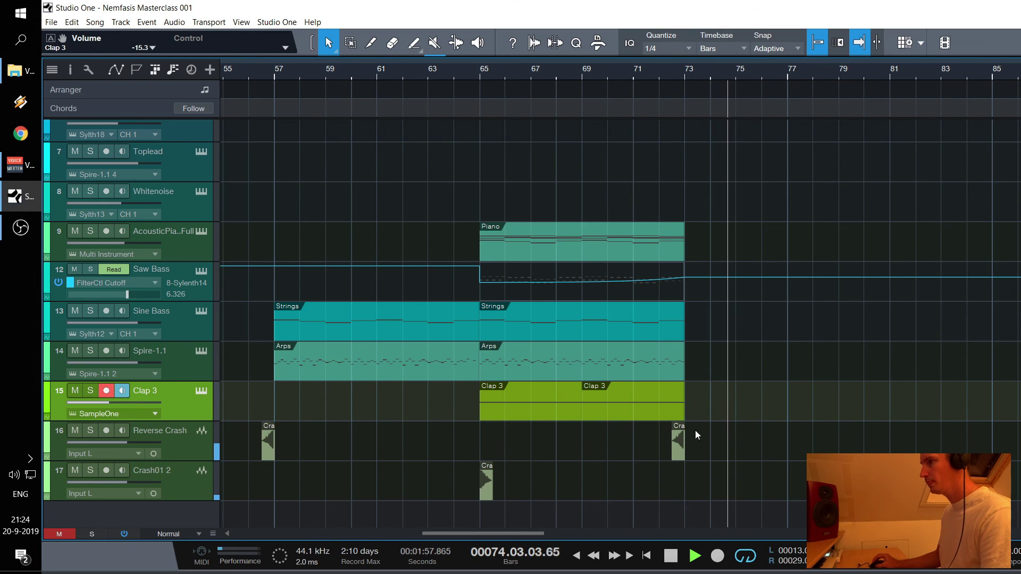
key("space")
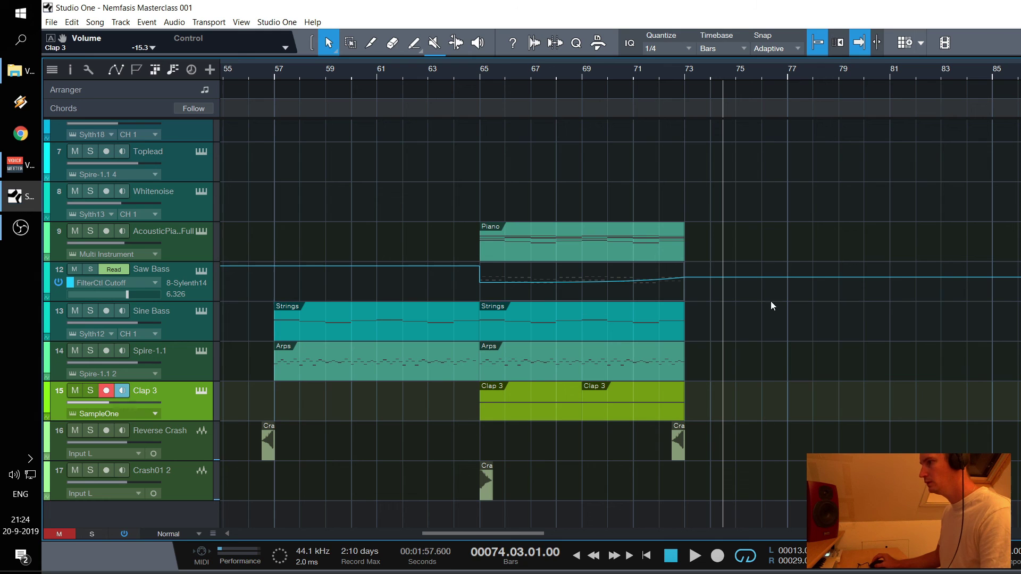
left_click_drag(519, 533, 509, 534)
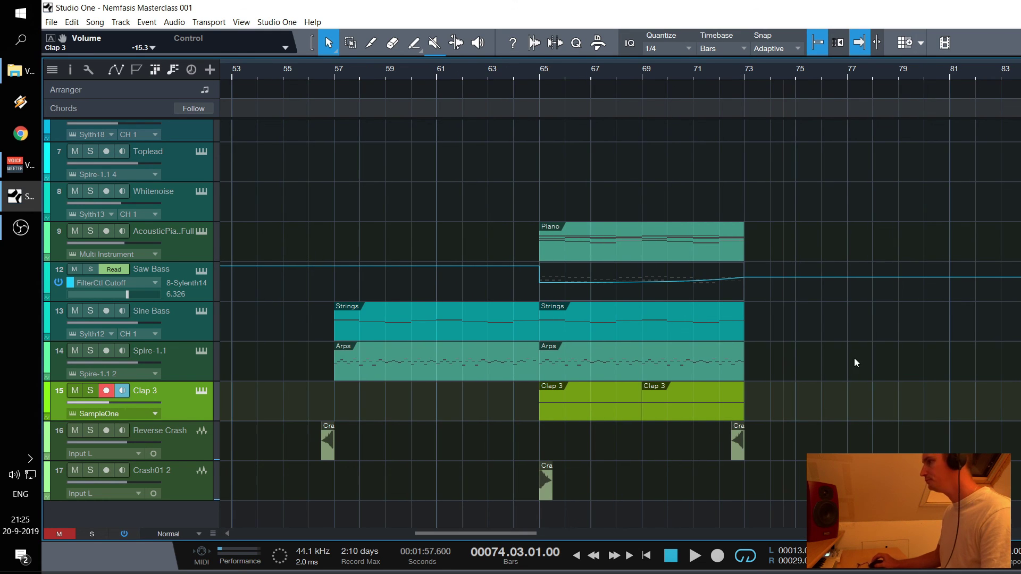
scroll(851, 355, "up", 4)
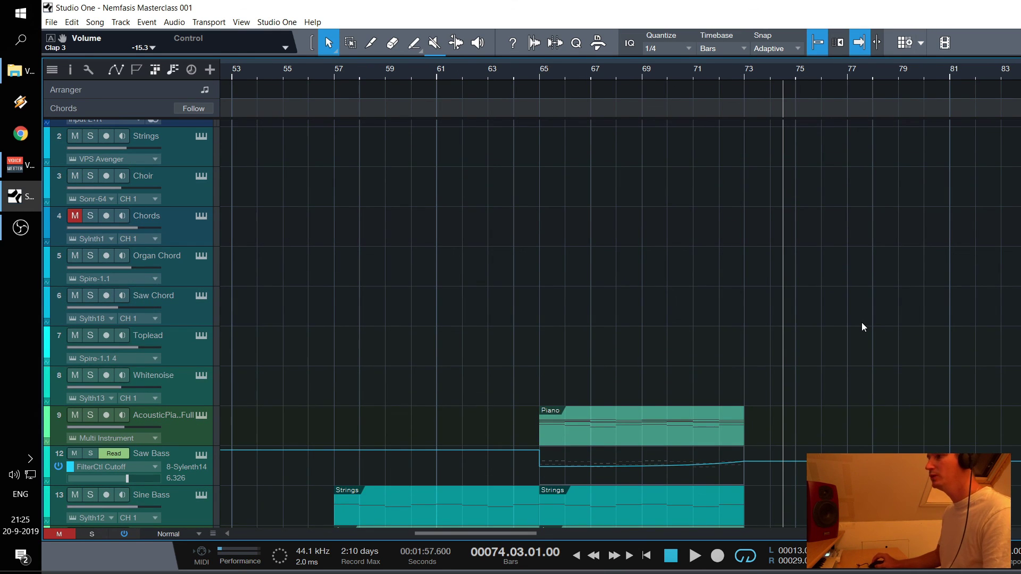
left_click_drag(532, 533, 509, 534)
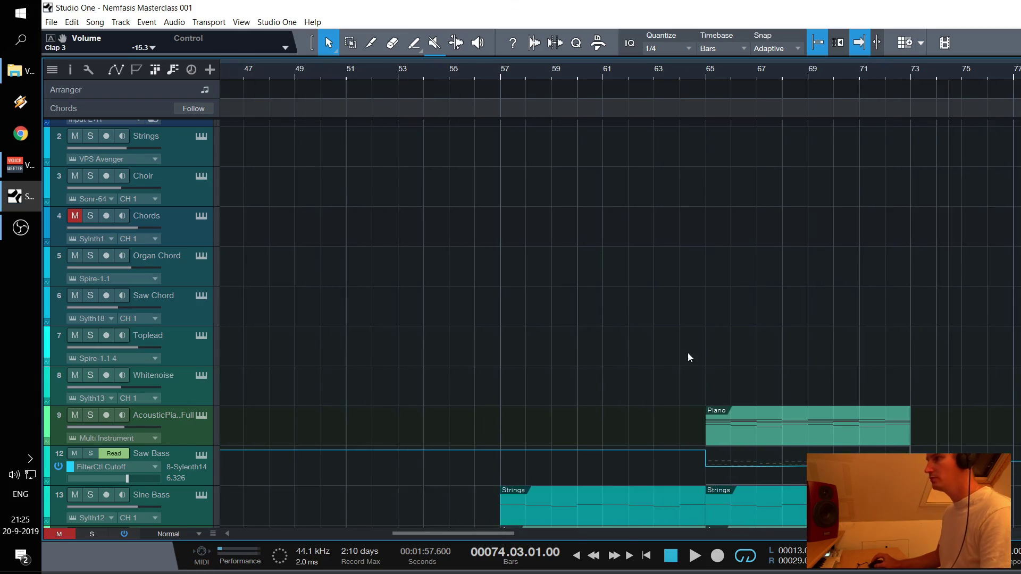
scroll(687, 353, "down", 4)
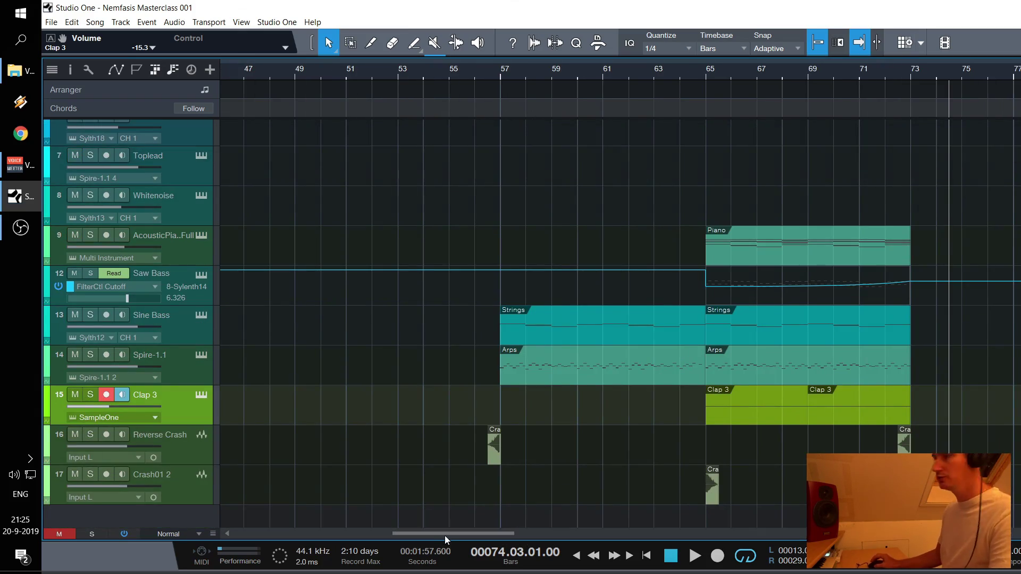